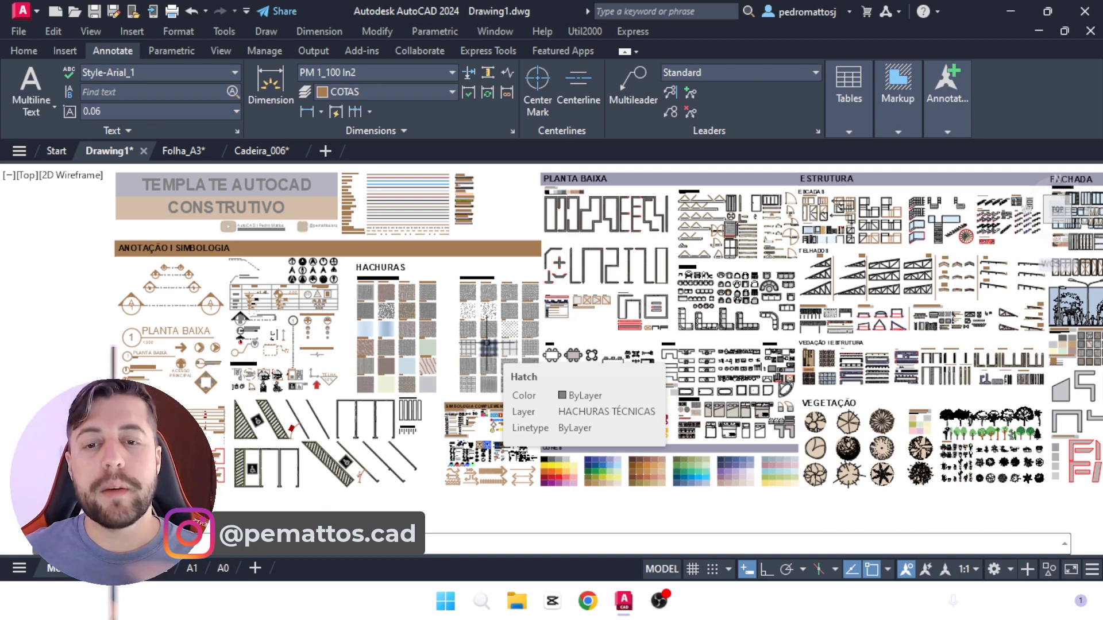
Step: Create a new drawing from the acadiso template and turn off the grid display
middle_click_drag(609, 383, 501, 374)
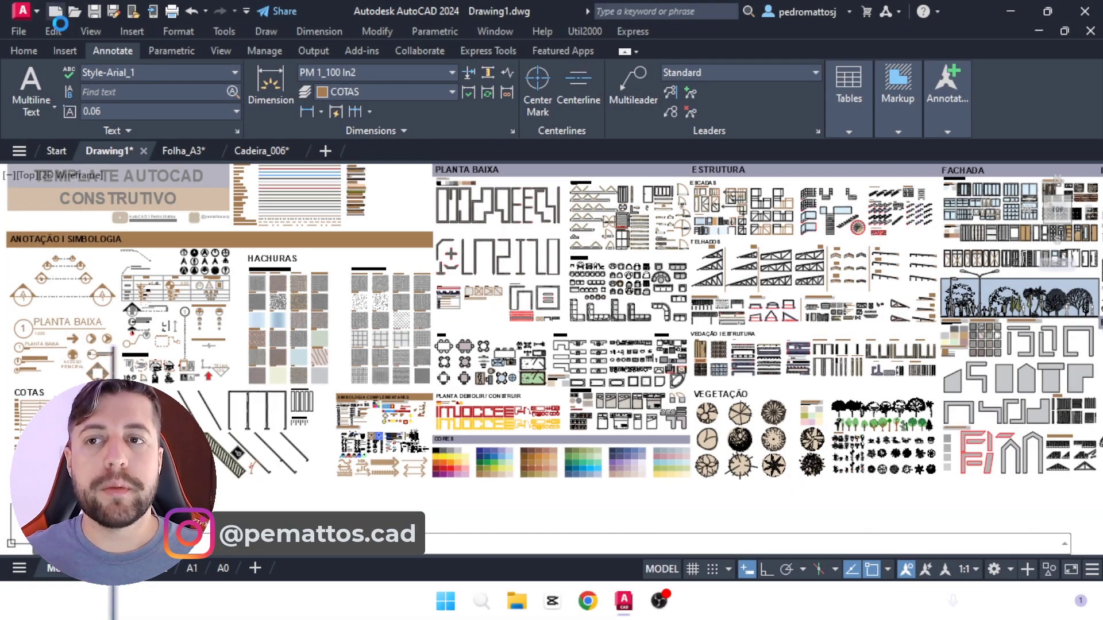
left_click(55, 11)
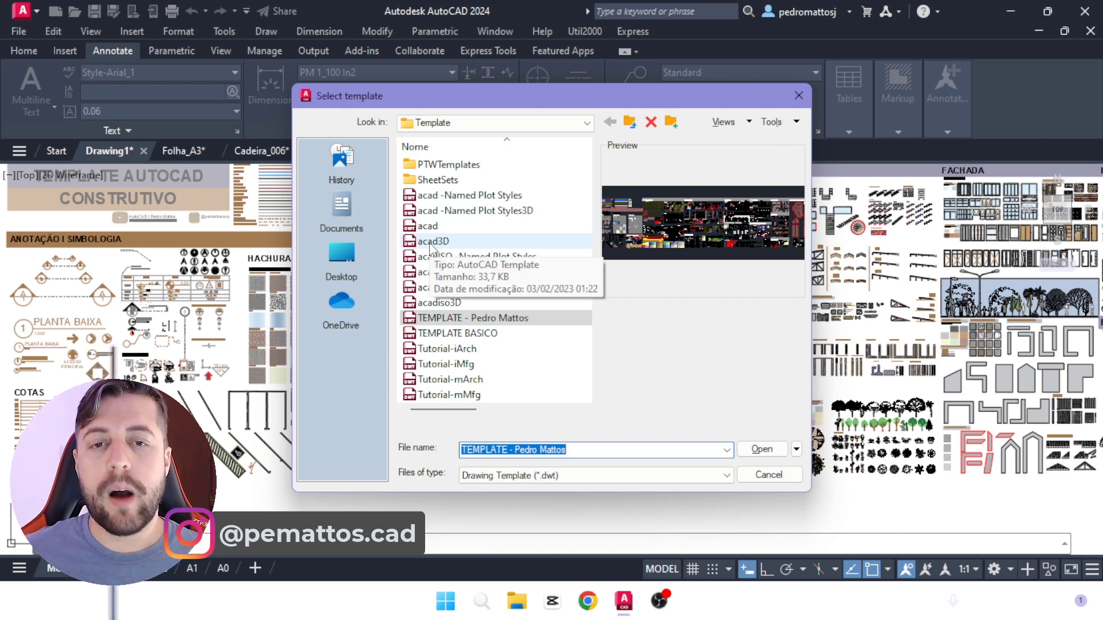
left_click(466, 318)
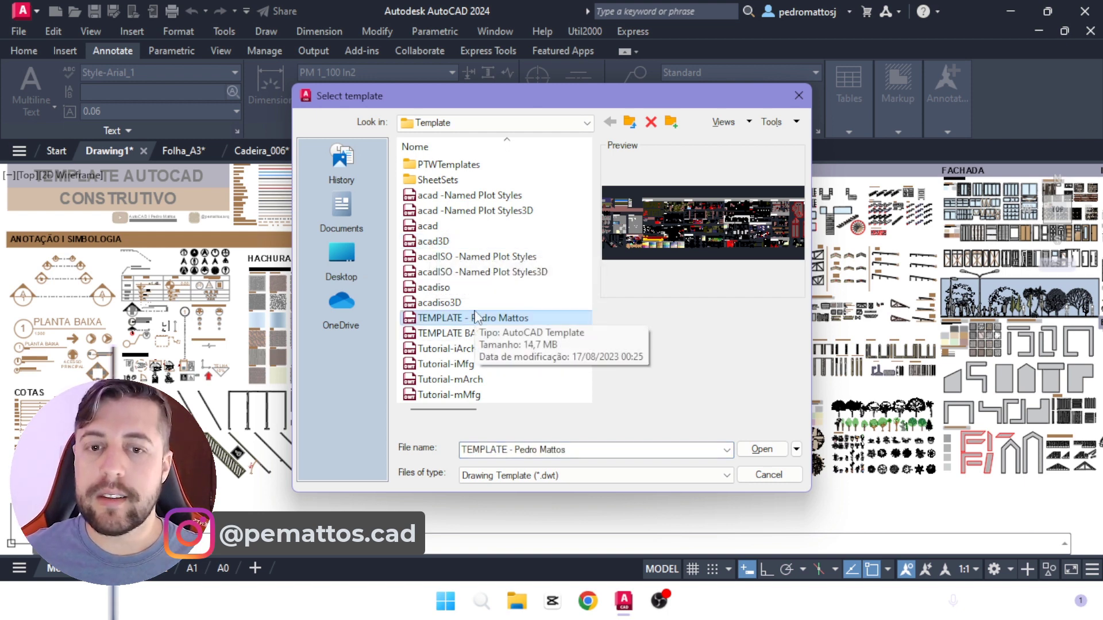
left_click(460, 287)
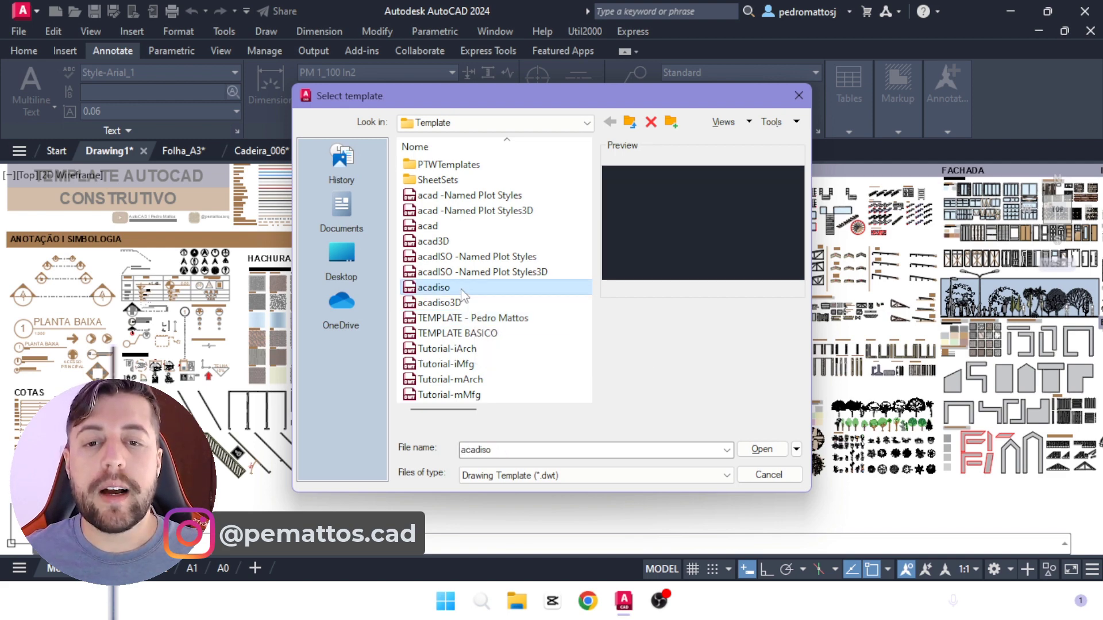
left_click(760, 450)
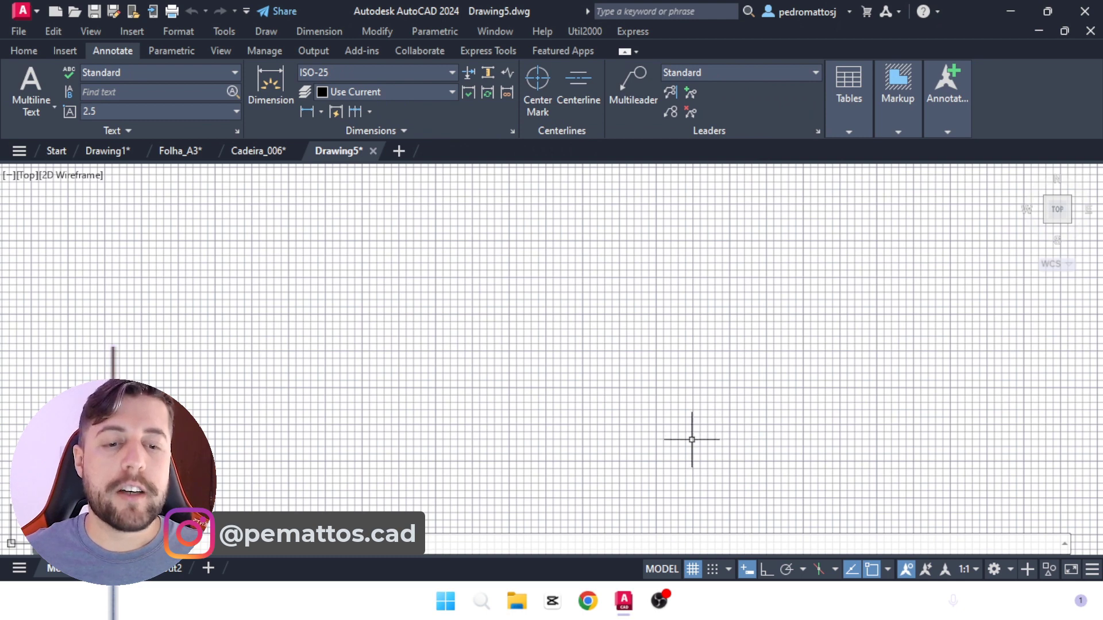
left_click(696, 572)
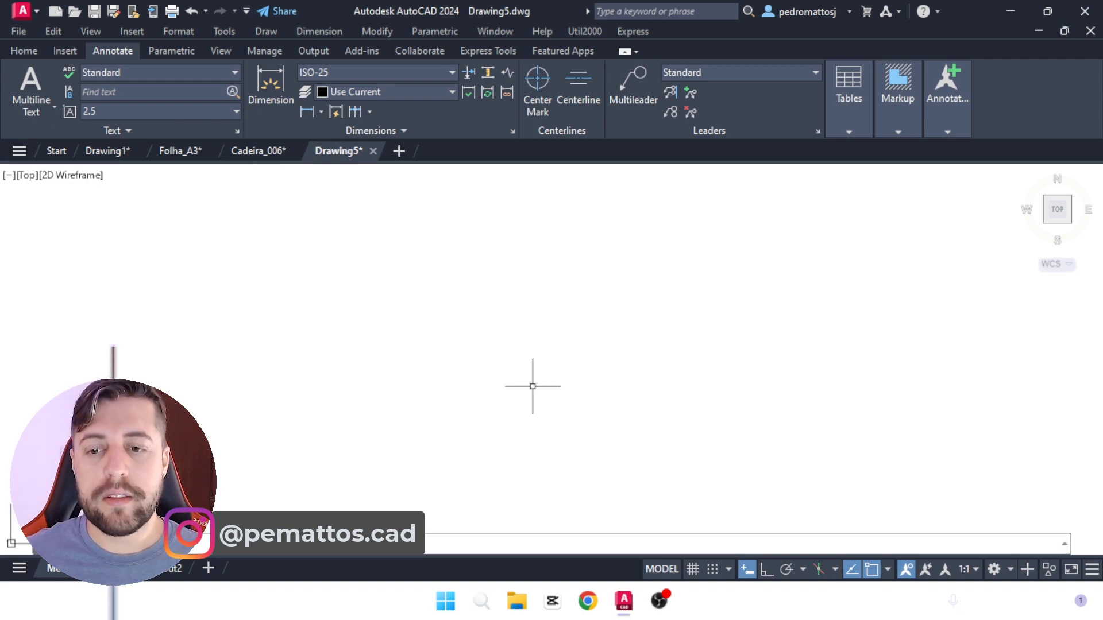
Step: Set the drawing units to a length precision of 0.00 and an insertion scale in meters
type("UN")
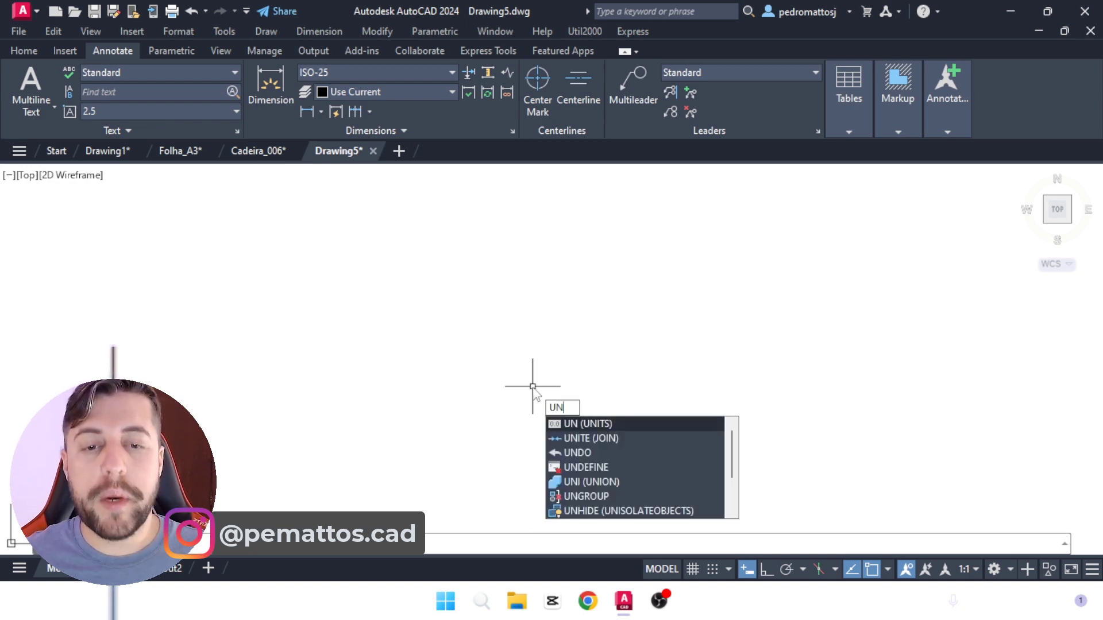
key("Return")
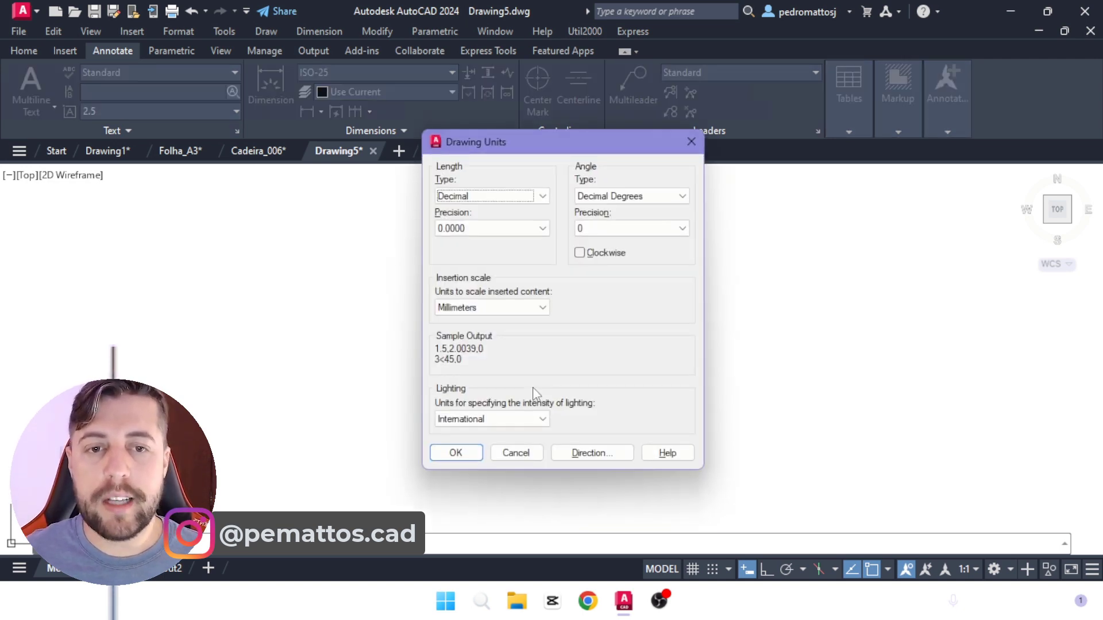
left_click(456, 227)
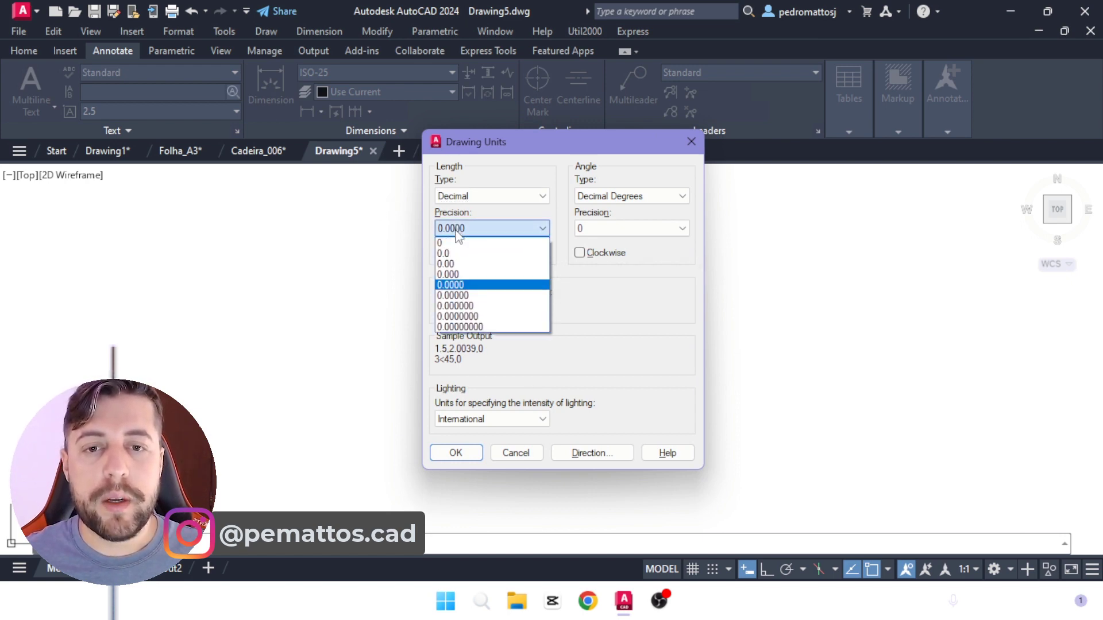
left_click(455, 264)
left_click(456, 308)
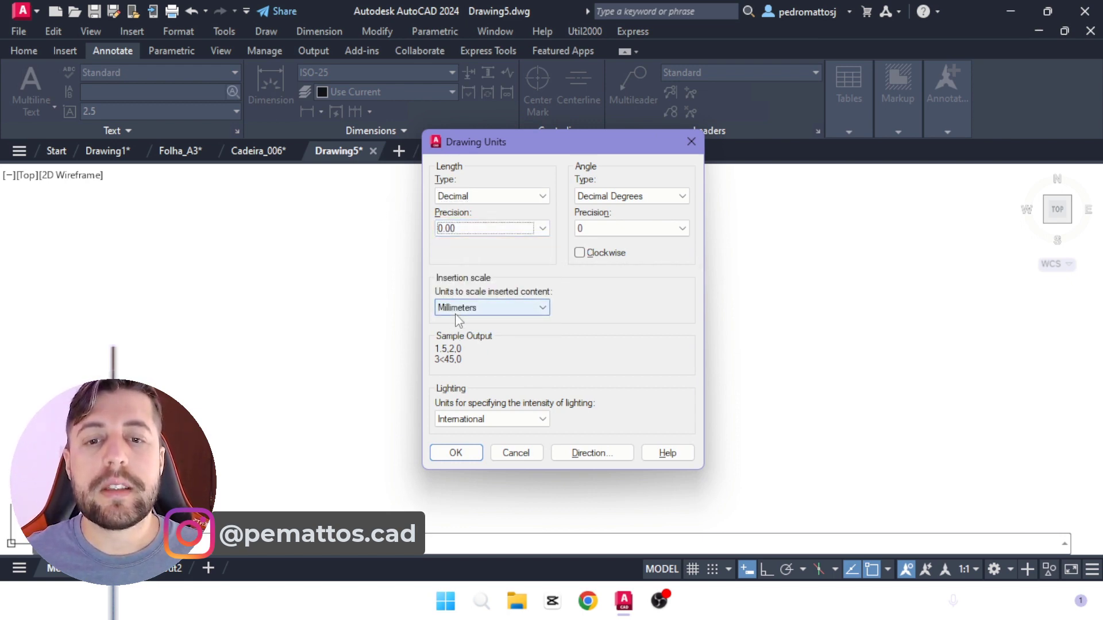
left_click(455, 395)
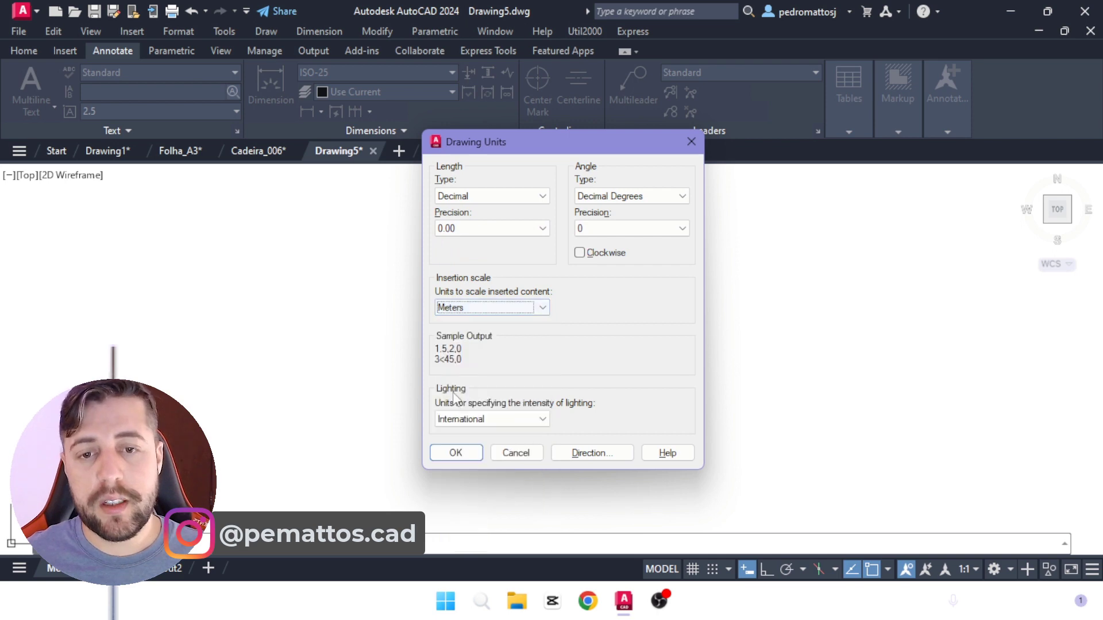
left_click(455, 309)
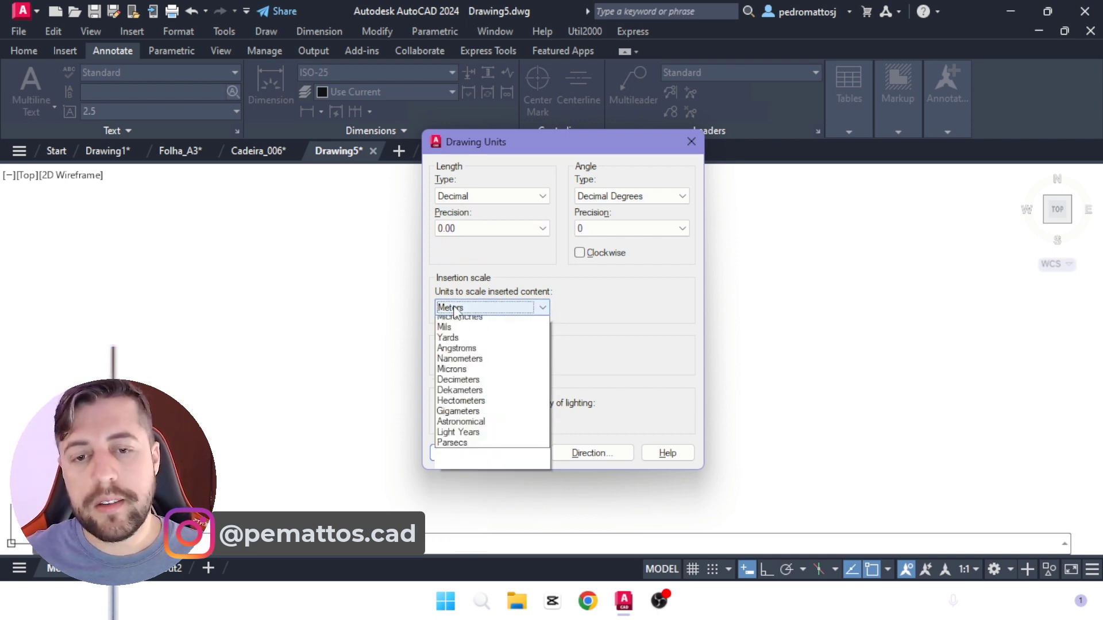
left_click(604, 332)
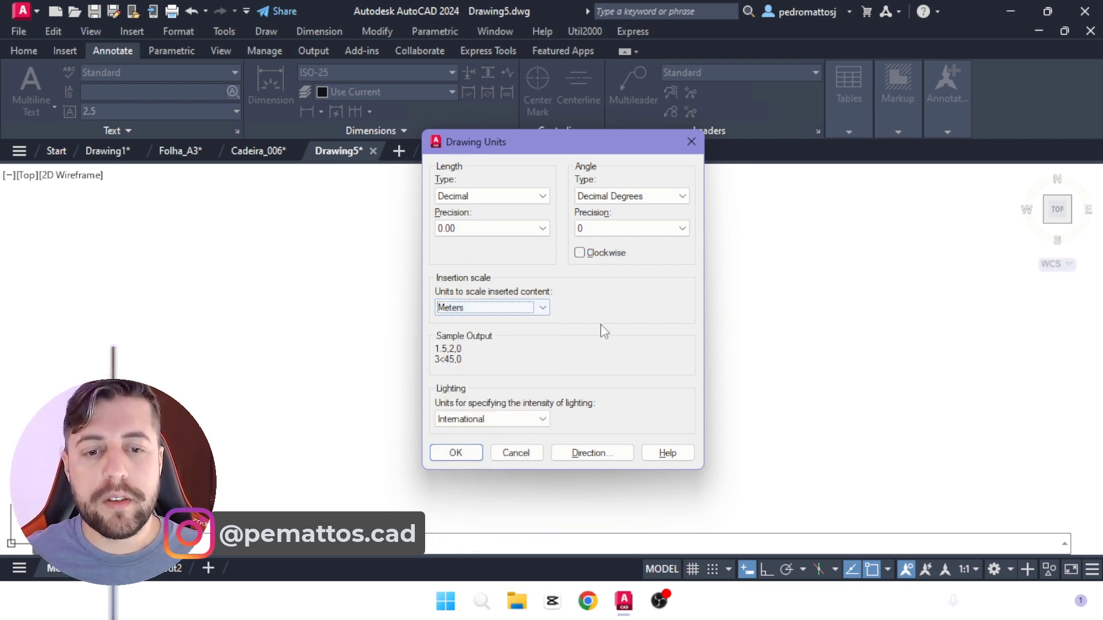
left_click(452, 453)
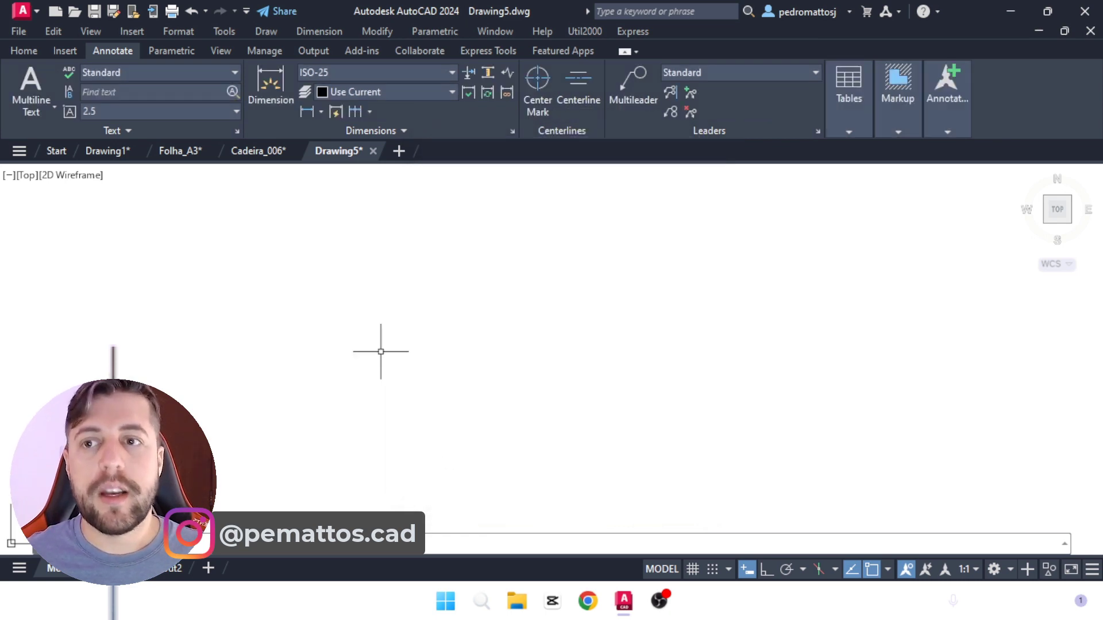
Step: Create a new layer named PAREDE in the layer properties manager
left_click(24, 51)
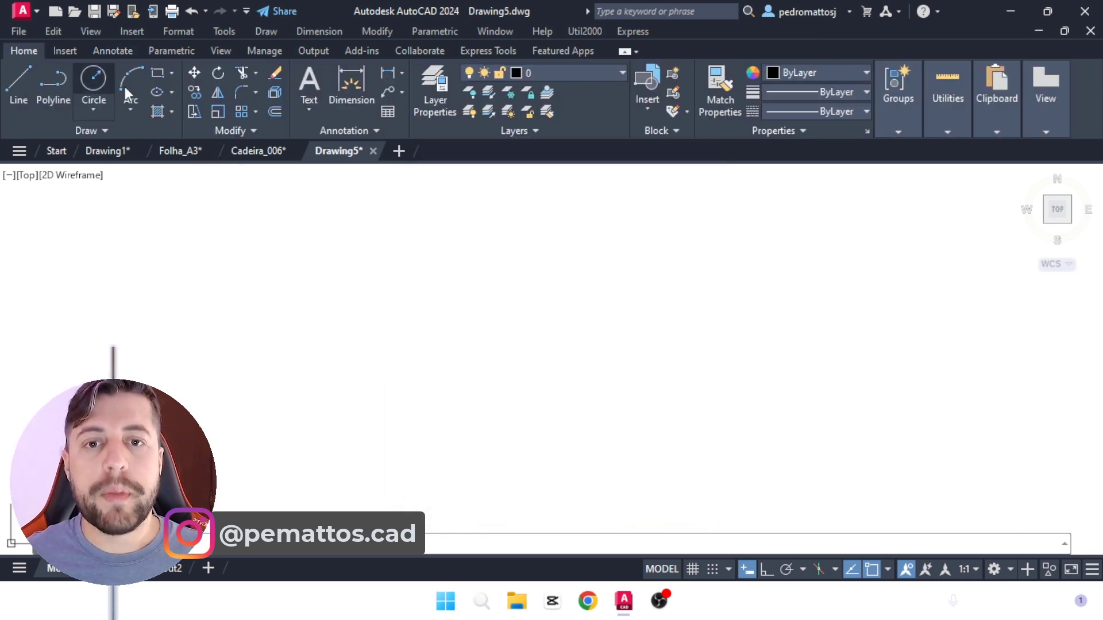
left_click(432, 97)
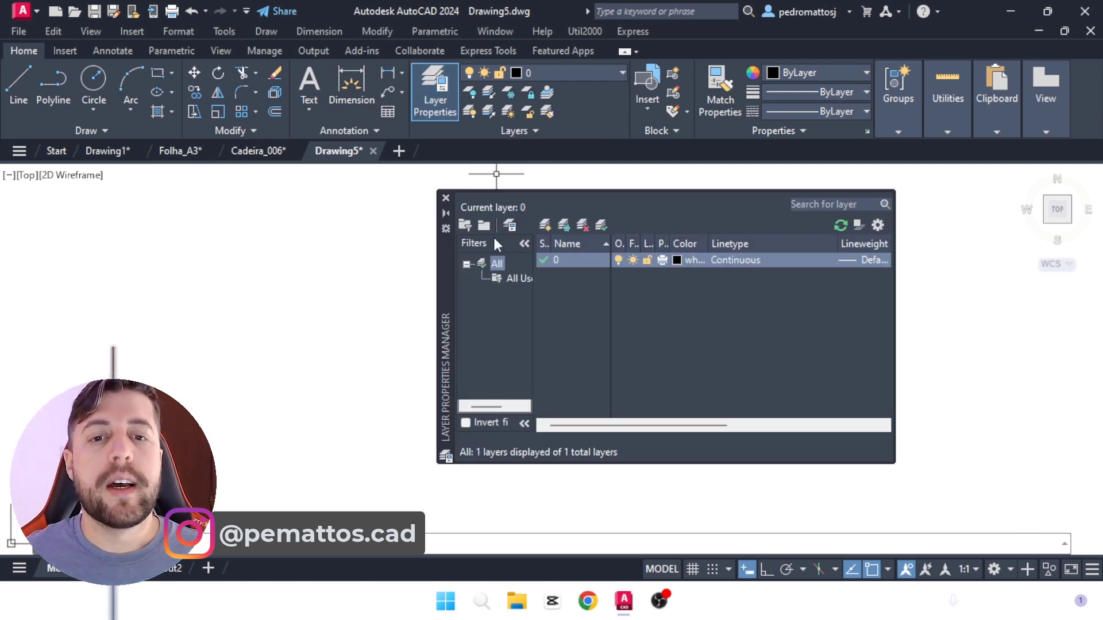
left_click(544, 225)
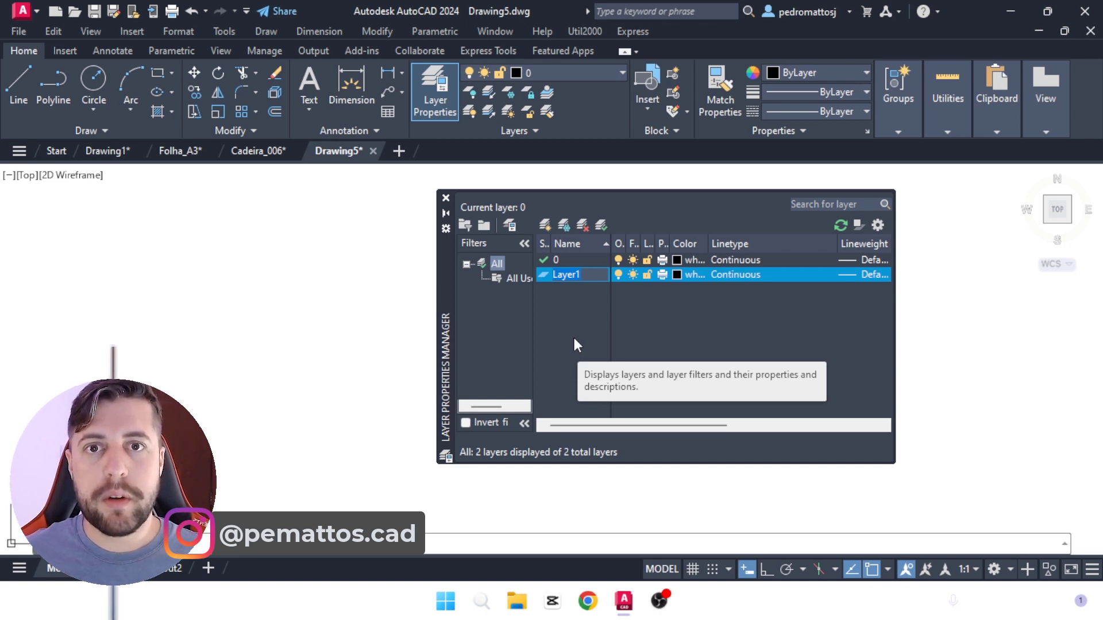
type("PAREDE")
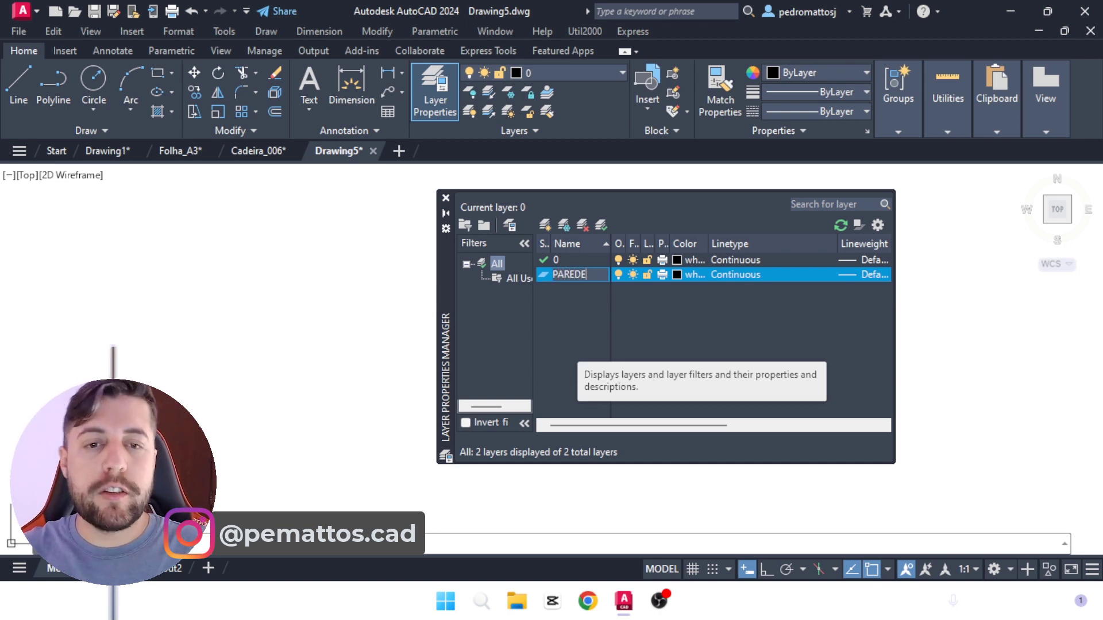
key("Return")
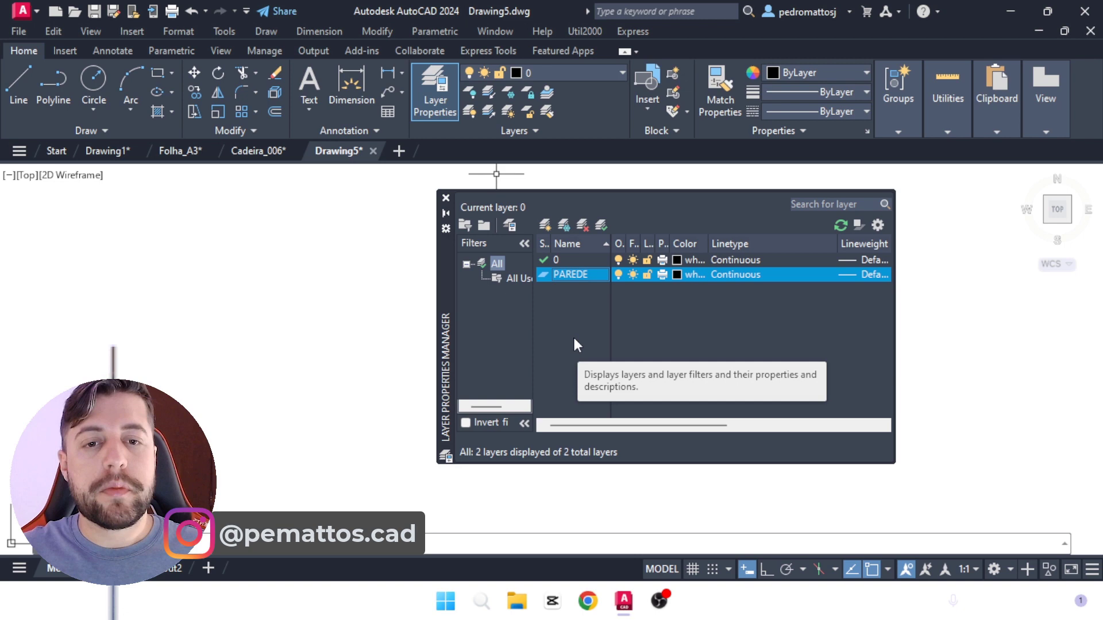
Step: Add two more layers named PROJEÇÃO and ESQUADRIA
left_click(544, 226)
type("PROJEÇÃO")
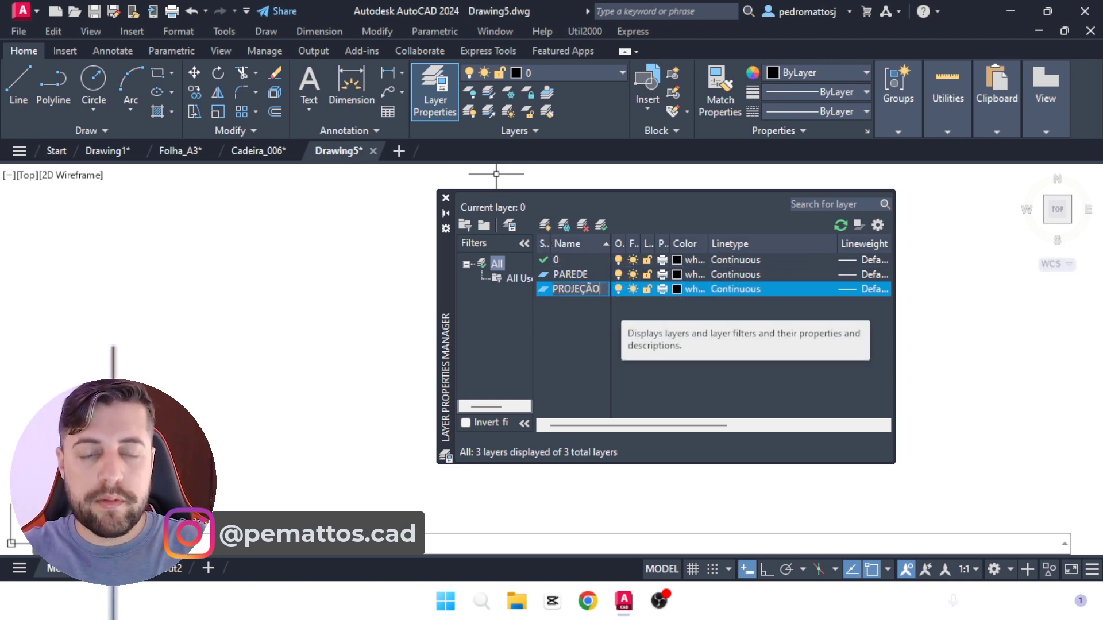
key("Return")
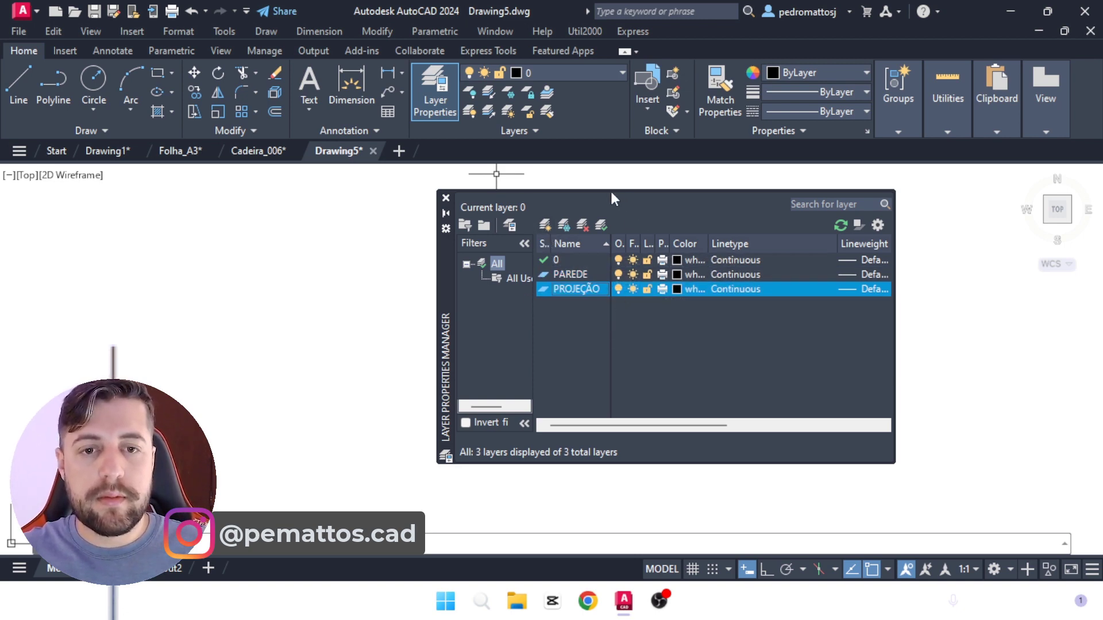
left_click(544, 225)
type("ESQUA")
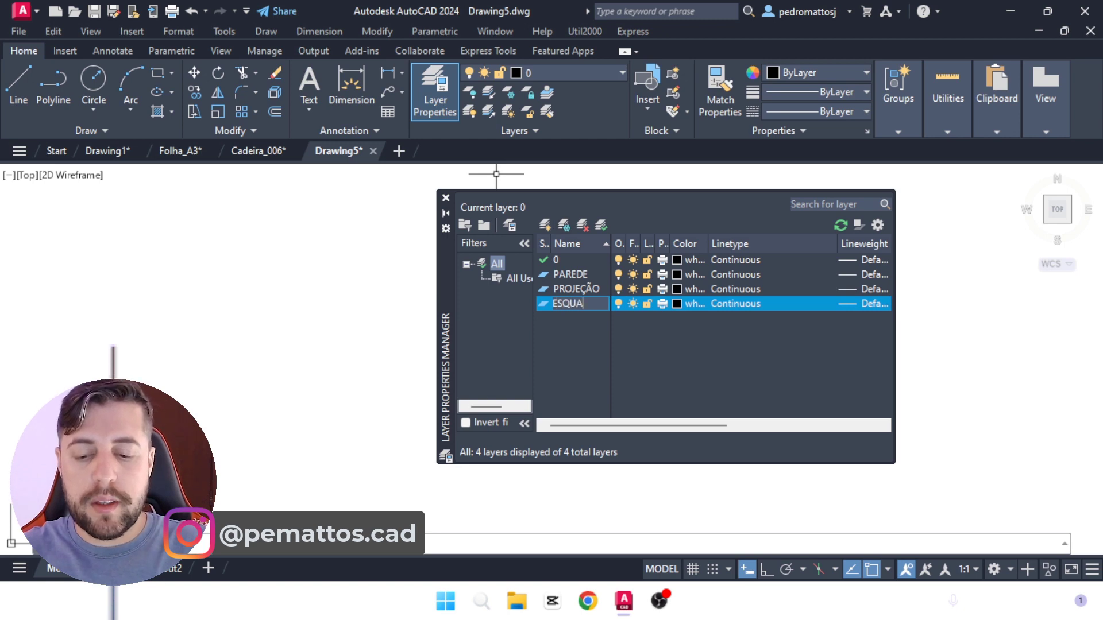
type("DRIA")
key("Return")
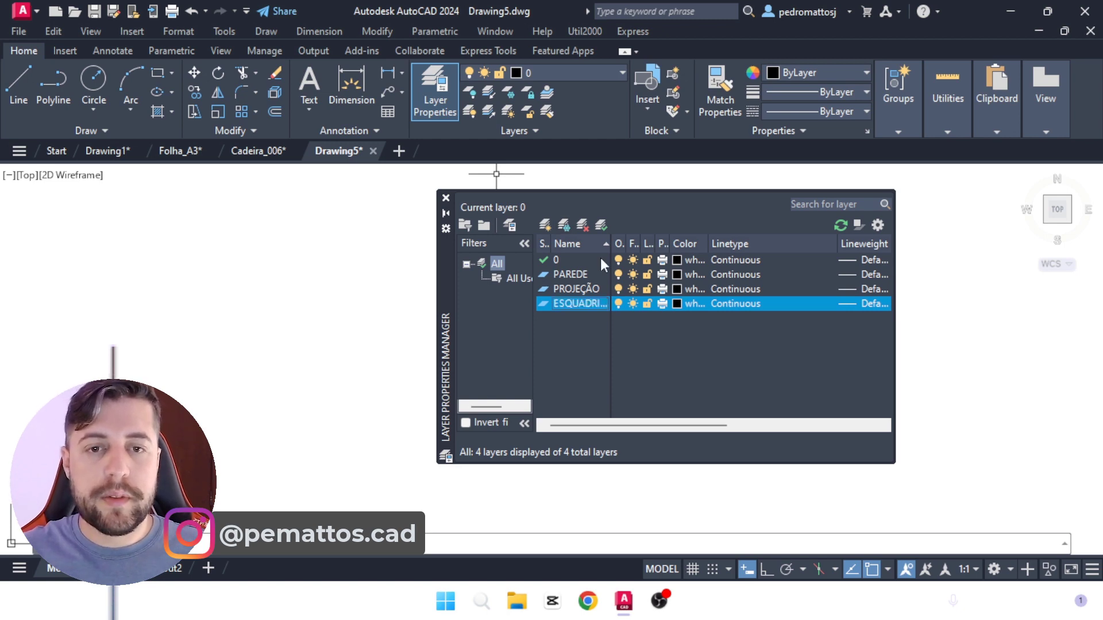
Step: Add layers named TEXTOS and HACHURA, plus one extra layer left with its default name
left_click(544, 225)
type("TEXTOS")
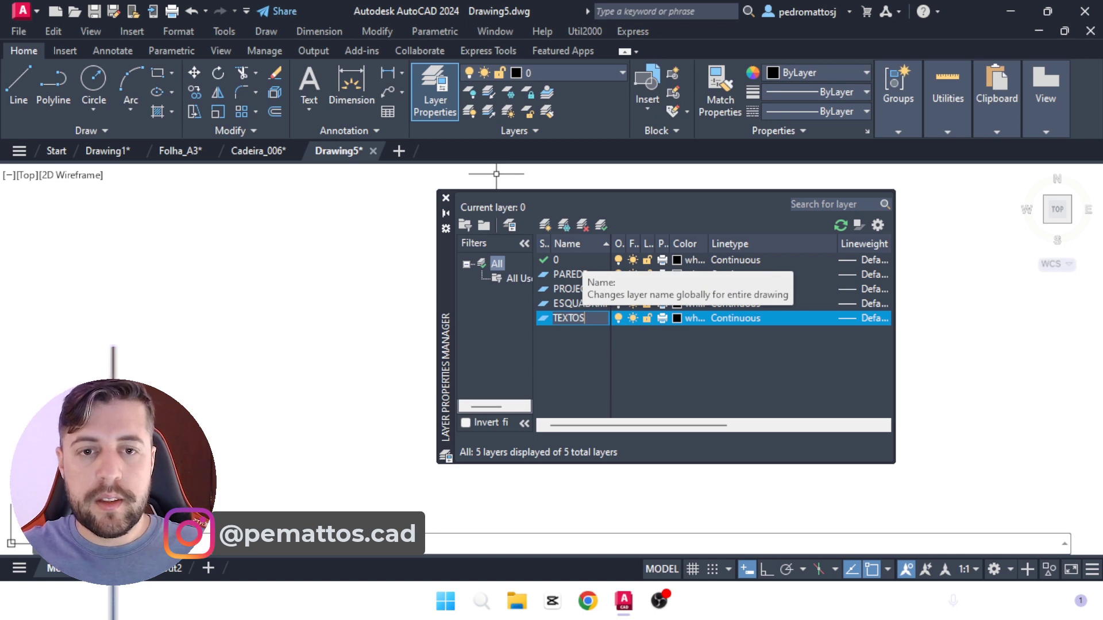
key("Return")
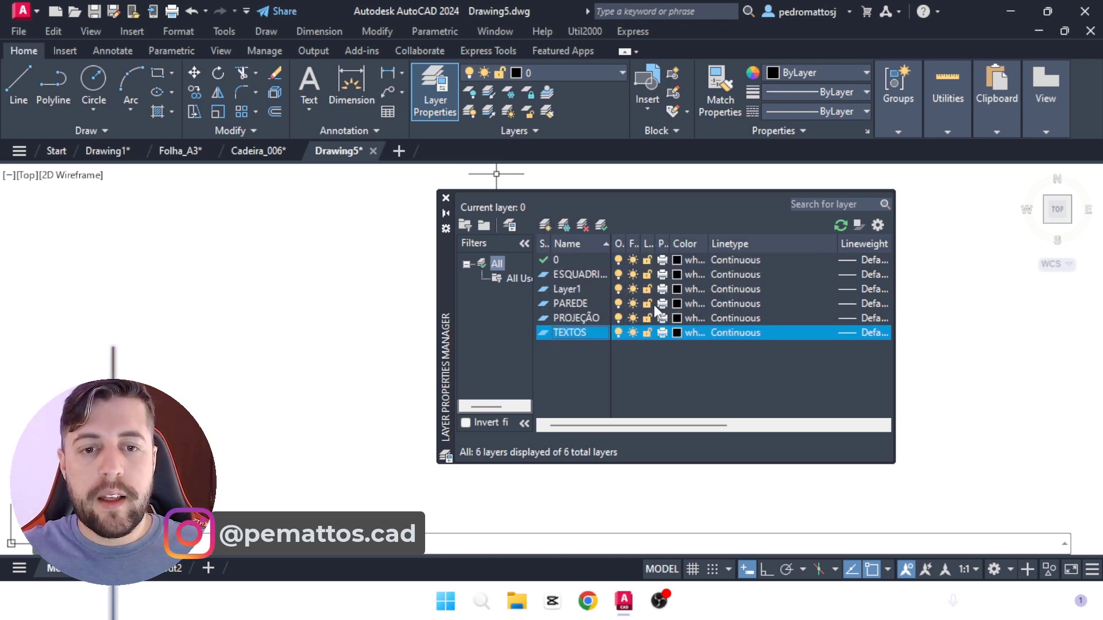
left_click(543, 225)
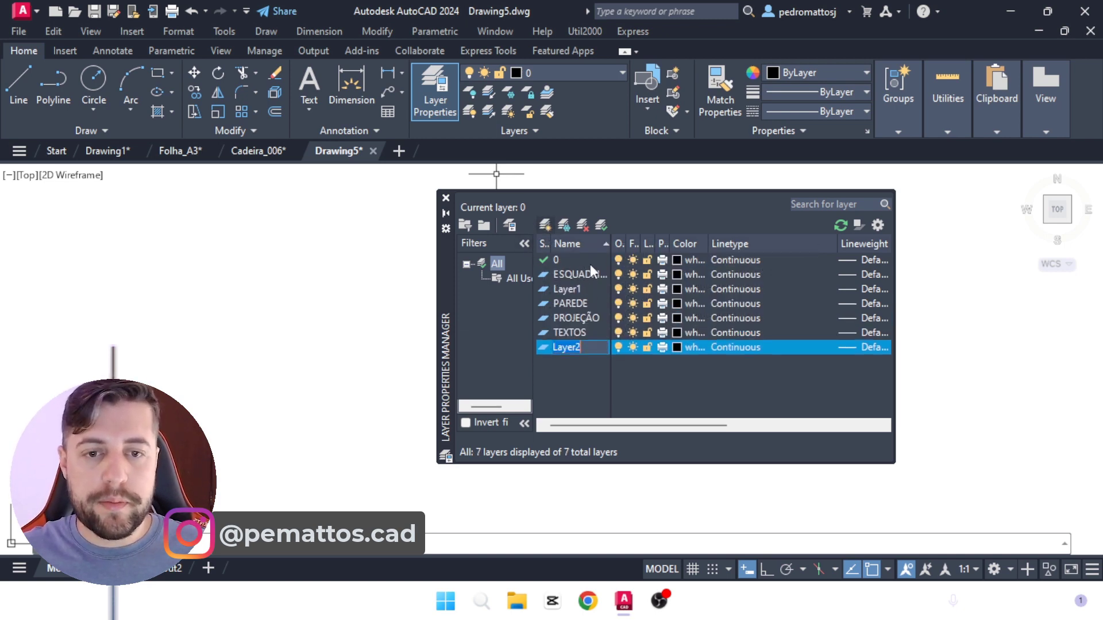
type("HACHURA")
key("Return")
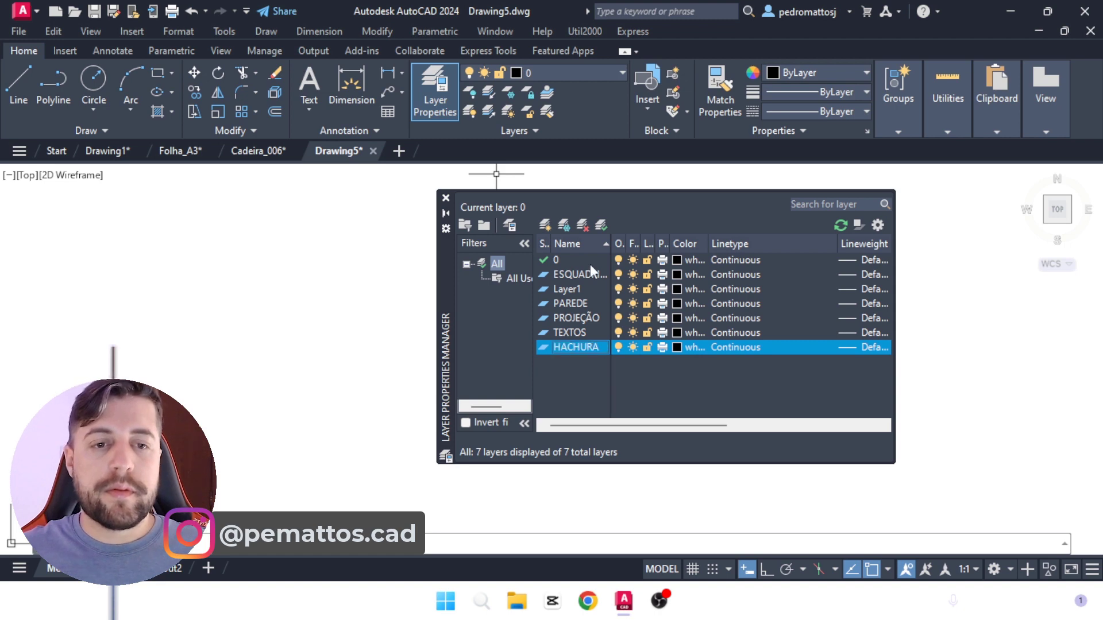
Step: Assign index color 211 to the ESQUADRIA layer and 171 to the default-named Layer1
left_click(674, 273)
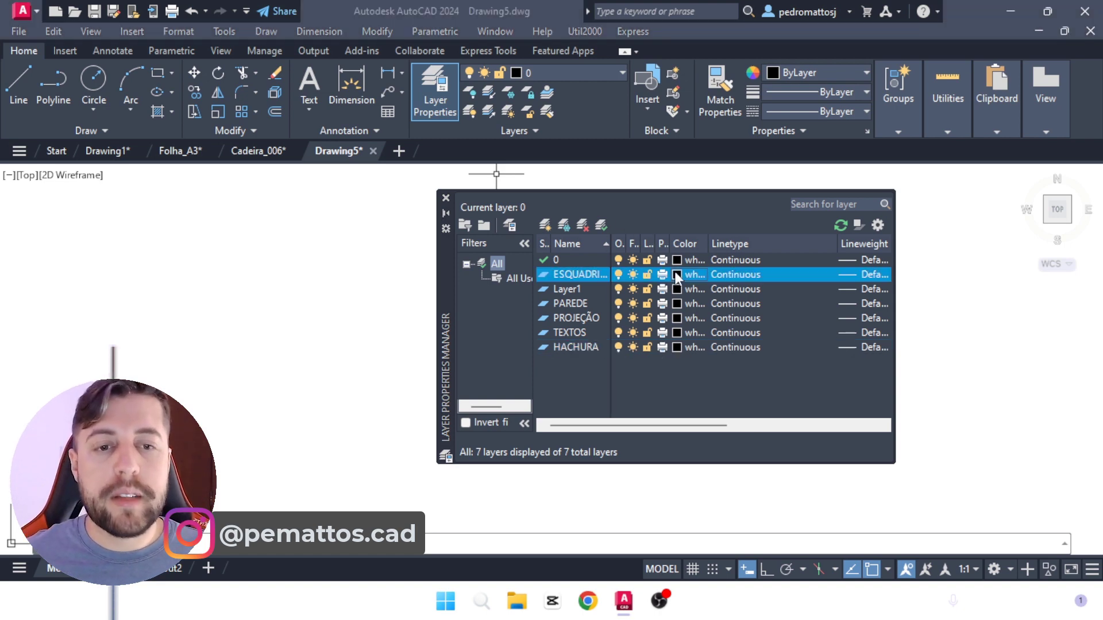
left_click(645, 259)
left_click(532, 425)
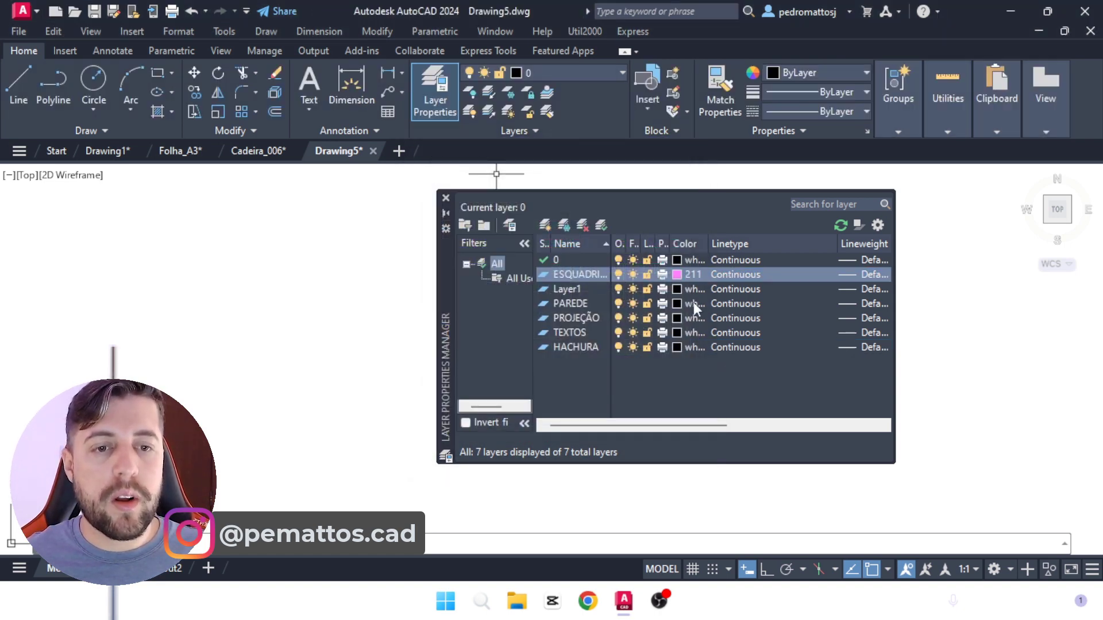
left_click(675, 289)
left_click(602, 259)
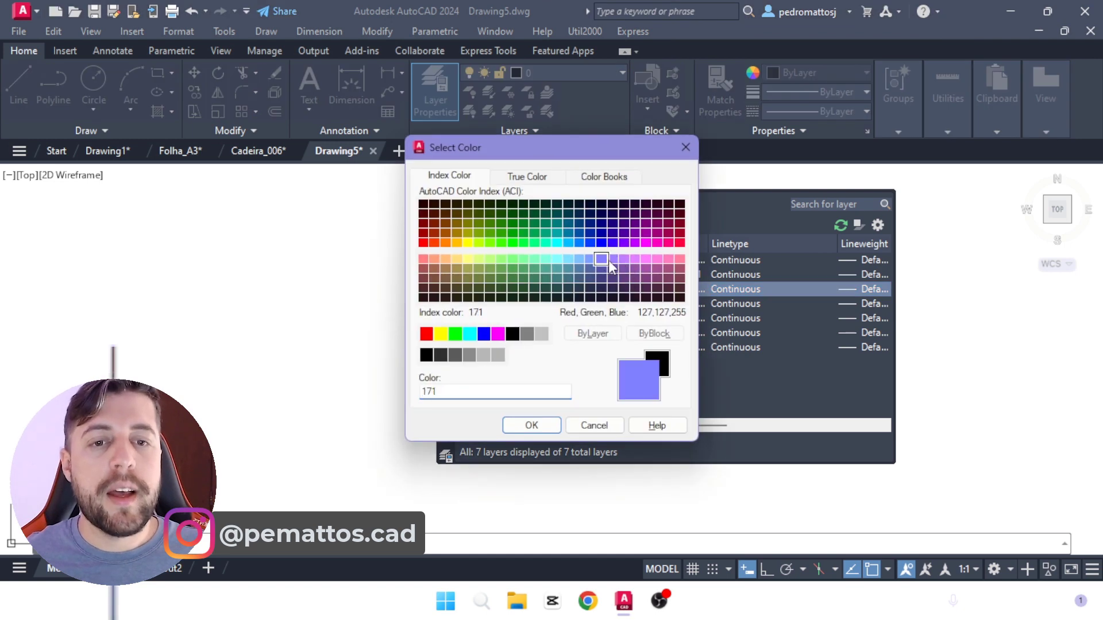
left_click(531, 426)
Step: Assign index color 133 to the PAREDE layer and 72 to the PROJEÇÃO layer
left_click(675, 304)
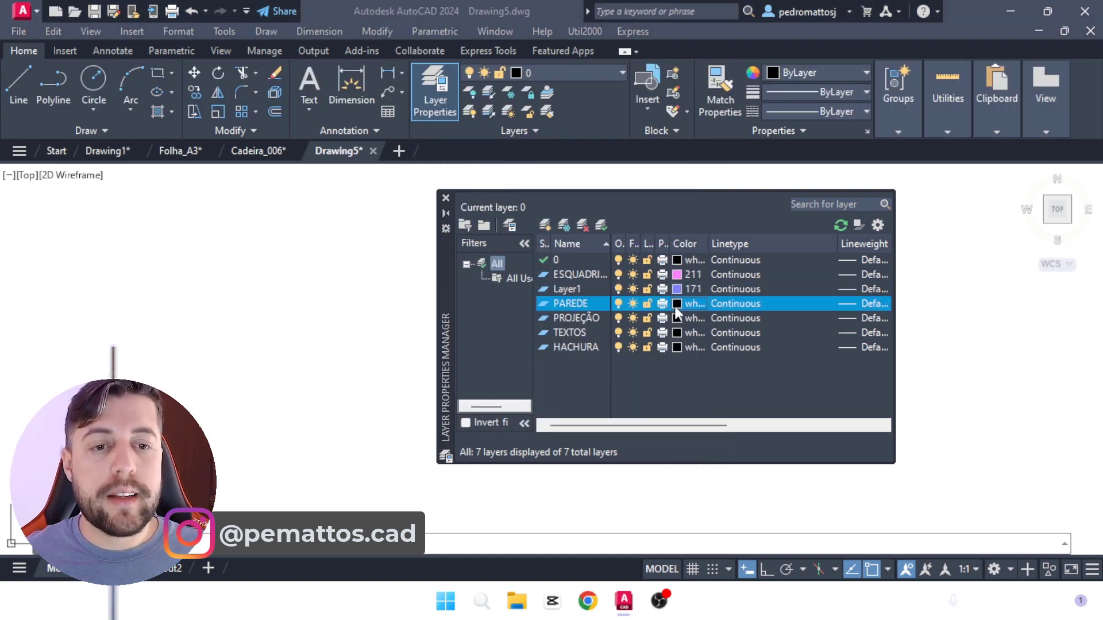
left_click(553, 271)
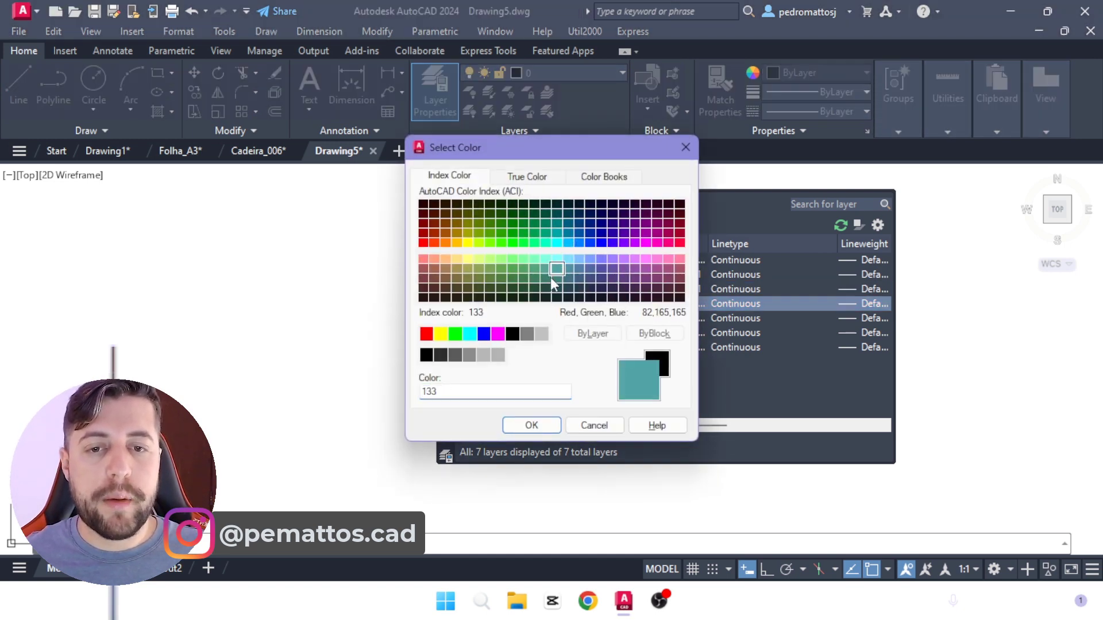
left_click(532, 426)
left_click(676, 319)
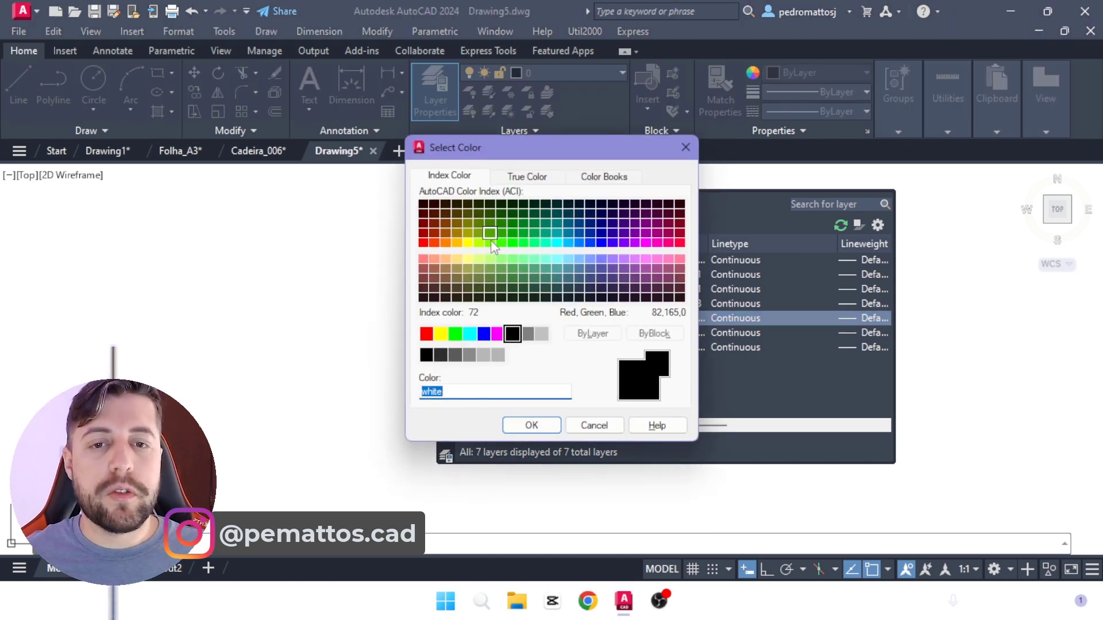
left_click(490, 241)
left_click(532, 425)
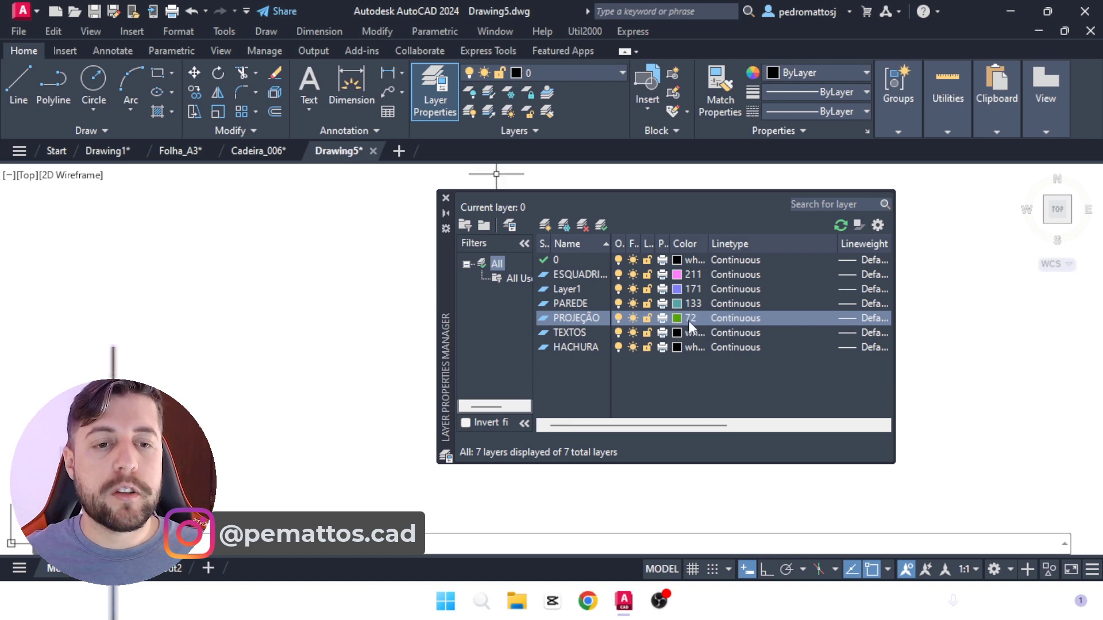
Step: Assign index color 191 to the TEXTOS layer and 53 to the HACHURA layer, and close the layer manager
left_click(678, 333)
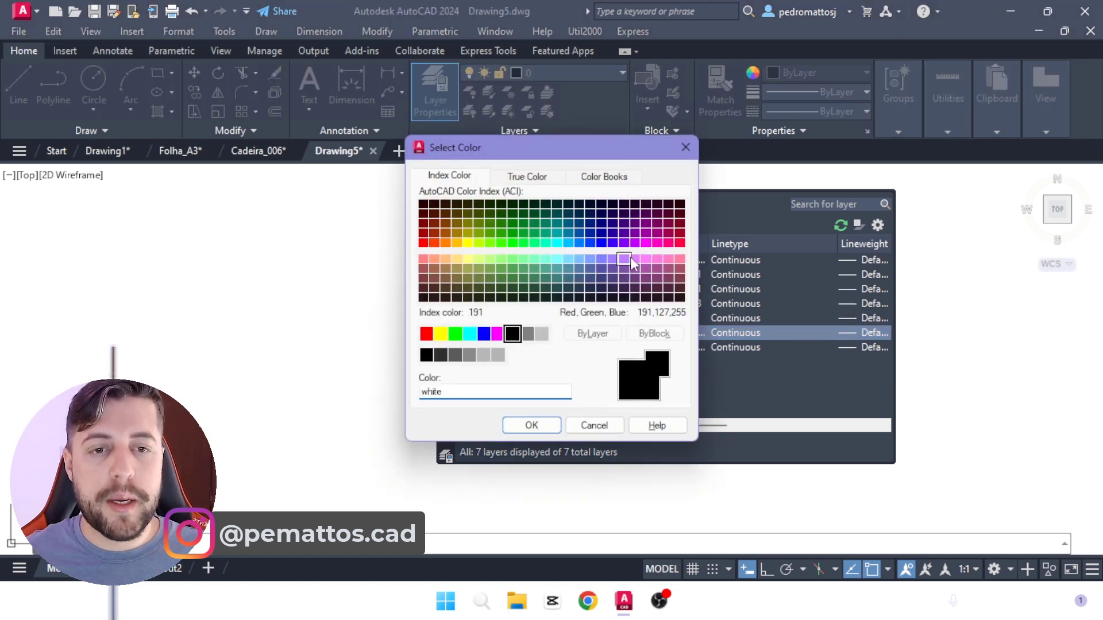
left_click(624, 259)
left_click(532, 425)
left_click(679, 346)
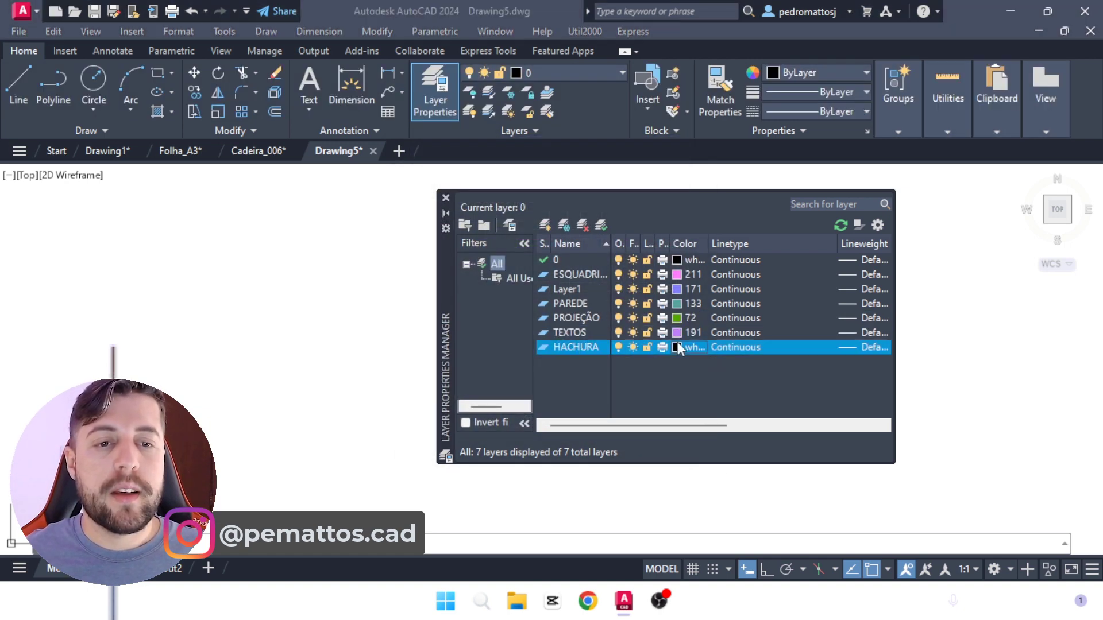
left_click(465, 267)
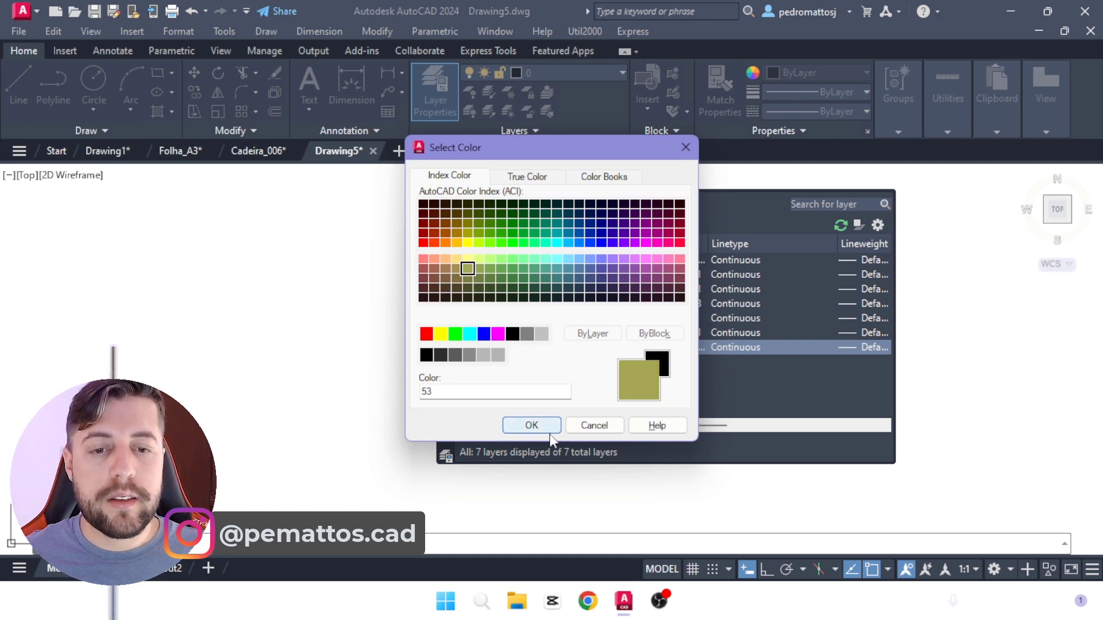
left_click(531, 425)
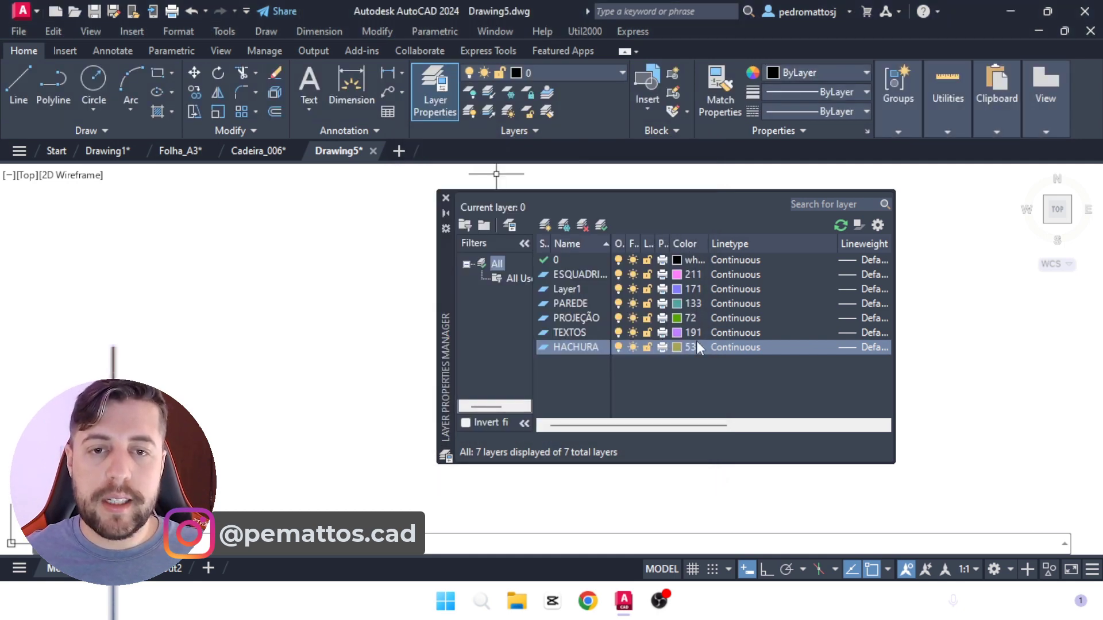
left_click(445, 198)
Step: Draw a horizontal line 5 units long near the origin with Ortho mode on
left_click(18, 83)
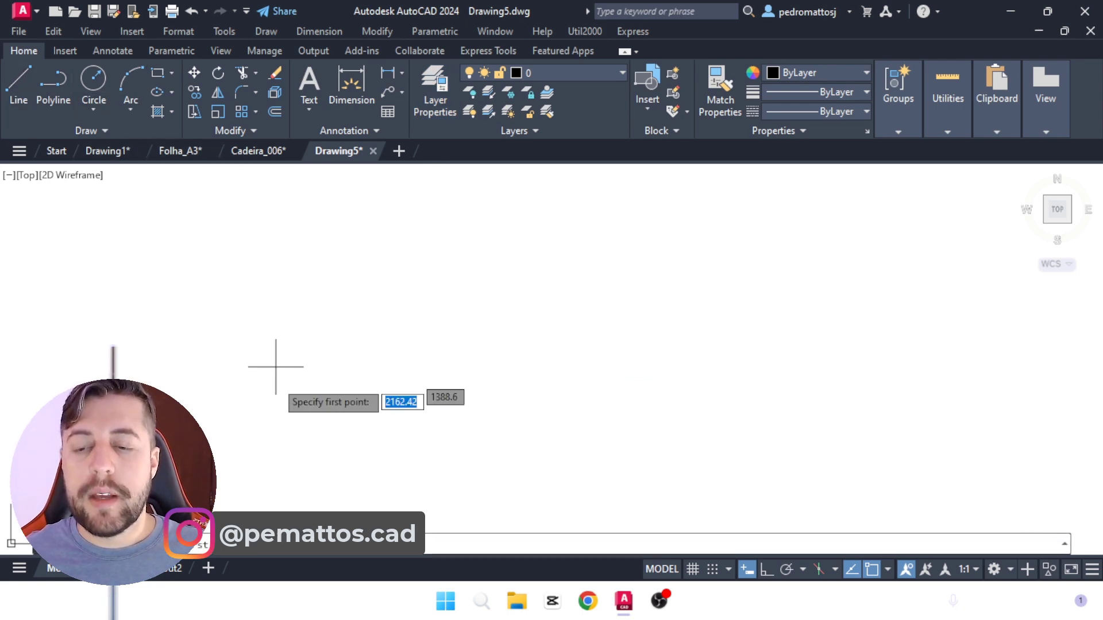
scroll(412, 348, "down", 7)
scroll(267, 383, "up", 7)
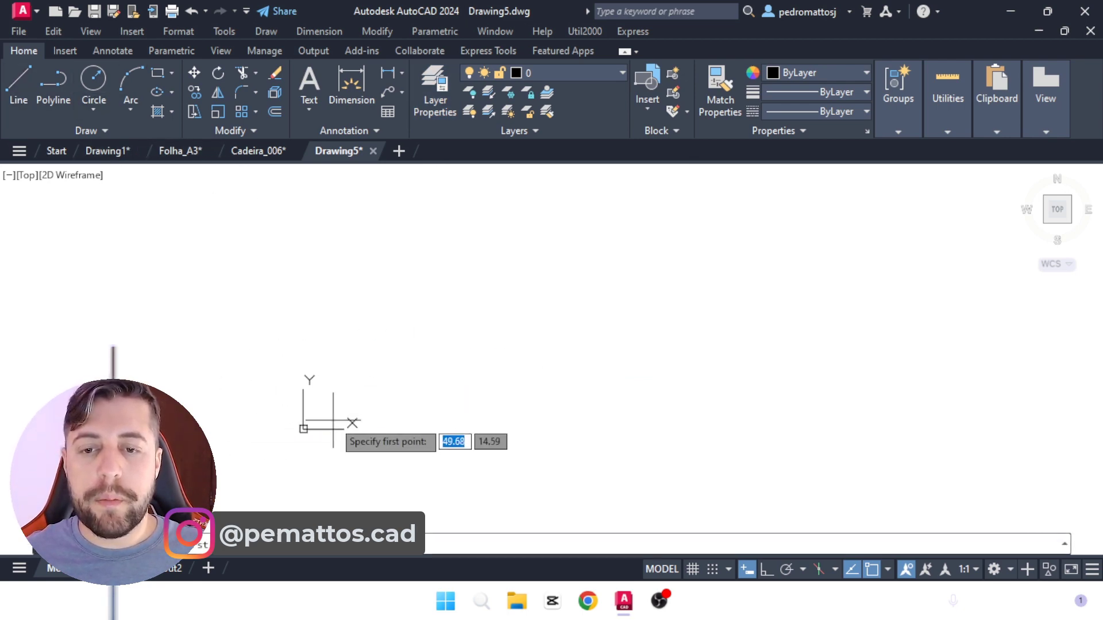
left_click(311, 411)
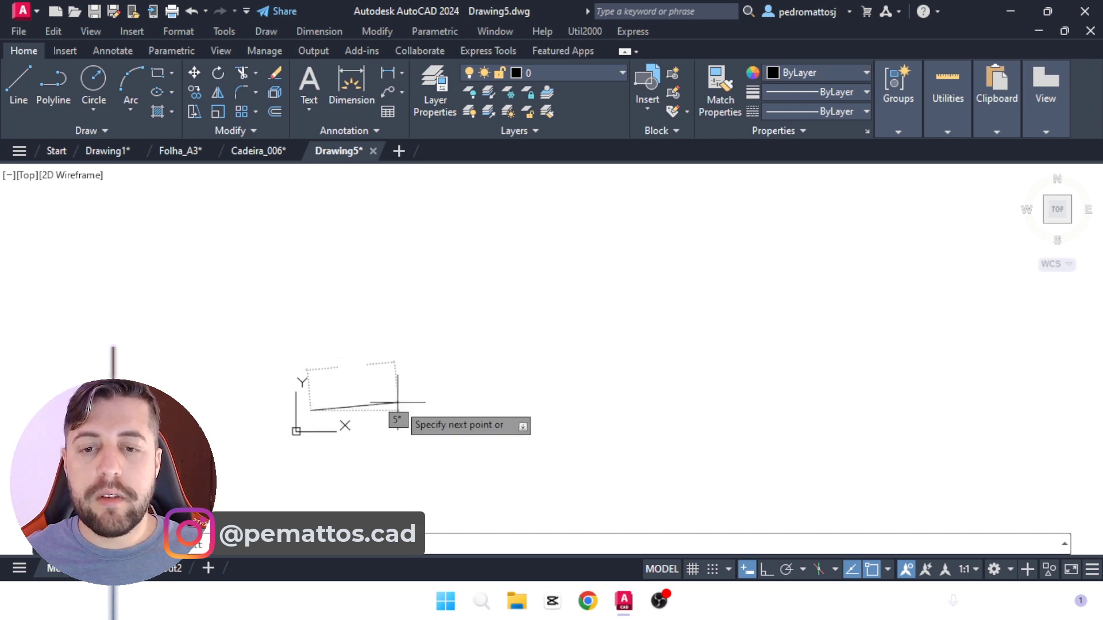
key("F8")
type("5")
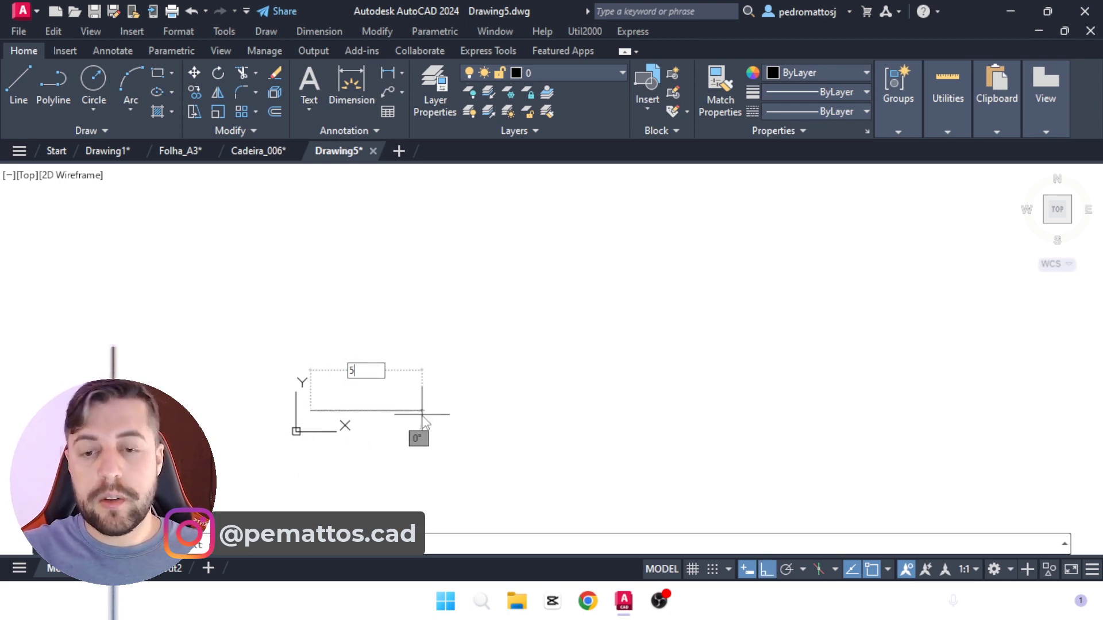
key("Return")
key("Escape")
scroll(312, 412, "up", 12)
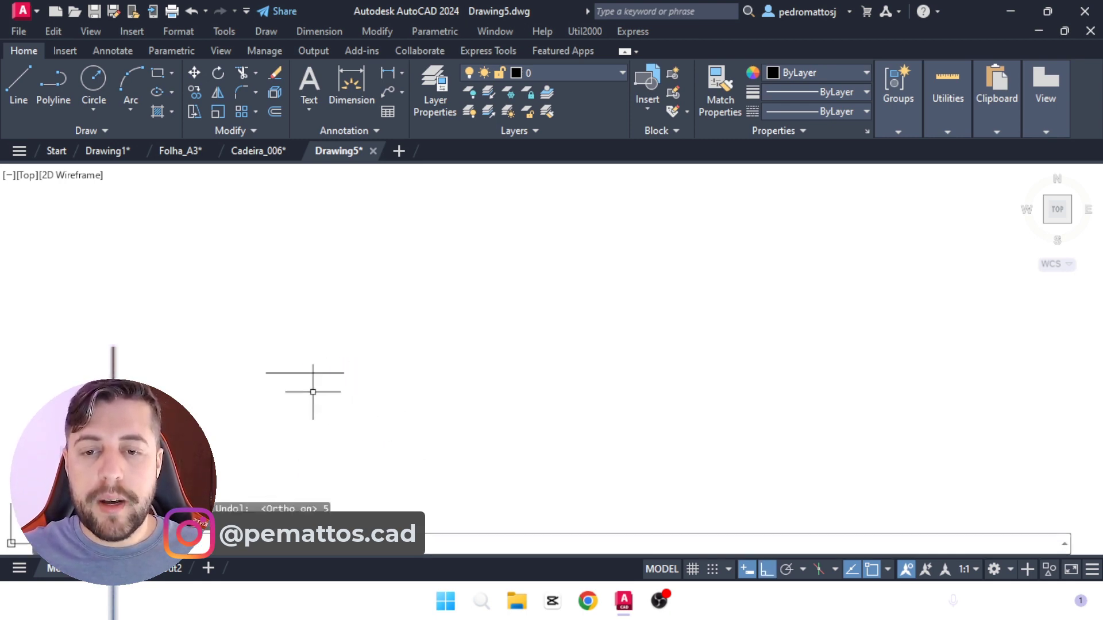
Step: Copy the line straight up four times to form a stack of five parallel lines
scroll(310, 388, "up", 2)
type("co")
key("Return")
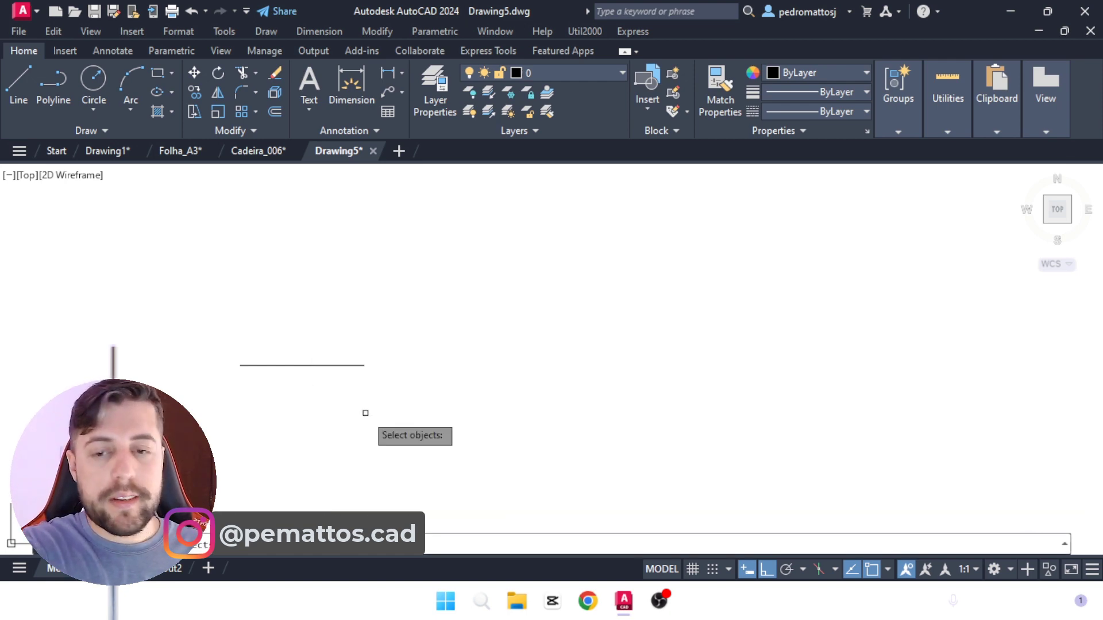
left_click(339, 365)
key("Return")
left_click(426, 395)
left_click(402, 371)
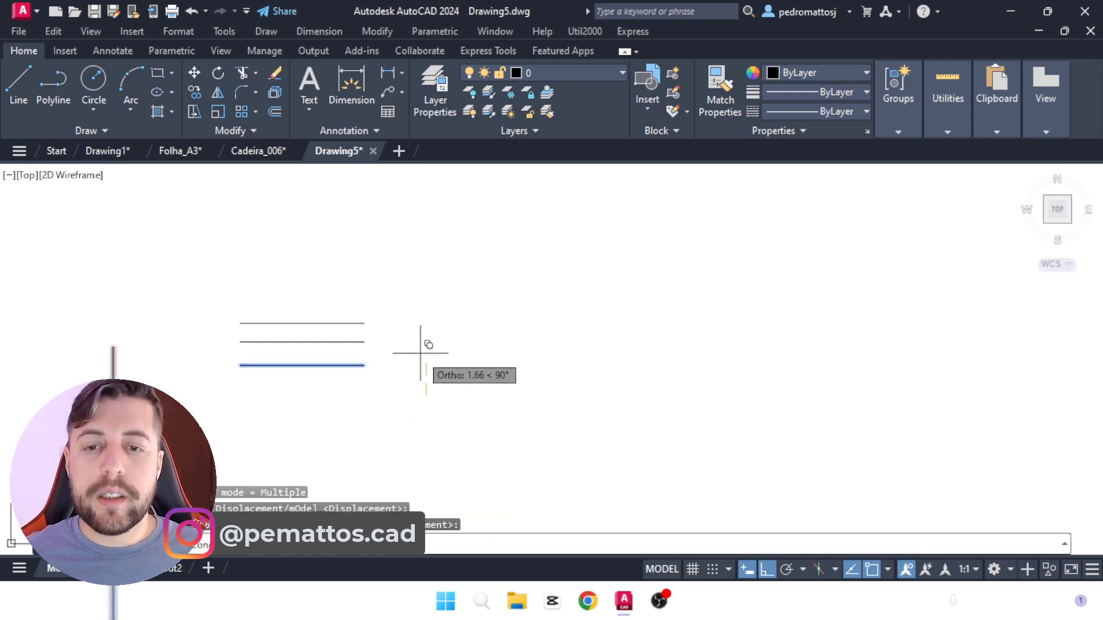
left_click(420, 349)
left_click(412, 331)
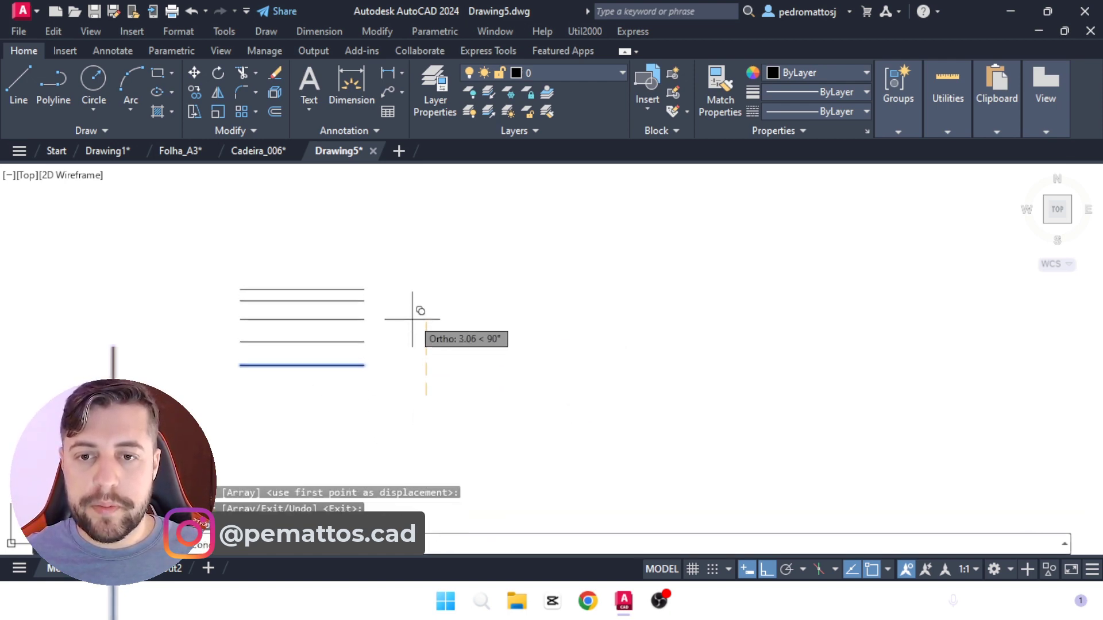
left_click(420, 311)
key("Escape")
Step: Put the top line on the ESQUADRIAS layer and the second line from the top on the HACHURA layer
left_click(369, 286)
left_click(347, 241)
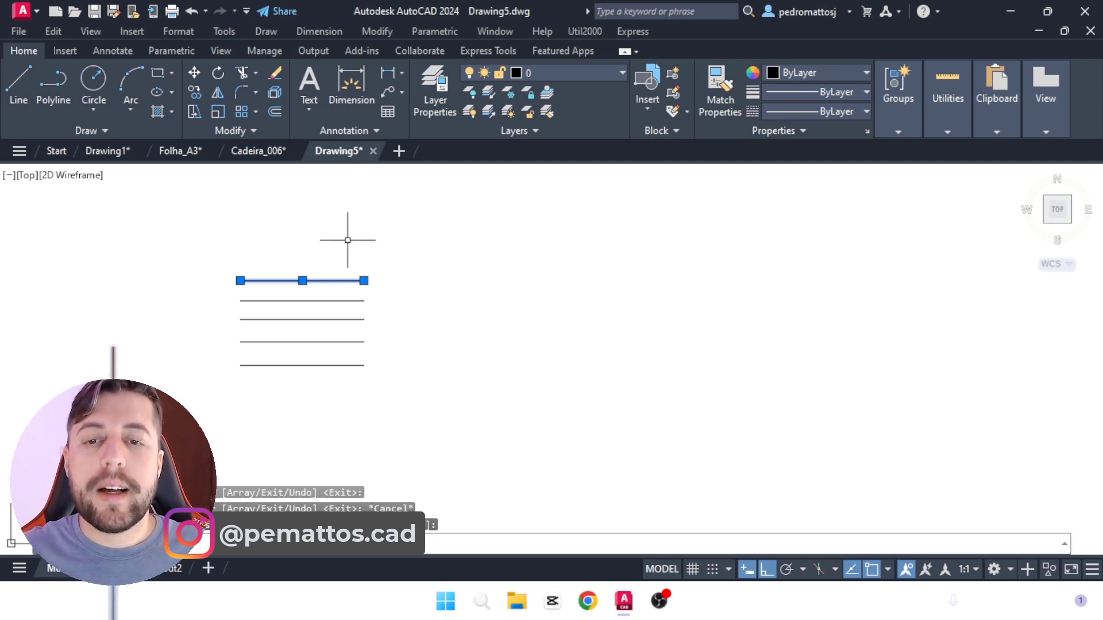
left_click(591, 73)
left_click(540, 106)
key("Escape")
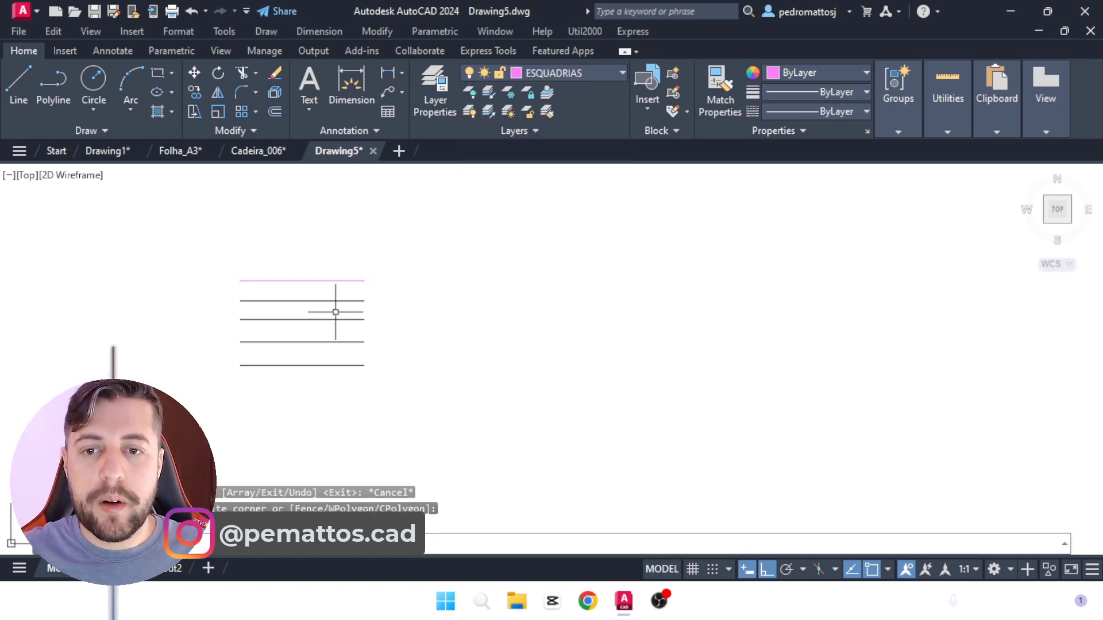
left_click(331, 300)
left_click(550, 74)
left_click(540, 130)
key("Escape")
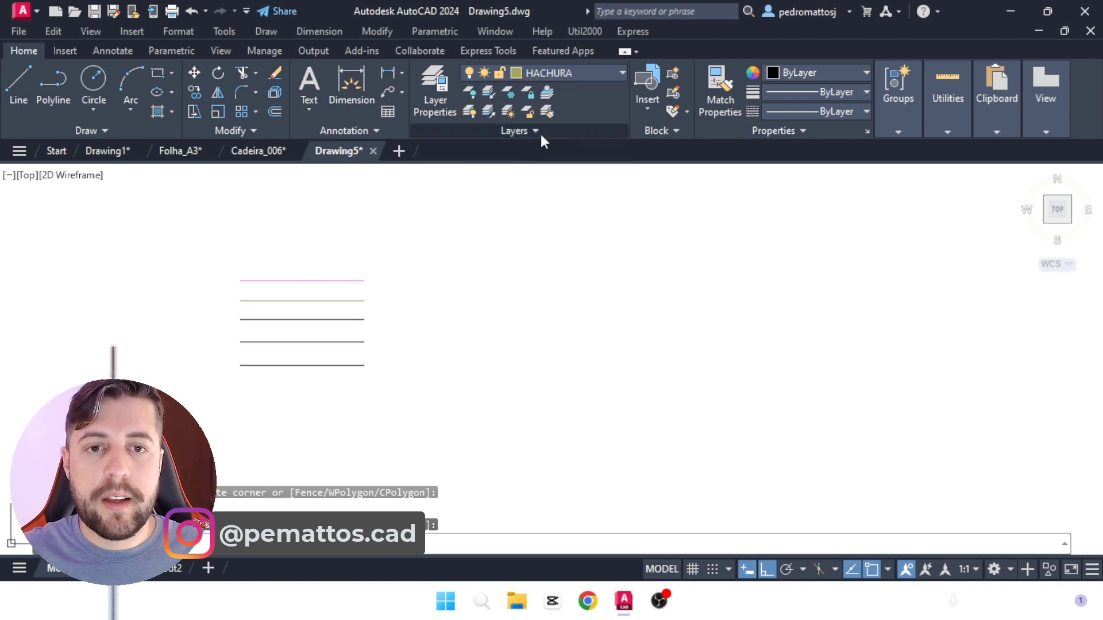
Step: Put the middle line on Layer1 and the line below it on the PAREDE layer
left_click(322, 319)
left_click(552, 75)
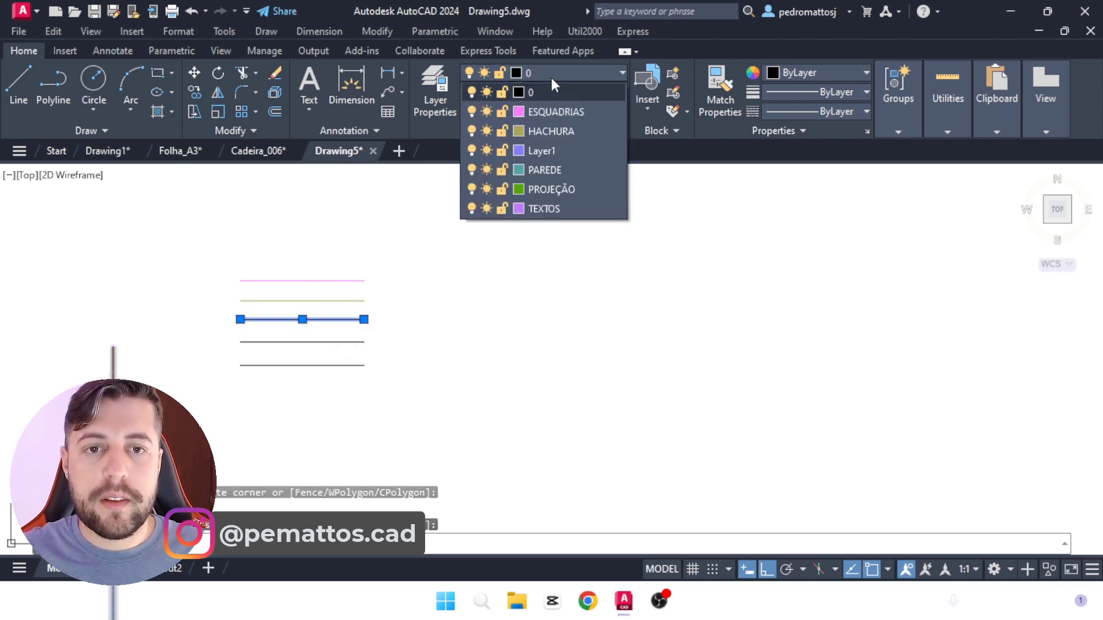
left_click(542, 151)
key("Escape")
left_click(360, 343)
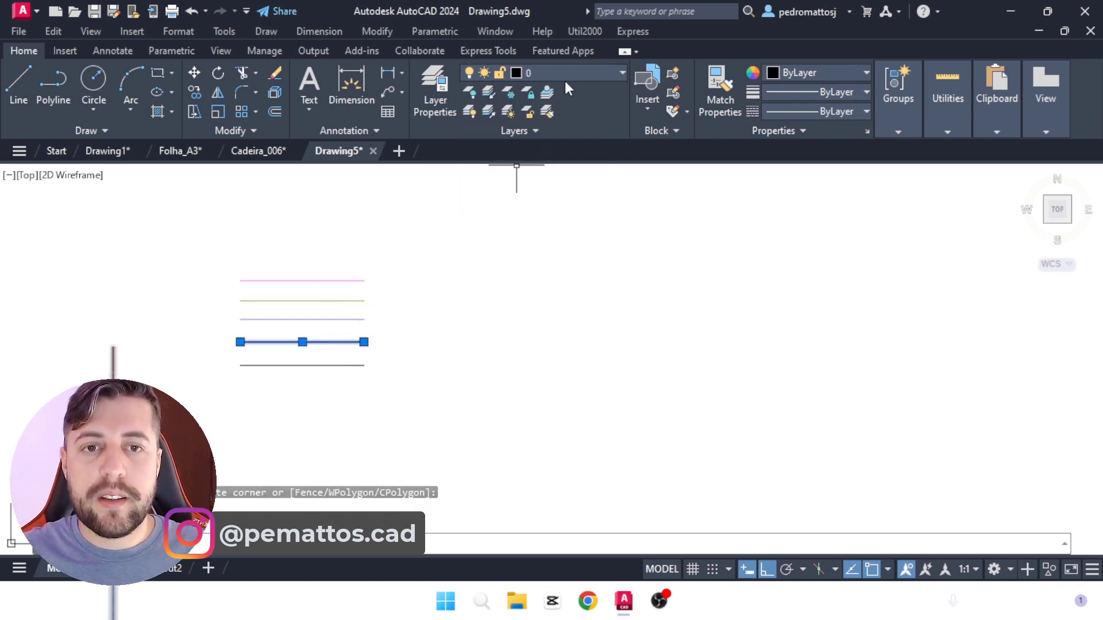
left_click(566, 74)
left_click(542, 167)
key("Escape")
Step: Put the lowest line of the stack on the TEXTOS layer
left_click(357, 371)
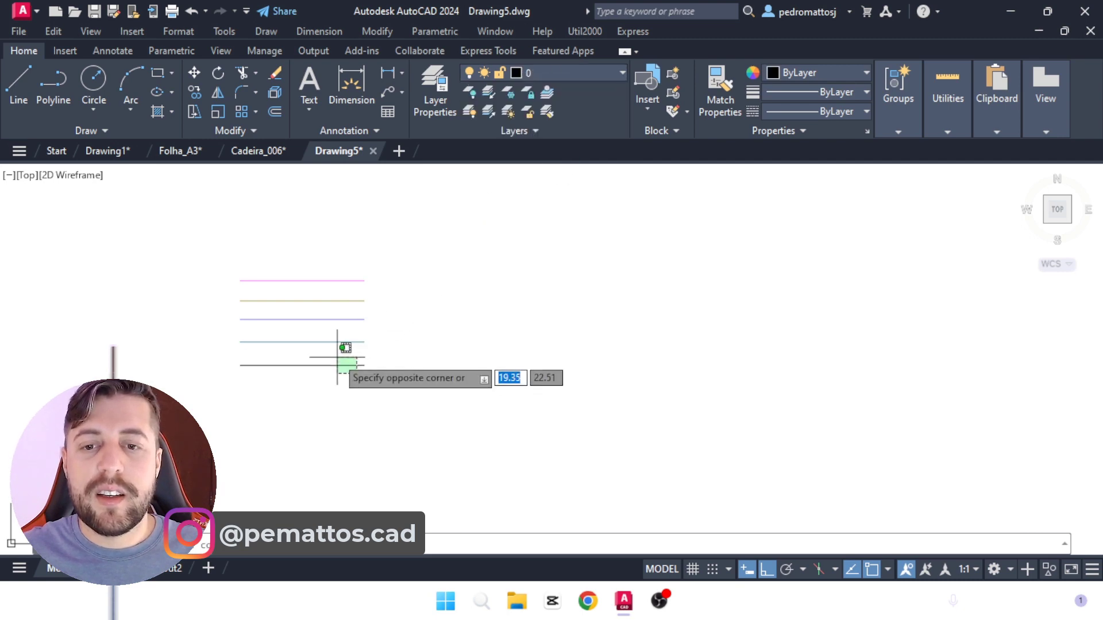
left_click(337, 358)
left_click(564, 69)
left_click(543, 209)
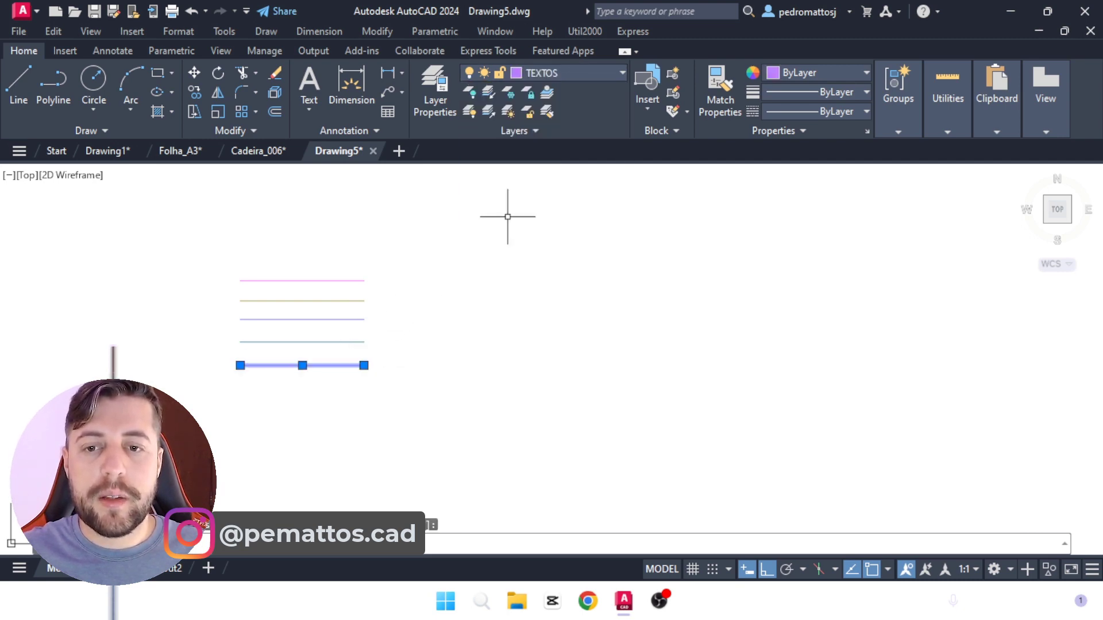
left_click(331, 295)
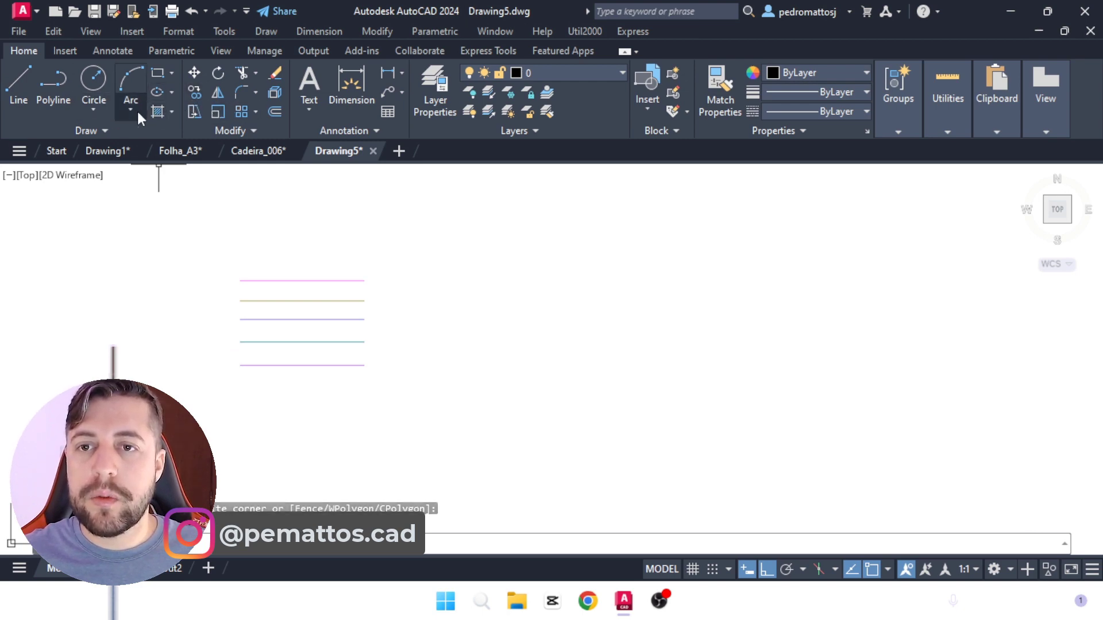
Step: Add the multiline text LAYERS above the stack of lines and reduce its text height
left_click(308, 84)
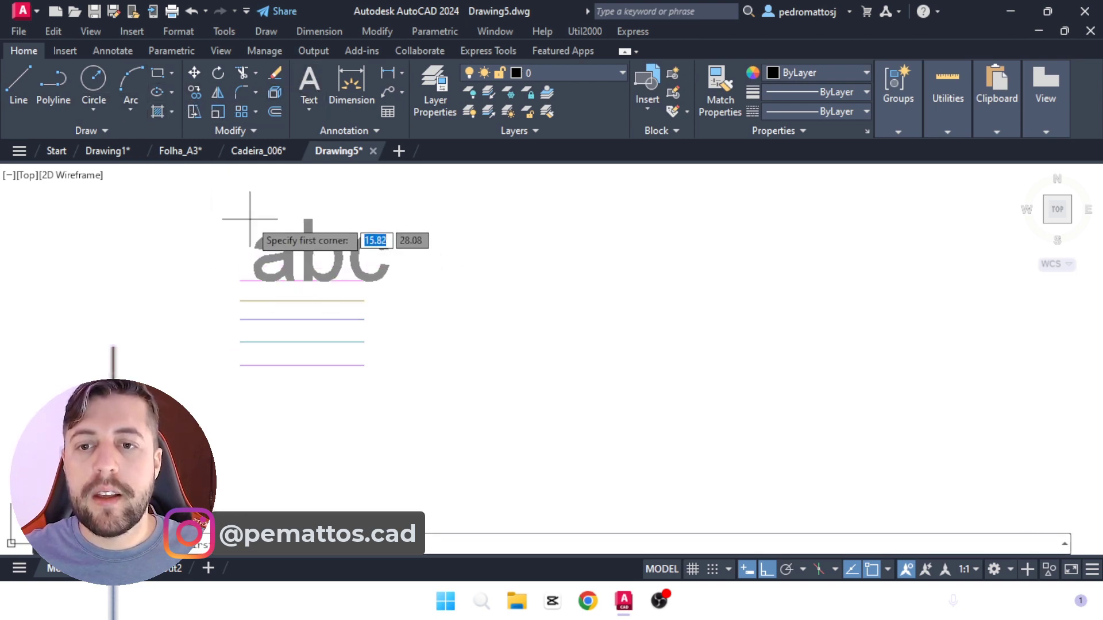
left_click(252, 255)
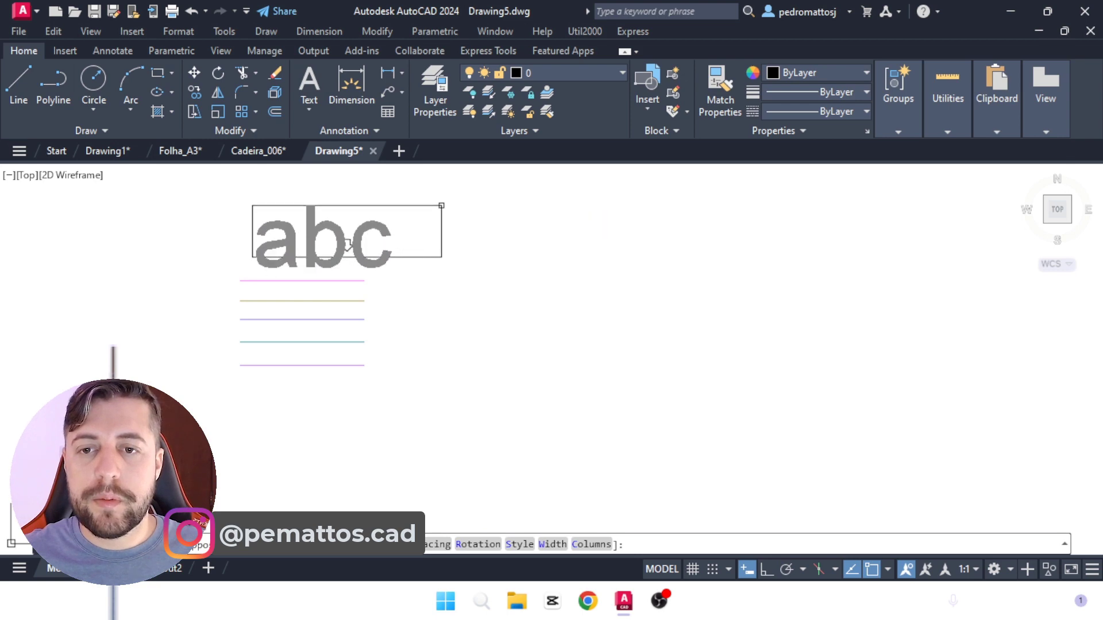
left_click(443, 205)
type("LAYERS")
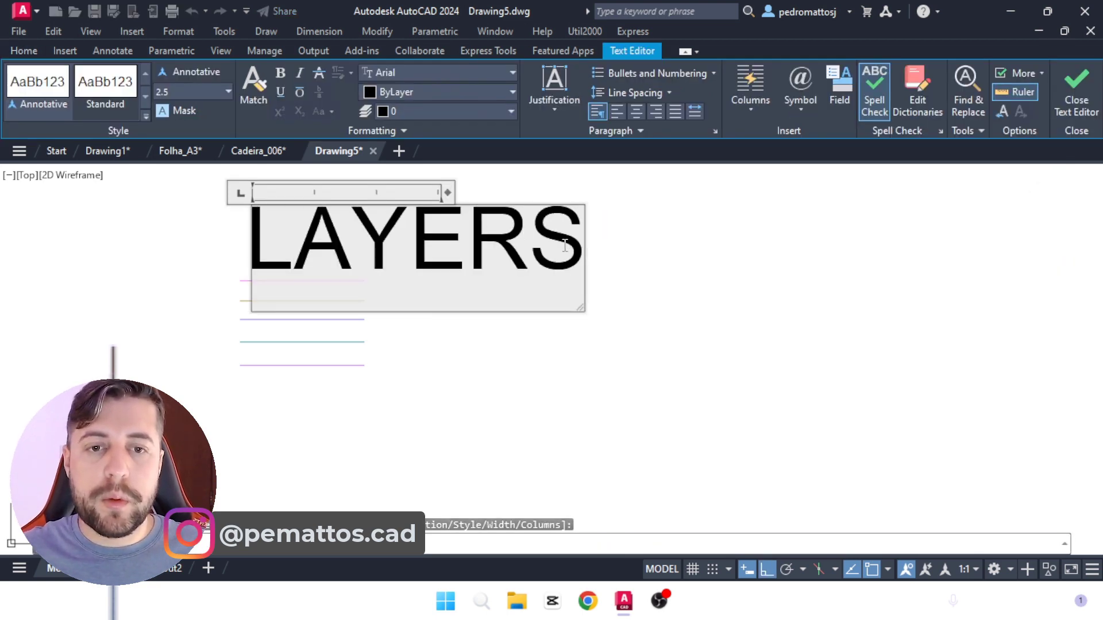
left_click_drag(565, 246, 245, 247)
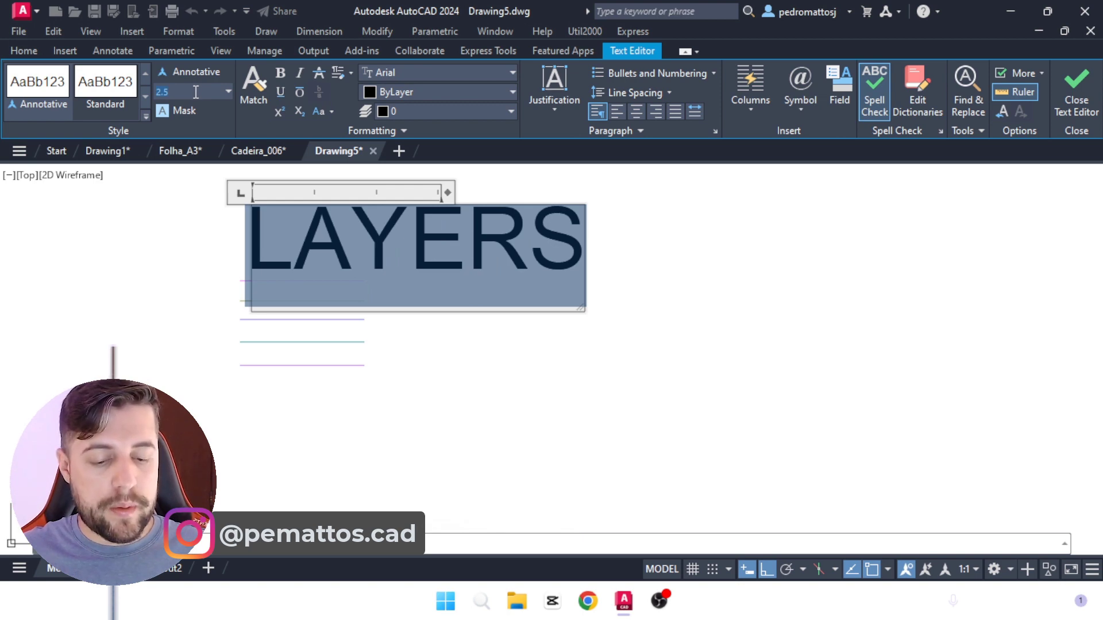
key("Return")
left_click(404, 262)
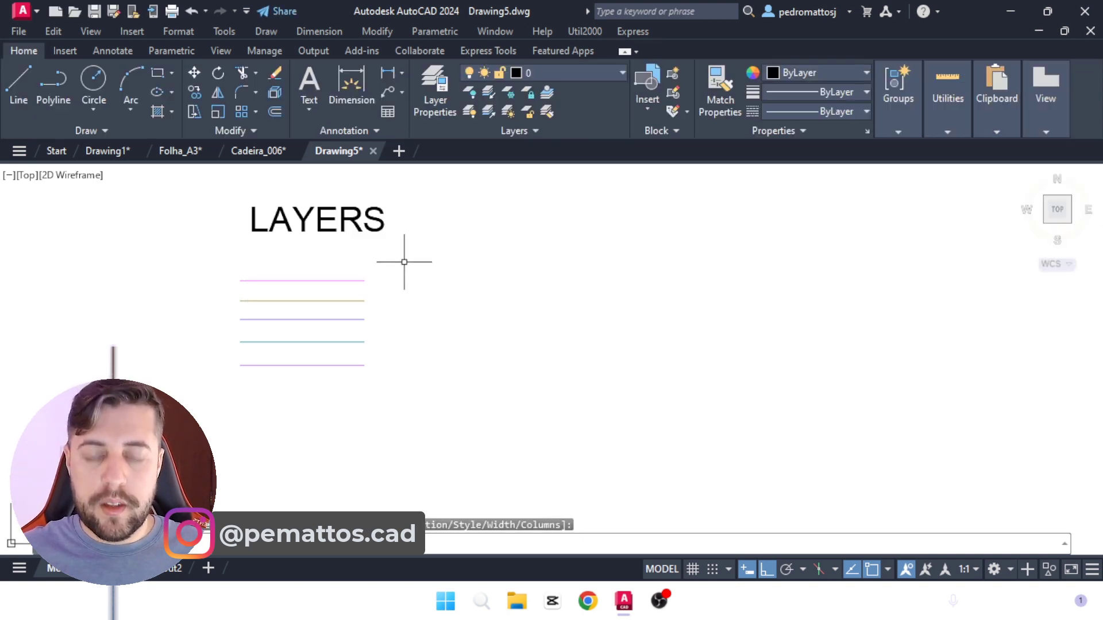
Step: Move the LAYERS text freely, with Ortho off, to just above the top line, aligned with the lines' left ends
type("m")
key("Return")
left_click(445, 228)
left_click(361, 215)
key("Return")
left_click(496, 220)
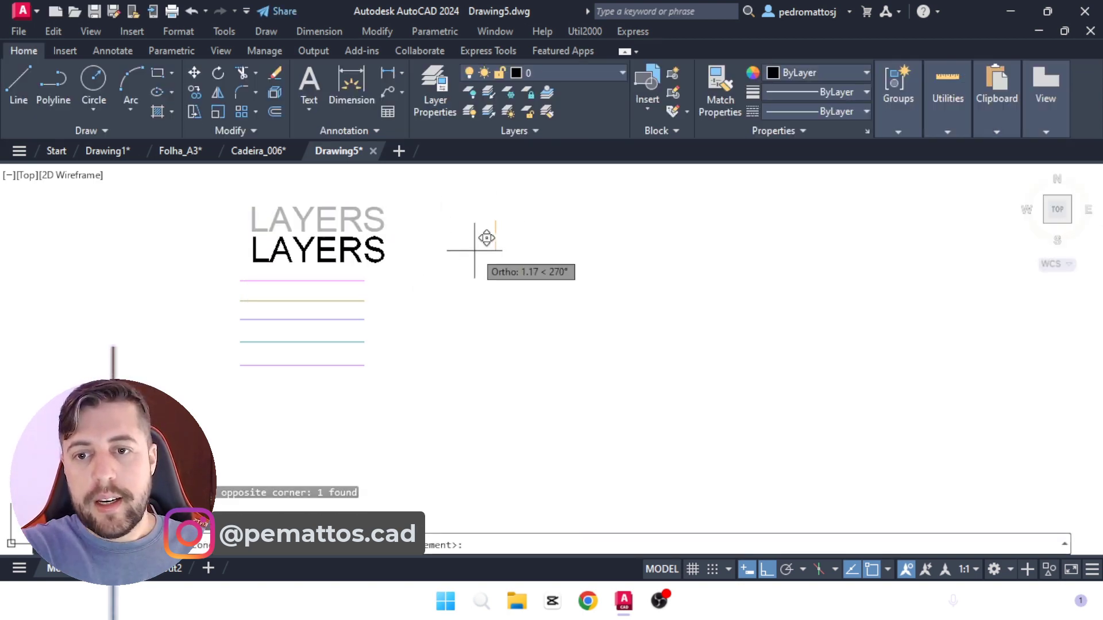
key("F8")
left_click(487, 246)
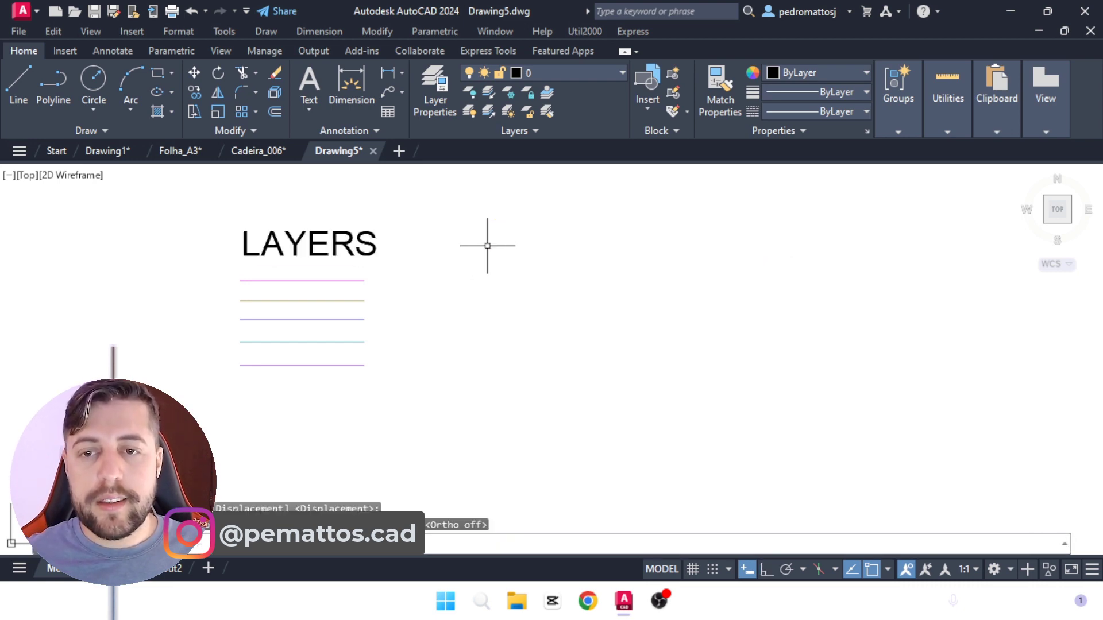
scroll(353, 330, "down", 2)
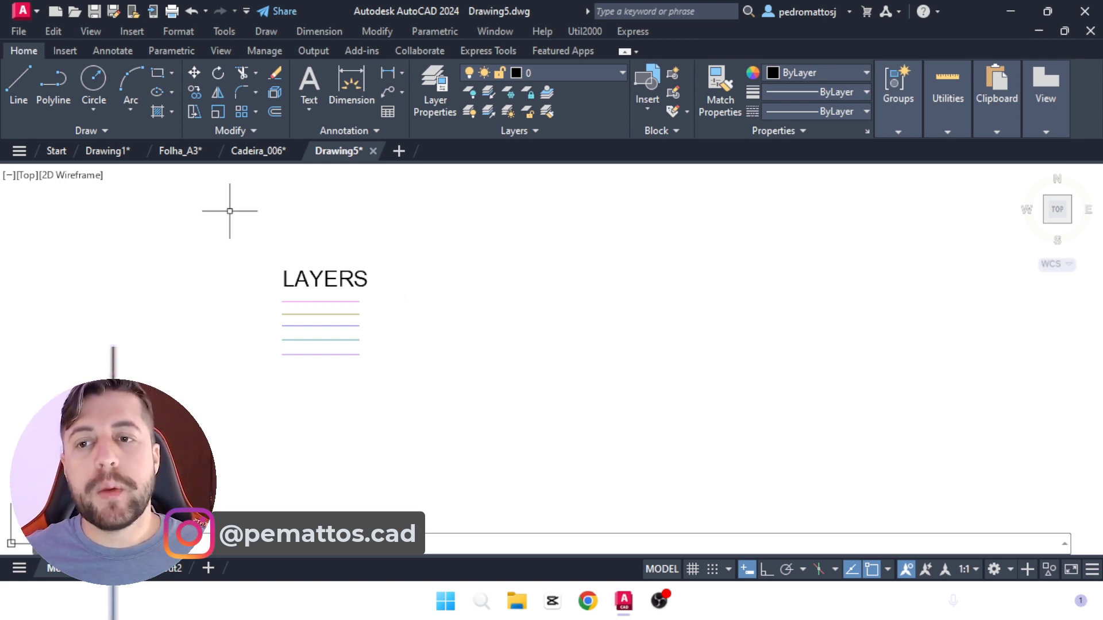
Step: Switch to the Drawing1 file and look over the template's symbol, hatch, furniture and color palette sections
left_click(103, 151)
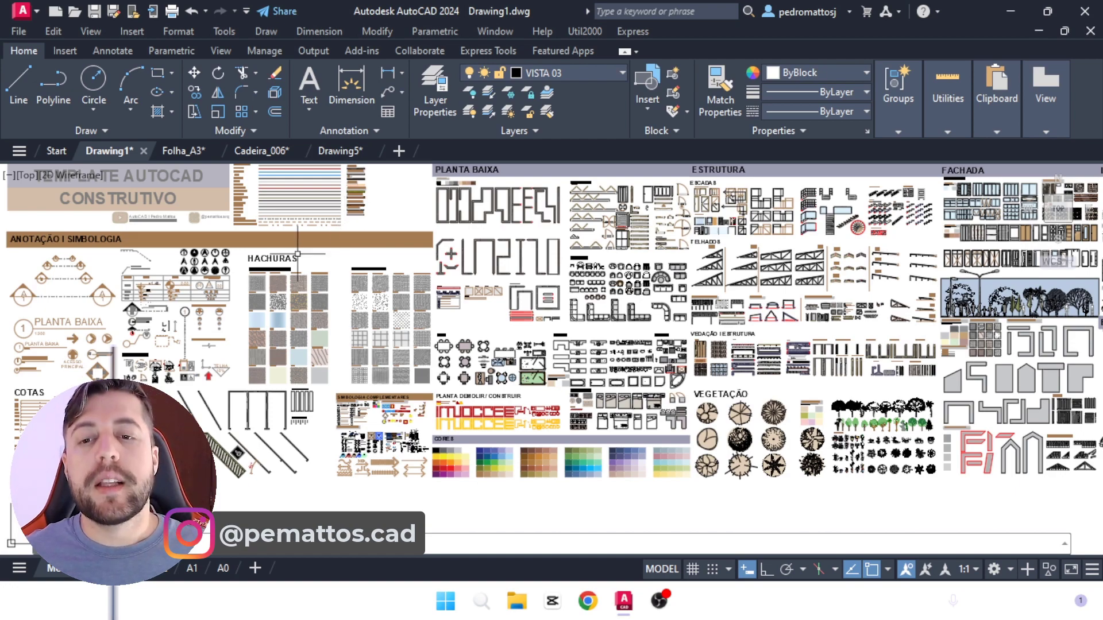
scroll(297, 253, "up", 5)
scroll(403, 193, "down", 4)
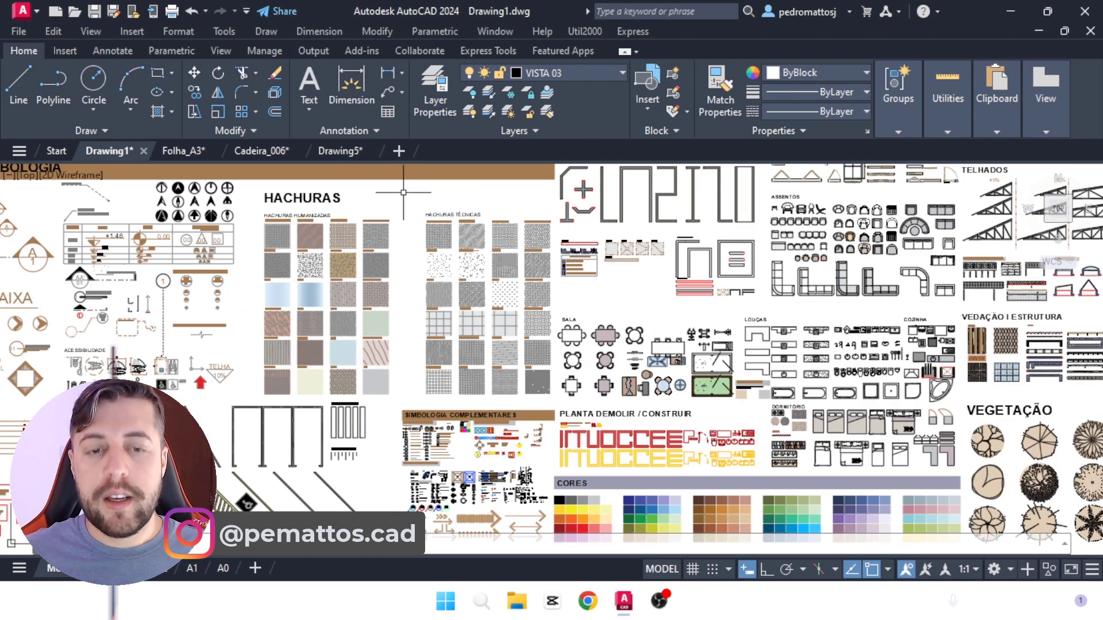
middle_click_drag(627, 506, 480, 334)
scroll(479, 334, "up", 4)
scroll(774, 425, "down", 5)
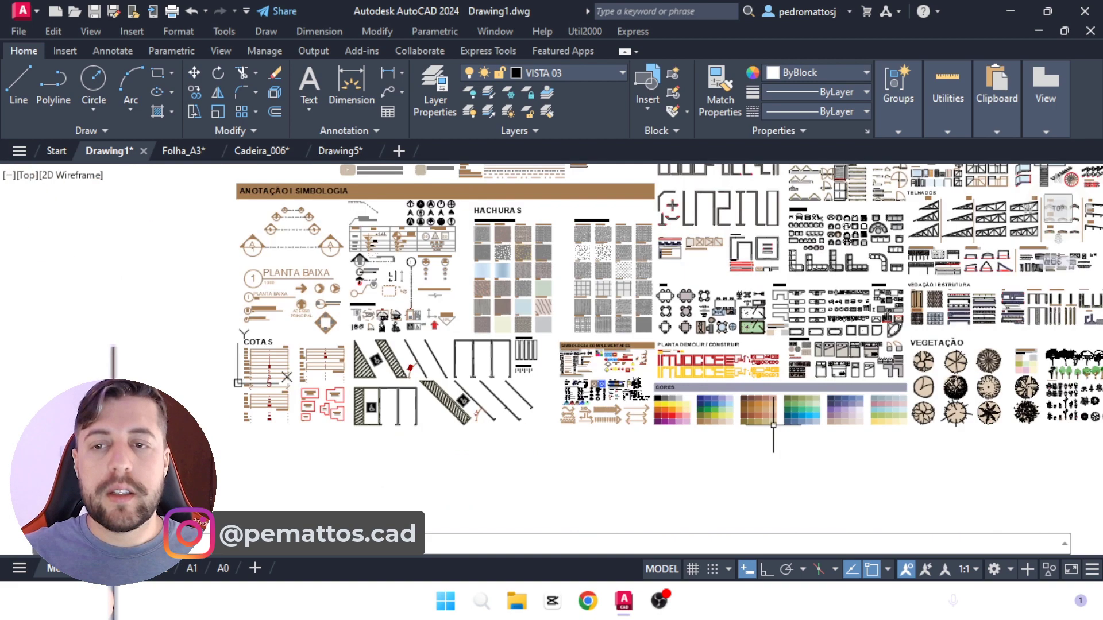
scroll(251, 301, "up", 5)
middle_click_drag(643, 499, 717, 335)
scroll(518, 310, "down", 5)
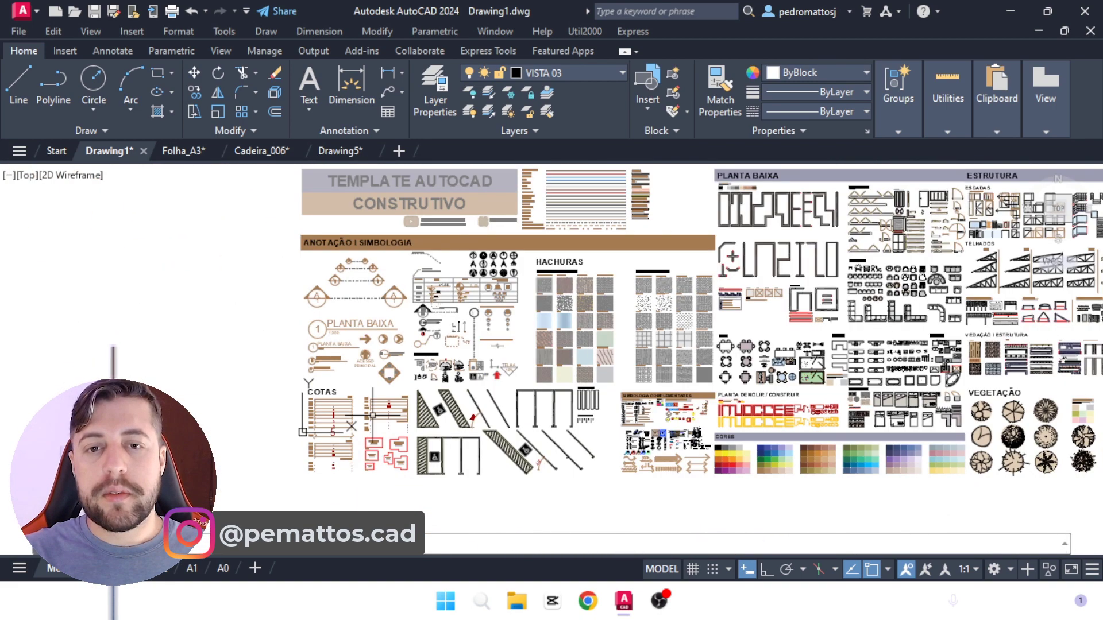
Step: Examine the finished template's layer sample lines and its hatch swatches
scroll(519, 311, "up", 6)
middle_click_drag(666, 284, 519, 310)
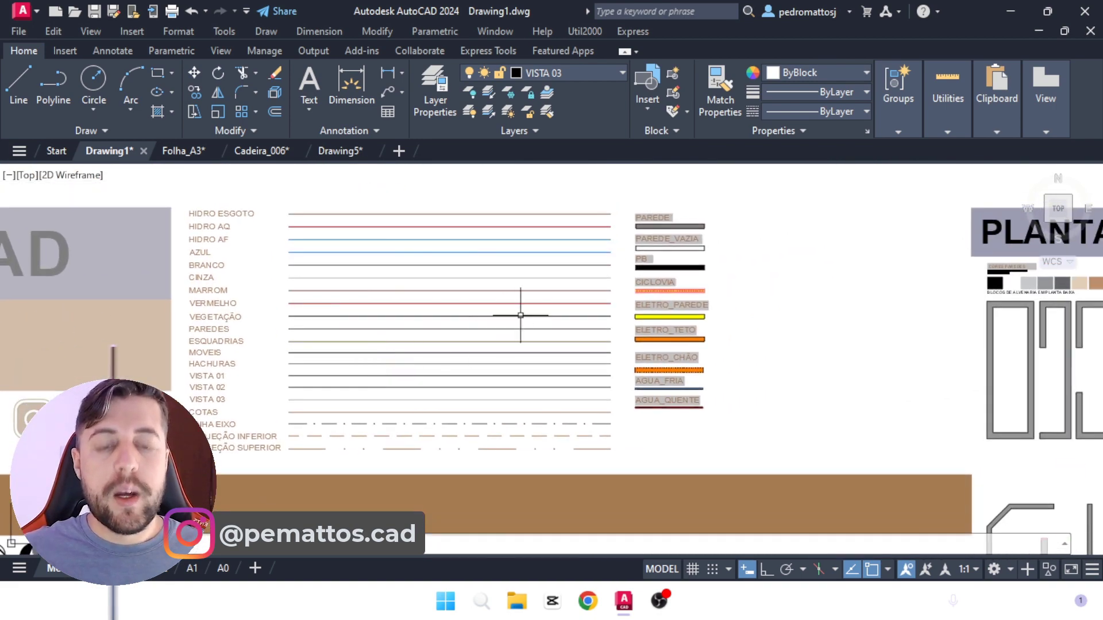
key("Return")
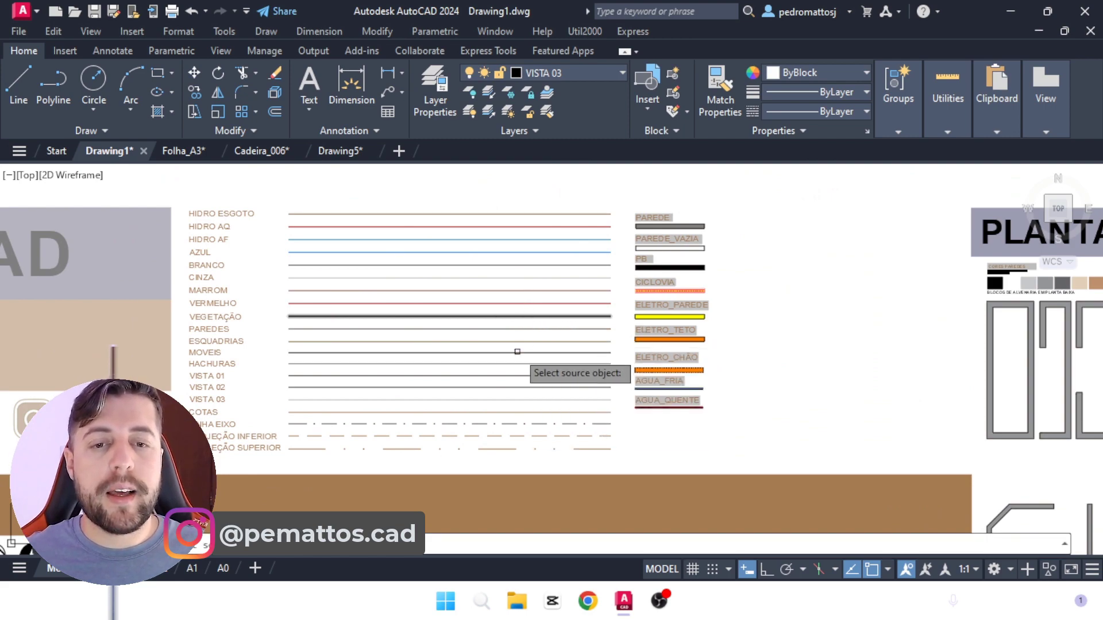
middle_click_drag(517, 491, 500, 273)
mouse_move(473, 443)
middle_mouse_down()
mouse_move(550, 269)
mouse_move(491, 176)
middle_mouse_up()
scroll(551, 268, "up", 2)
scroll(491, 176, "down", 2)
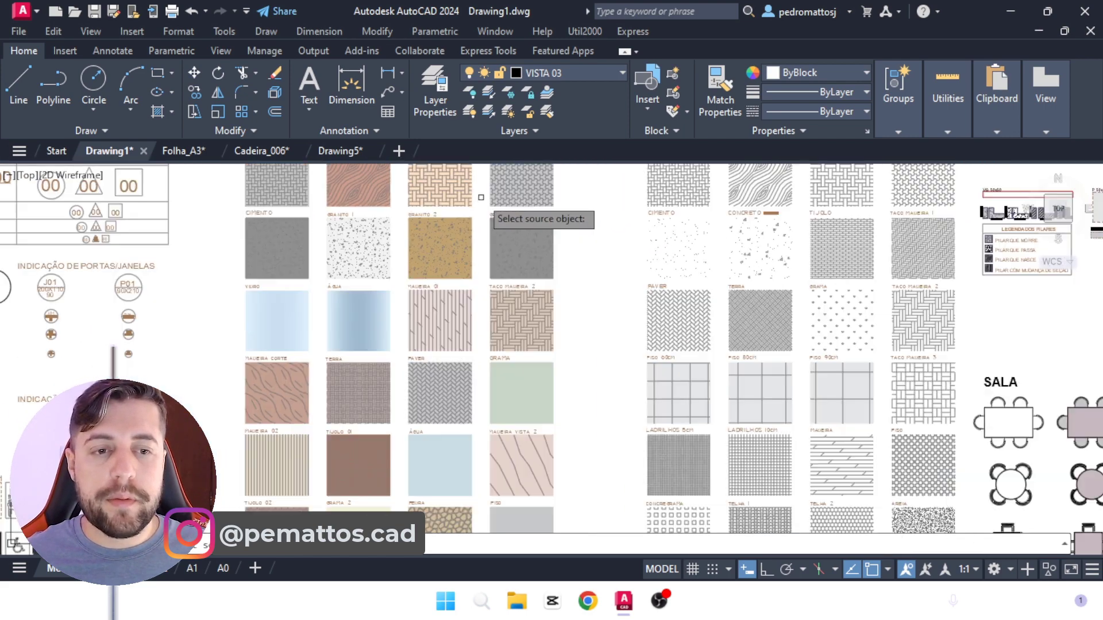
middle_click_drag(505, 294, 476, 192)
scroll(475, 192, "down", 2)
middle_click_drag(529, 274, 448, 189)
mouse_move(746, 402)
middle_mouse_down()
mouse_move(675, 328)
mouse_move(460, 215)
middle_mouse_up()
Step: Match the properties of the green palette swatch onto the first swatch of the neighboring color set
scroll(487, 286, "up", 4)
left_click(581, 296)
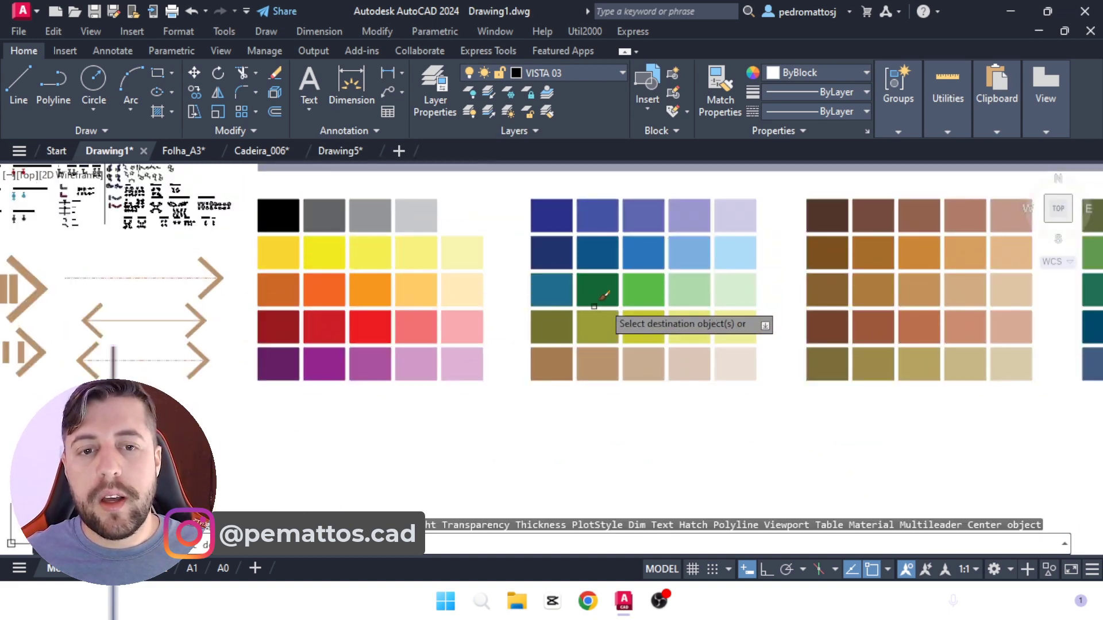
left_click(275, 213)
scroll(534, 354, "down", 8)
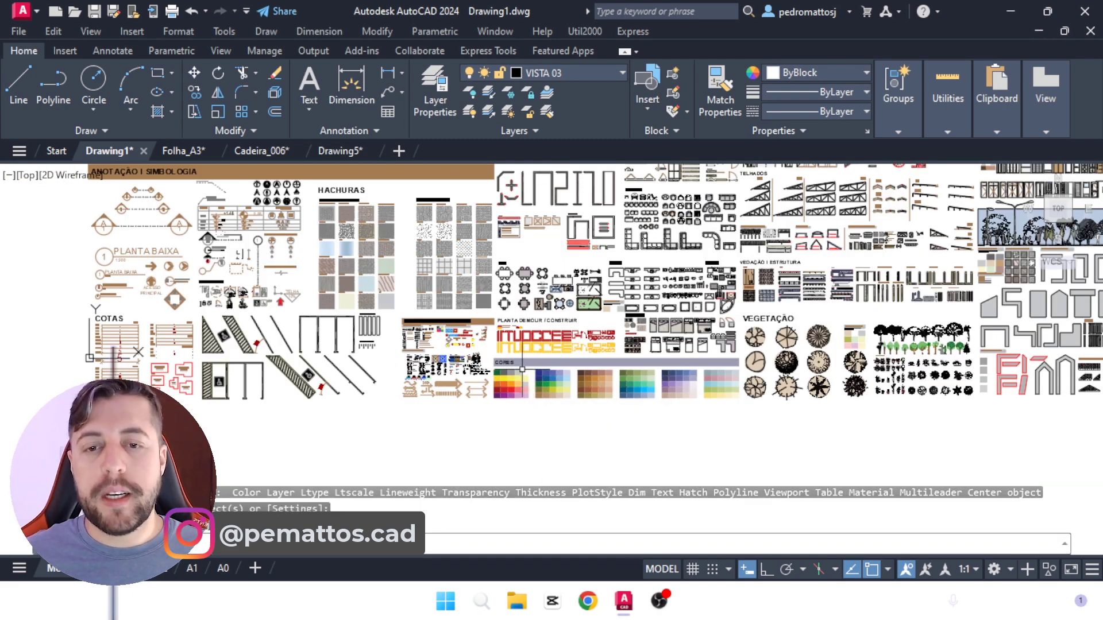
middle_click_drag(425, 282, 430, 366)
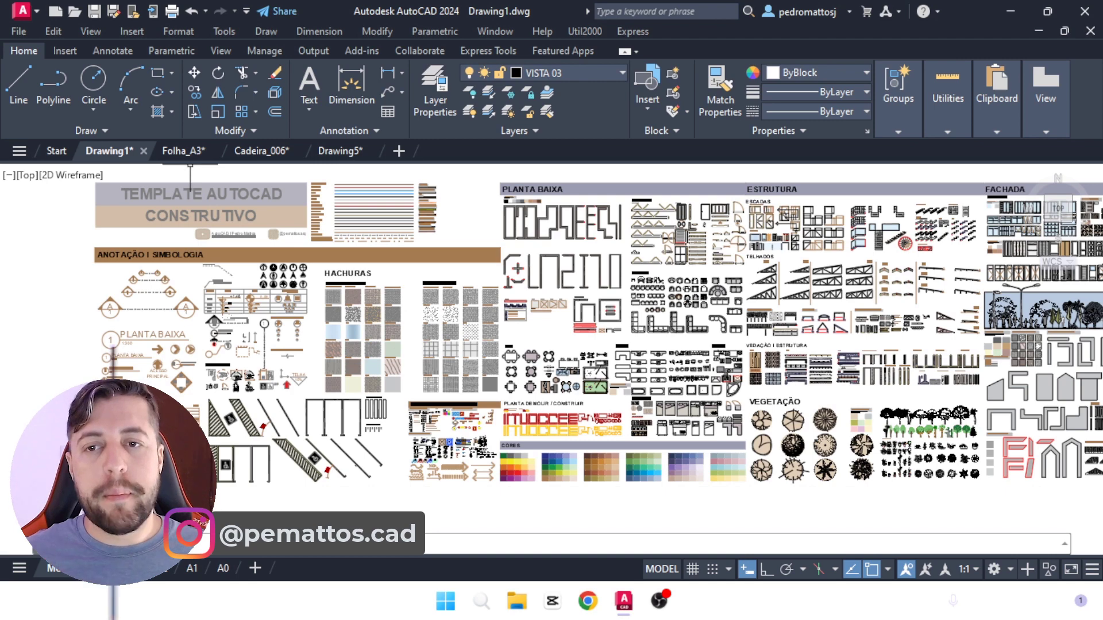
Step: In the Drawing5 file, draw a rectangle about 3 by 2.5 units beside the LAYERS title and lines
left_click(351, 150)
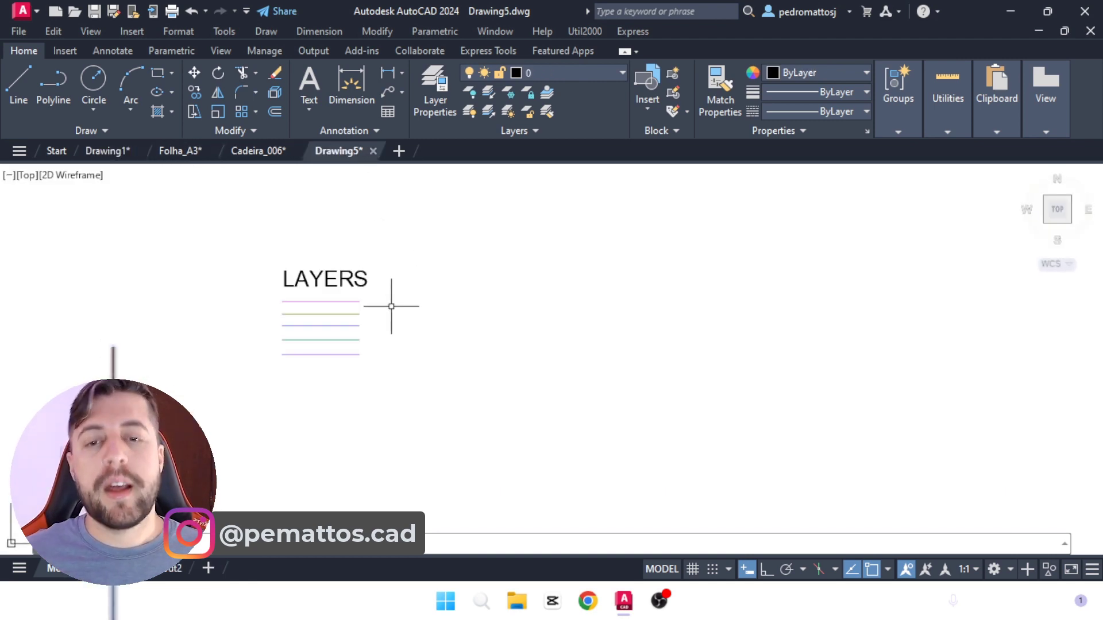
left_click(160, 74)
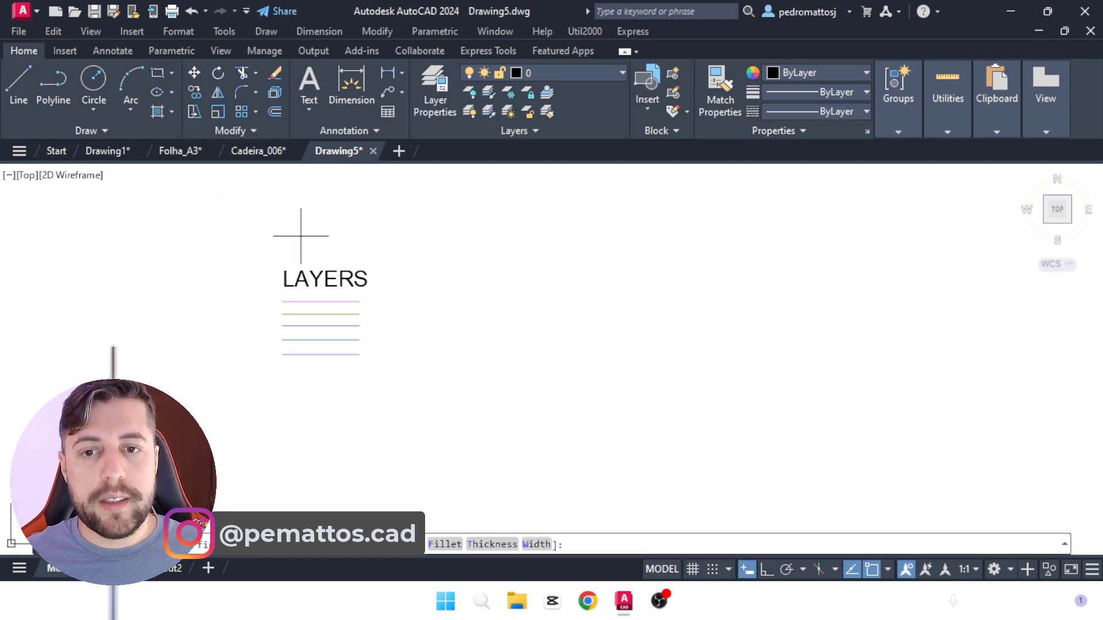
left_click(405, 274)
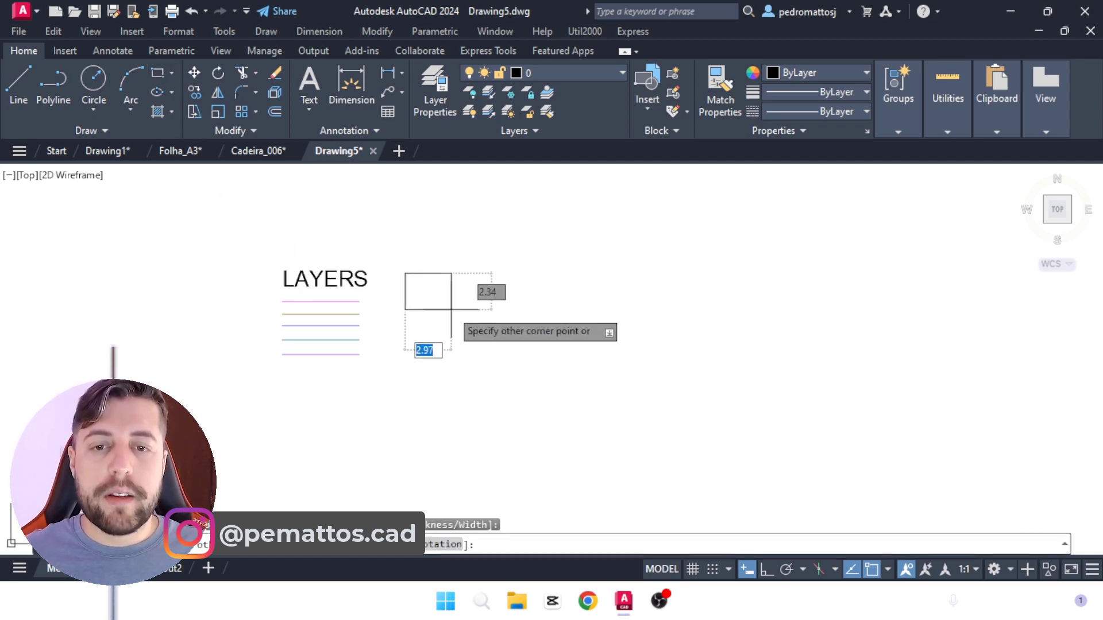
left_click(449, 314)
Step: Move the rectangle down about 2.3 units so that it sits beside the stack of layer lines
type("M")
key("Return")
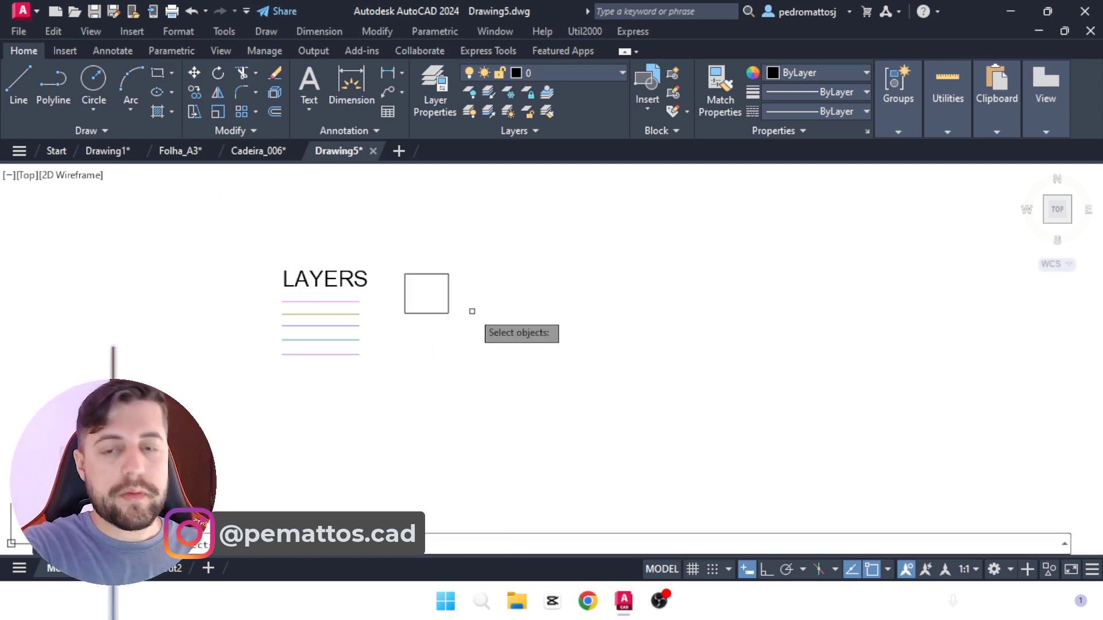
left_click(466, 298)
left_click(396, 326)
key("Return")
left_click(542, 283)
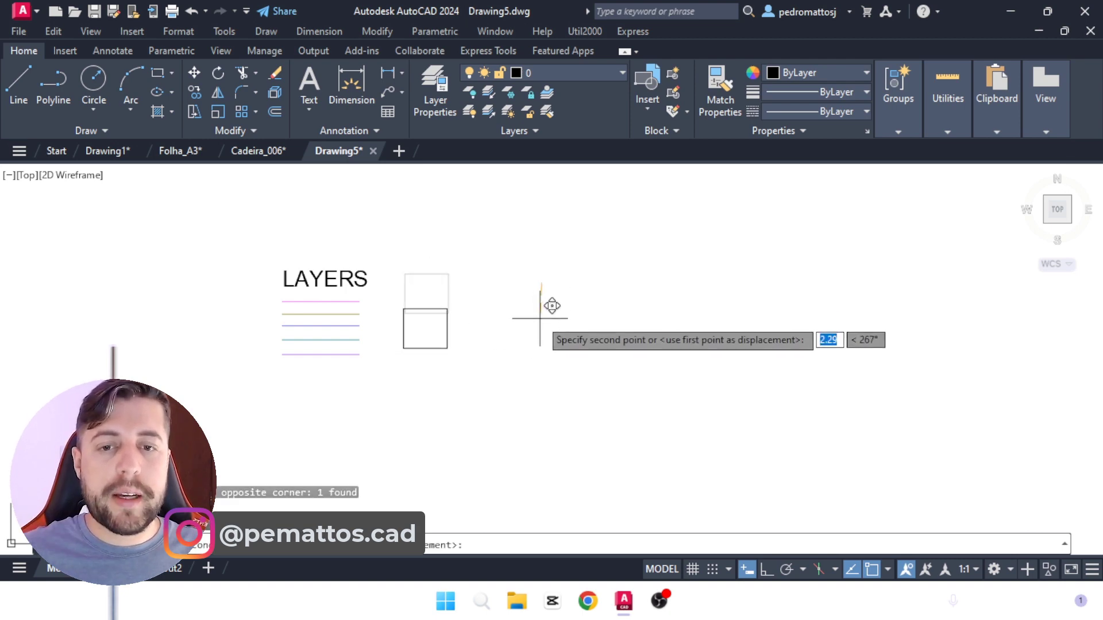
left_click(540, 319)
scroll(438, 329, "up", 4)
scroll(372, 344, "down", 2)
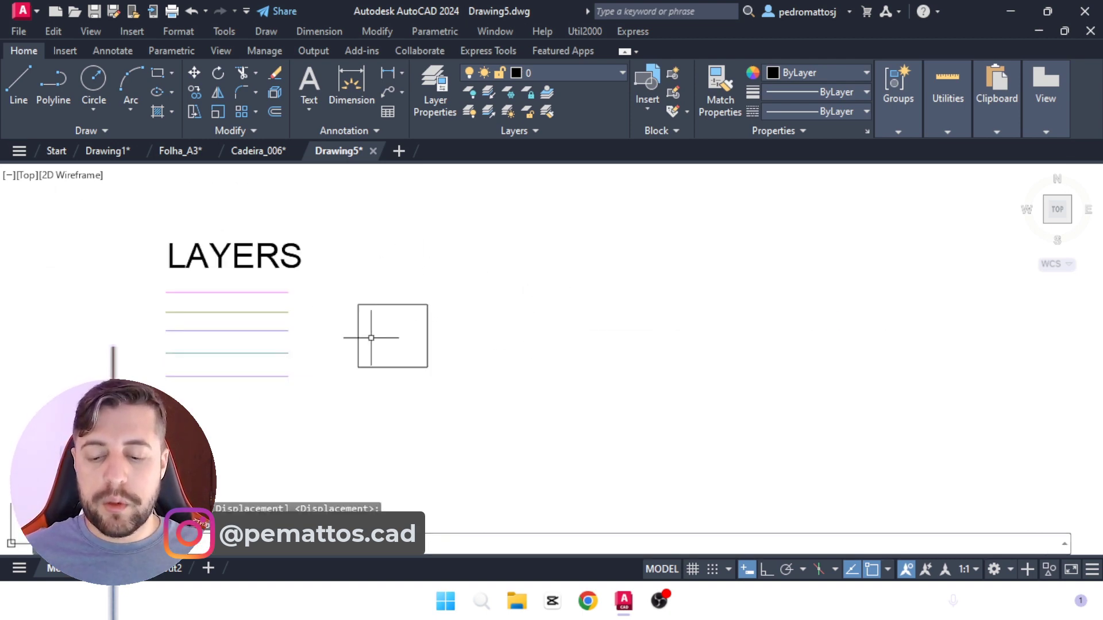
Step: Copy the rectangle three times horizontally with Ortho on, forming an evenly spaced row of four
key("Return")
left_click(487, 366)
left_click(382, 354)
key("Return")
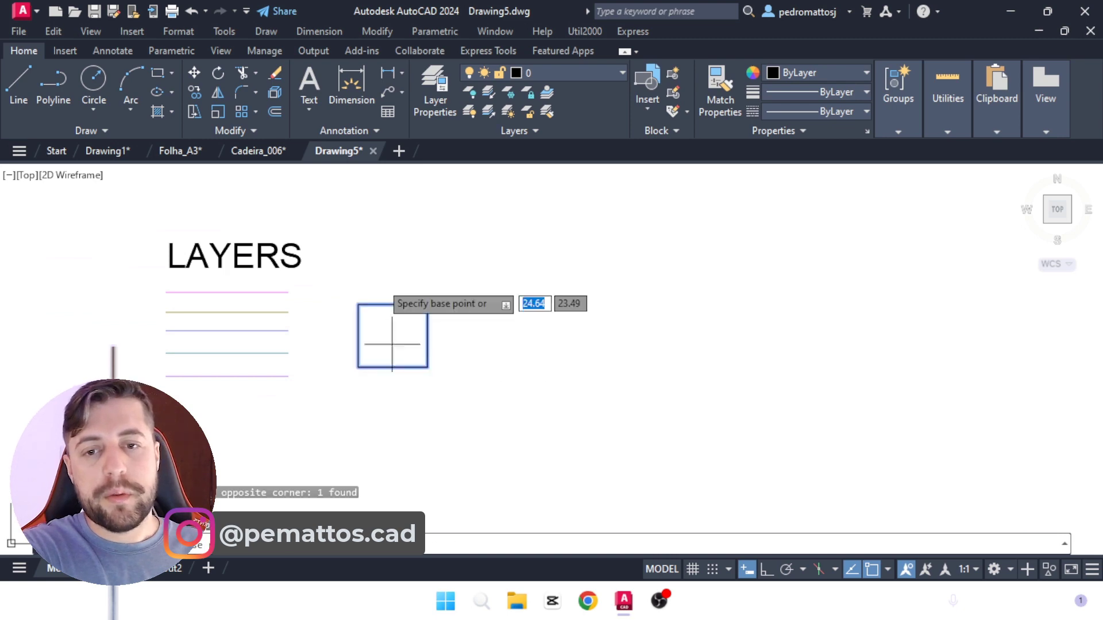
left_click(378, 280)
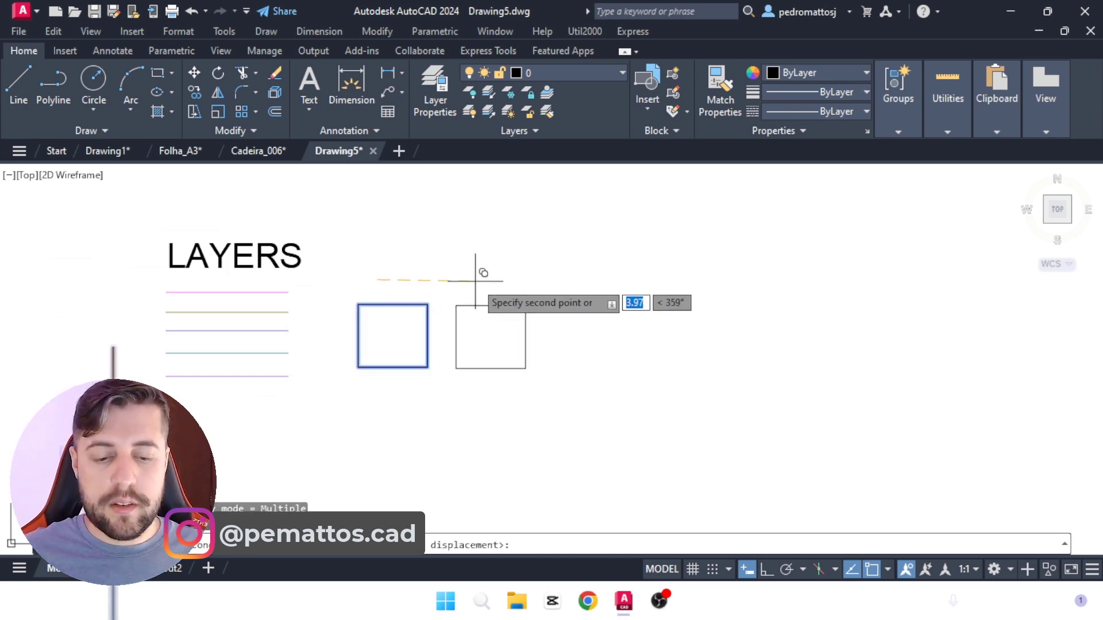
key("F8")
left_click(466, 280)
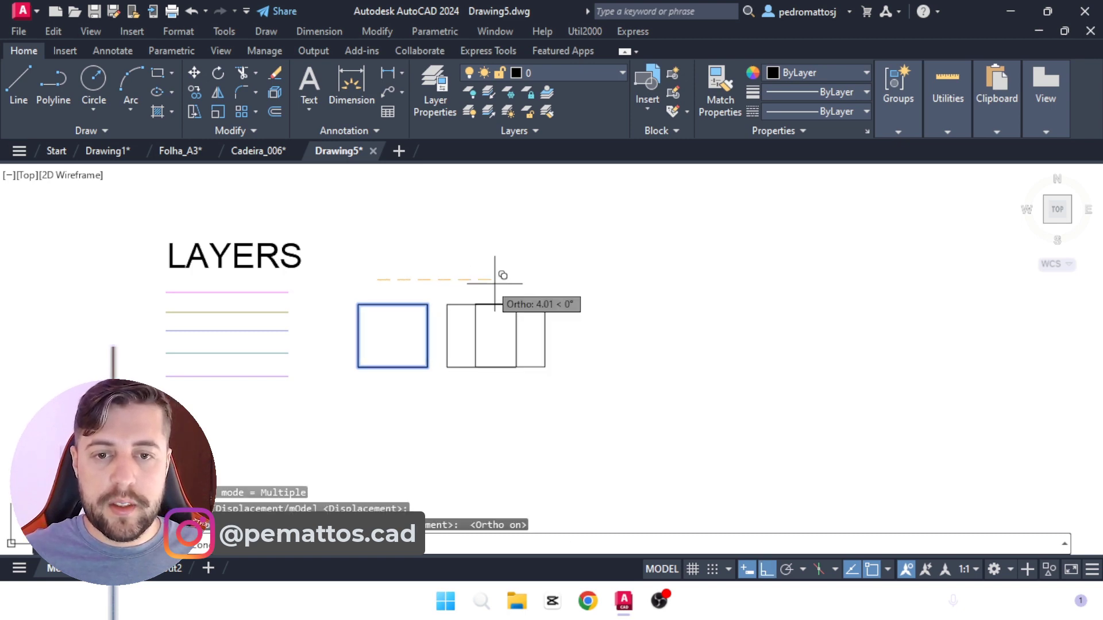
left_click(553, 280)
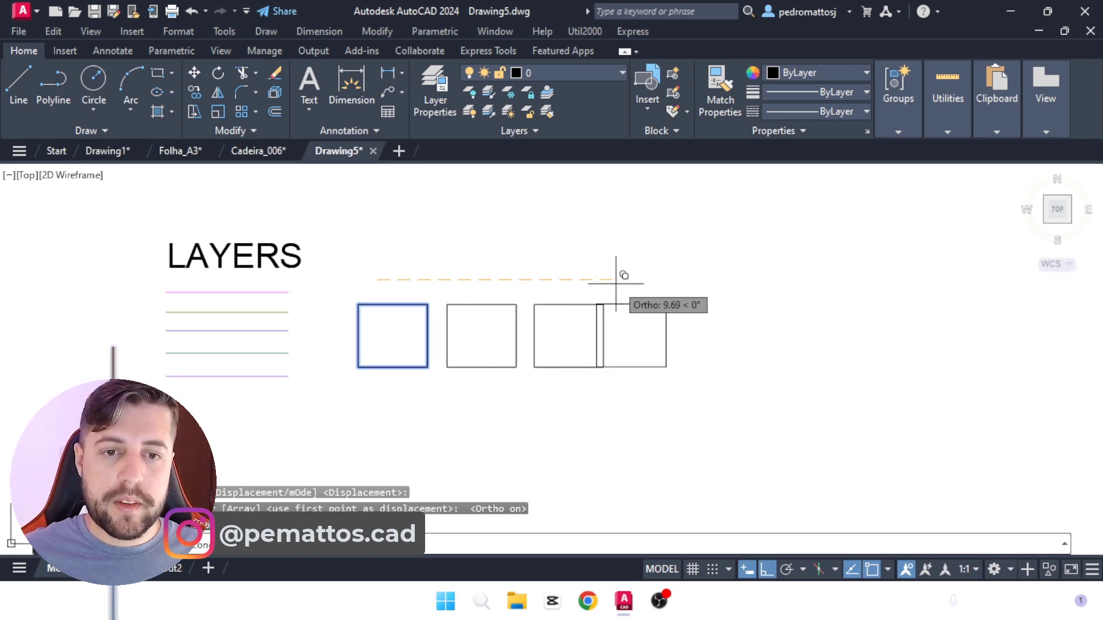
left_click(640, 279)
key("Return")
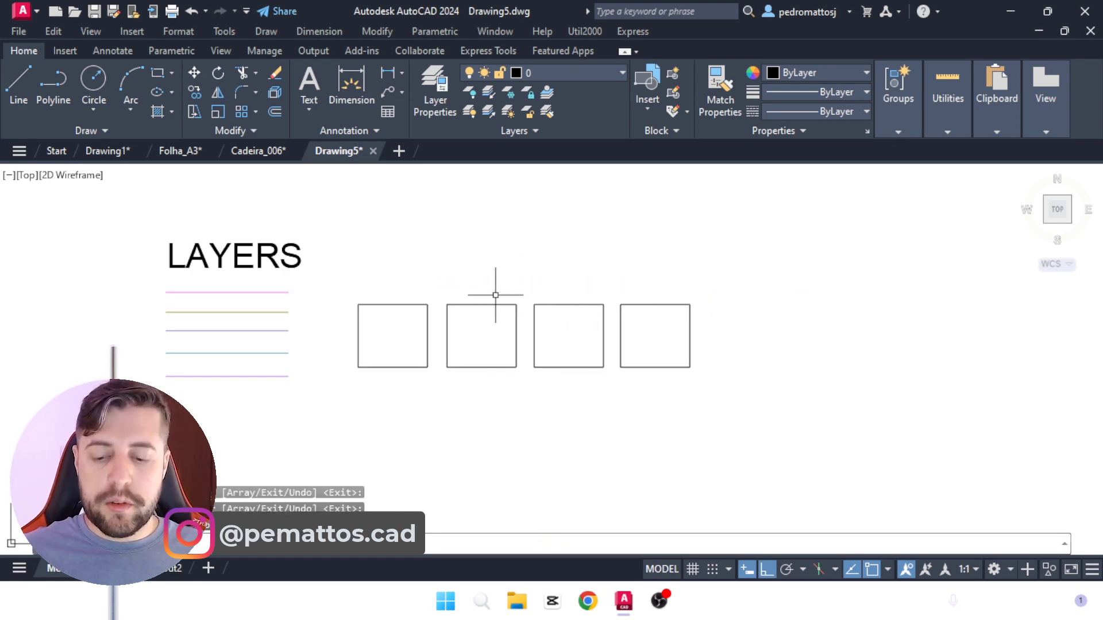
Step: Copy the LAYERS text horizontally to above the first rectangle of the row
type("co")
key("Return")
left_click(244, 258)
key("Return")
left_click(323, 213)
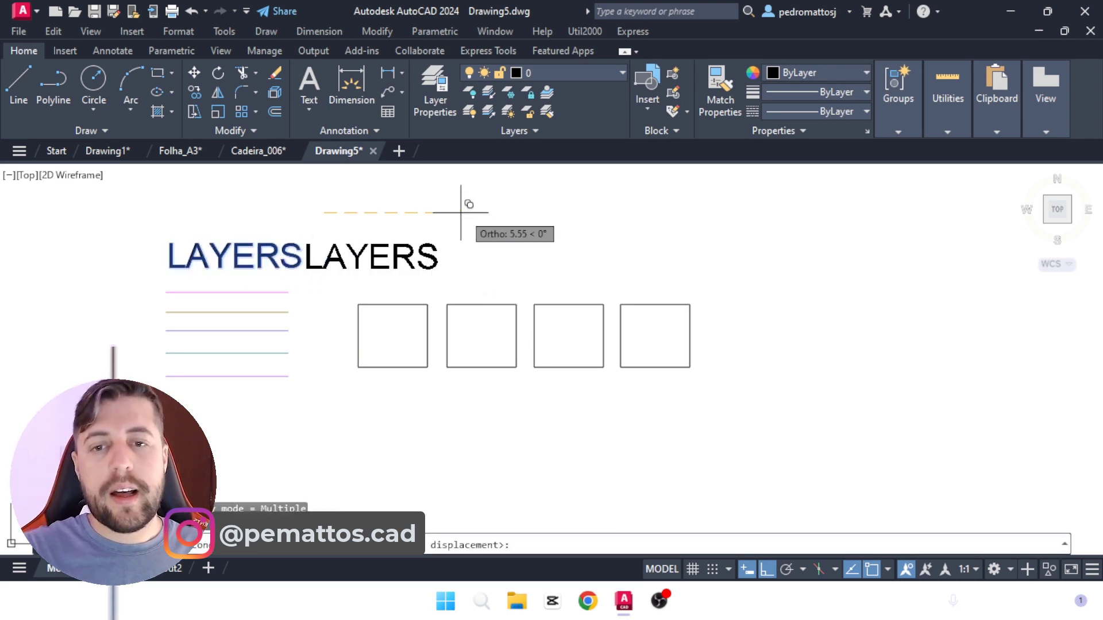
left_click(513, 213)
key("Return")
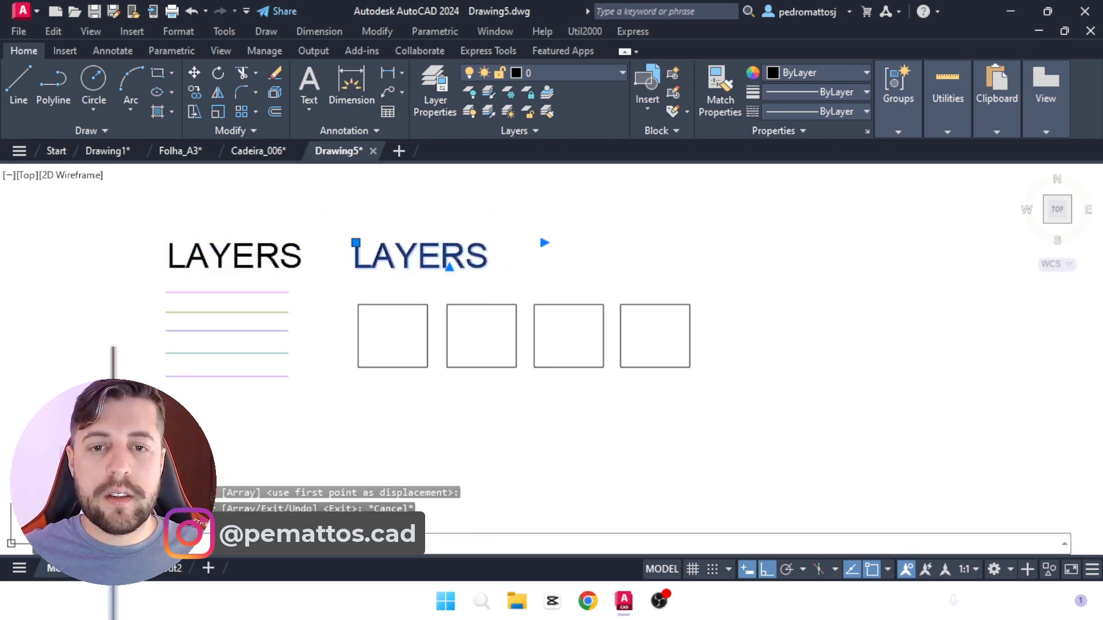
Step: Change the copied title above the rectangles to HACHURAS
double_click(509, 260)
type("hac")
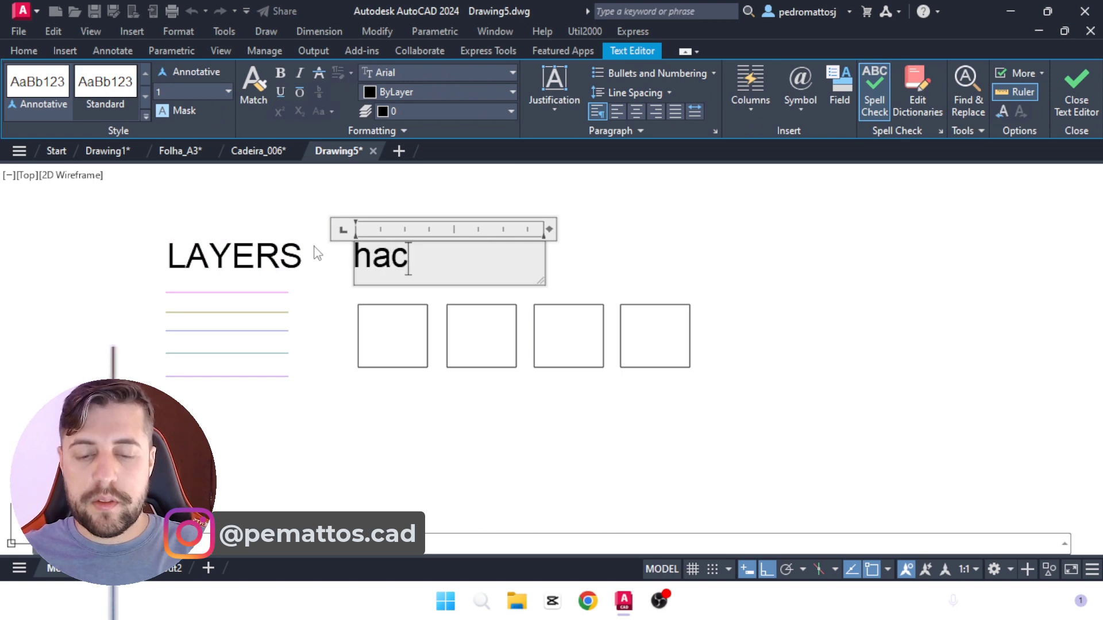
key("BackSpace")
key("BackSpace")
key("BackSpace")
key("BackSpace")
key("BackSpace")
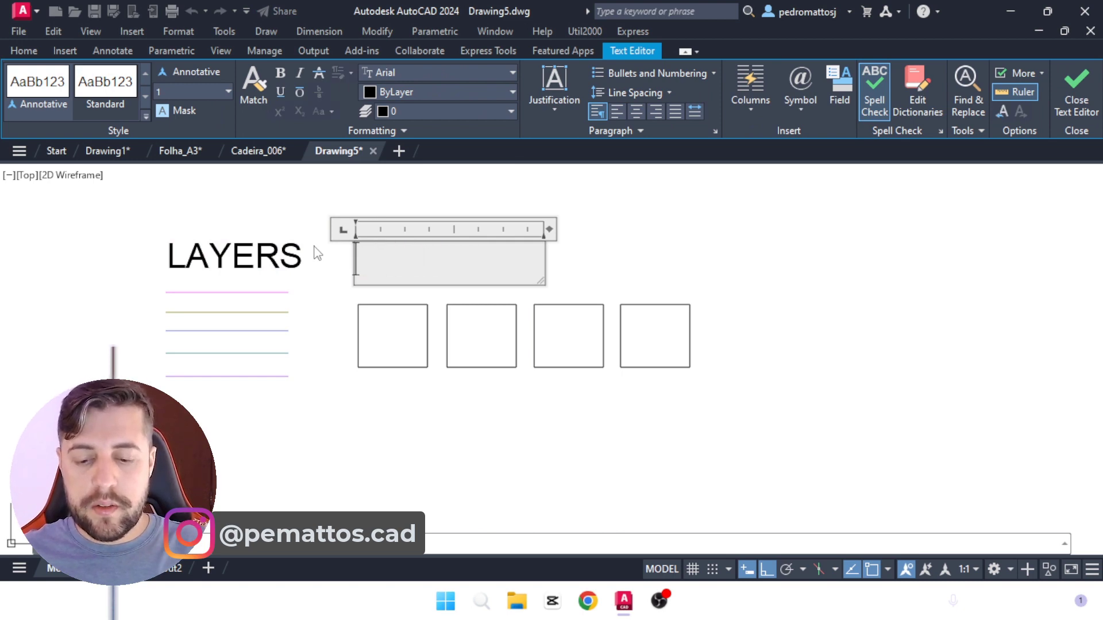
type("HACHURAS")
left_click(615, 222)
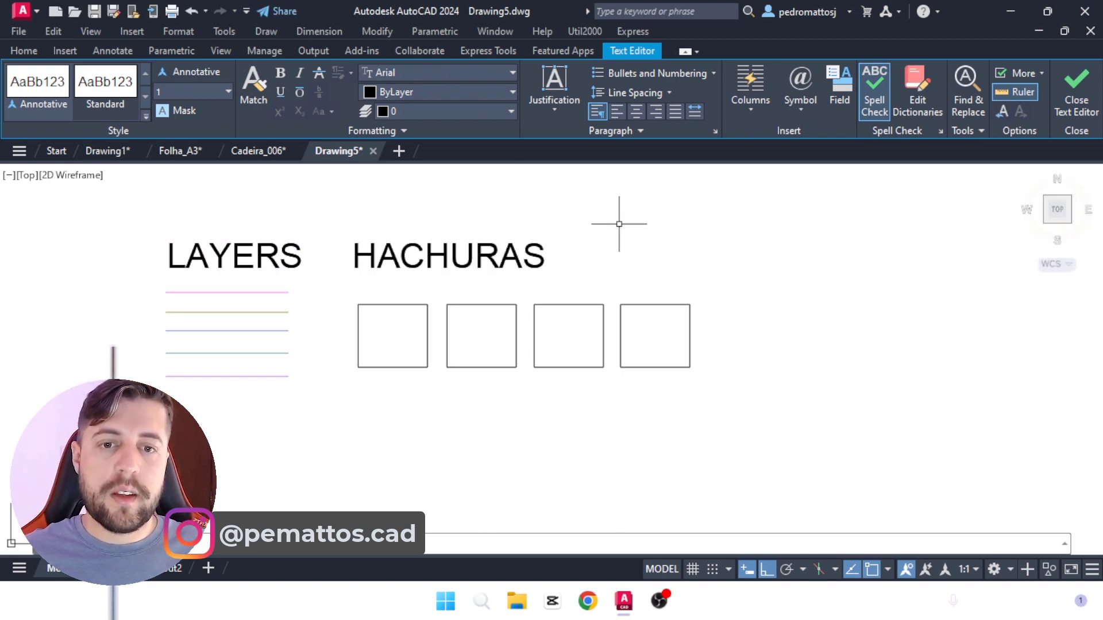
Step: Hatch the first rectangle of the row with the ANGLE pattern
type("H")
key("Return")
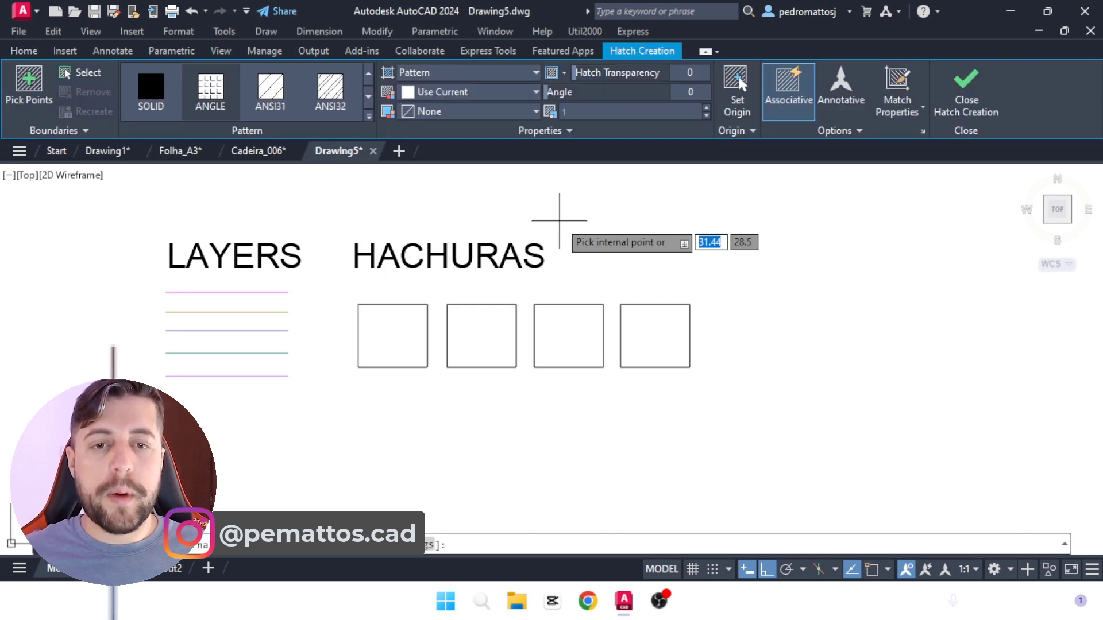
left_click(379, 351)
key("Return")
left_click(393, 345)
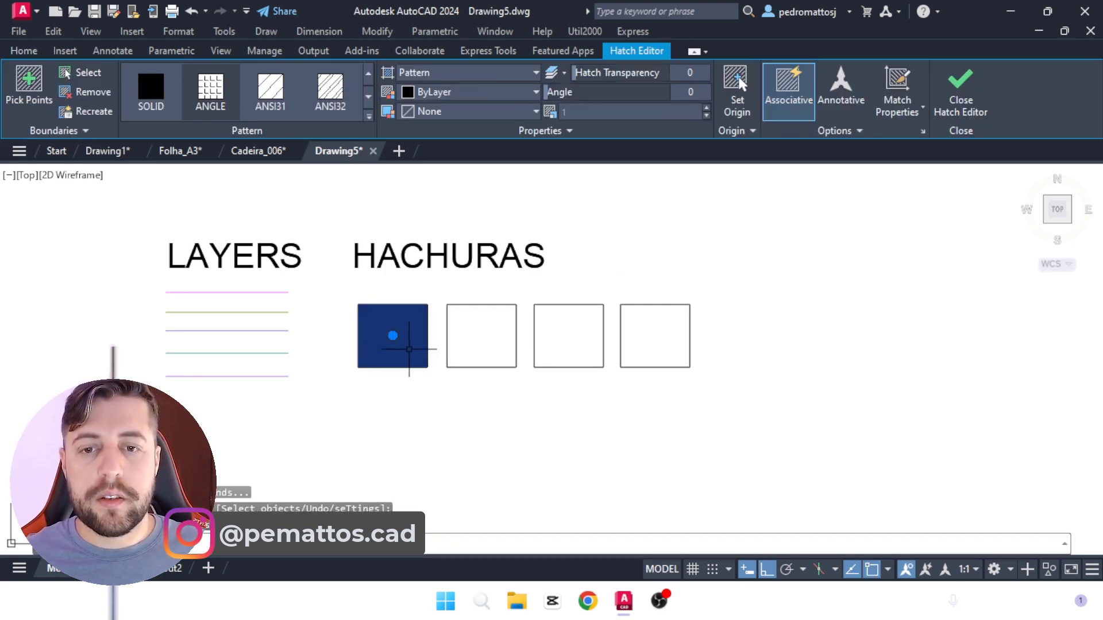
key("Escape")
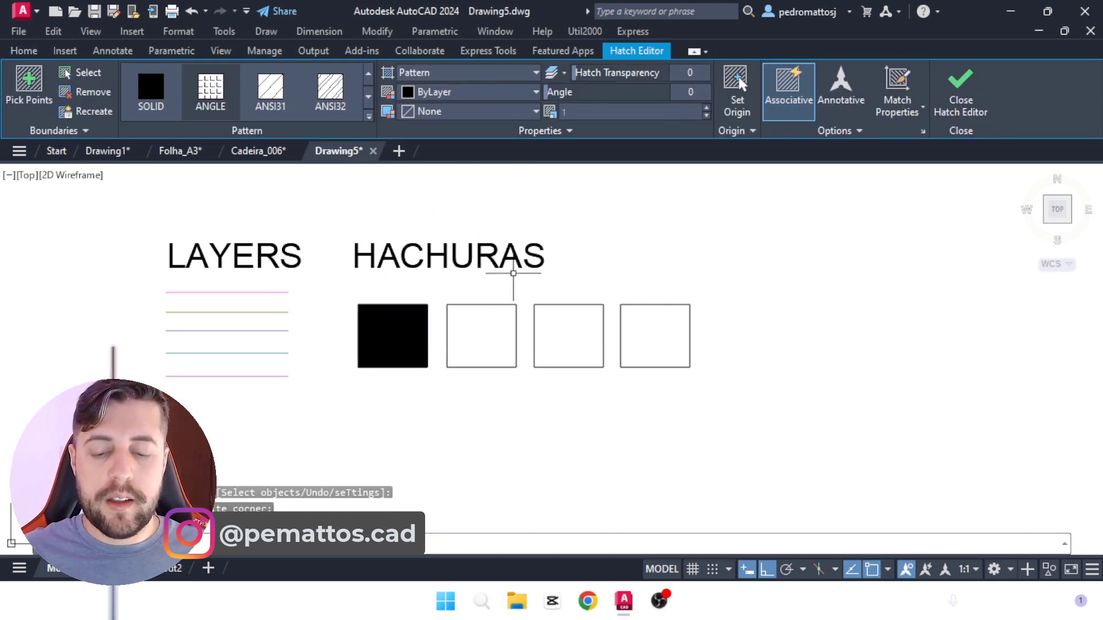
Step: Hatch the remaining three rectangles of the row with the ANGLE pattern
type("H")
key("Return")
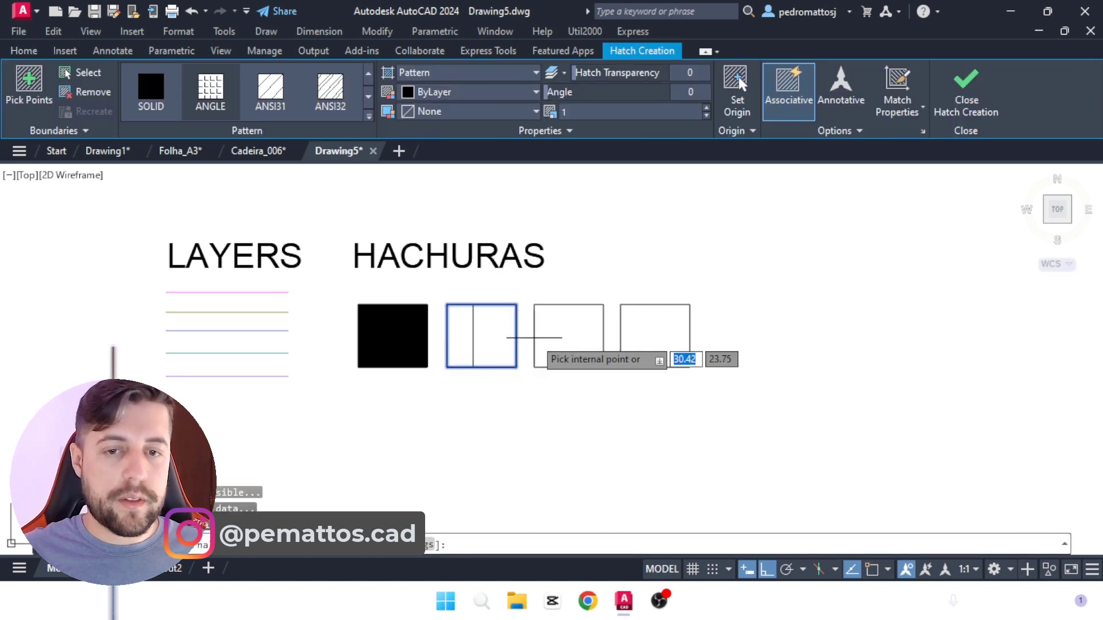
left_click(540, 339)
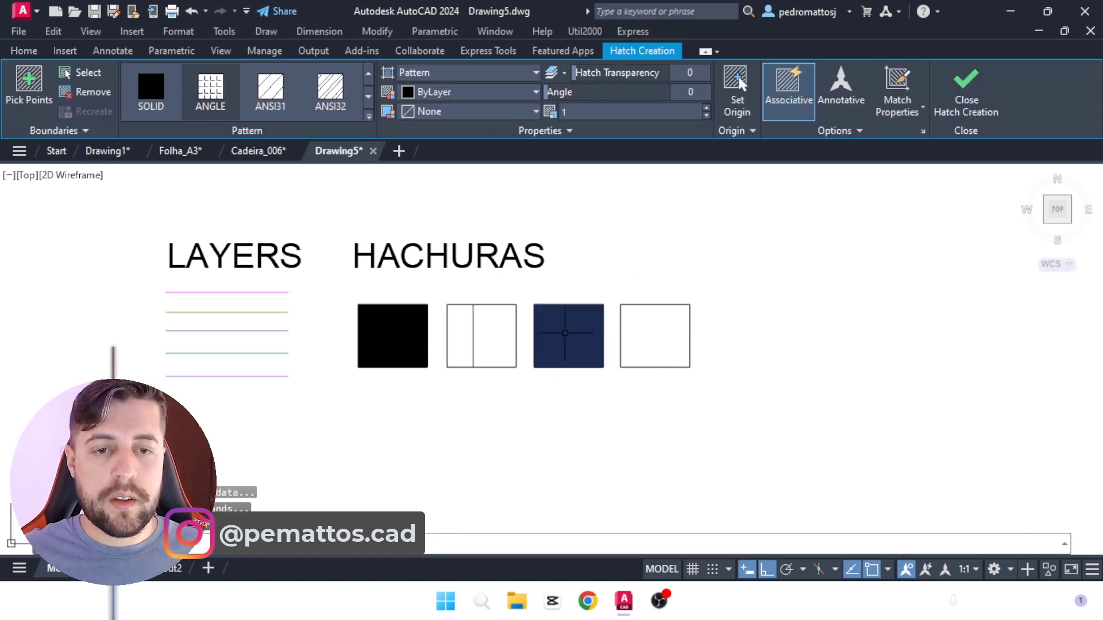
key("Return")
Step: Change the first rectangle's hatch pattern to AR-CONC
left_click(395, 336)
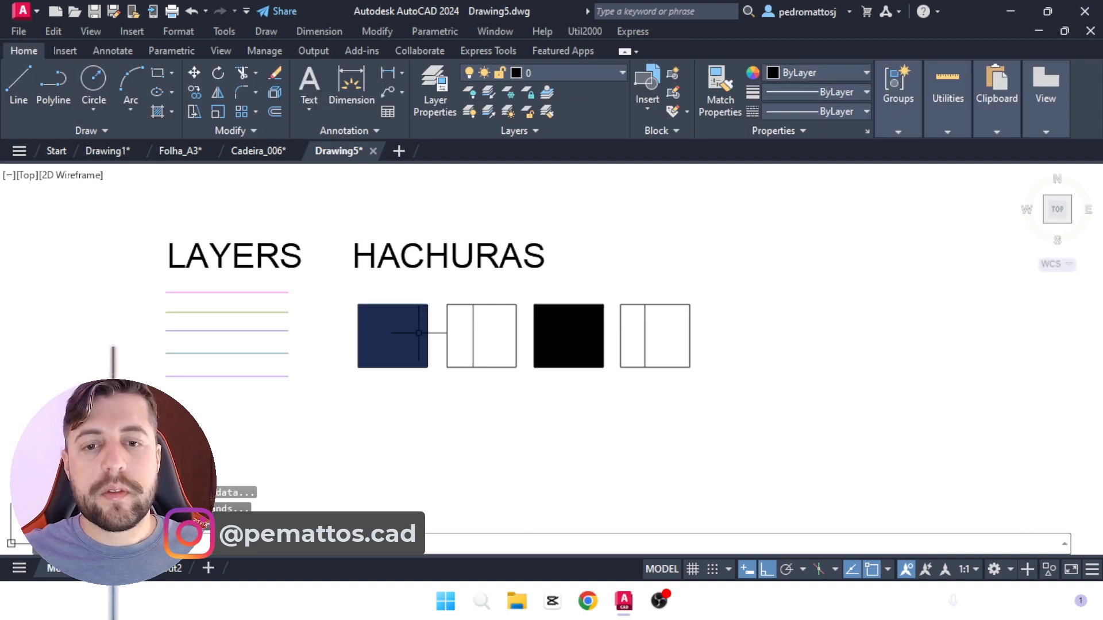
left_click(435, 90)
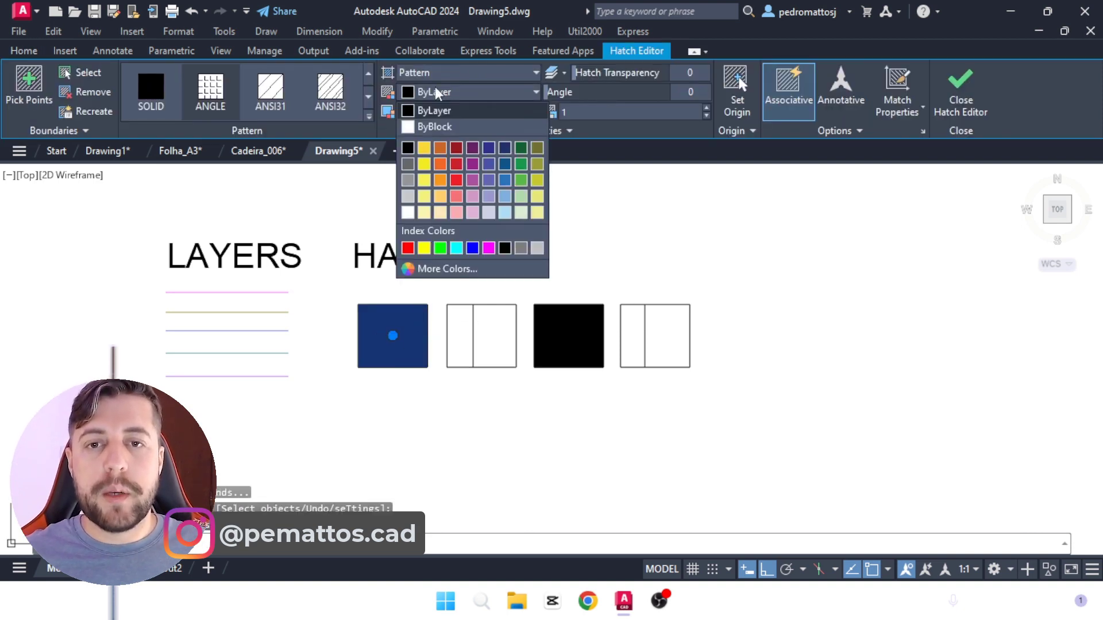
left_click(368, 116)
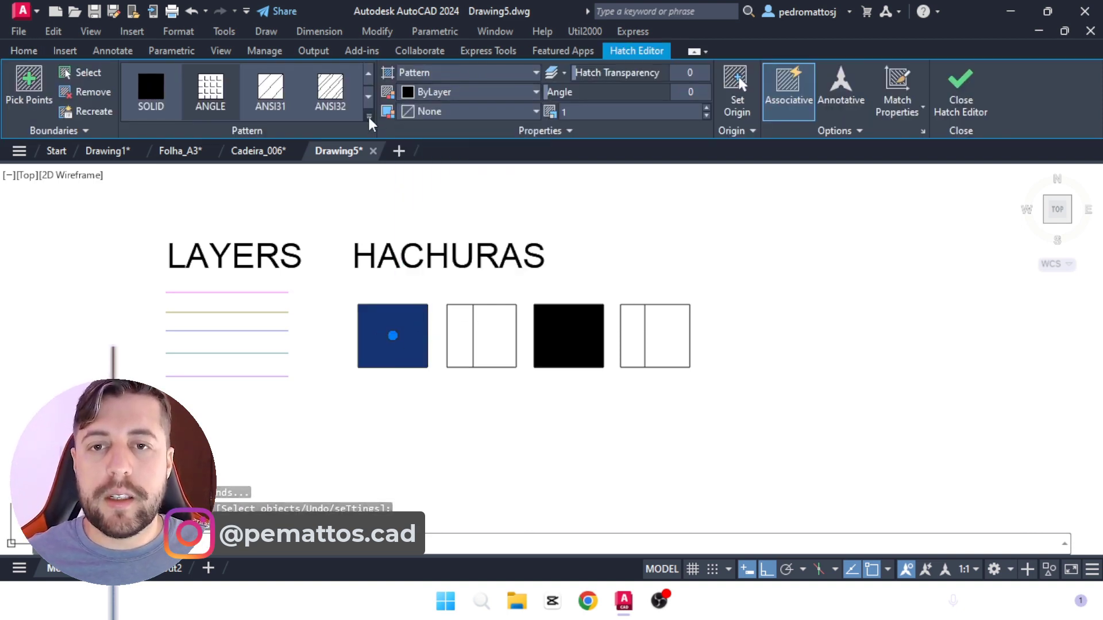
left_click(368, 116)
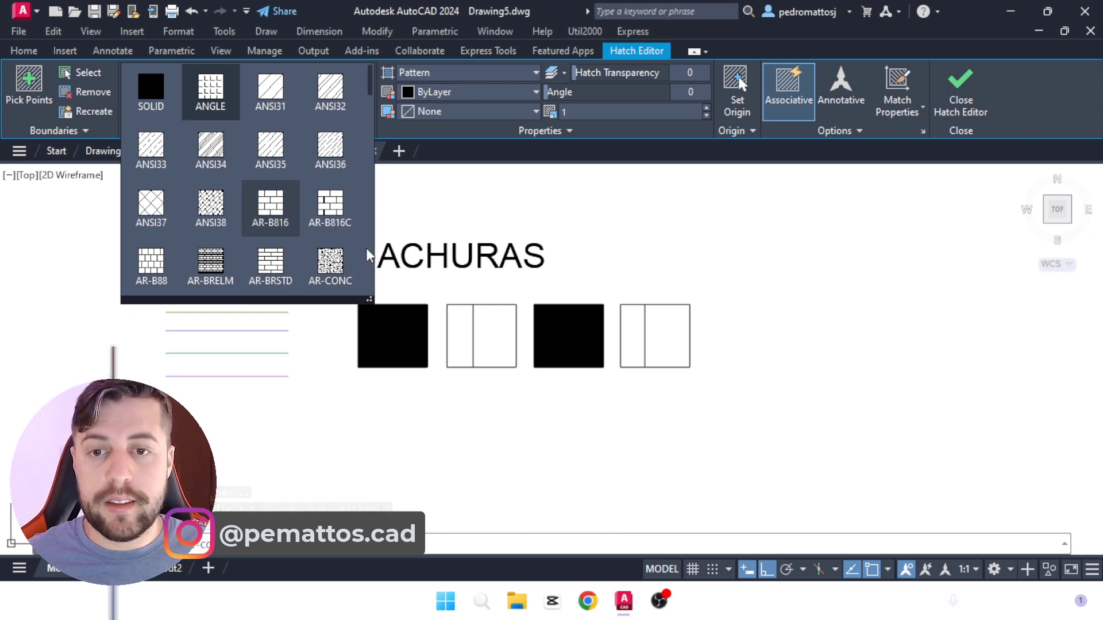
left_click(338, 270)
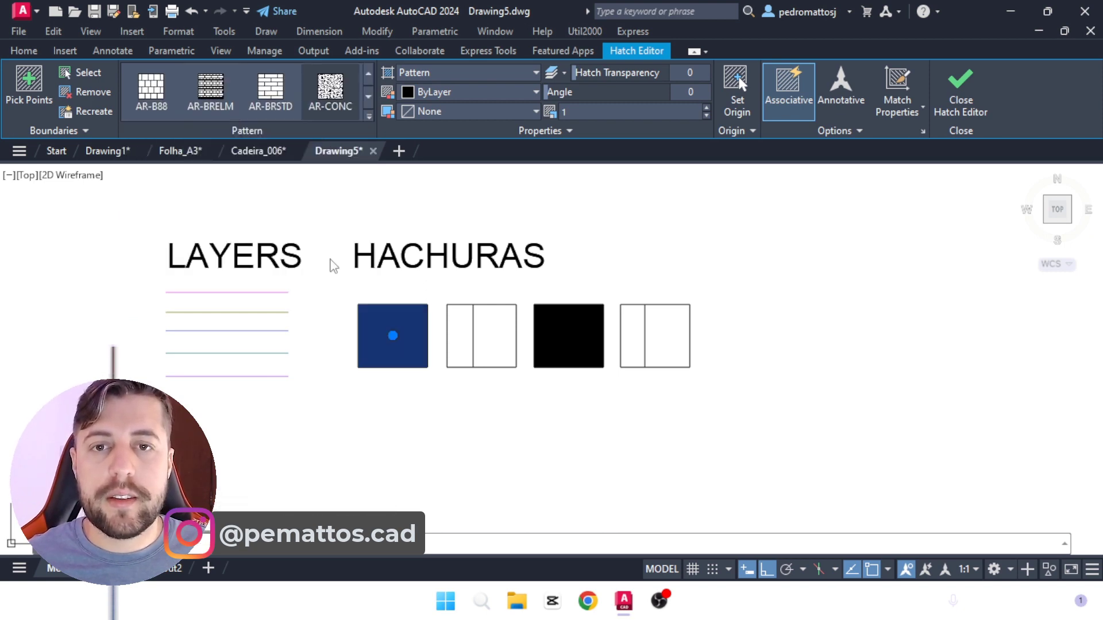
Step: Set the first swatch's hatch color to 99,100,102 and its background color to 147,149,152, keeping the AR-CONC pattern
left_click(435, 112)
left_click(405, 185)
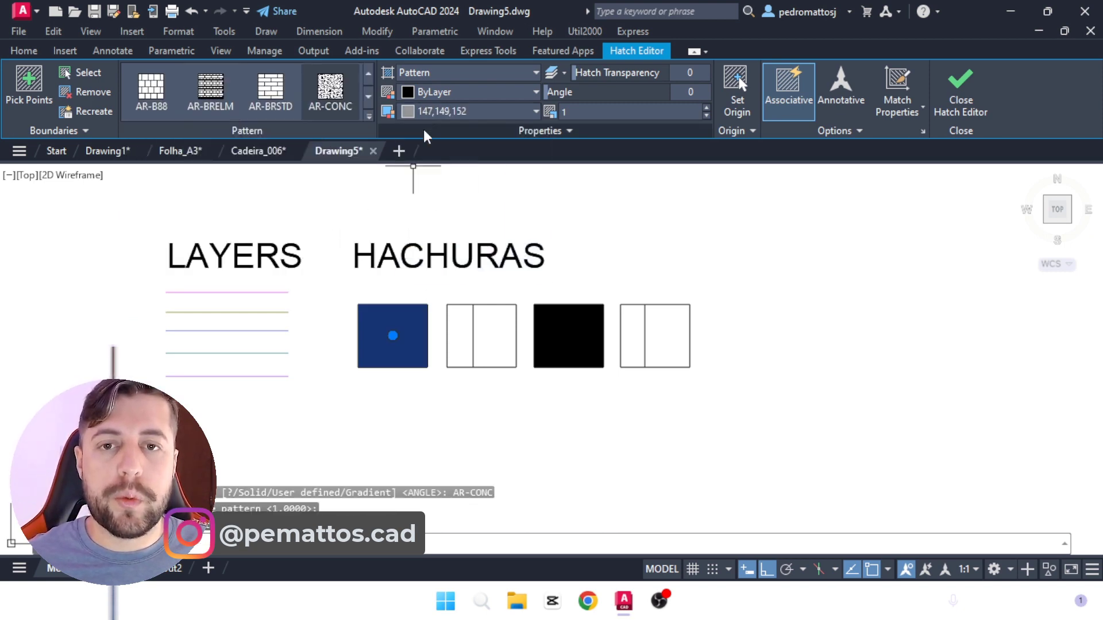
left_click(416, 93)
left_click(407, 168)
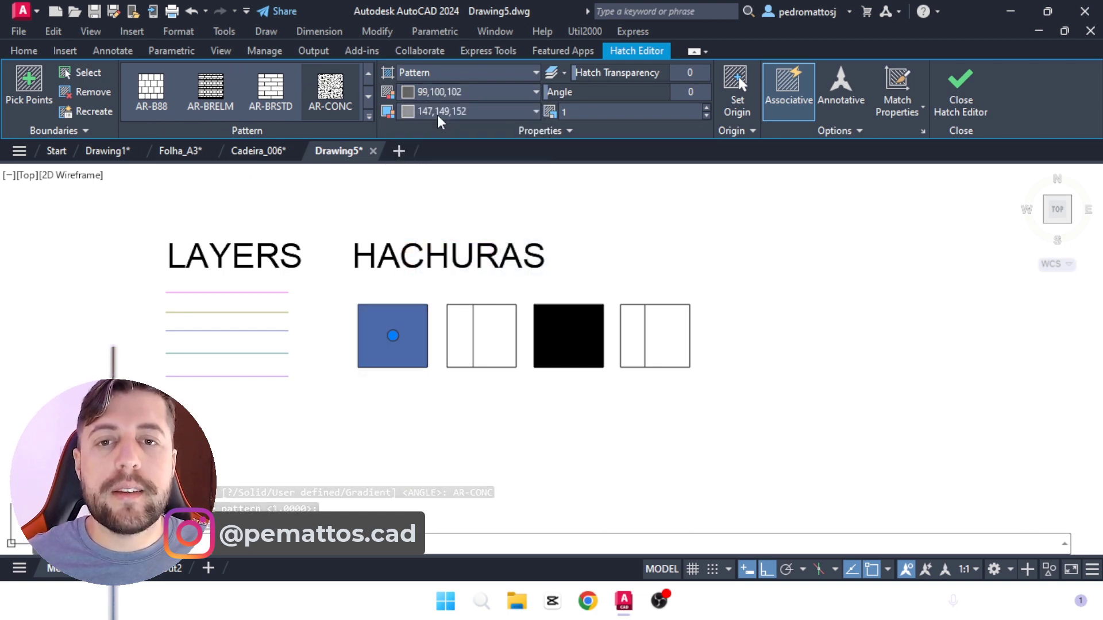
left_click(422, 113)
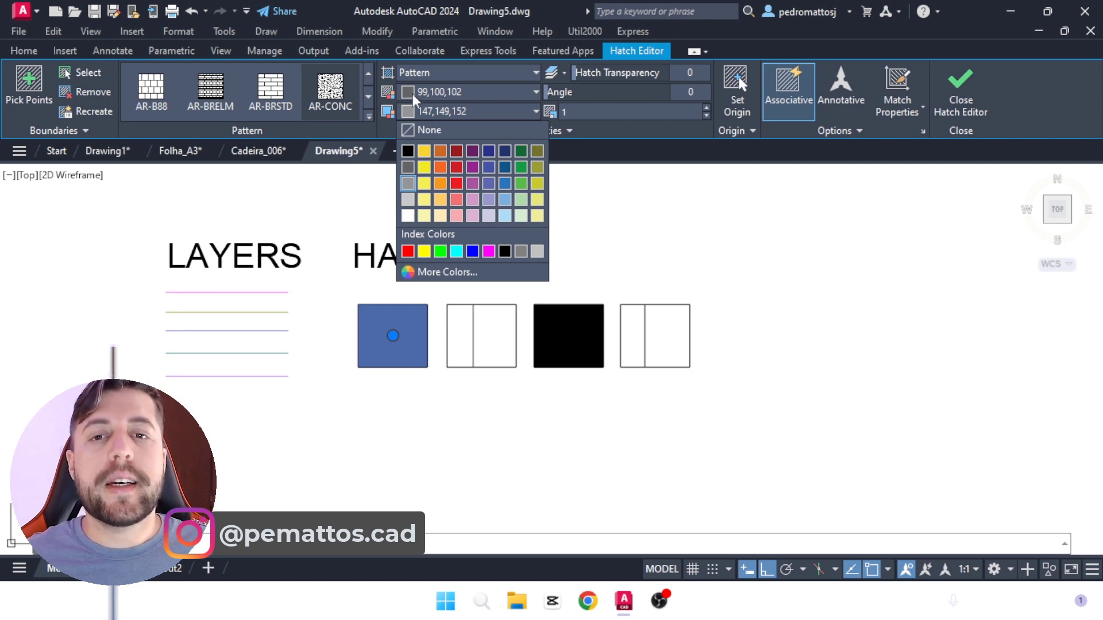
left_click(416, 93)
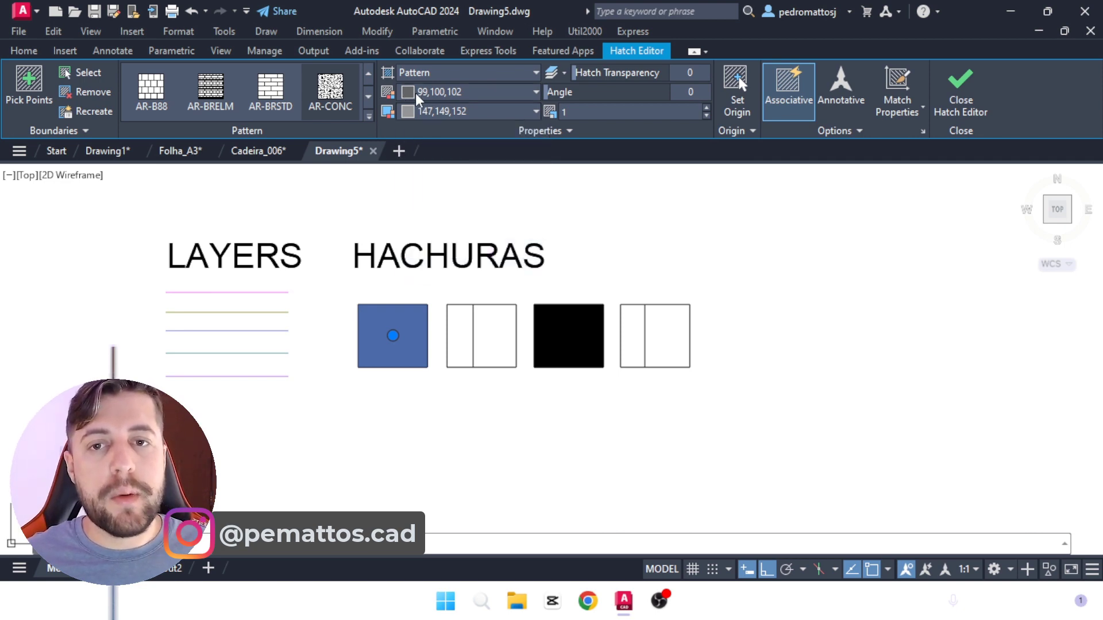
left_click(336, 95)
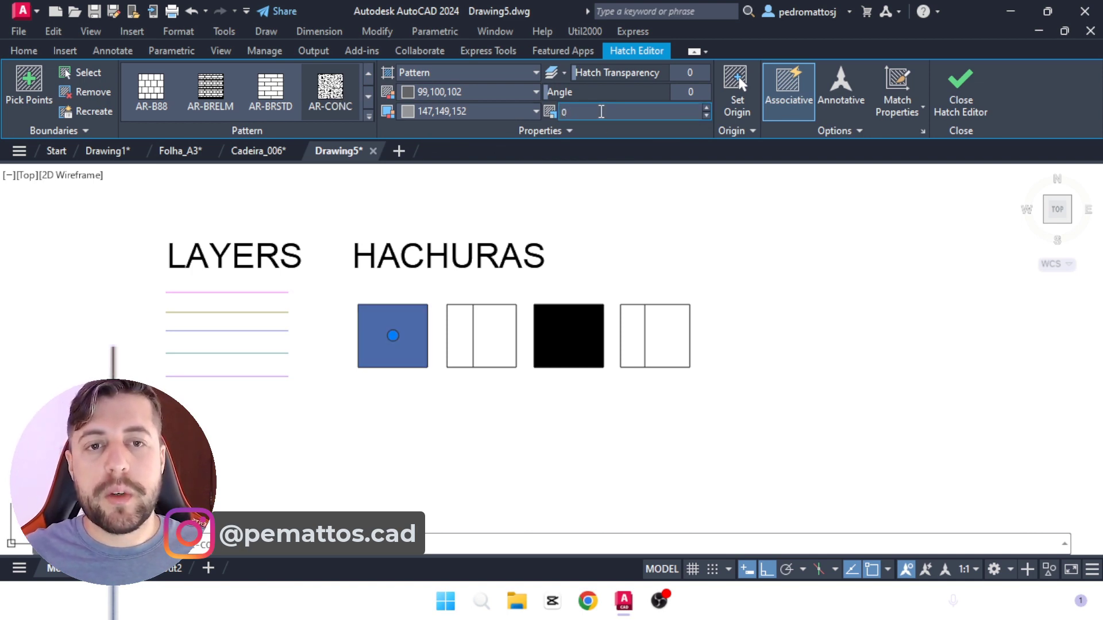
Step: Try a much smaller pattern scale on the first rectangle's AR-CONC hatch
key("Escape")
left_click(414, 322)
scroll(414, 323, "up", 2)
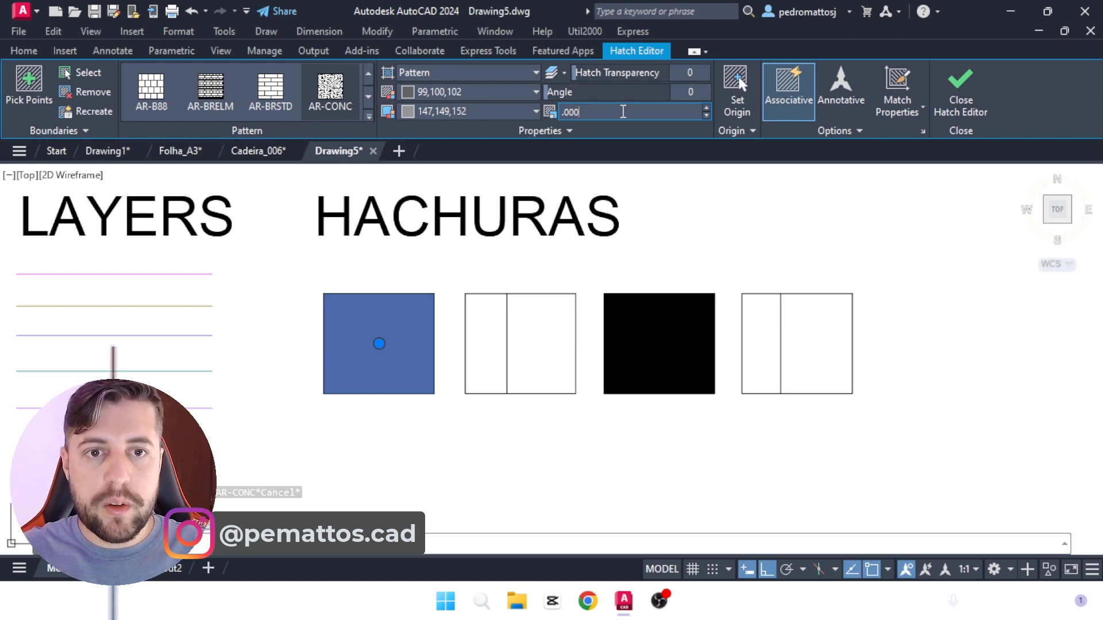
scroll(384, 375, "up", 4)
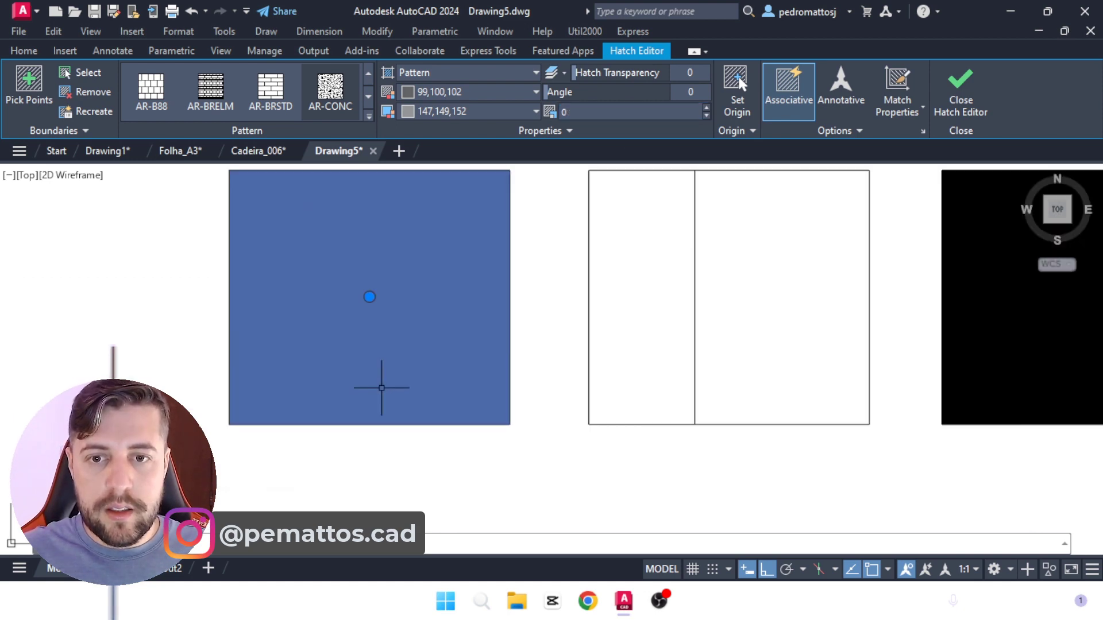
key("Escape")
scroll(373, 347, "down", 4)
Step: Shift the first rectangle's hatch up and left of its outline and stretch its lower-right corner downward
left_click(379, 324)
left_click(367, 324)
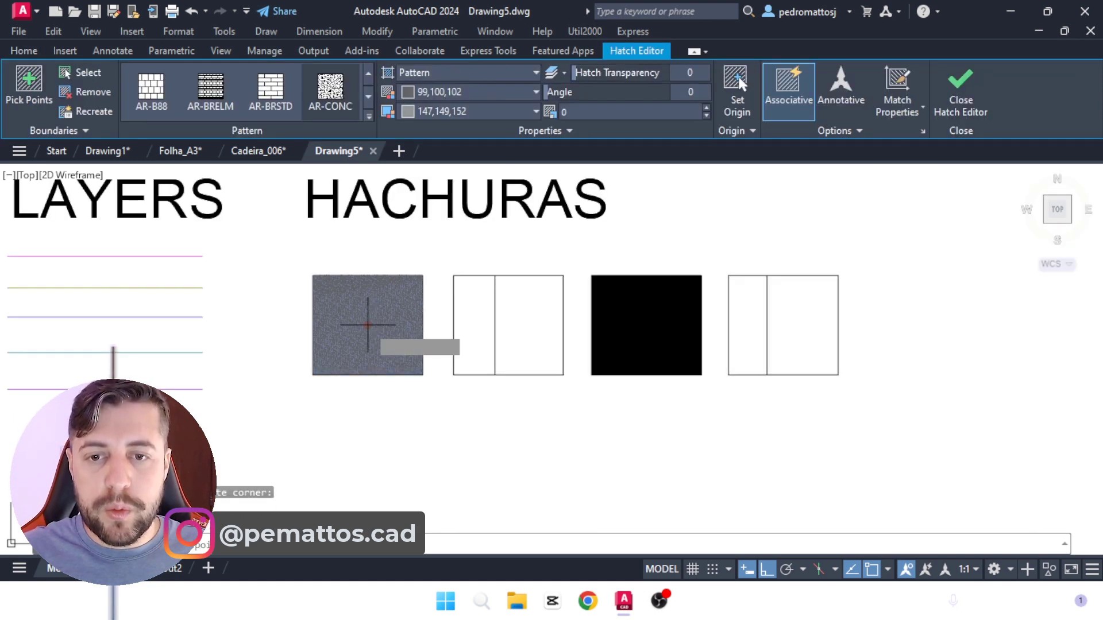
left_click(334, 276)
left_click(389, 325)
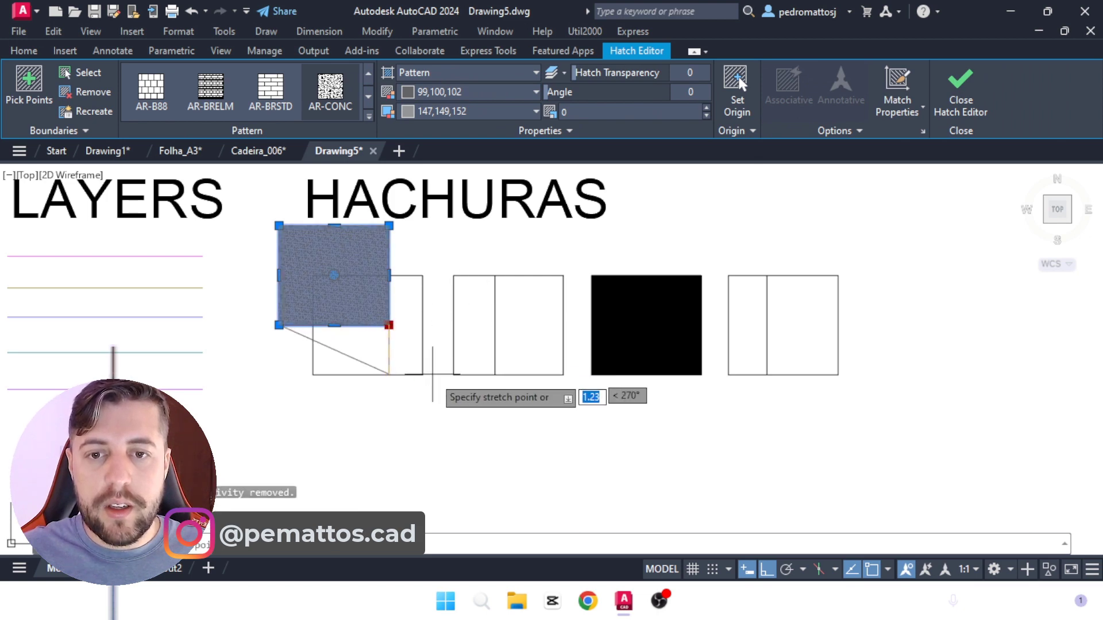
left_click(435, 379)
scroll(350, 318, "up", 4)
scroll(495, 266, "down", 2)
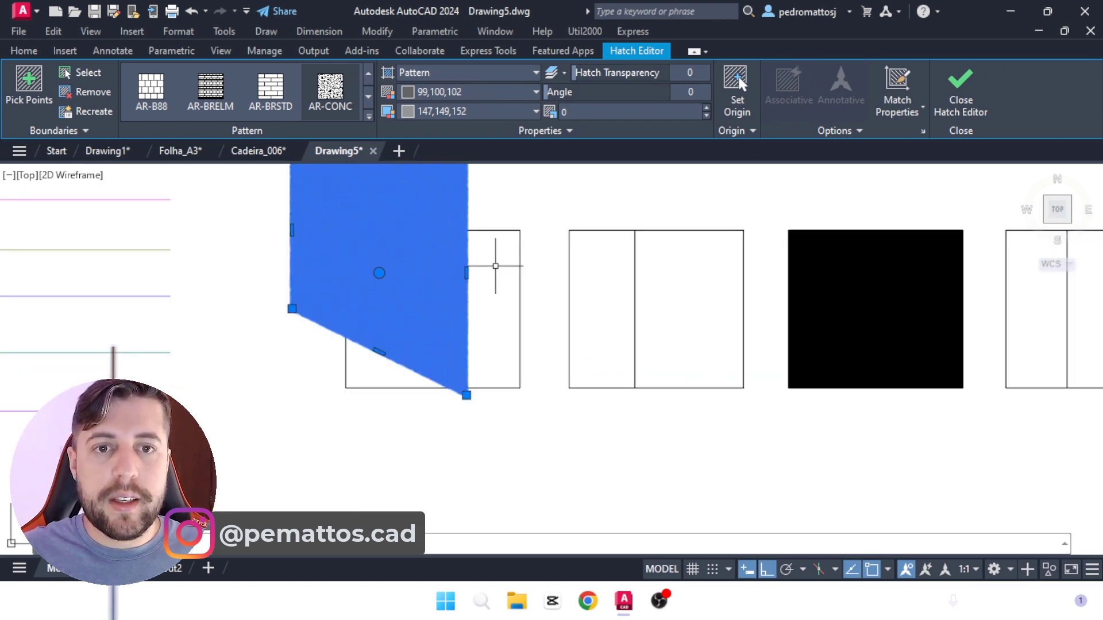
Step: Set the displaced AR-CONC hatch's scale to .01
left_click(599, 118)
type(".01")
key("Return")
key("Escape")
scroll(454, 270, "down", 2)
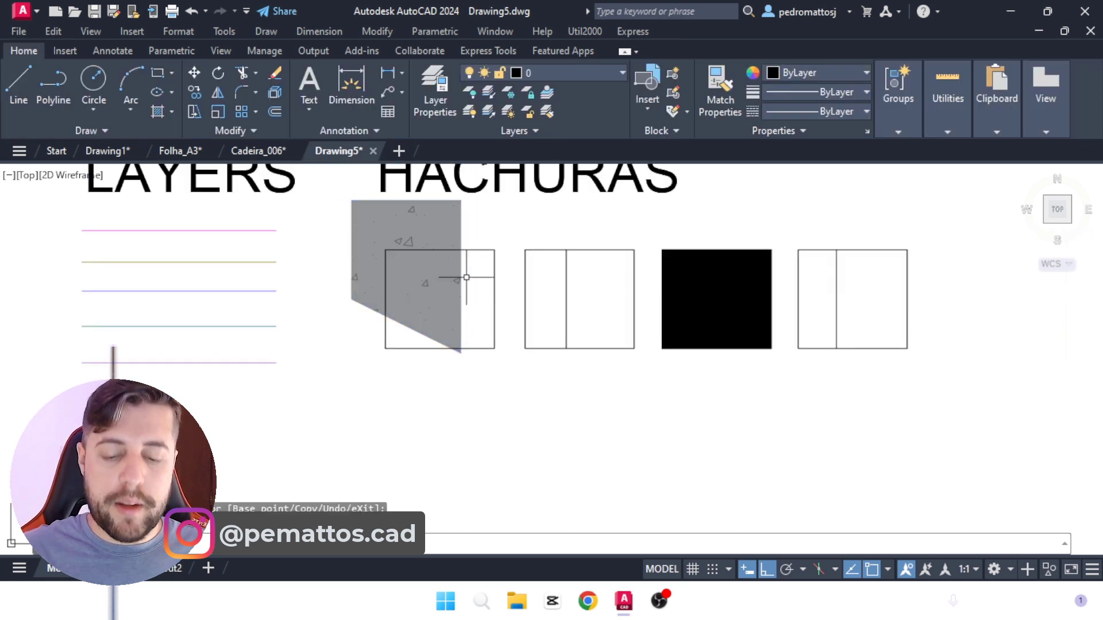
Step: Move the displaced concrete hatch straight down, clear of the row of rectangles
key("Return")
left_click(488, 305)
left_click(444, 296)
key("Return")
left_click(432, 293)
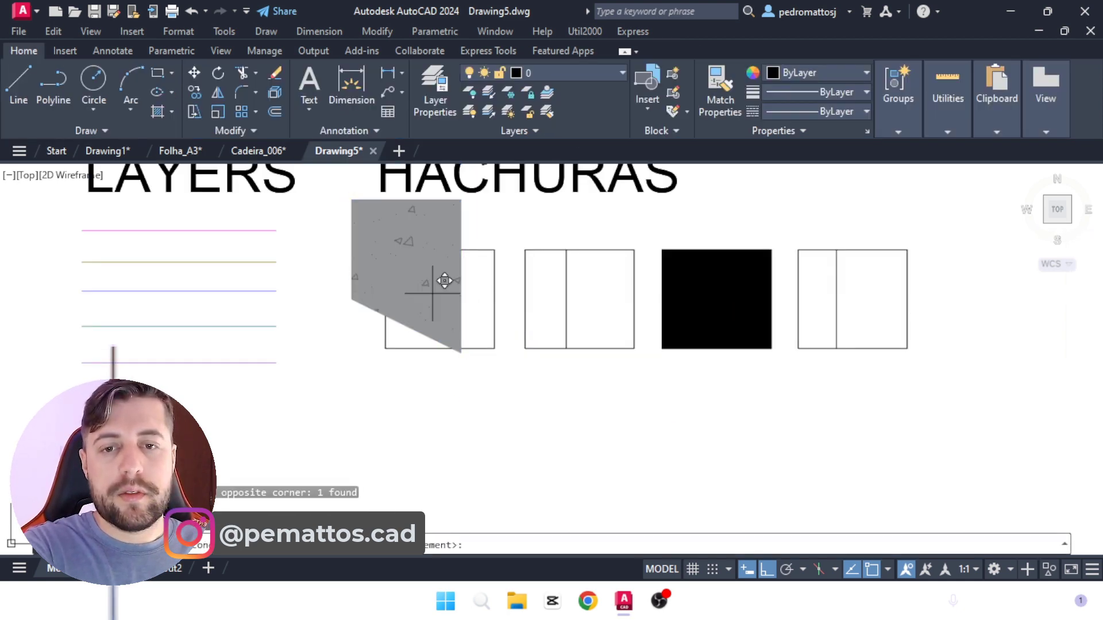
left_click(345, 452)
Step: Create a new hatch inside the emptied first rectangle of the HACHURAS row
type("h")
key("Return")
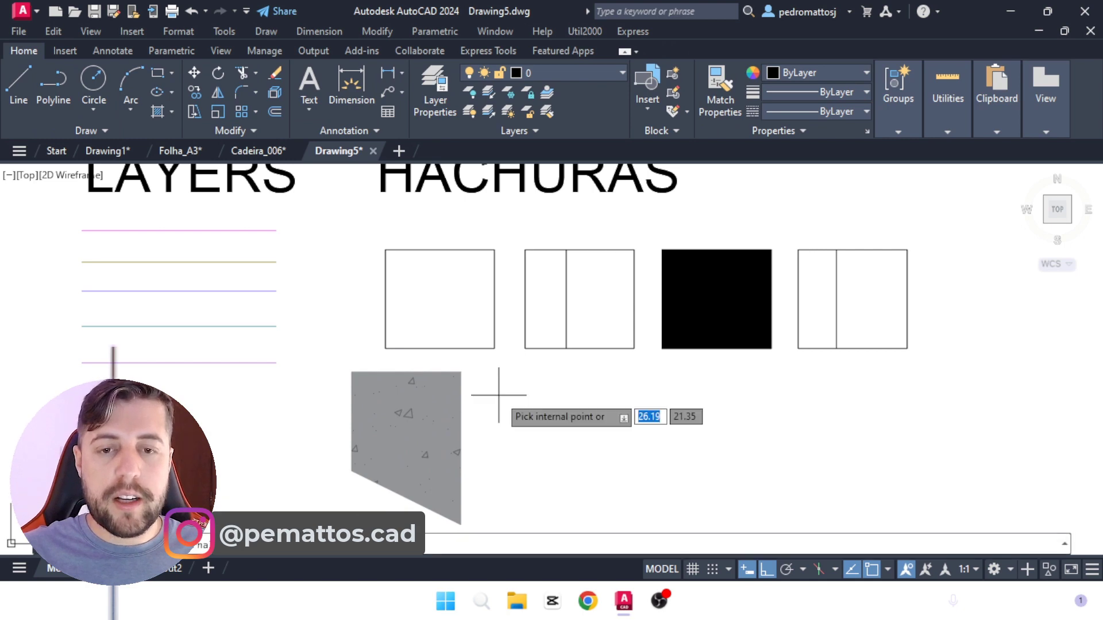
left_click(459, 294)
key("Return")
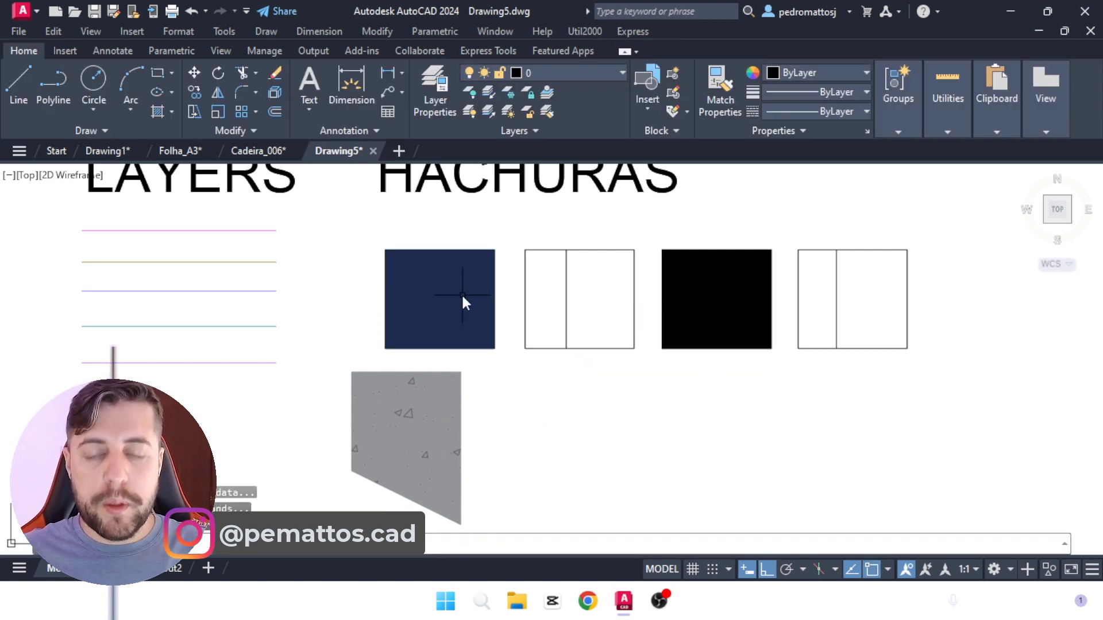
Step: Match the properties of the gray concrete hatch below the row onto the first rectangle's new hatch
type("MA")
key("Return")
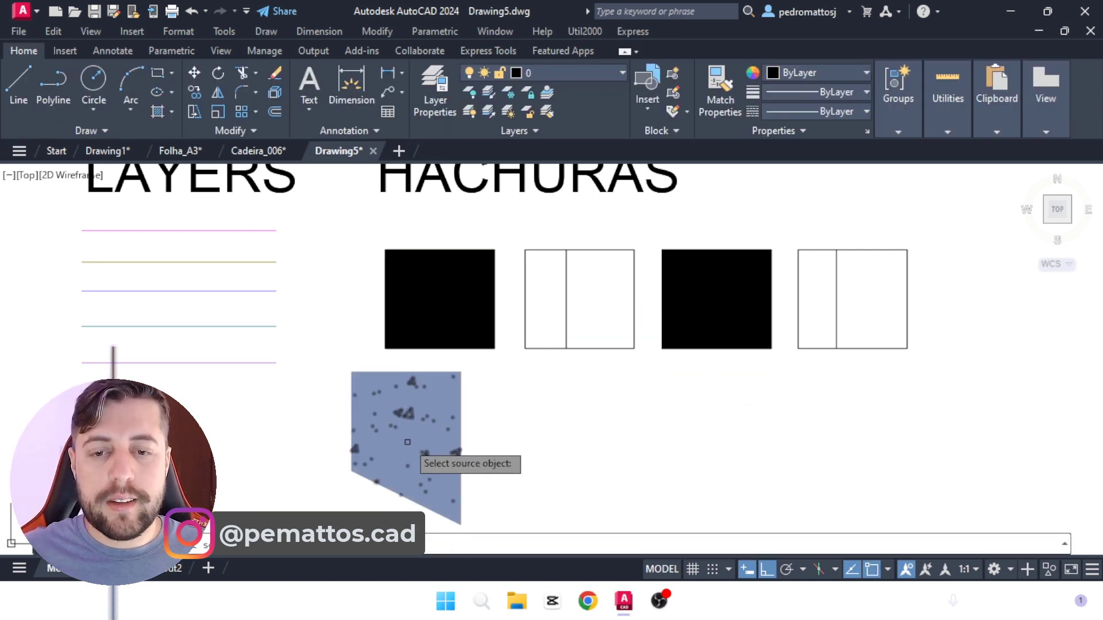
left_click(416, 448)
left_click(463, 303)
key("Escape")
Step: Delete the distorted source hatch below the row of rectangles
left_click(404, 405)
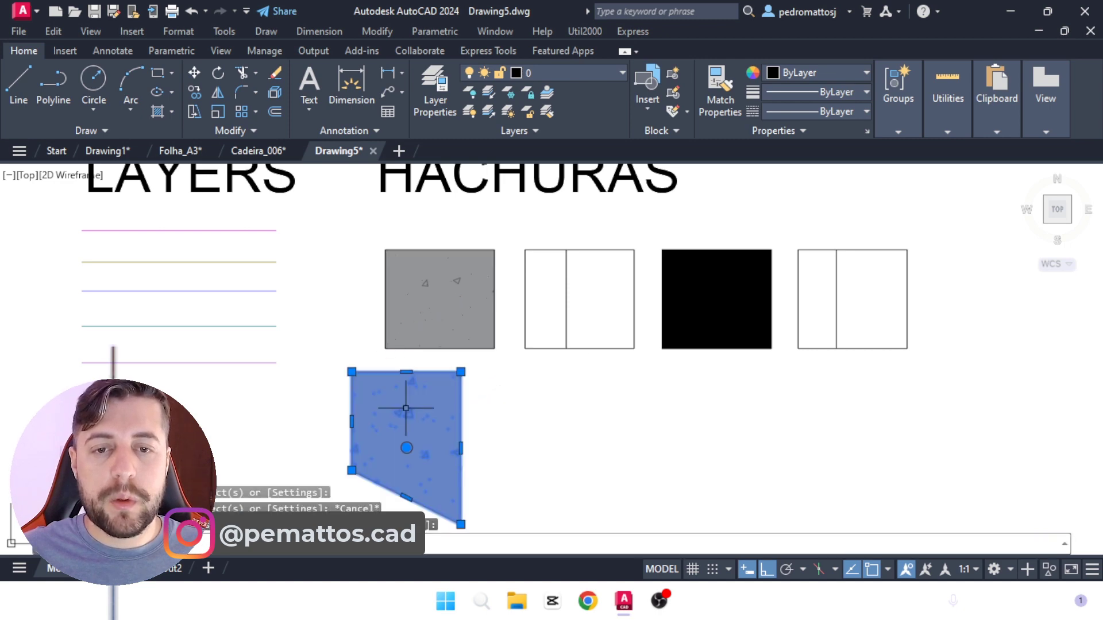
key("Delete")
scroll(377, 387, "down", 4)
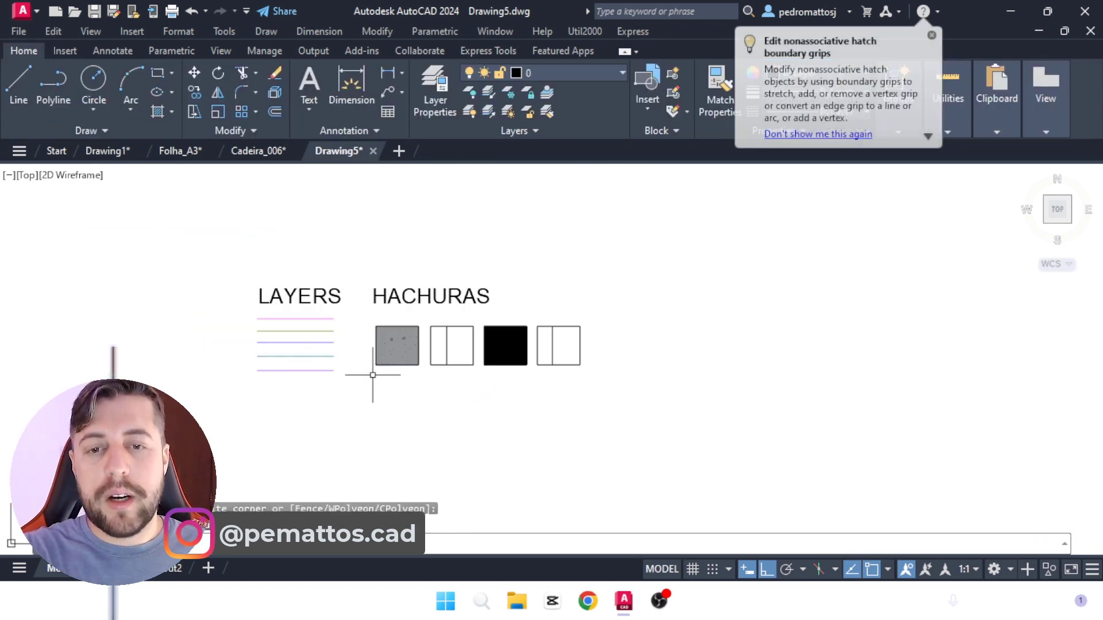
scroll(453, 334, "up", 2)
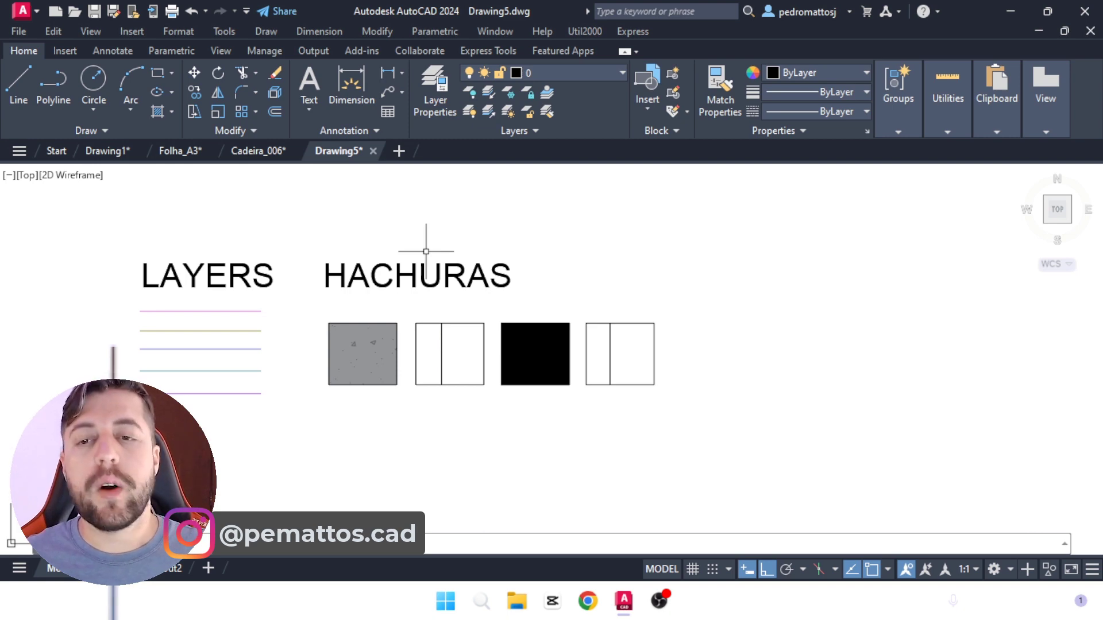
Step: Examine the A3 sheet layout and its title block in the finished template Drawing1
left_click(107, 151)
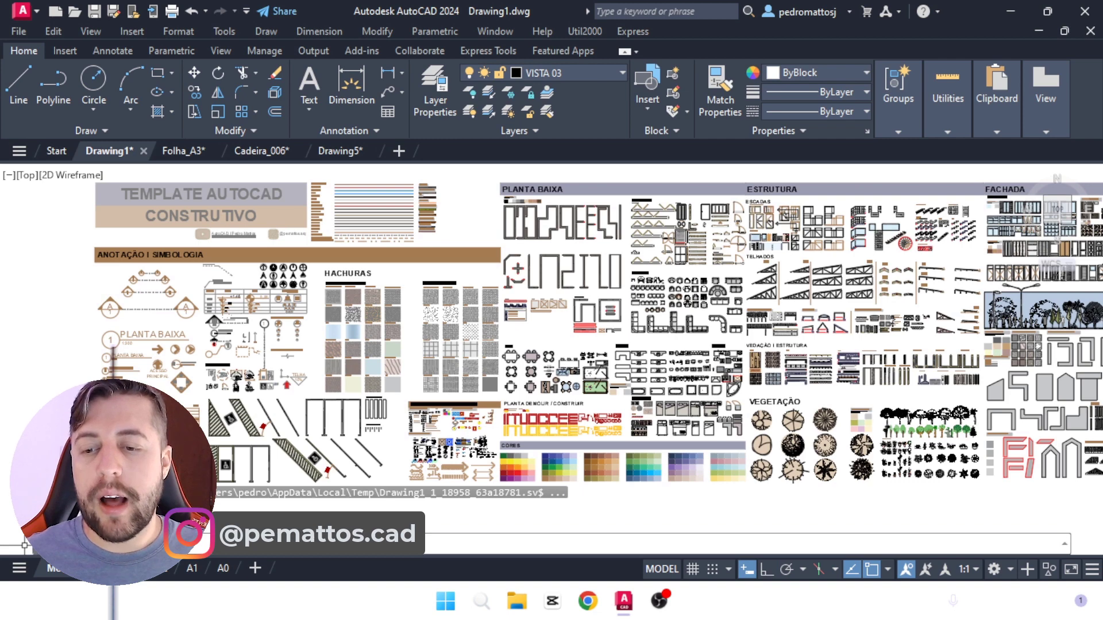
left_click(130, 568)
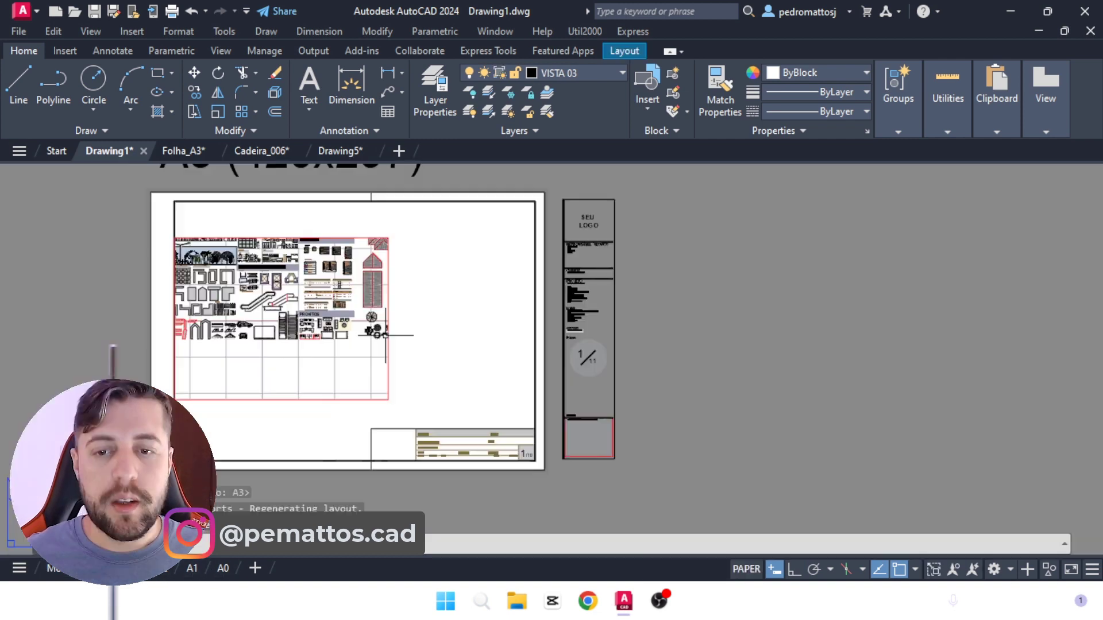
middle_click_drag(397, 397, 413, 409)
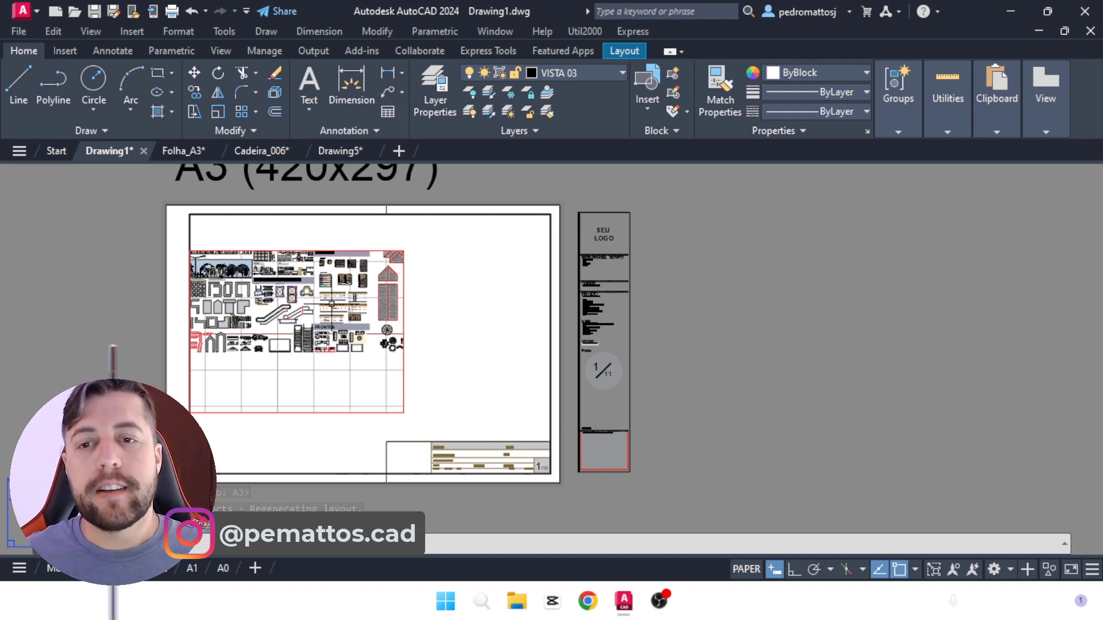
middle_click_drag(390, 228, 438, 308)
middle_click_drag(467, 424, 470, 344)
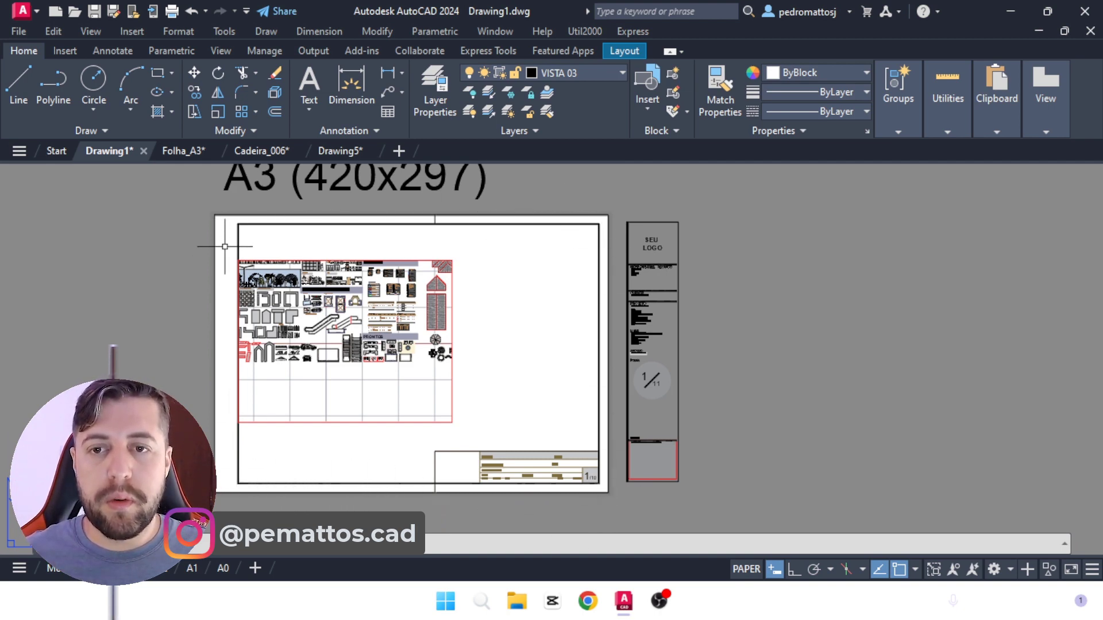
Step: Rename the first layout of Drawing5 as A3
left_click(337, 151)
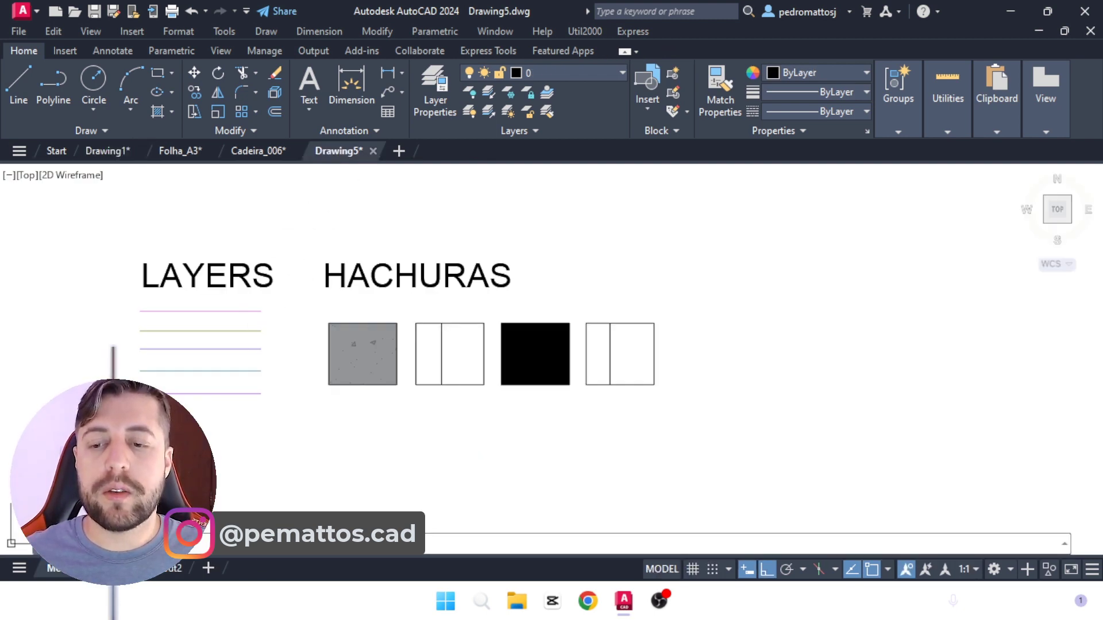
right_click(119, 568)
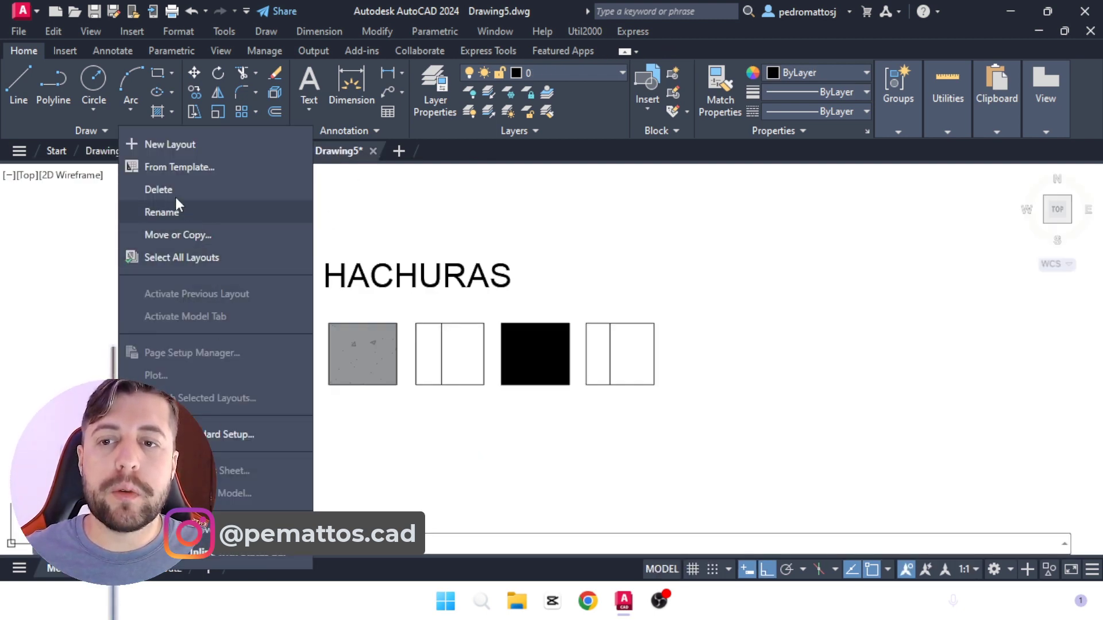
left_click(171, 215)
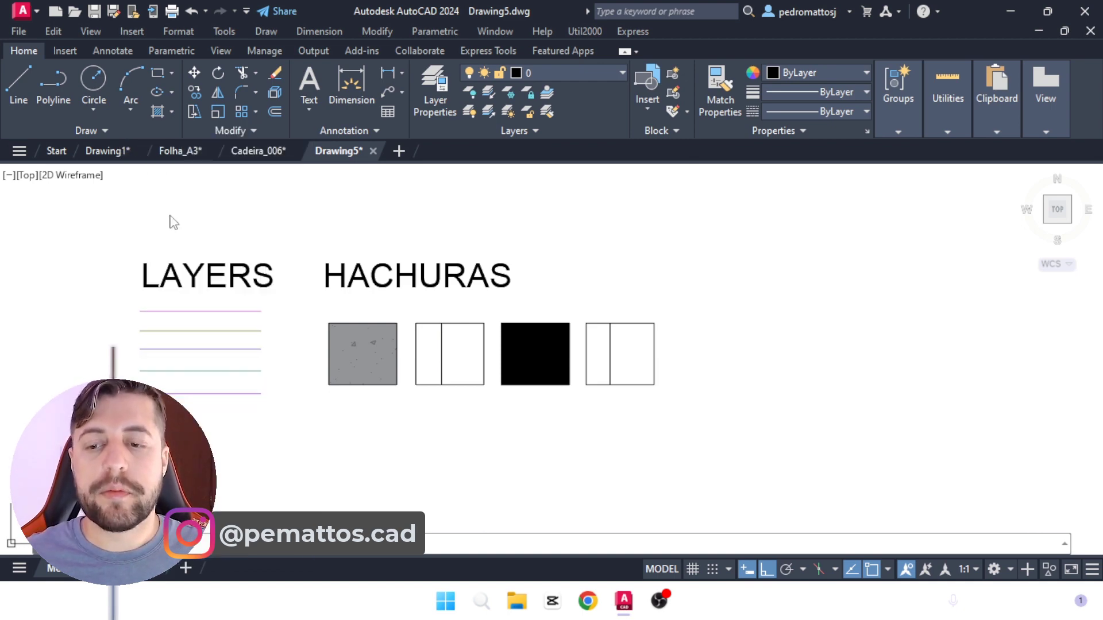
right_click(98, 567)
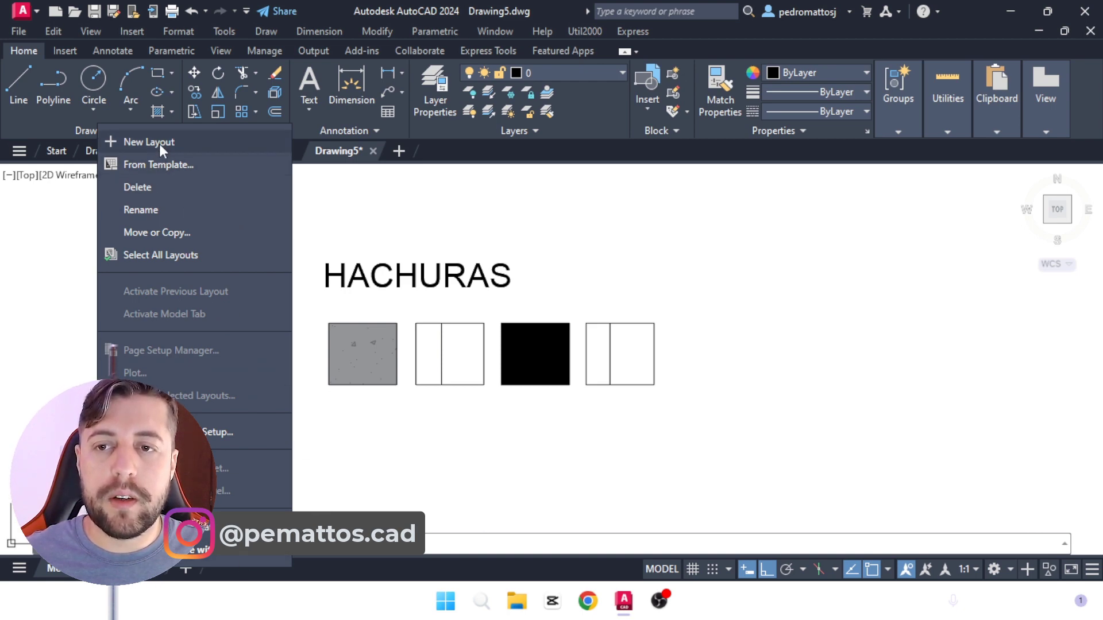
left_click(141, 152)
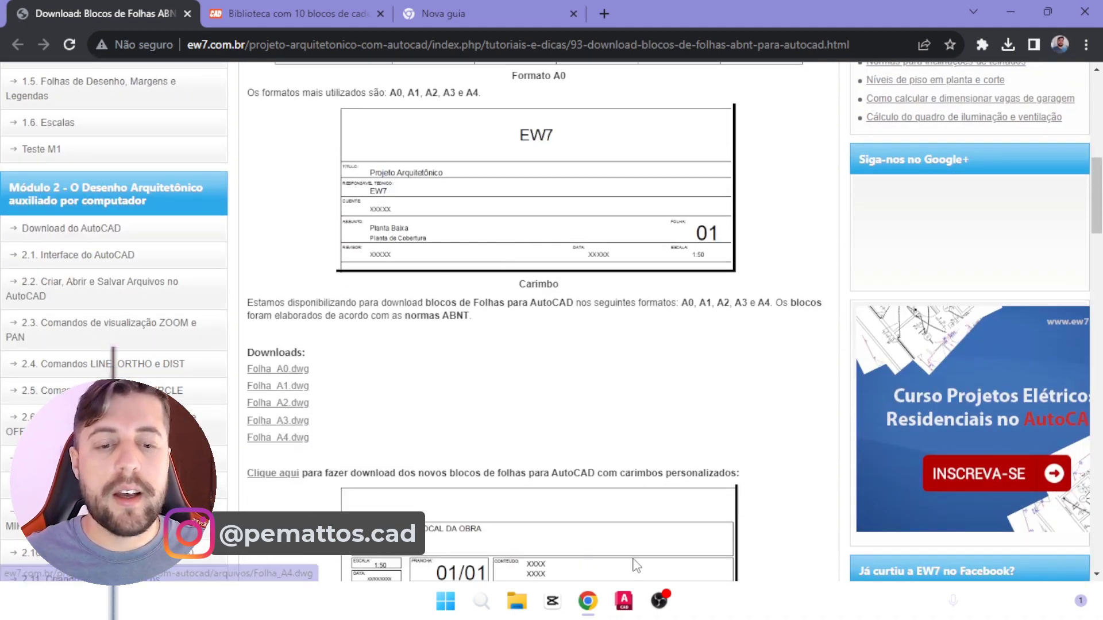
Step: Switch to AutoCAD and select the whole sheet frame with its title block in Folha_A3.dwg for copying
left_click(624, 601)
left_click(580, 529)
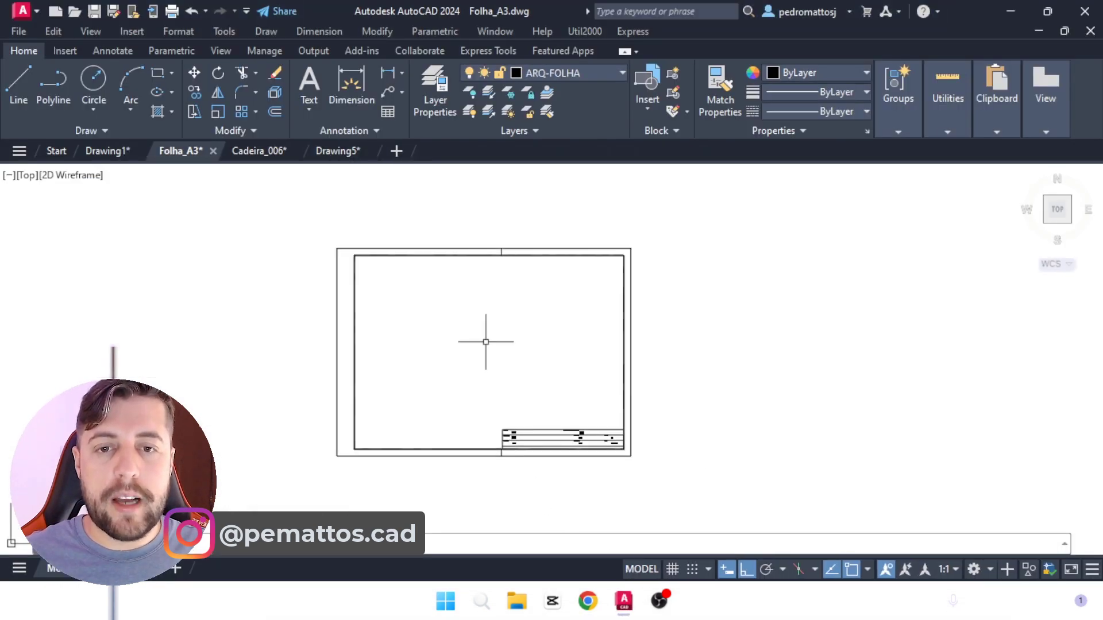
left_click(699, 476)
left_click(302, 232)
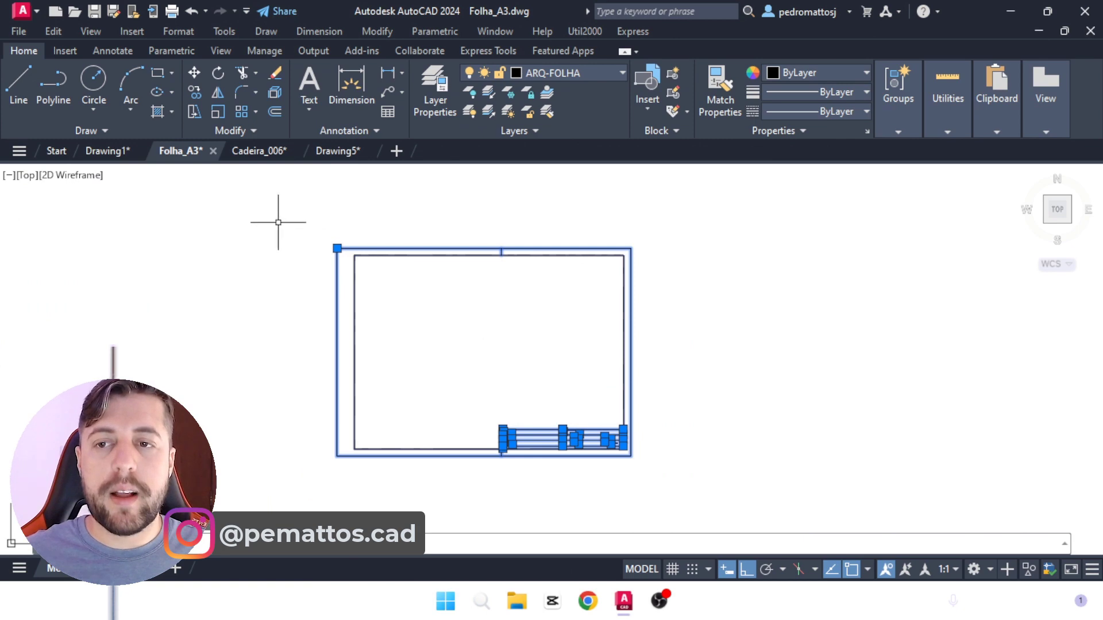
Step: Paste the copied A3 sheet frame and title block beside the existing page in Drawing5's A3 layout
left_click(112, 151)
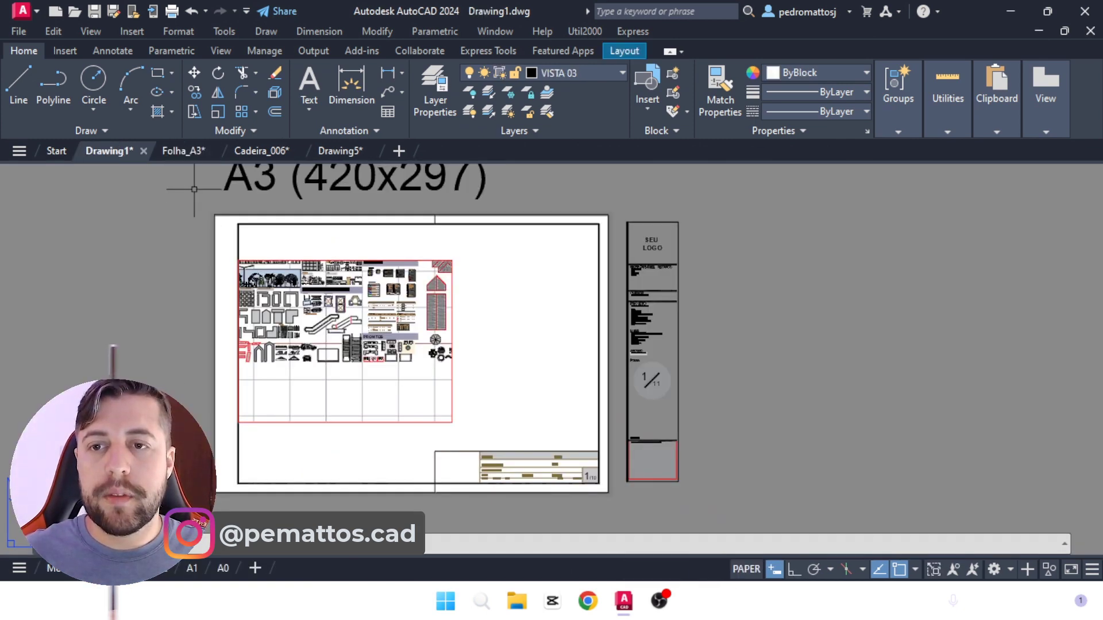
left_click(192, 151)
left_click(333, 152)
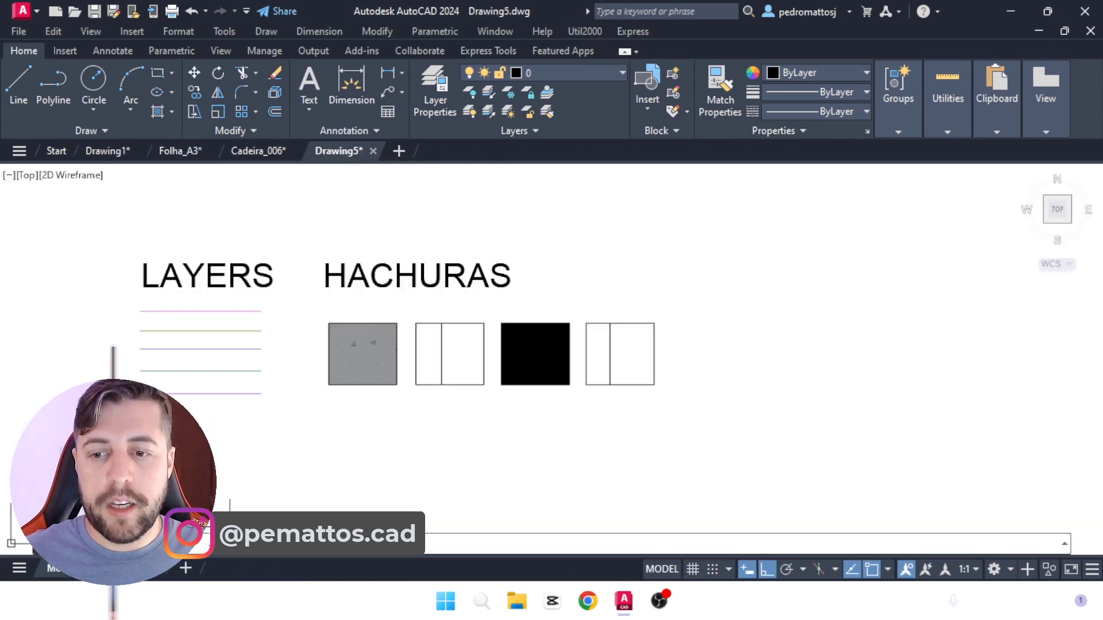
left_click(107, 568)
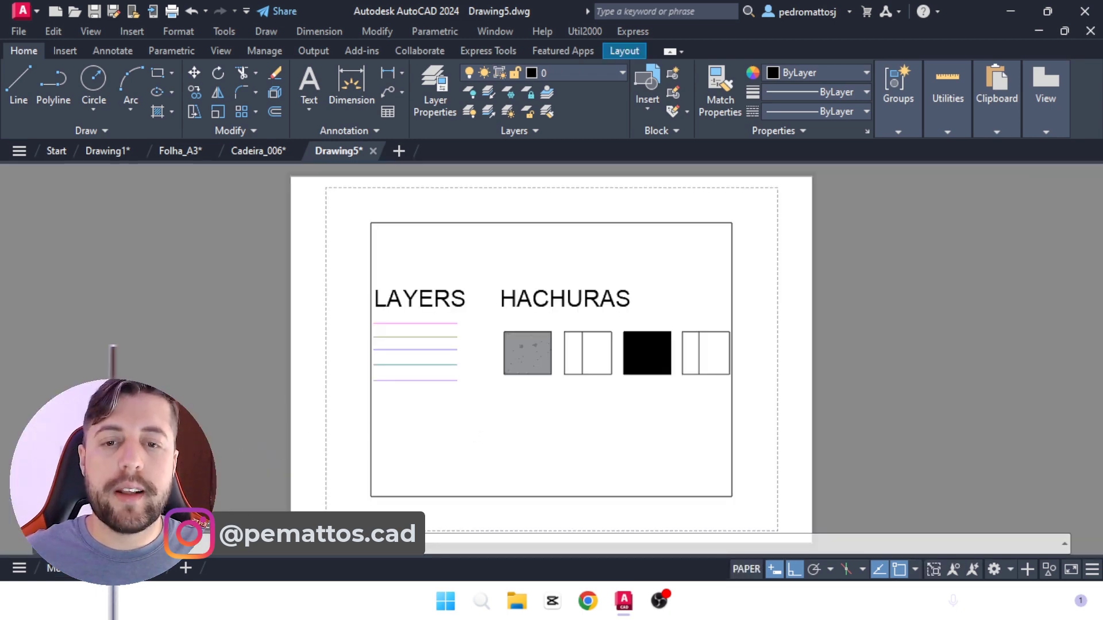
scroll(219, 415, "down", 4)
middle_click_drag(547, 440, 439, 438)
key("ctrl+v")
left_click(373, 449)
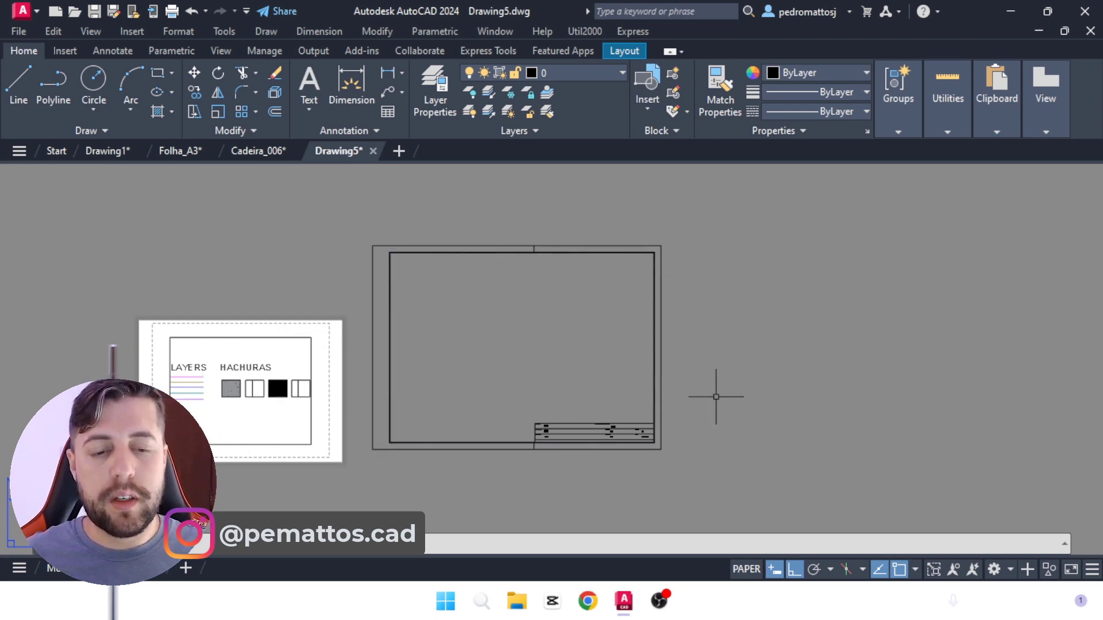
Step: Start plotting the A3 layout and choose DWG To PDF.pc3 as the plotter
type("PLOT")
key("Return")
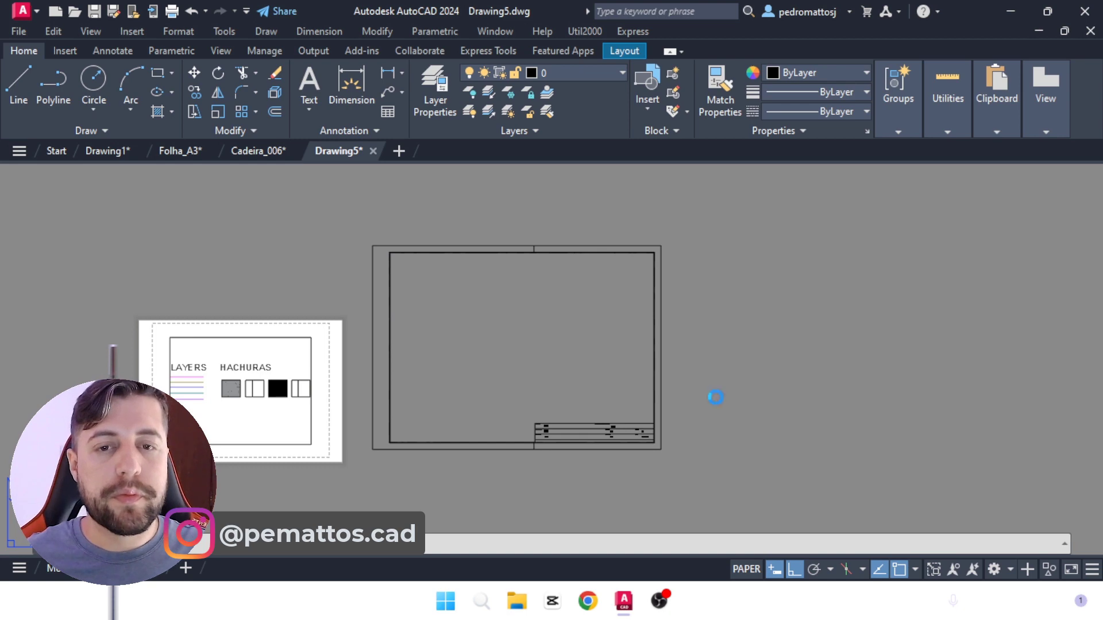
left_click(343, 182)
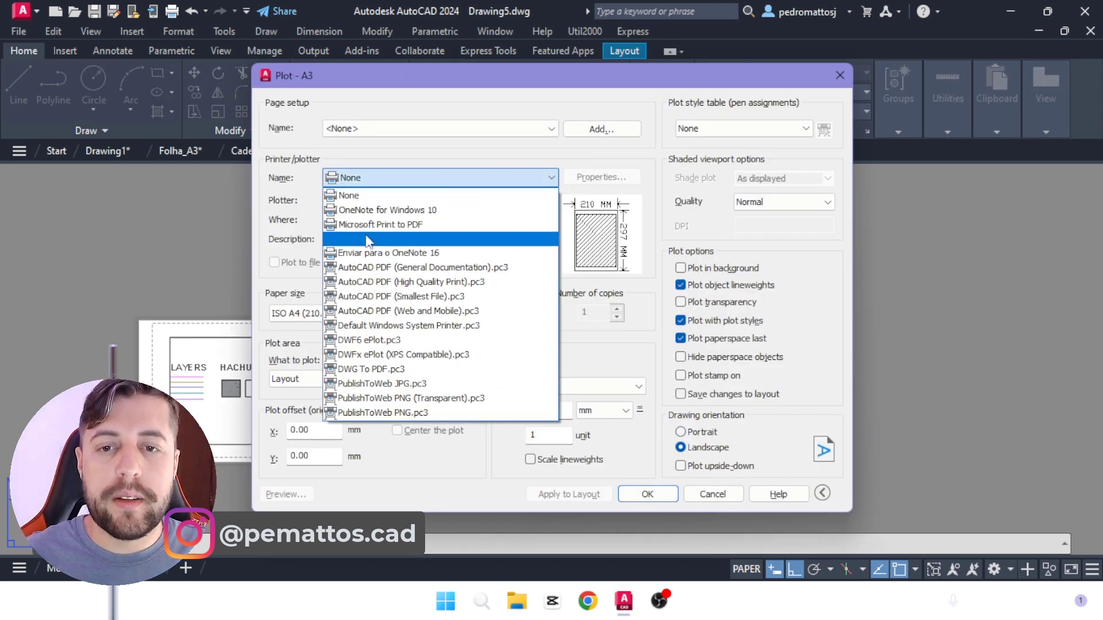
left_click(386, 369)
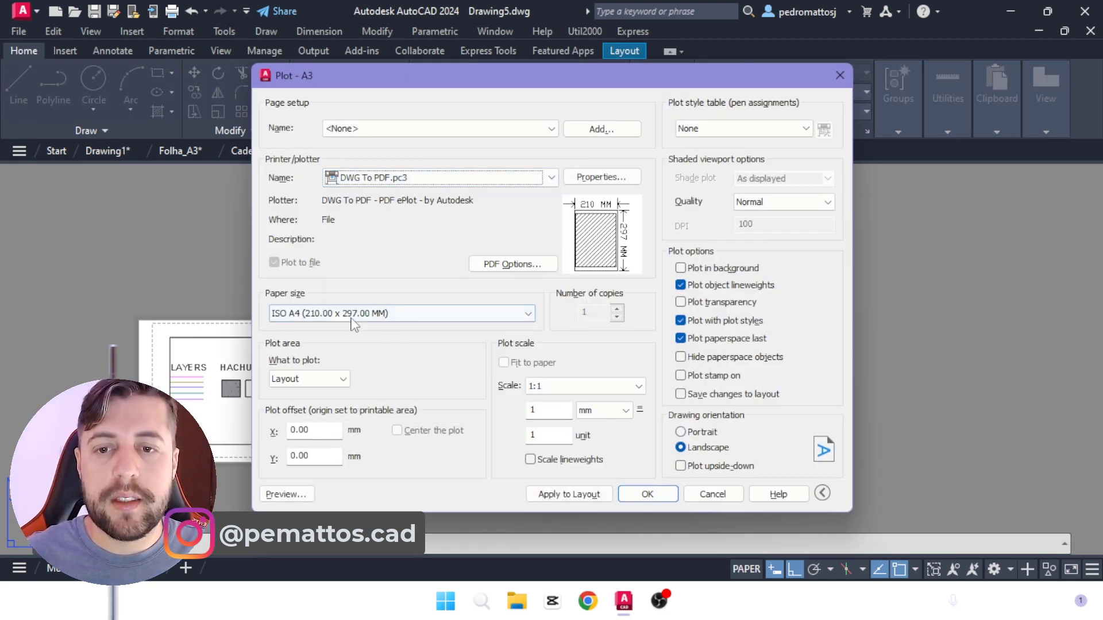
Step: Set the plot paper size to ISO full bleed A3 (297.00 x 420.00 MM)
left_click(345, 314)
left_click(317, 314)
left_click(317, 314)
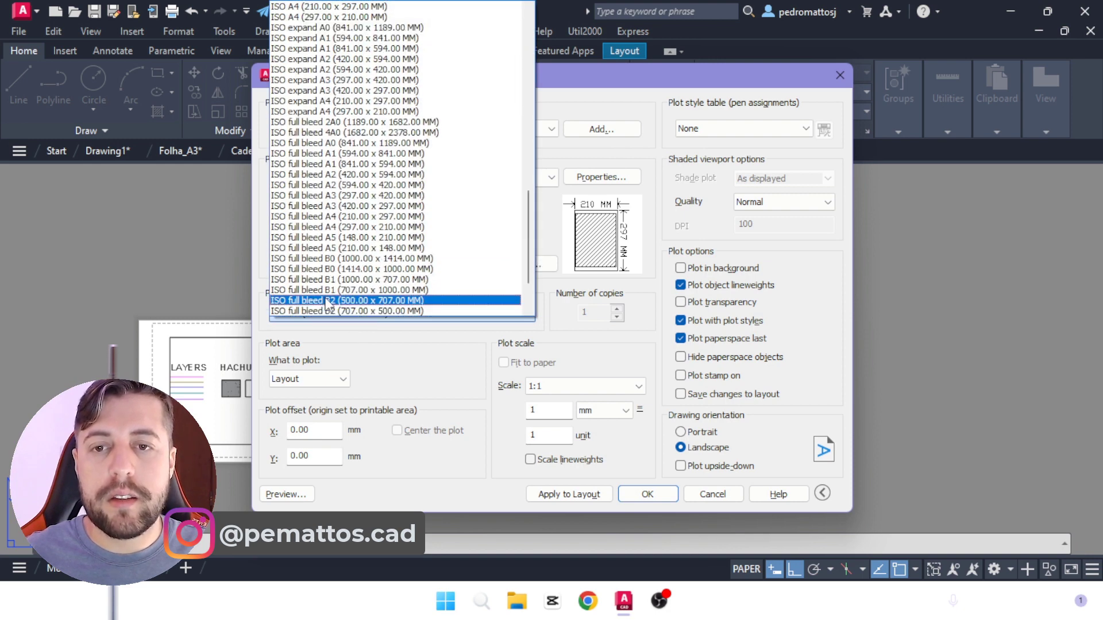
scroll(364, 265, "up", 8)
scroll(364, 265, "up", 7)
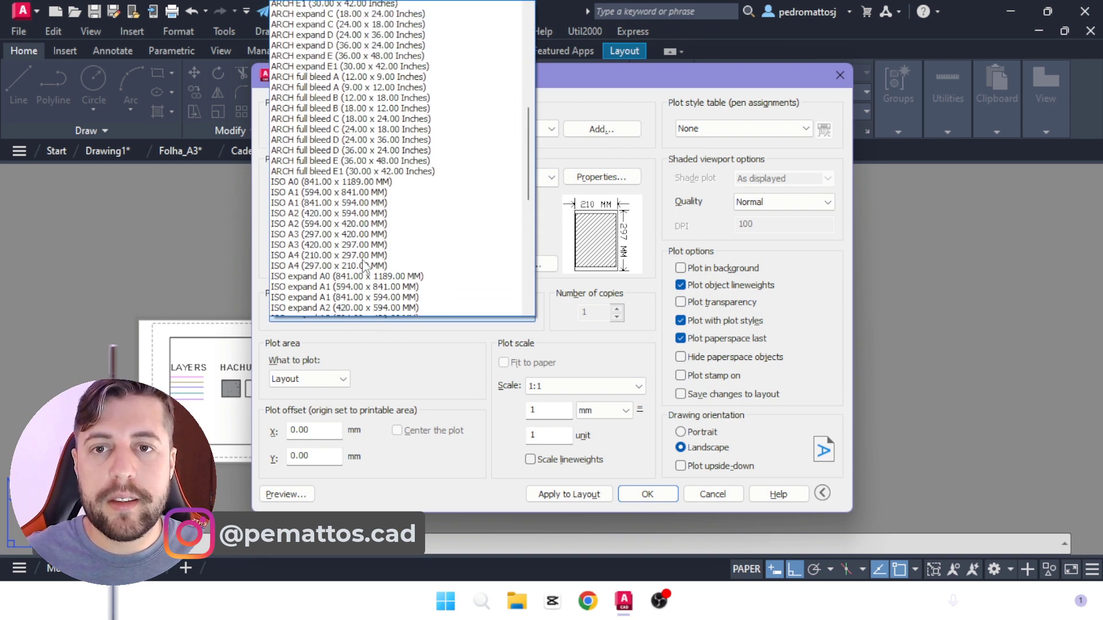
scroll(363, 265, "up", 3)
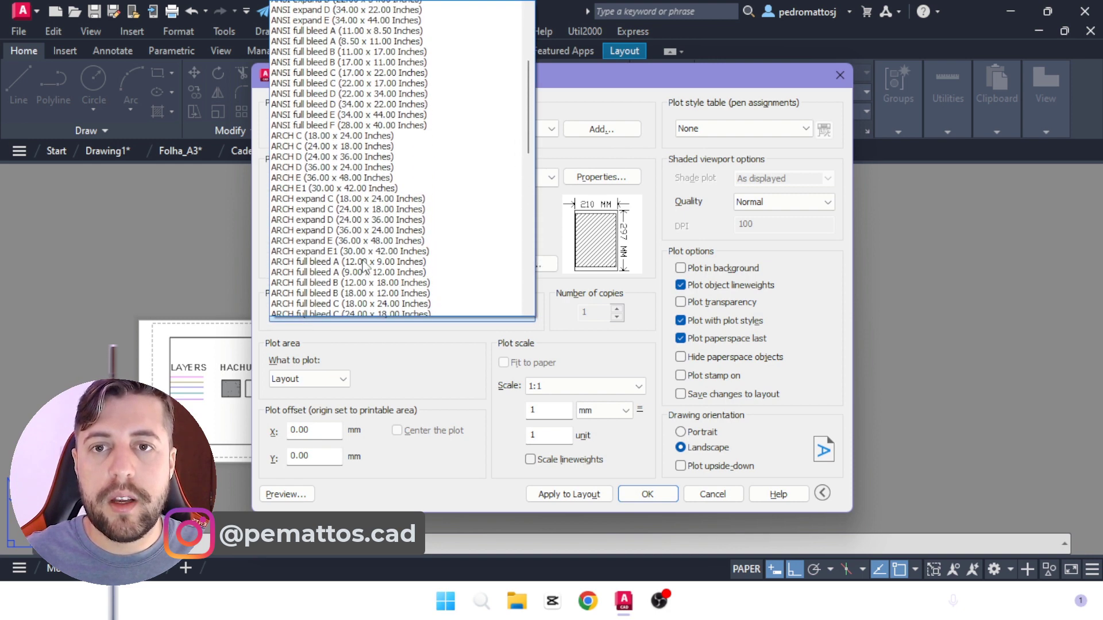
left_click_drag(531, 95, 524, 212)
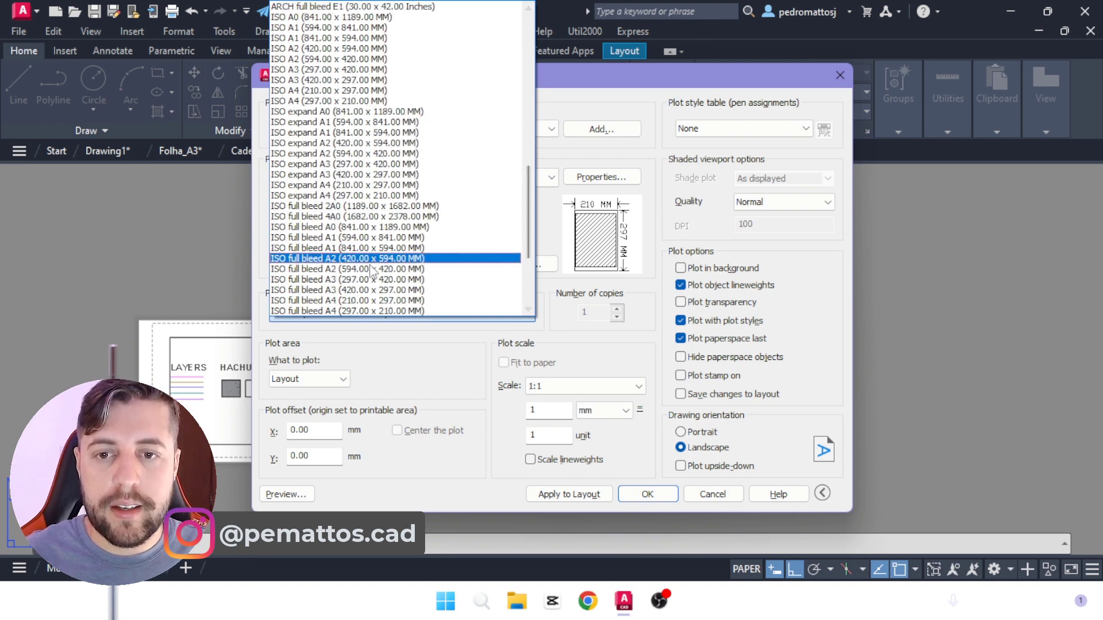
left_click(500, 280)
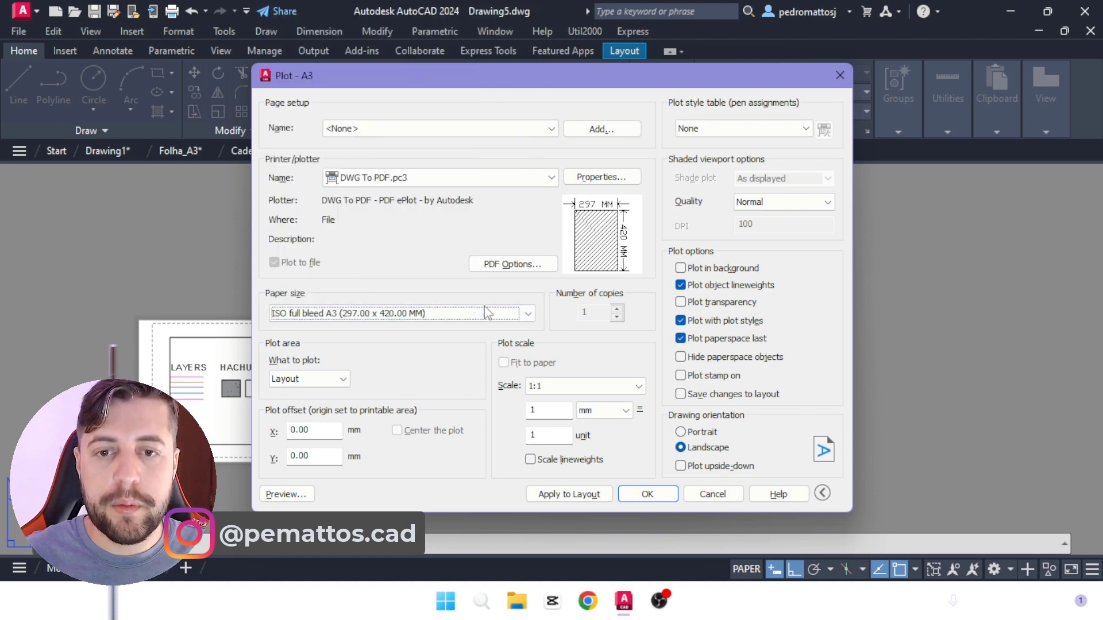
Step: Define the plot area as a window between opposite outer corners of the pasted sheet frame
left_click(293, 379)
left_click(288, 428)
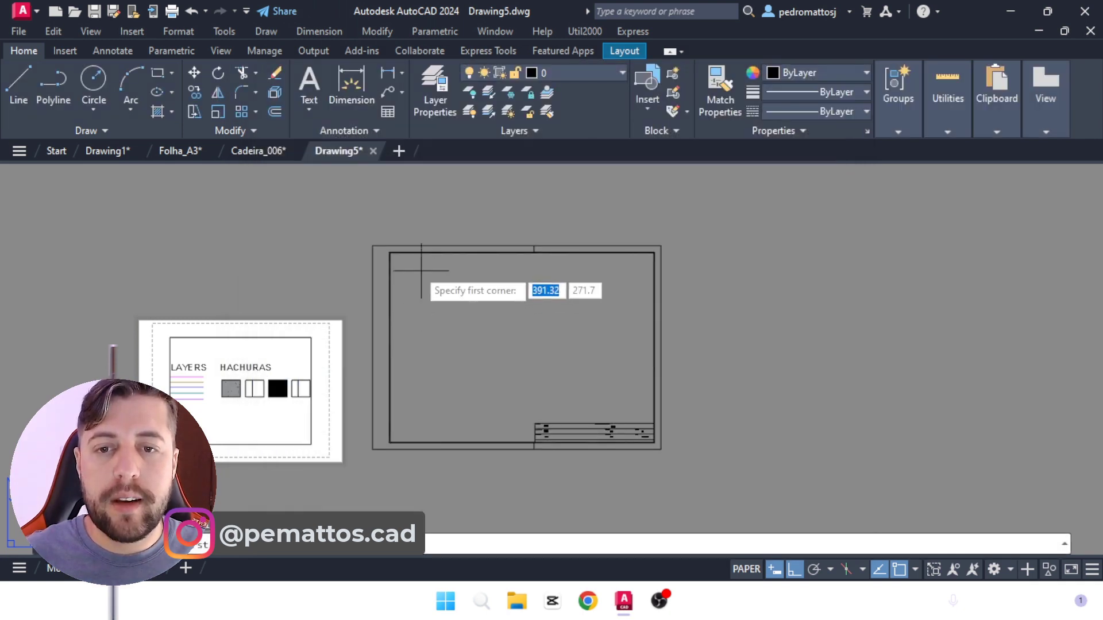
left_click(372, 245)
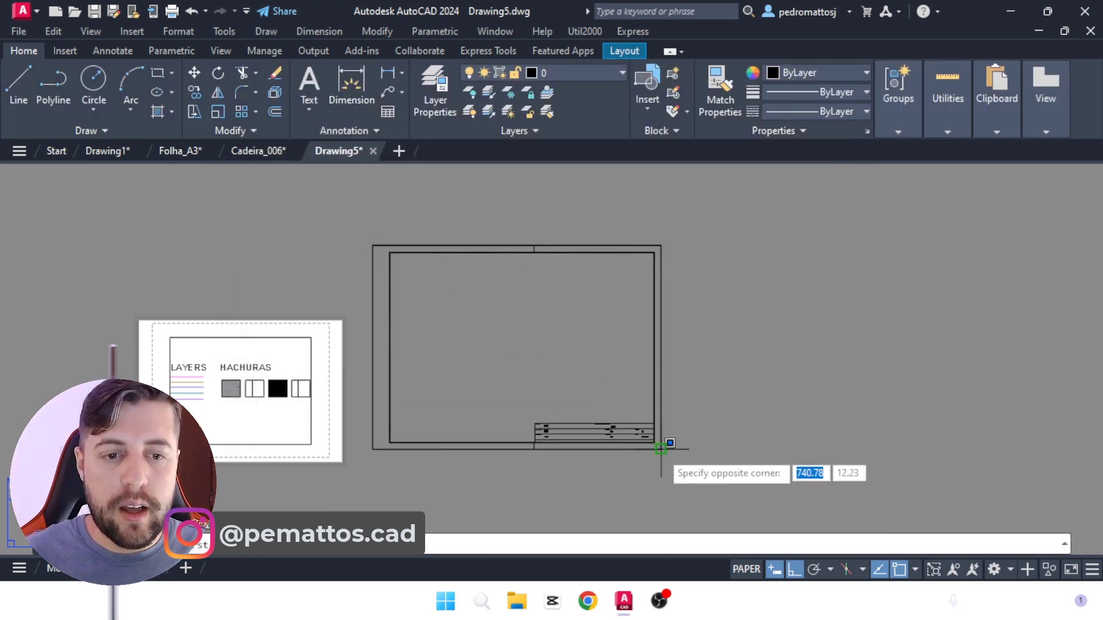
left_click(664, 449)
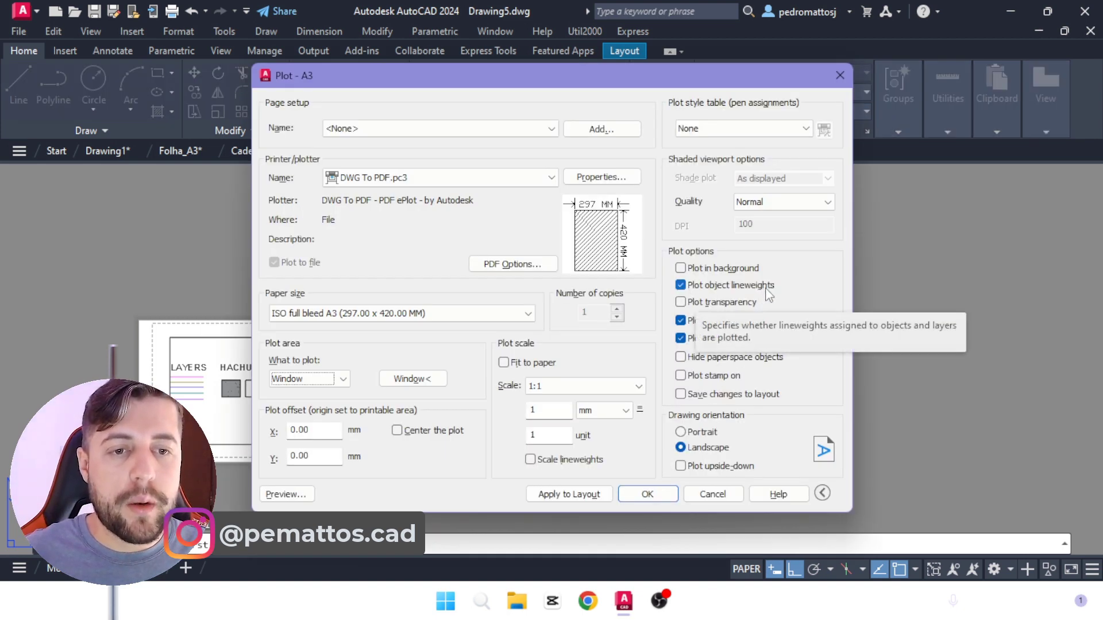
Step: Enable plot transparency, fit the plot to the paper and center it
left_click(681, 303)
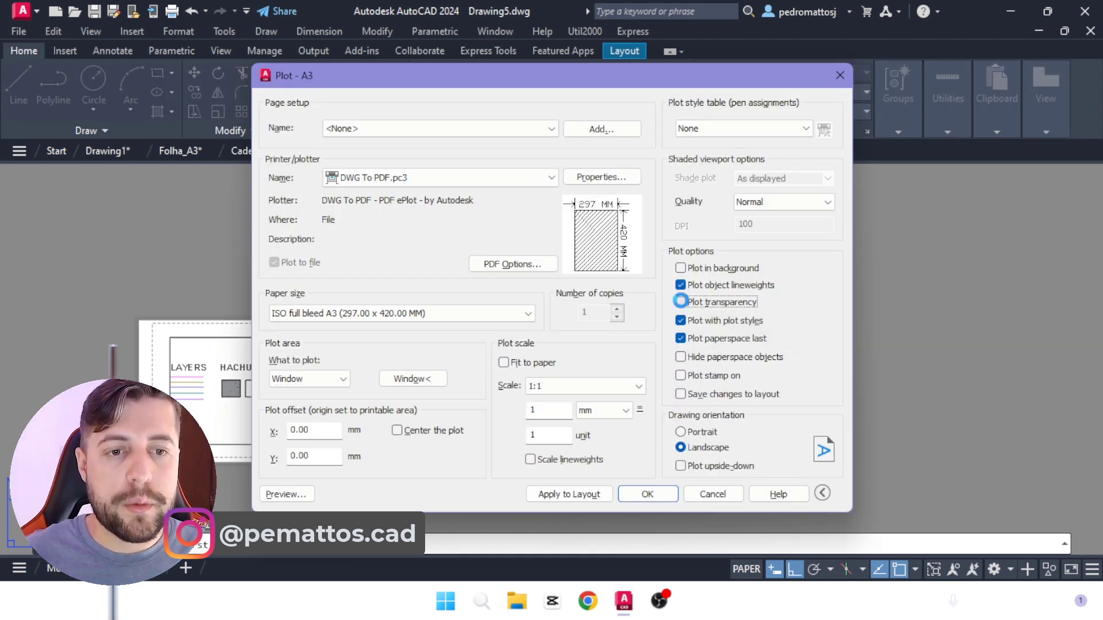
left_click(505, 362)
left_click(398, 432)
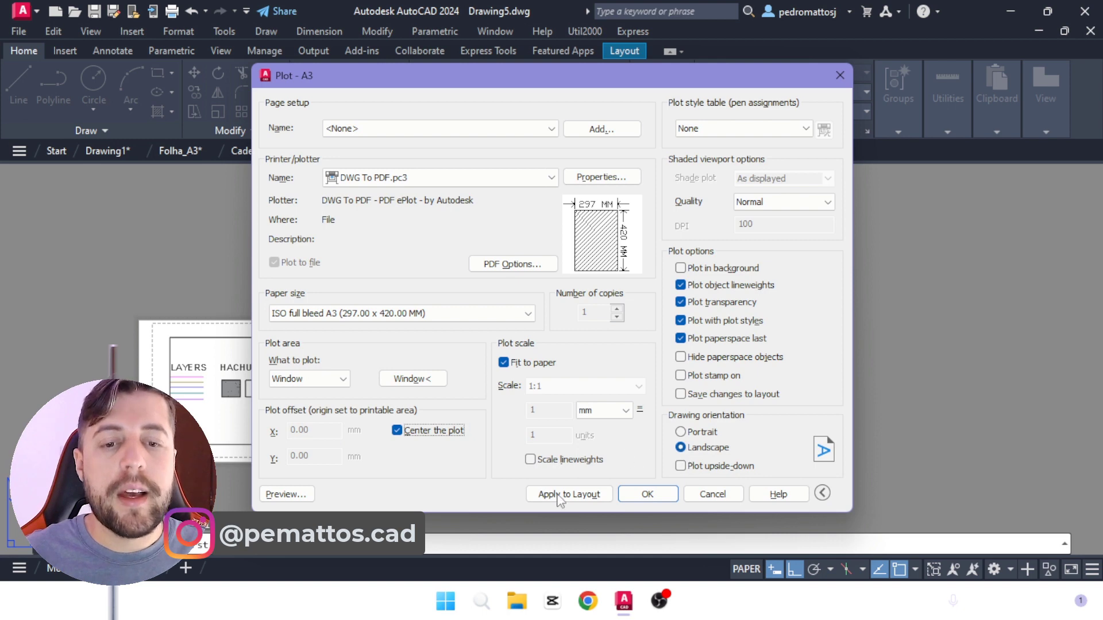
Step: Preview the plot, apply the plot settings to the A3 layout and close the plot settings without printing
left_click(291, 494)
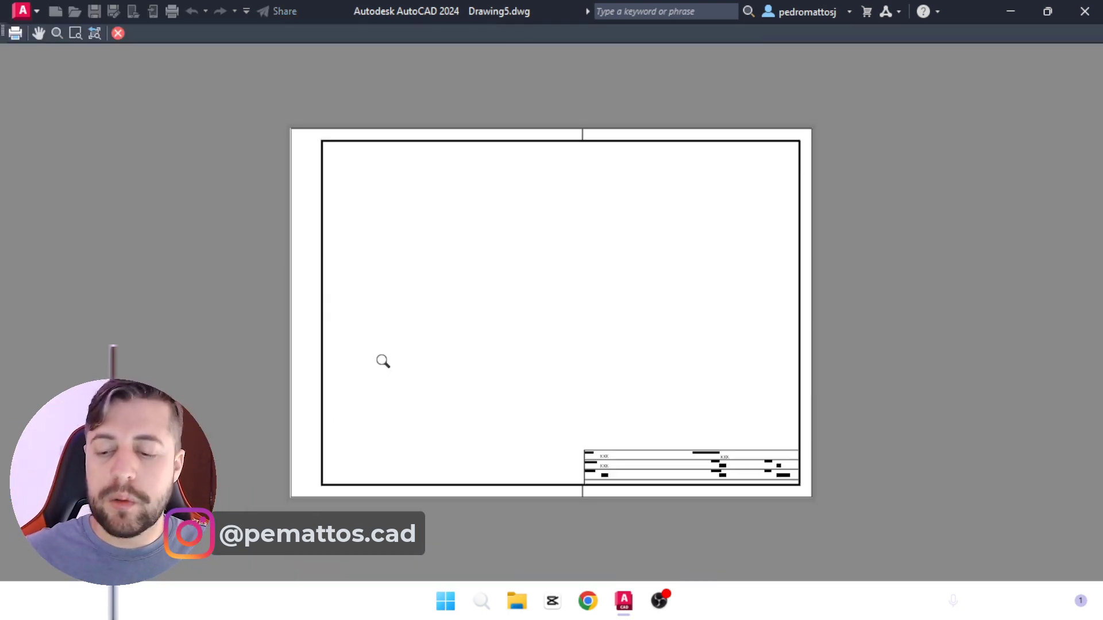
key("Escape")
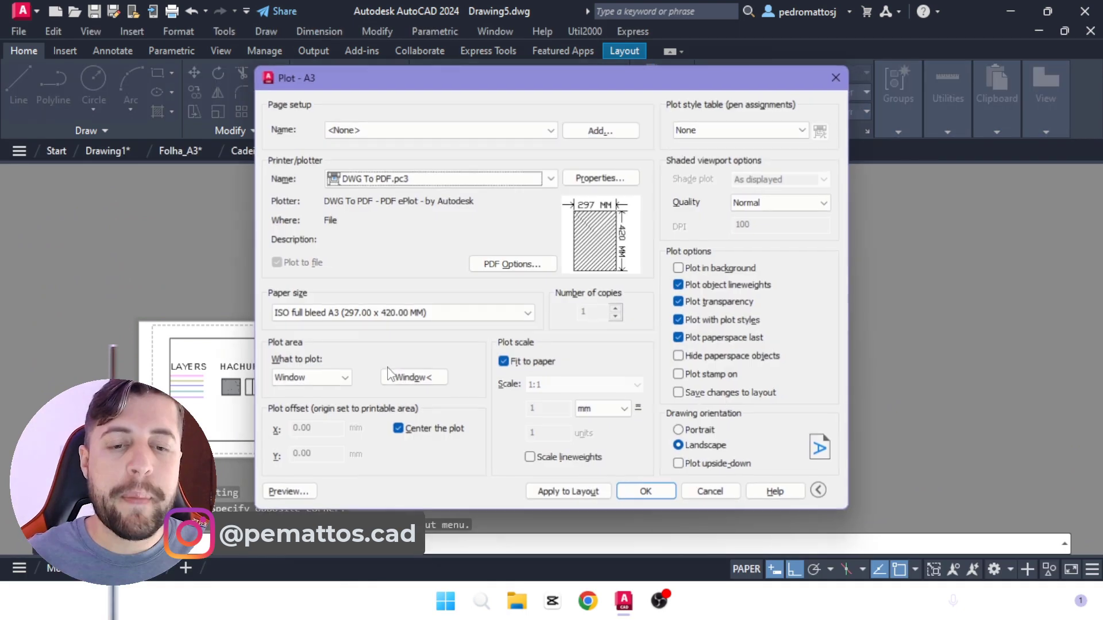
left_click(569, 496)
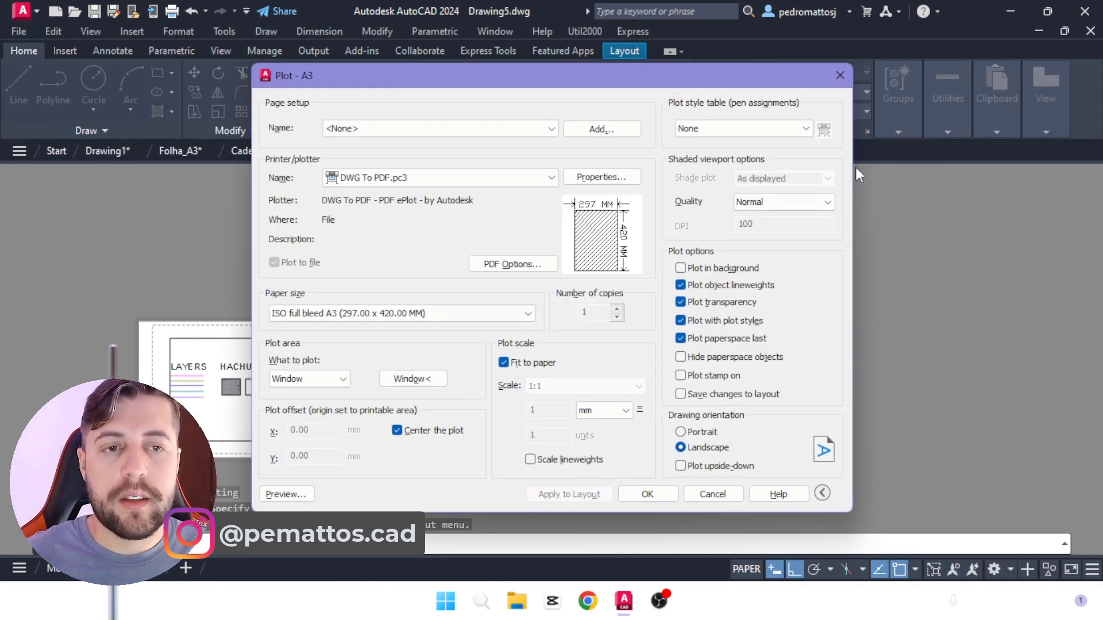
left_click(840, 75)
Step: Turn Ortho off and move the viewport with the layer and hatch samples inside the A3 sheet frame
scroll(513, 278, "down", 2)
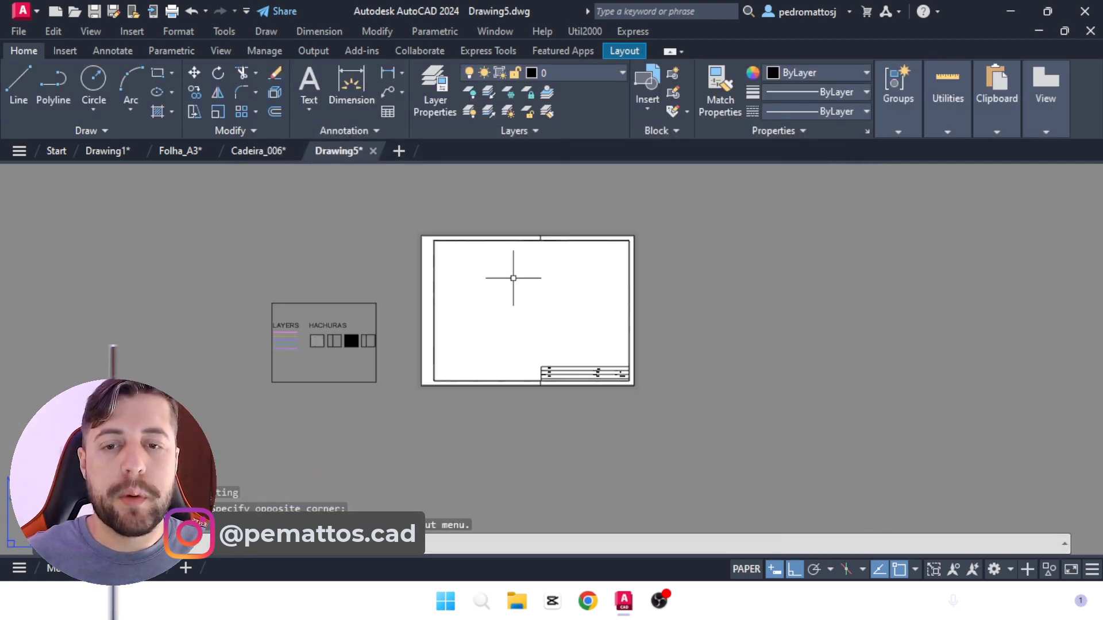
scroll(513, 278, "up", 2)
type("m")
key("Return")
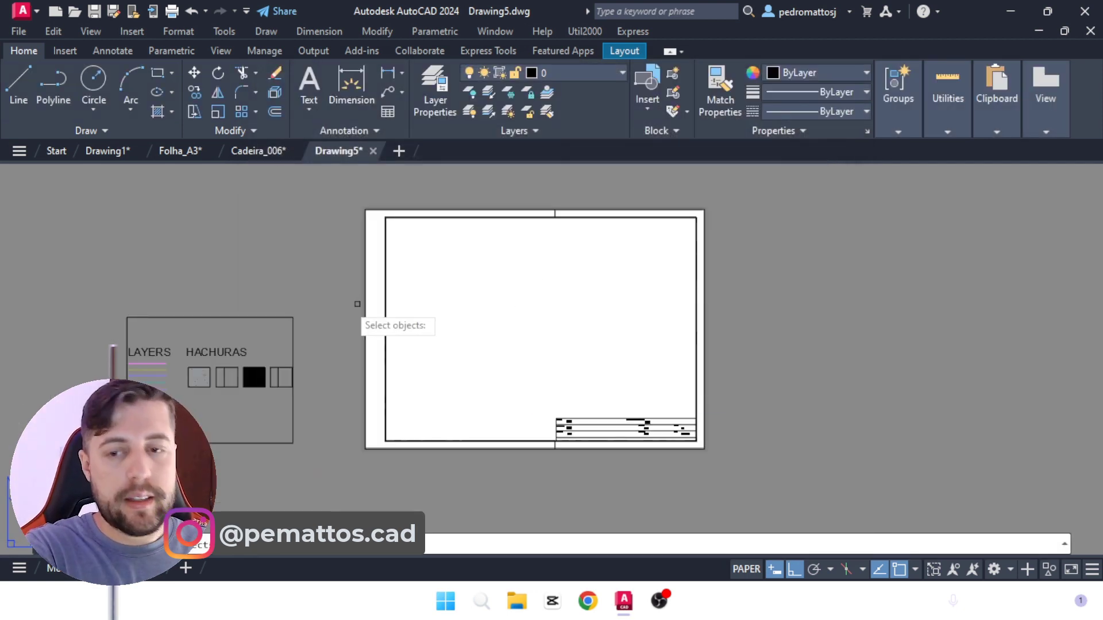
left_click(266, 276)
left_click(235, 340)
key("Return")
left_click(236, 333)
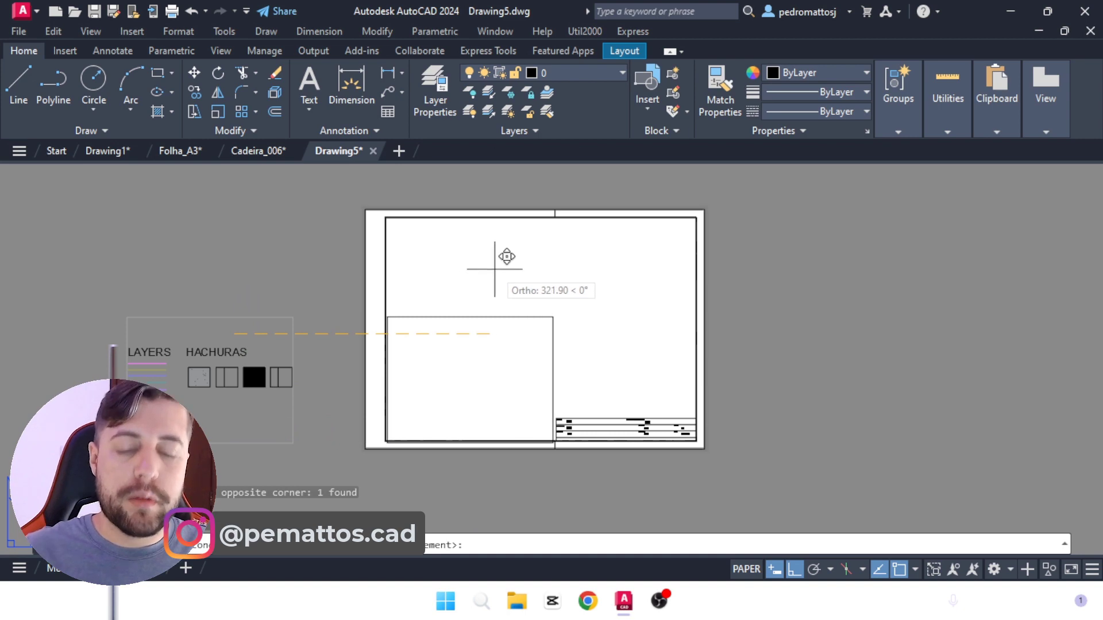
key("F8")
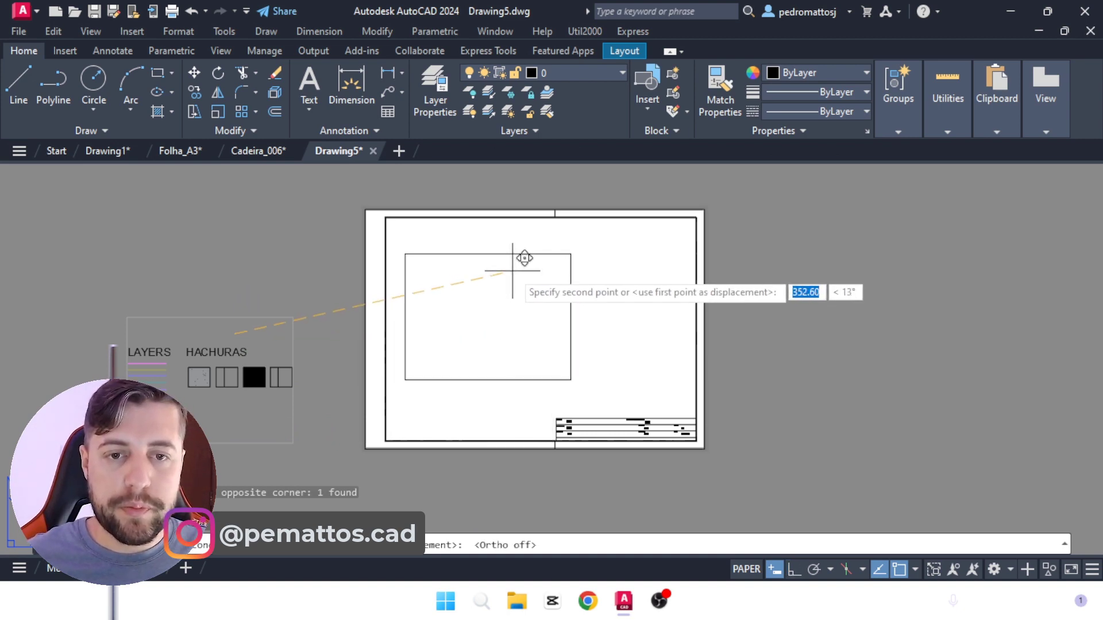
left_click(512, 271)
middle_click_drag(513, 271, 407, 288)
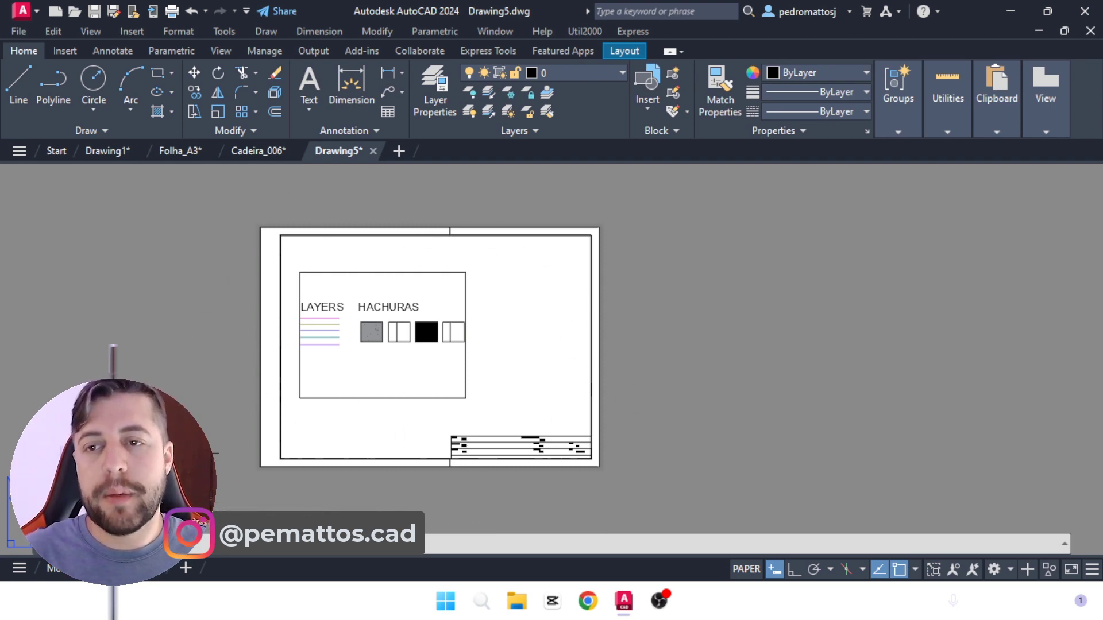
Step: Examine the A4 and A3 sheet layouts in the finished template Drawing1, then return to Drawing5
left_click(108, 151)
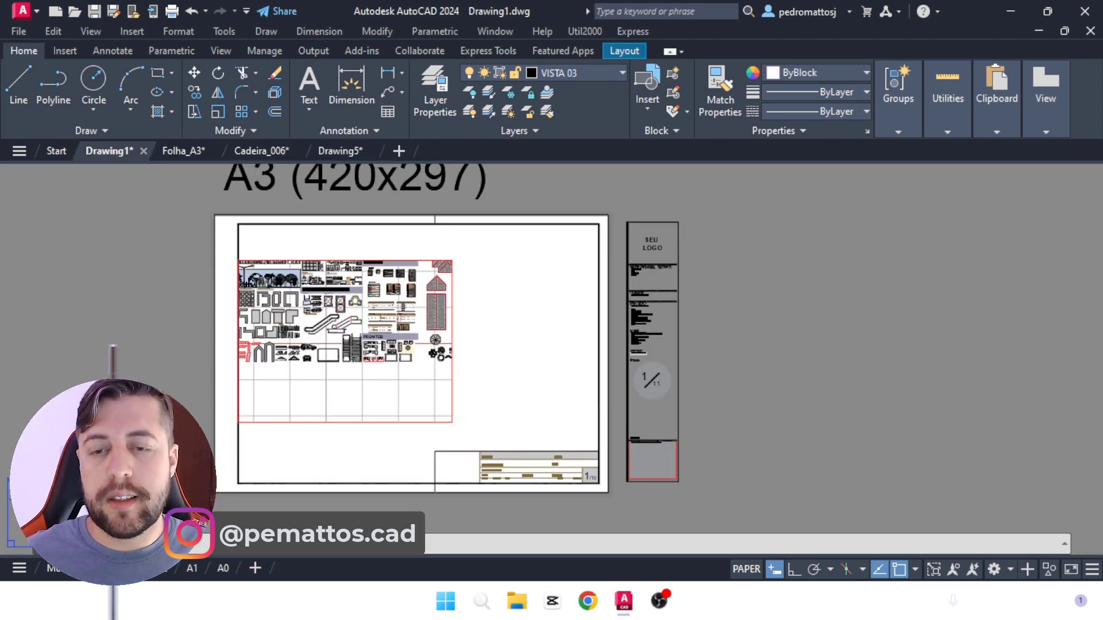
left_click(98, 568)
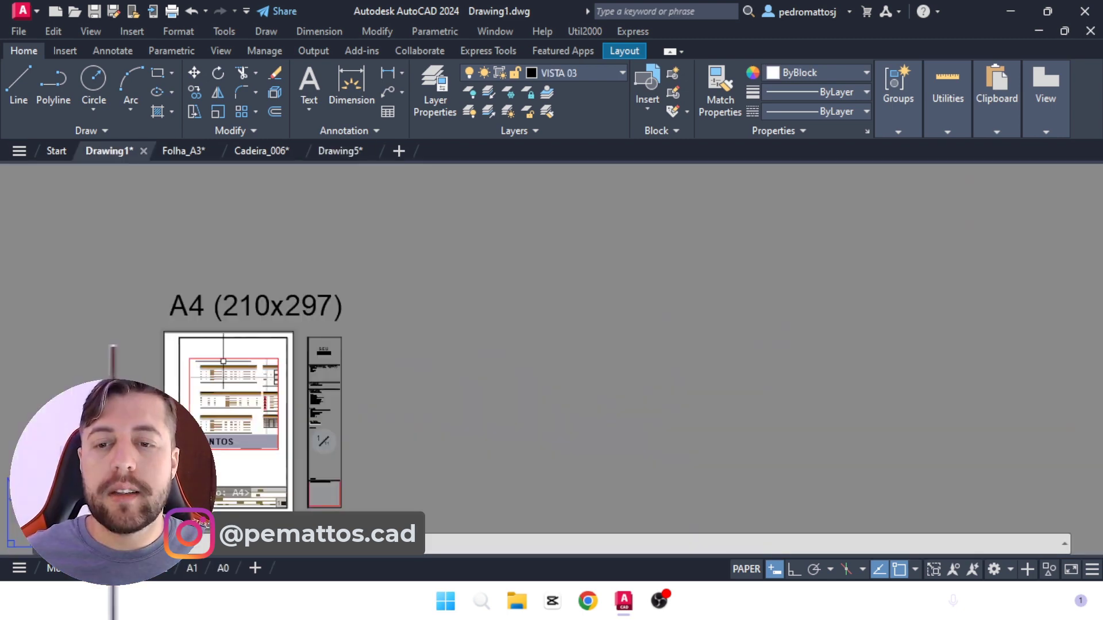
left_click(130, 568)
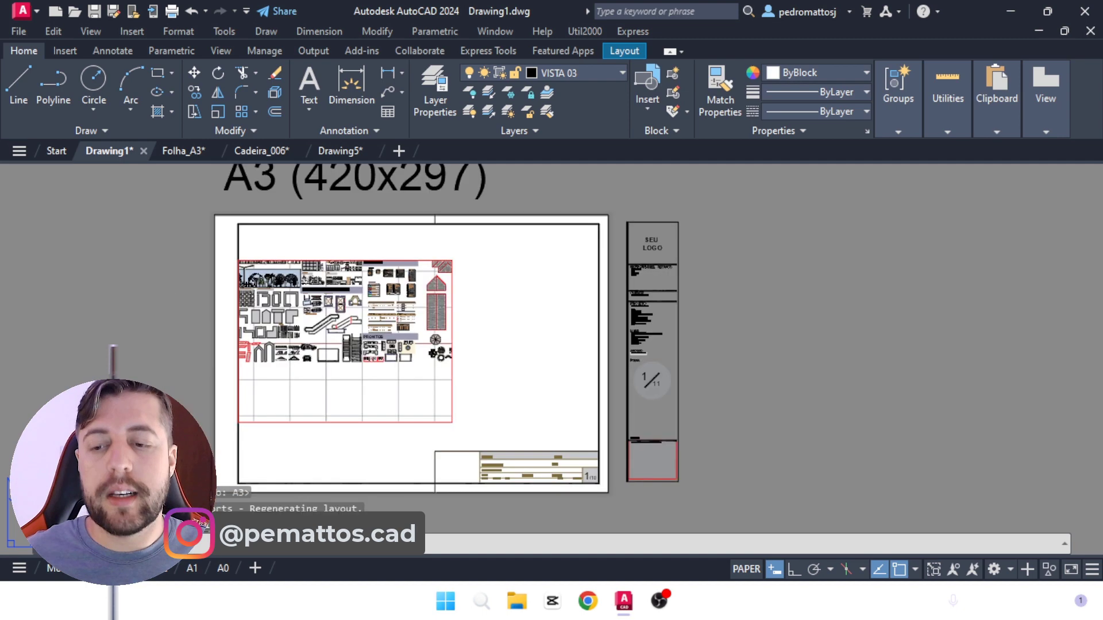
left_click(344, 154)
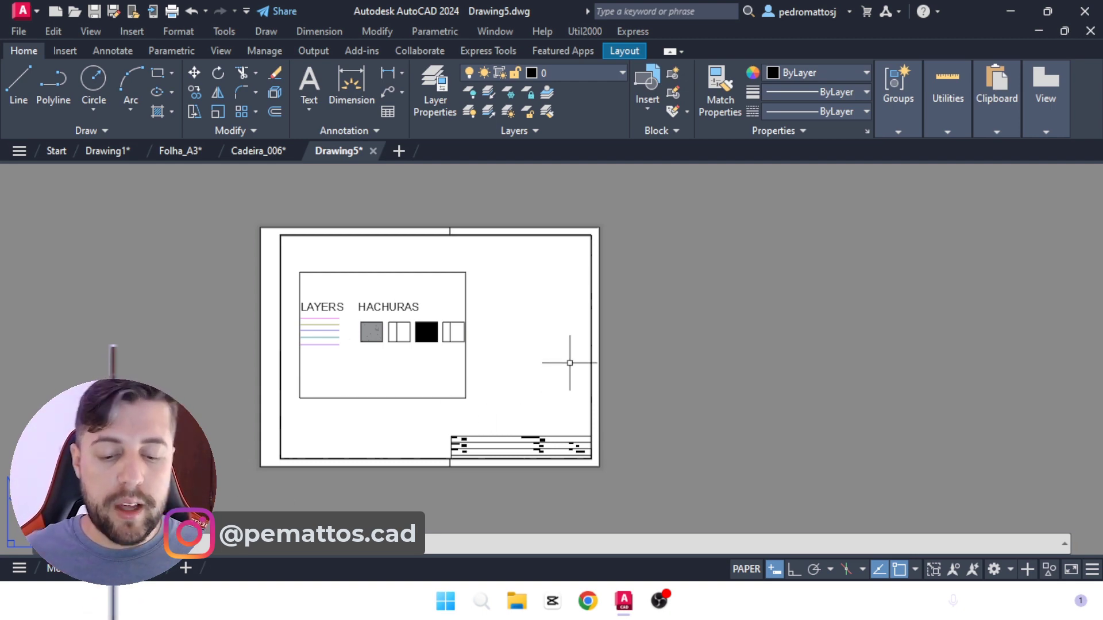
Step: Review the plot settings stored in Drawing5's A3 layout and close them without plotting
type("PLOT")
key("Return")
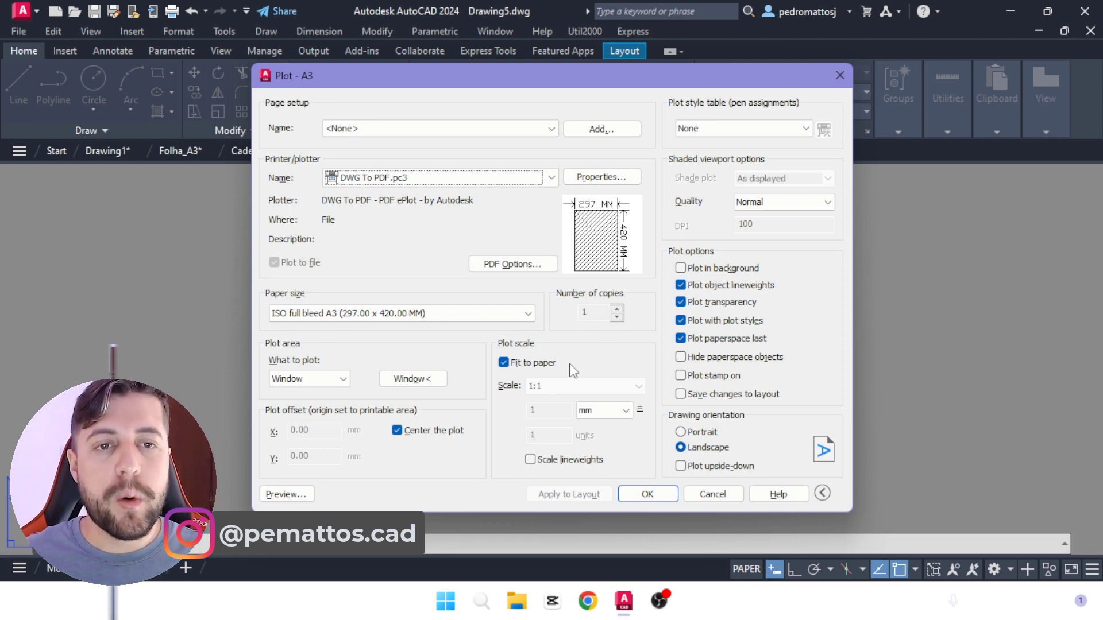
left_click(844, 77)
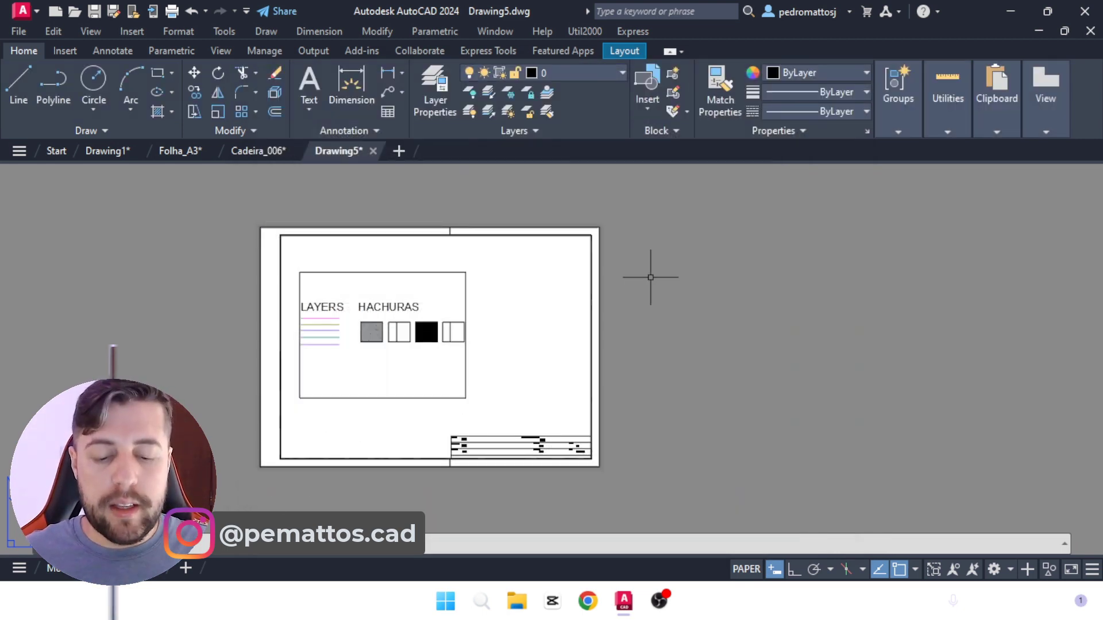
Step: Create a color-dependent plot style table from scratch named TESTE 01 and assign it in the A3 layout's plot settings
type("PLOT")
key("Return")
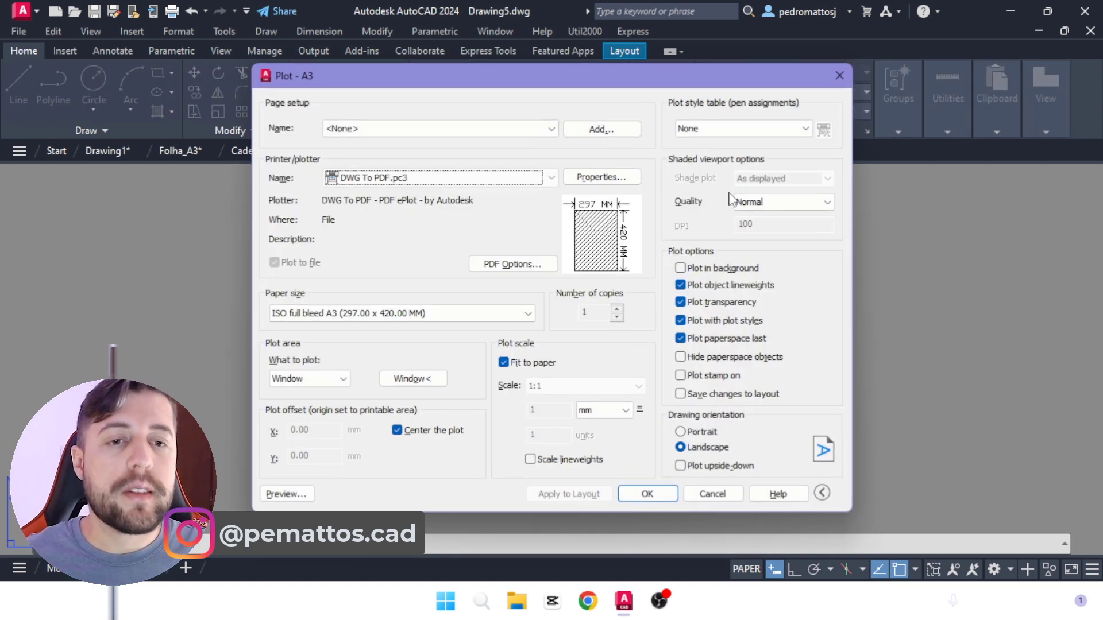
left_click(757, 128)
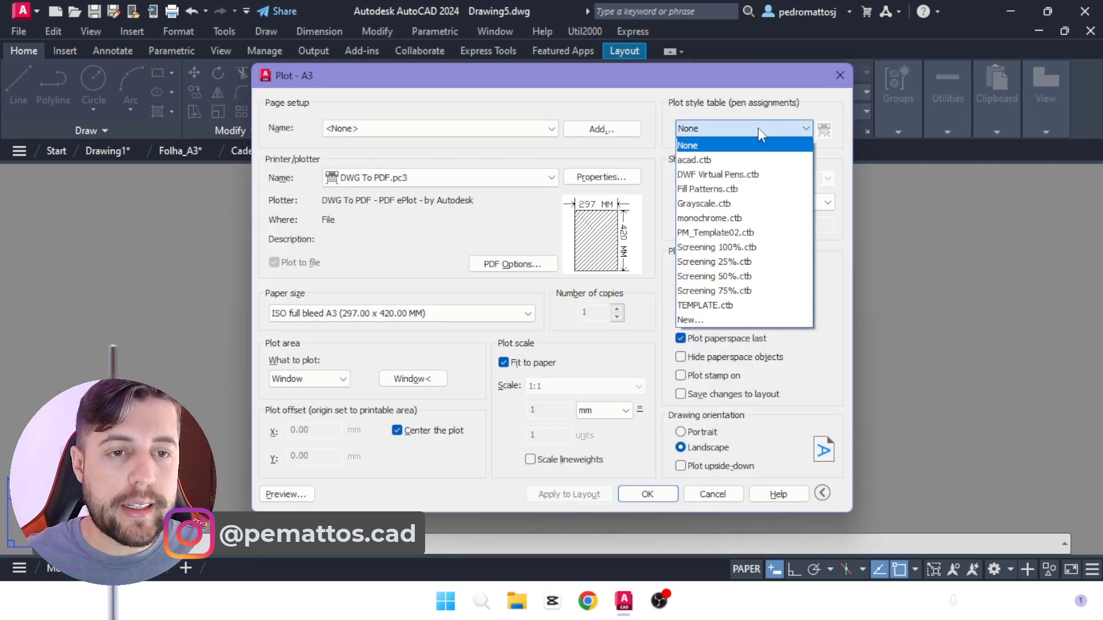
left_click(705, 320)
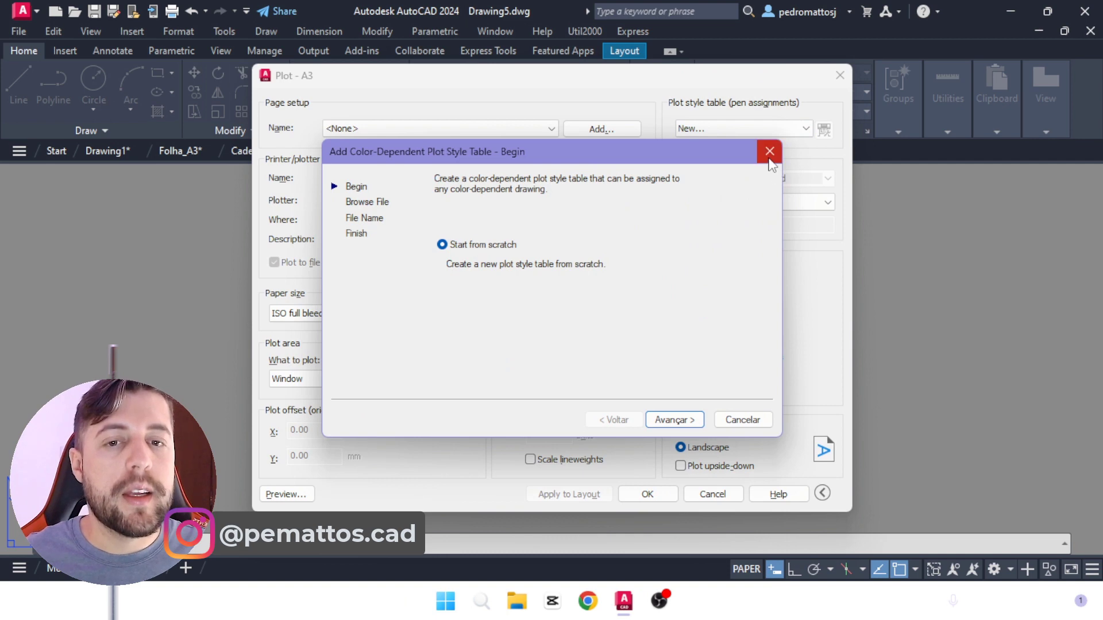
left_click(670, 421)
type("TEM")
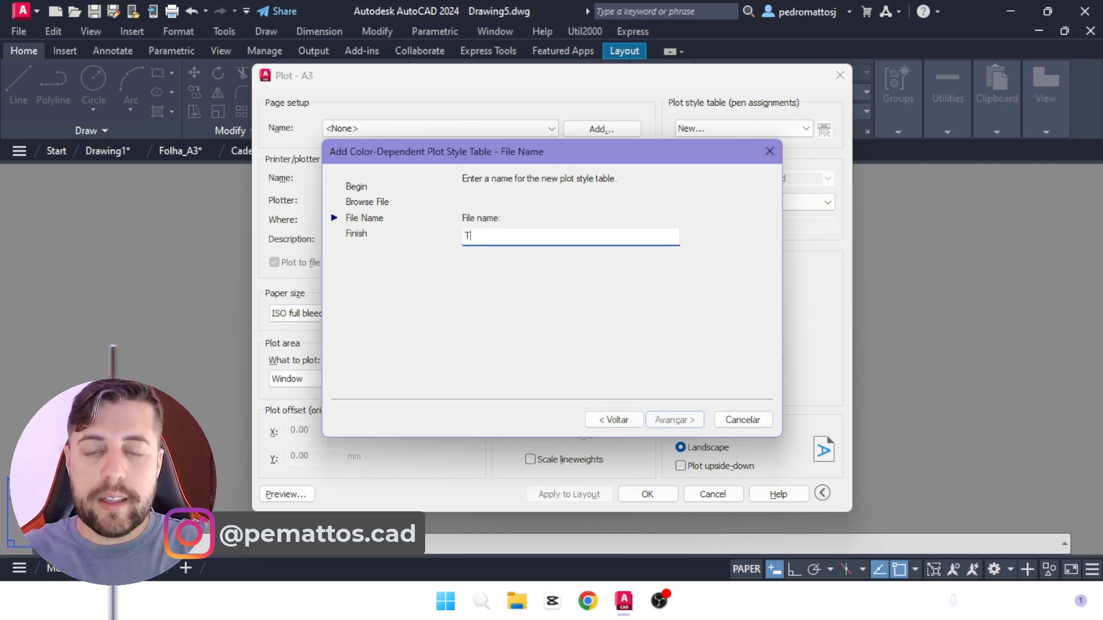
key("BackSpace")
key("BackSpace")
key("BackSpace")
type("TE")
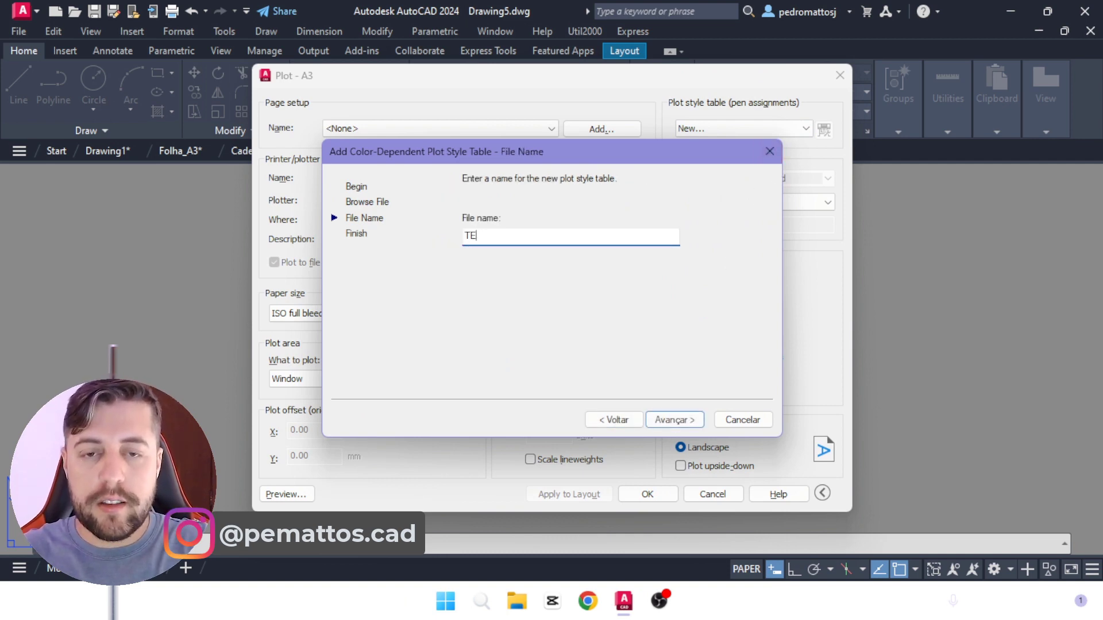
type("STE 01")
left_click(671, 420)
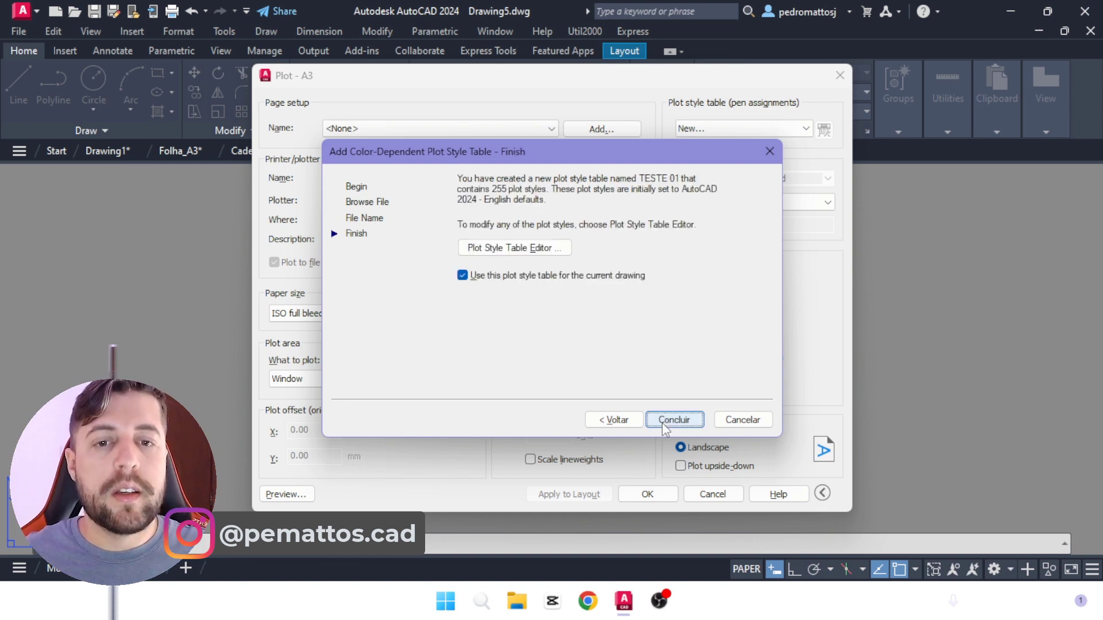
left_click(671, 421)
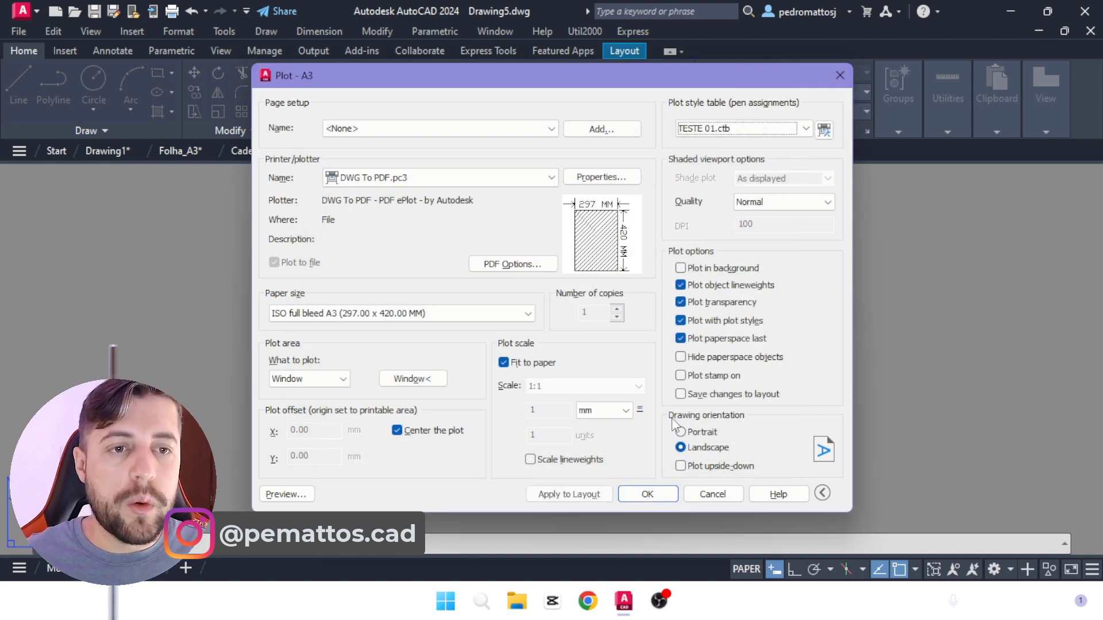
Step: Edit the TESTE 01.ctb plot style table and set the plot color of all styles, Color 1 through Color 255, to Black
left_click(824, 130)
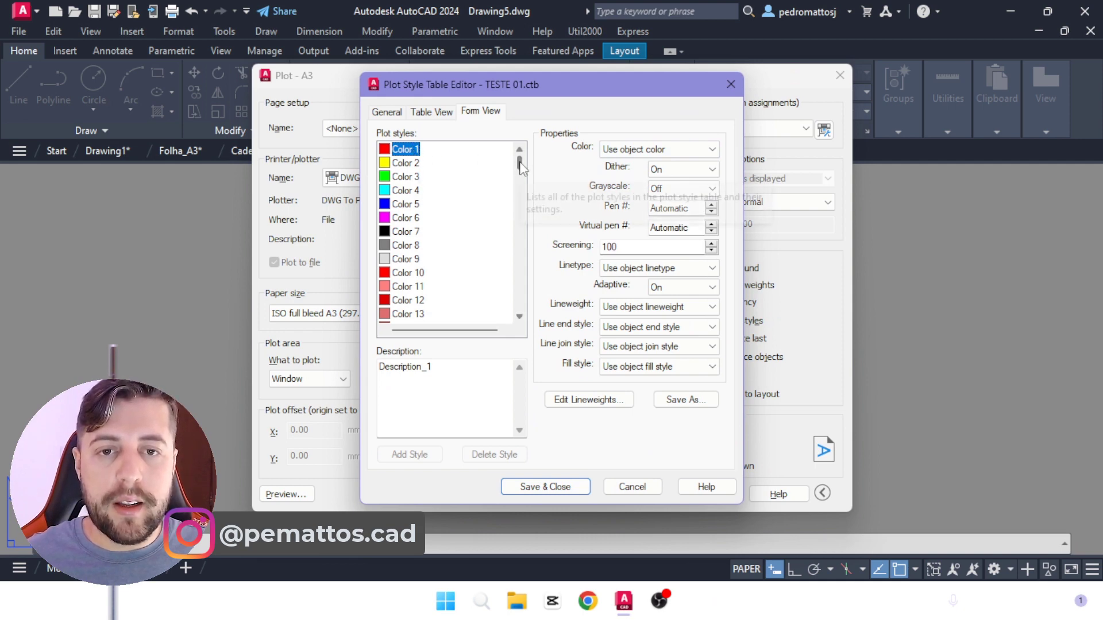
left_click_drag(519, 161, 518, 317)
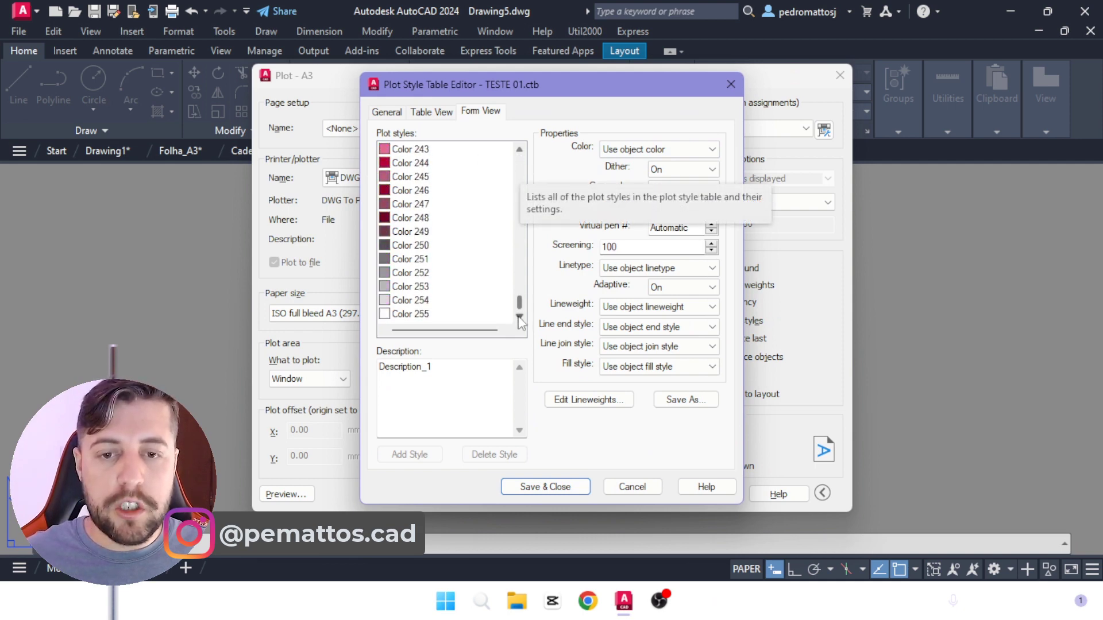
left_click(434, 315, "shift")
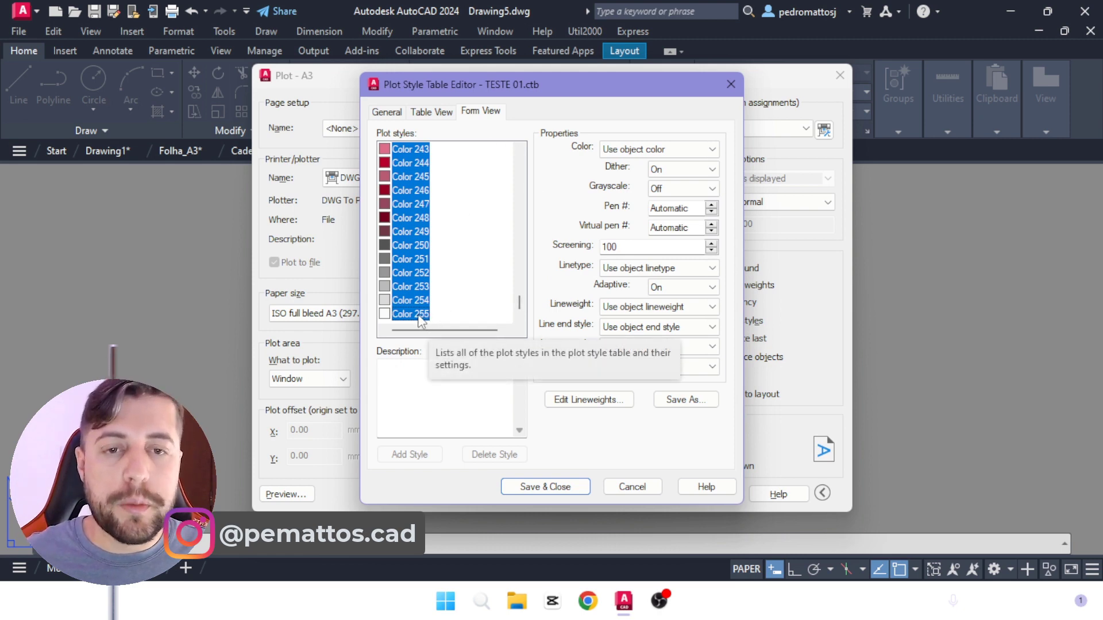
left_click_drag(519, 305, 520, 143)
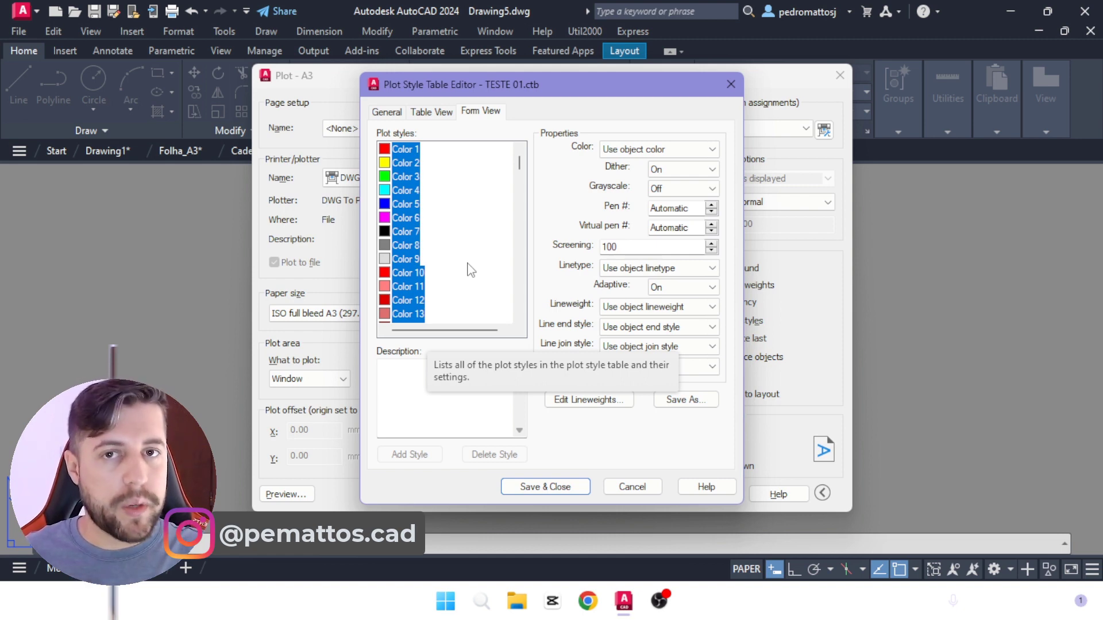
left_click(632, 149)
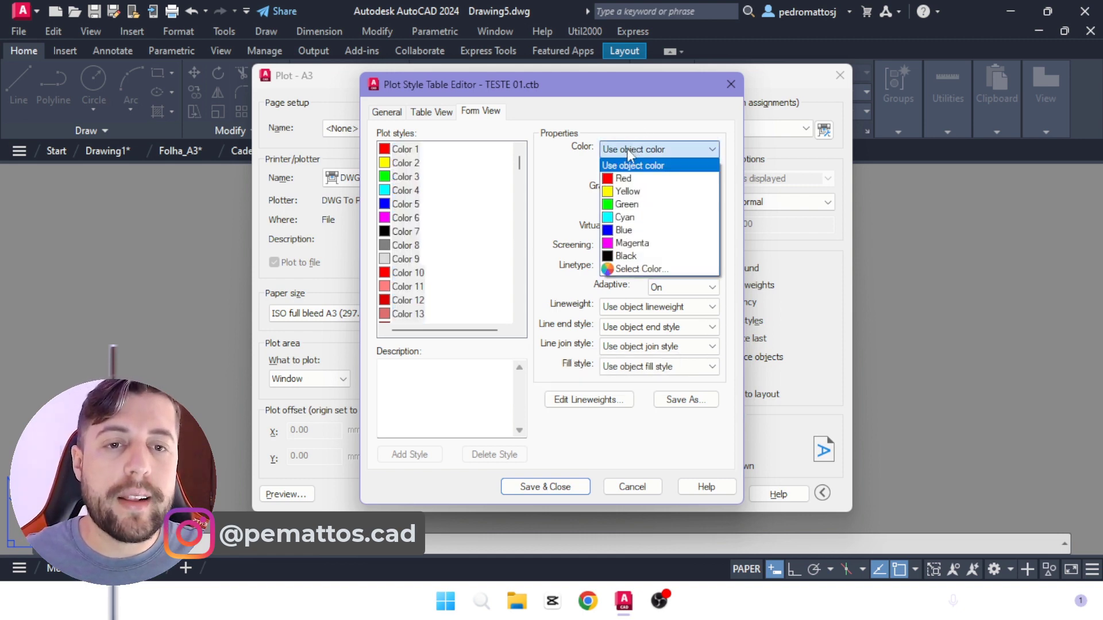
left_click(627, 255)
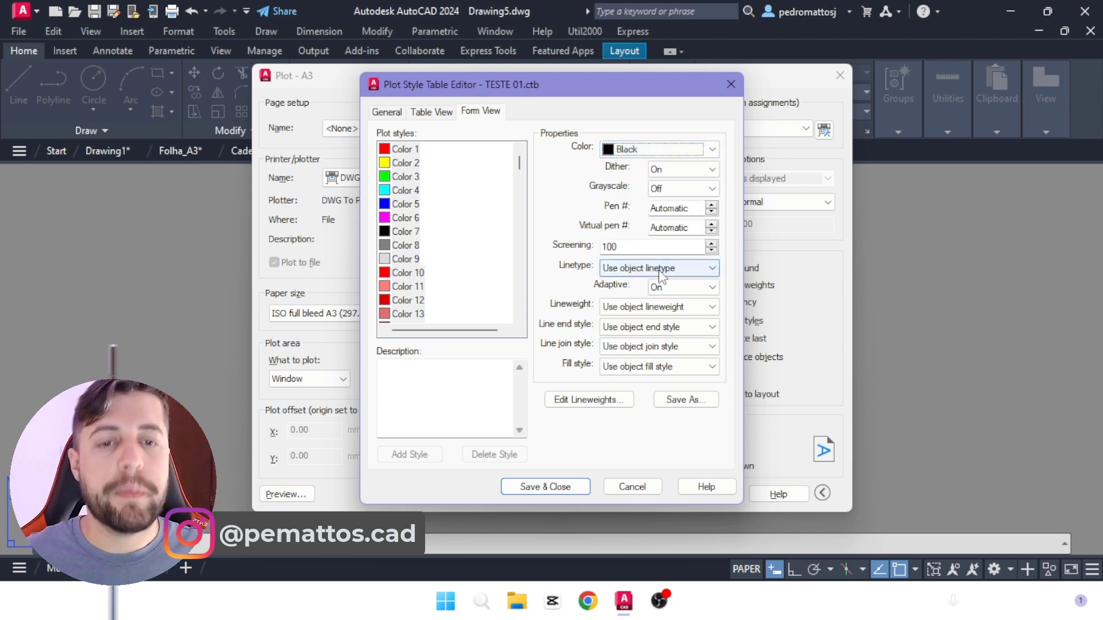
Step: Set all the selected plot styles to Solid linetype and 0.0000 mm lineweight, save the table and close the plot settings
left_click(630, 270)
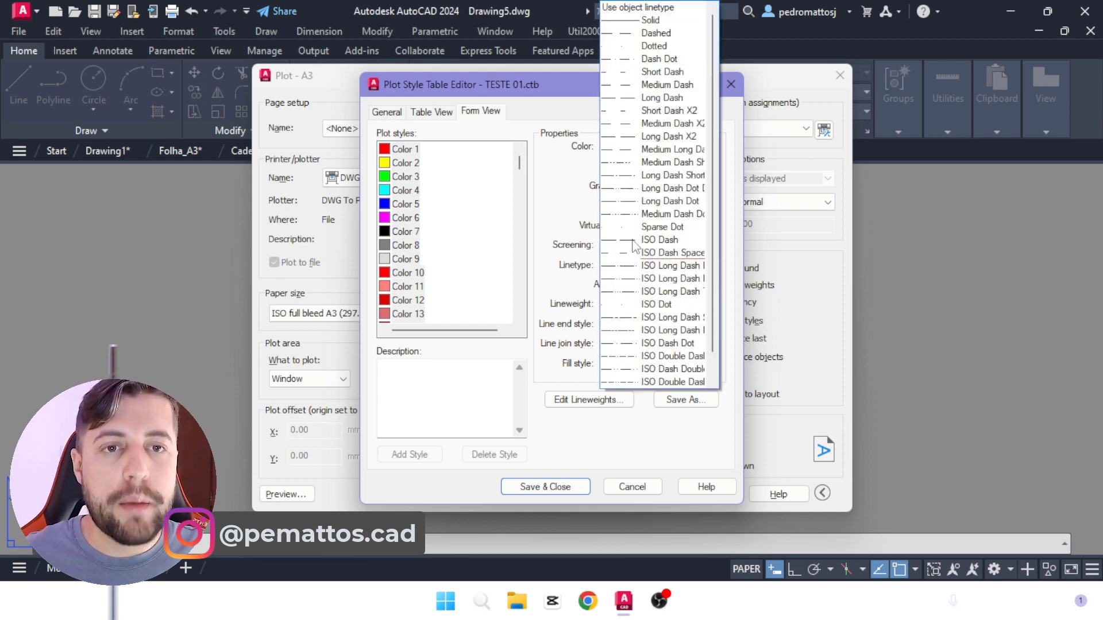
left_click(658, 21)
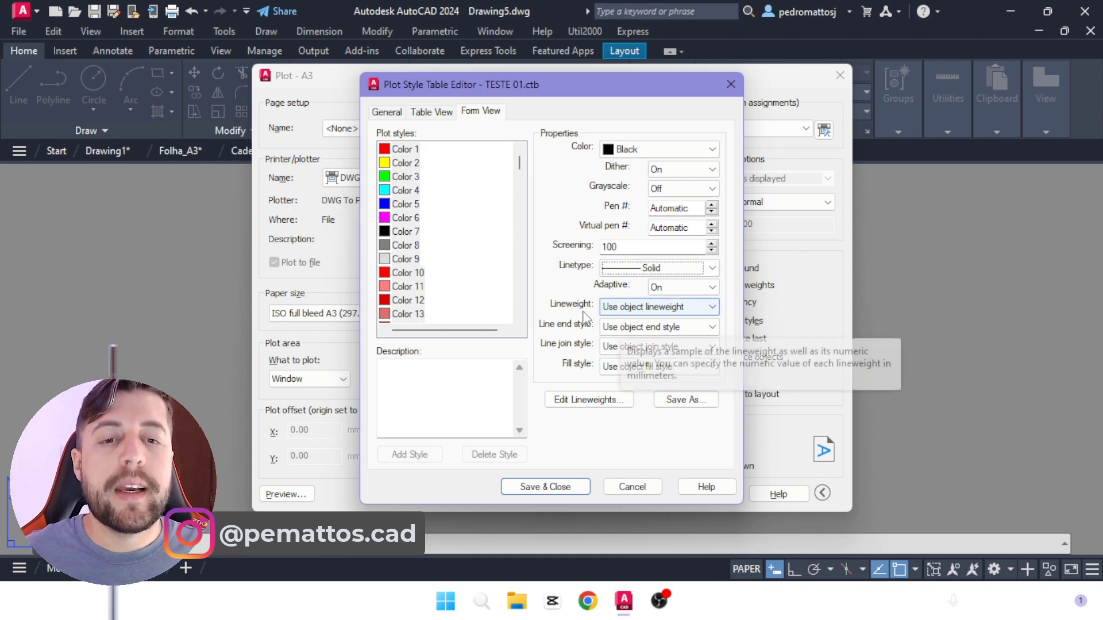
left_click(613, 309)
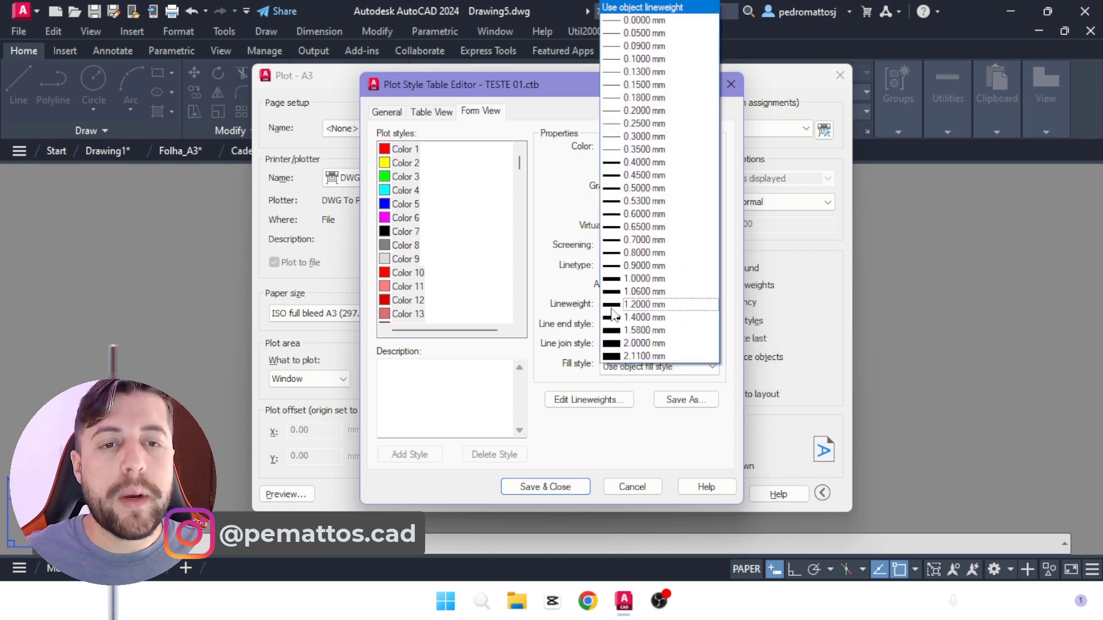
left_click(644, 21)
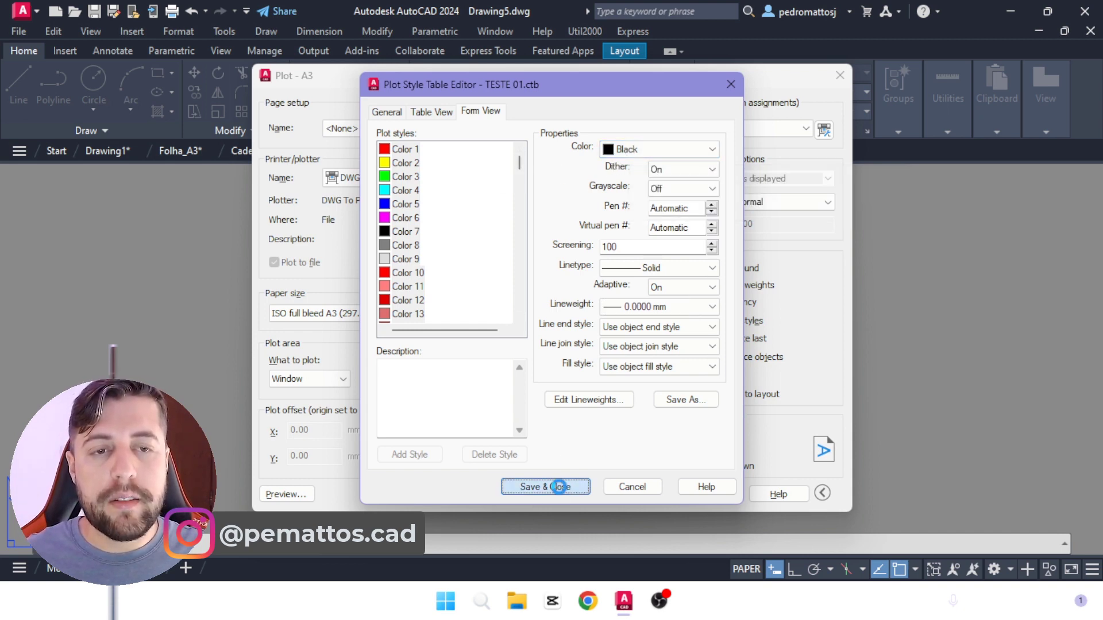
left_click(558, 486)
left_click(844, 83)
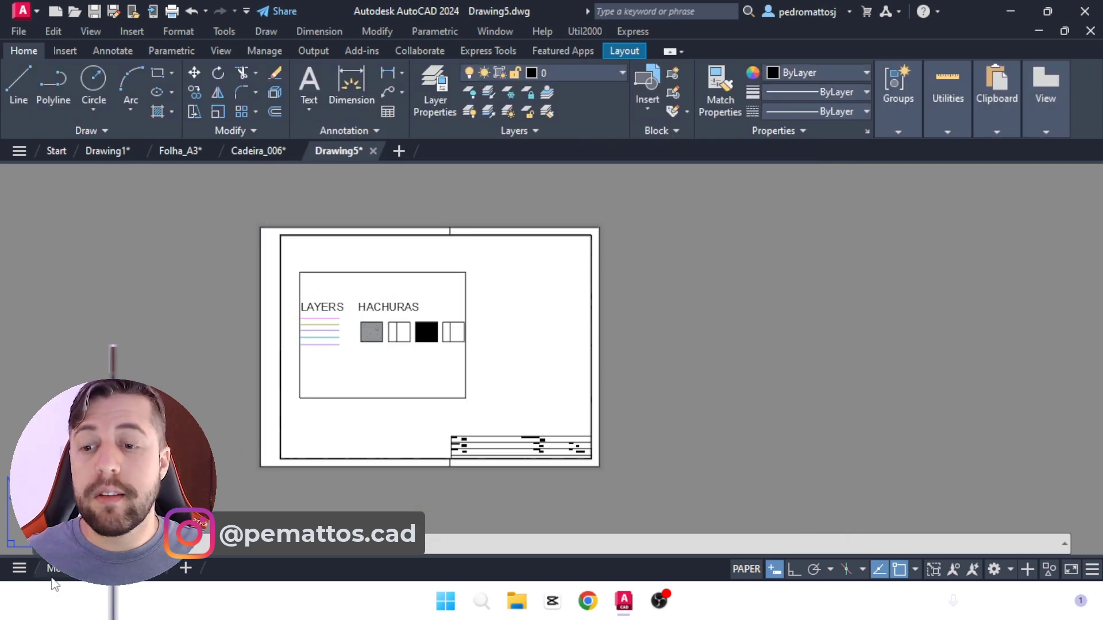
Step: Check the color numbers assigned to the layers in Drawing5's model space, then return to the A3 layout
left_click(53, 568)
left_click(432, 96)
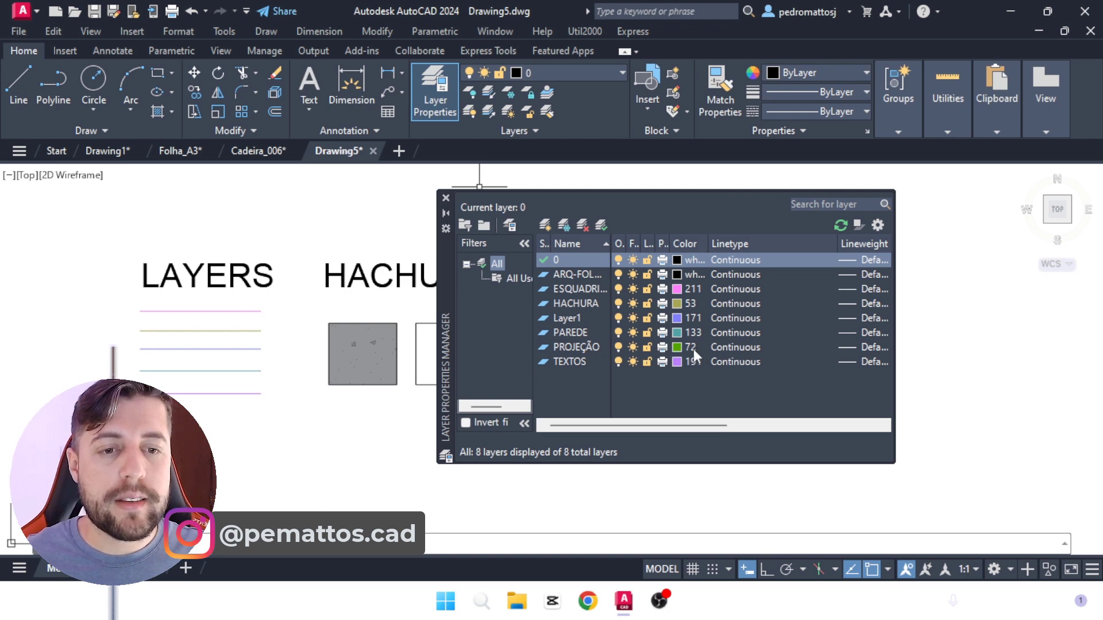
left_click(446, 198)
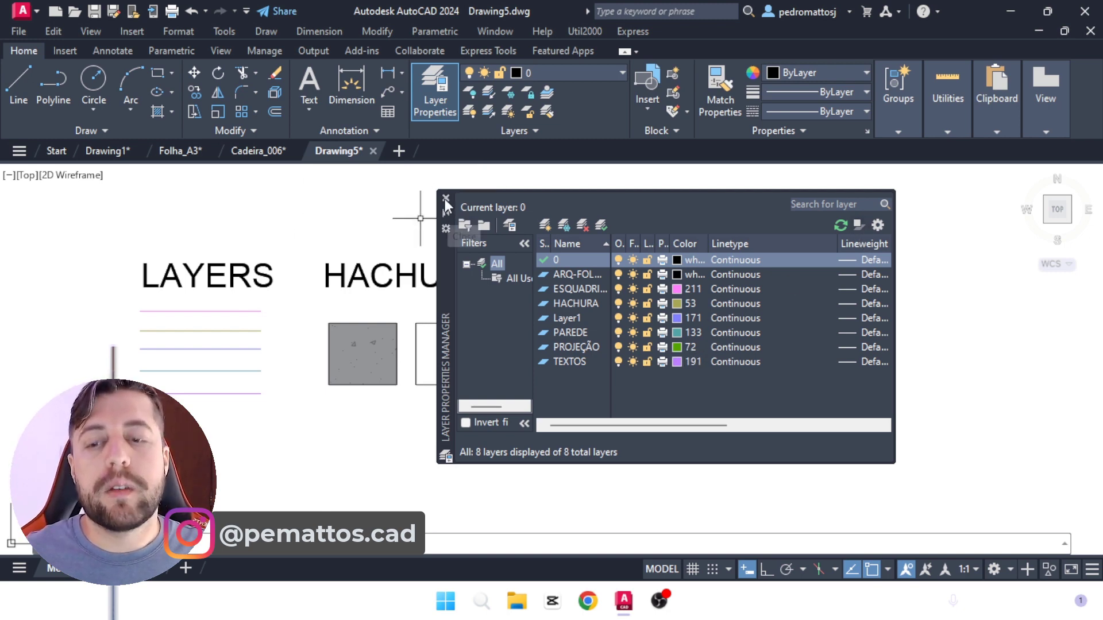
left_click(87, 568)
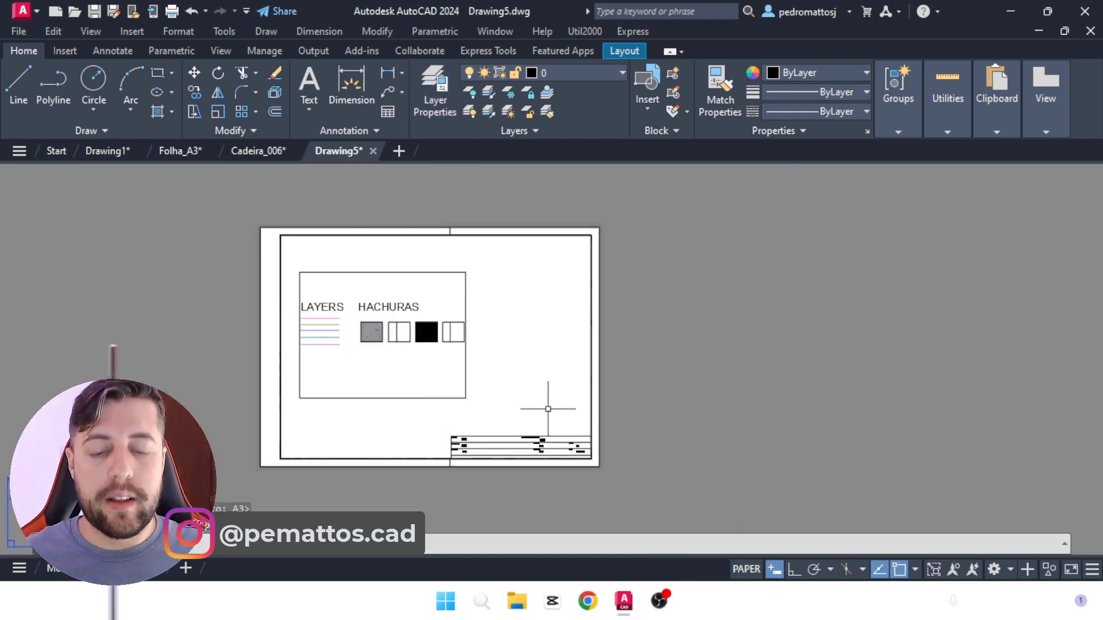
Step: Set Color 72 in TESTE 01.ctb to the Dashed linetype, save the table and apply the plot settings to the A3 layout
type("PLOT")
key("Return")
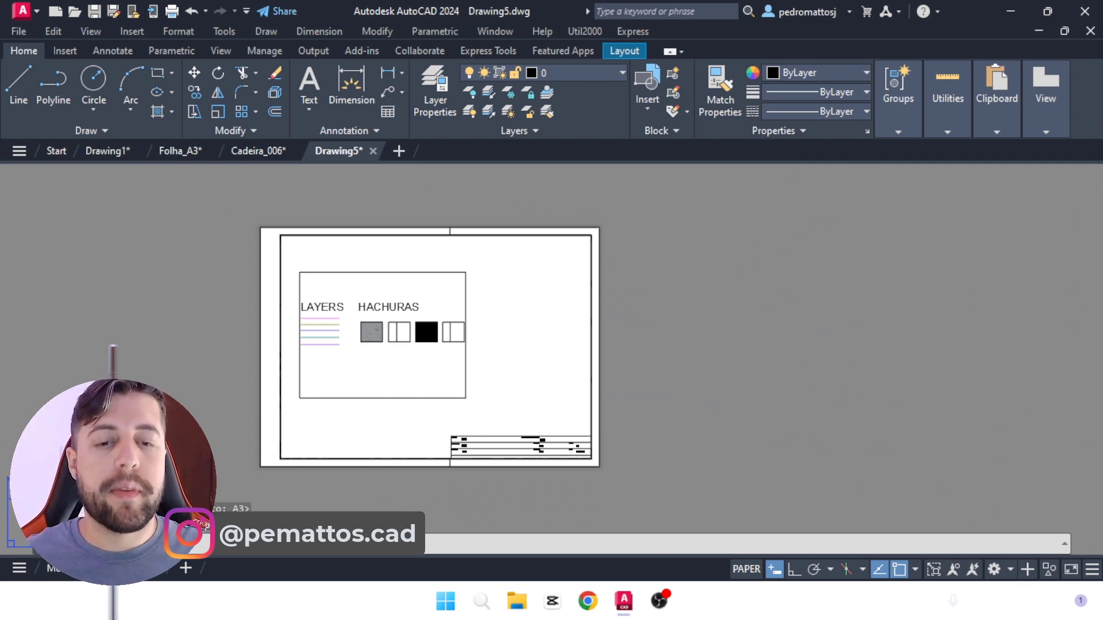
left_click(816, 132)
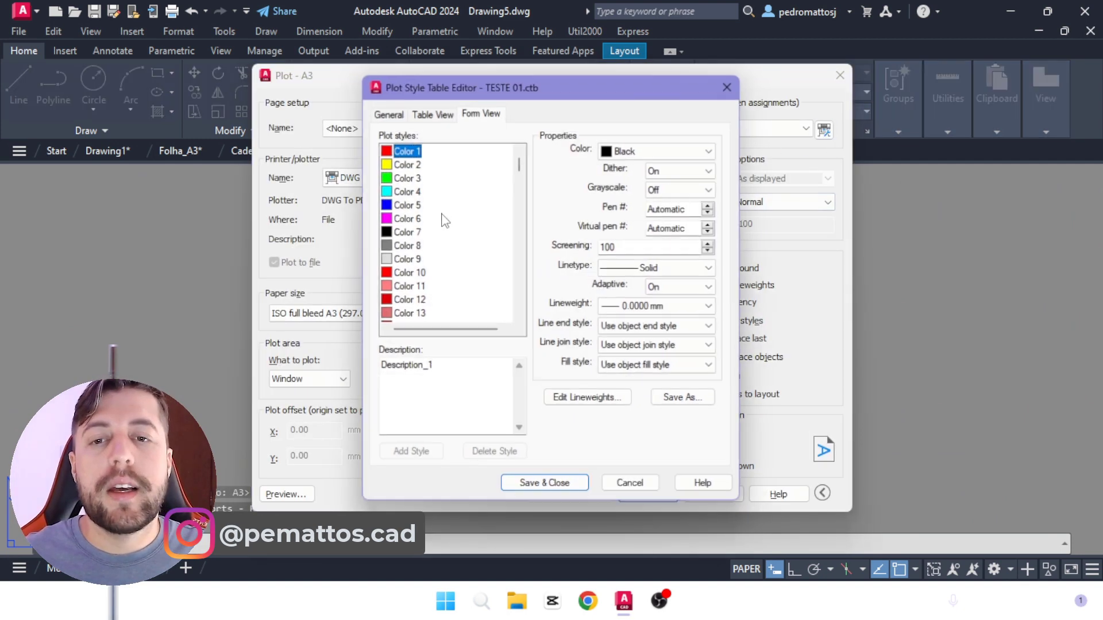
left_click_drag(519, 164, 515, 211)
left_click(411, 149)
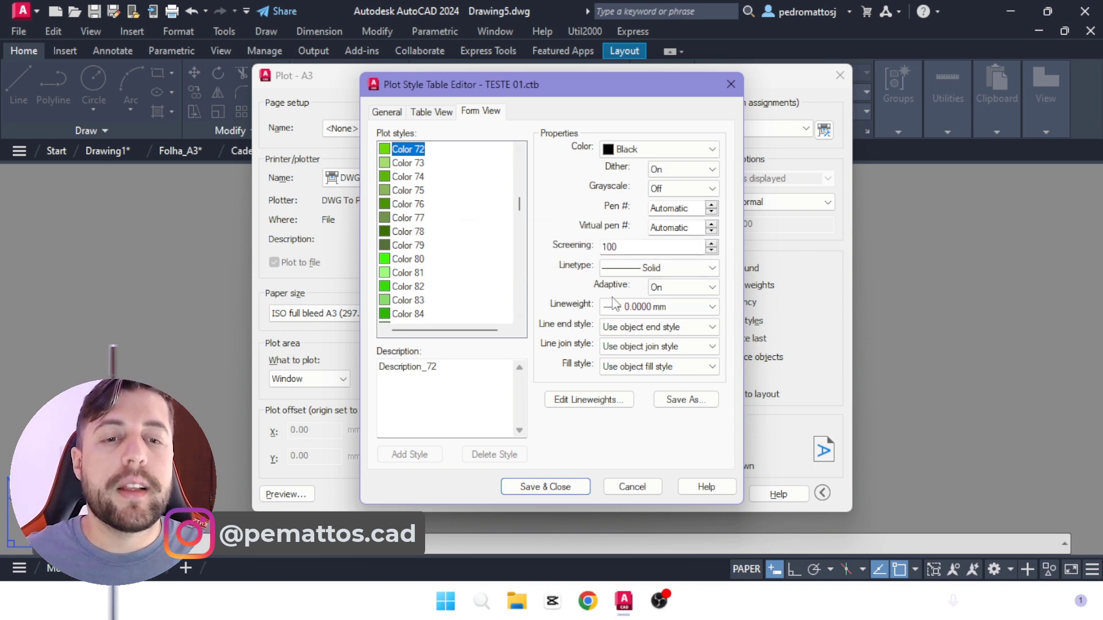
left_click(622, 275)
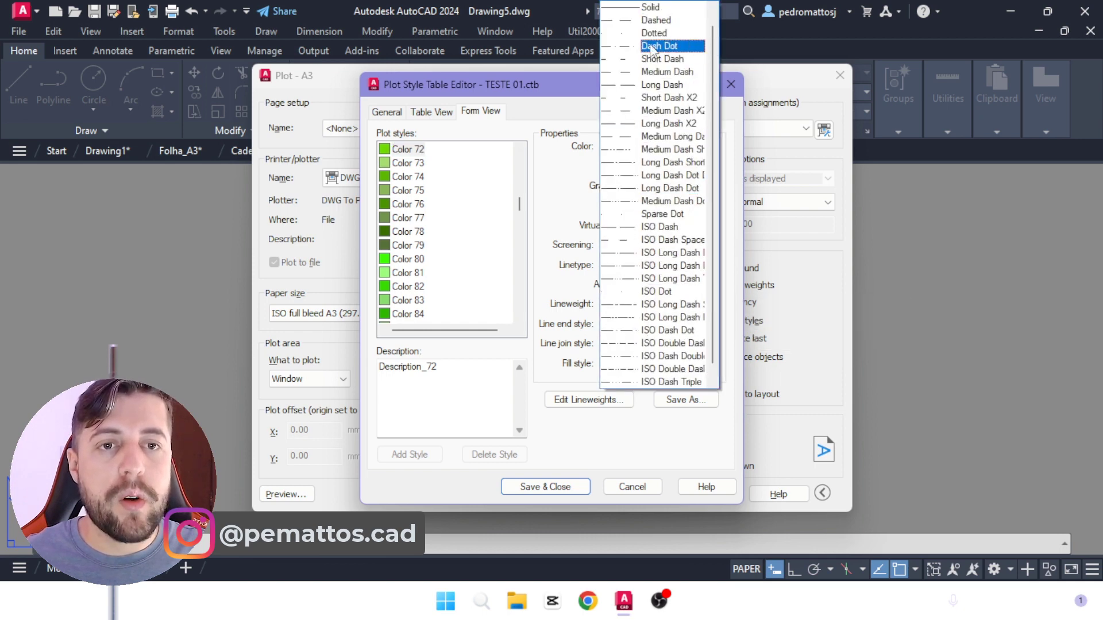
left_click(655, 21)
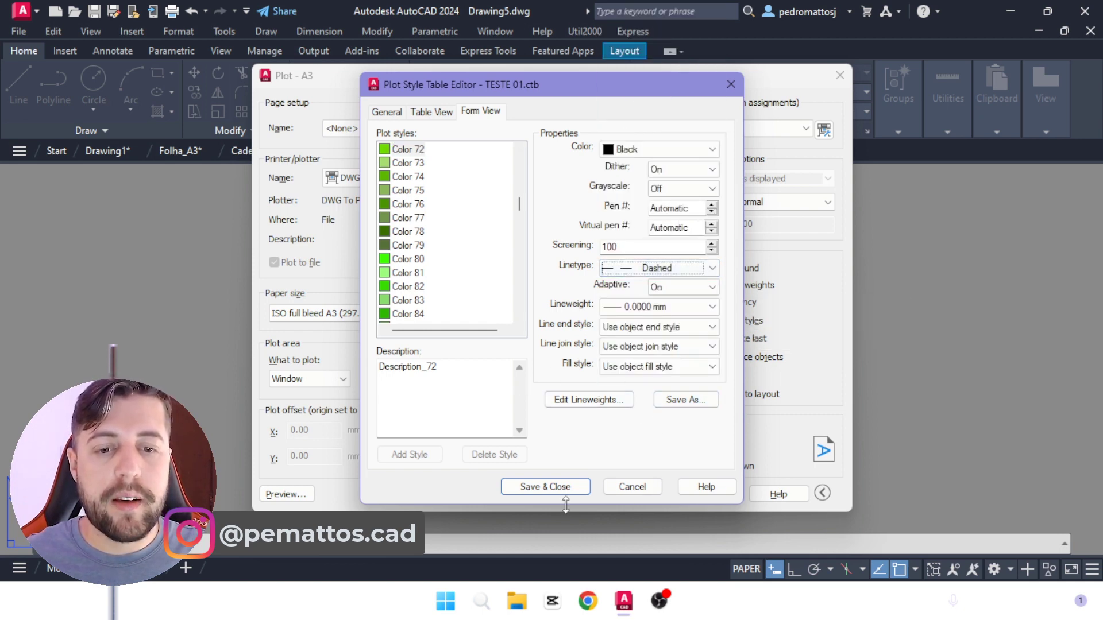
left_click(535, 487)
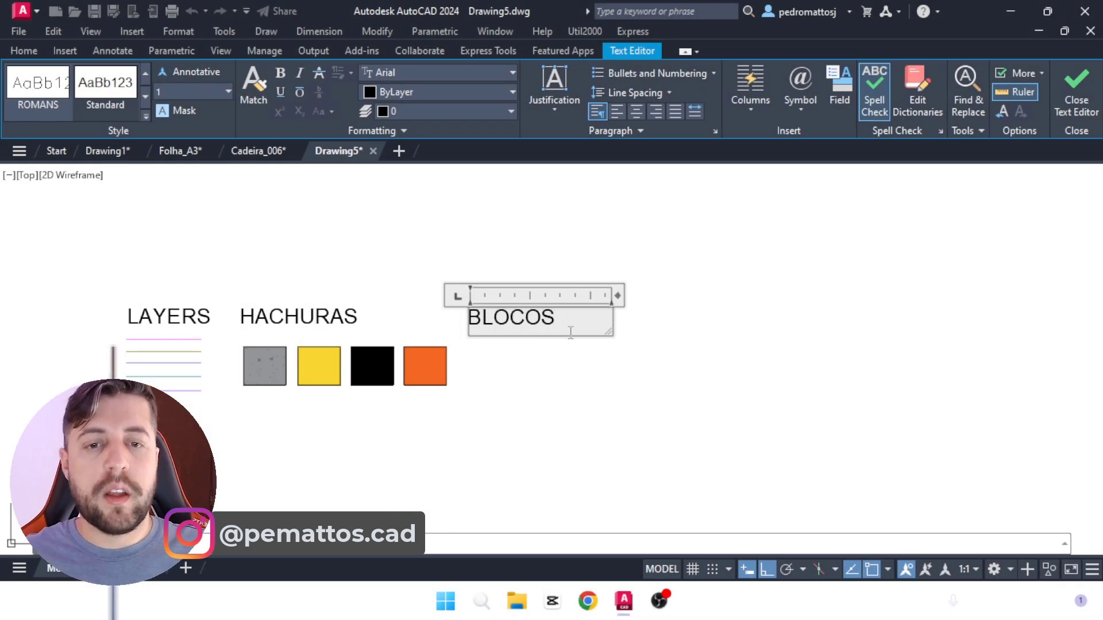
left_click(698, 345)
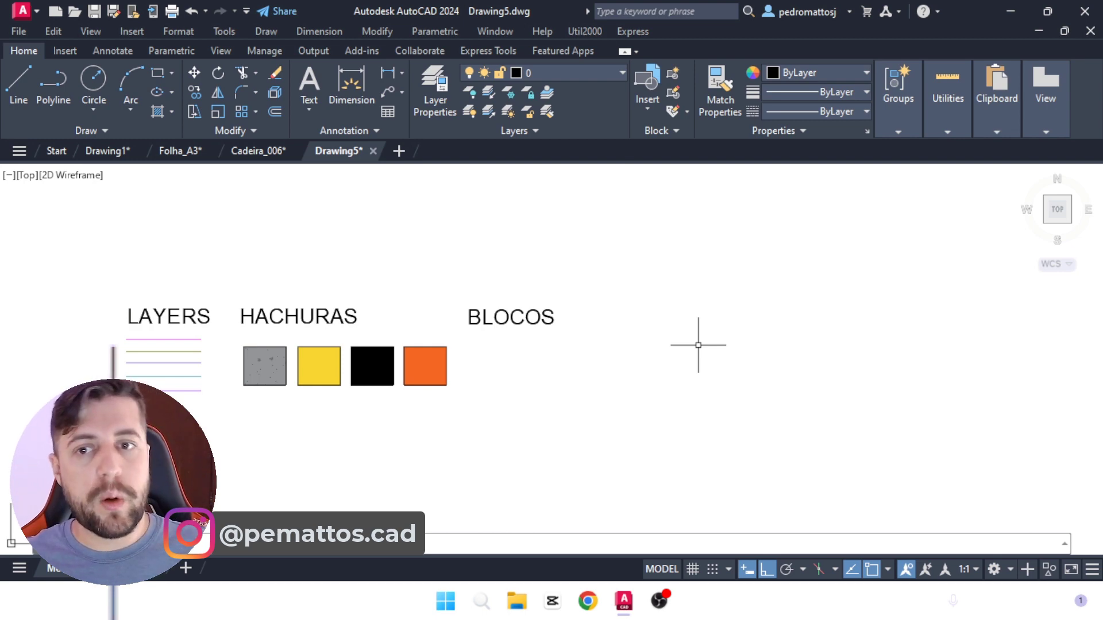
Step: Switch to the Cadeira_006 drawing and assign all of the chair's geometry to layer 0
left_click(258, 150)
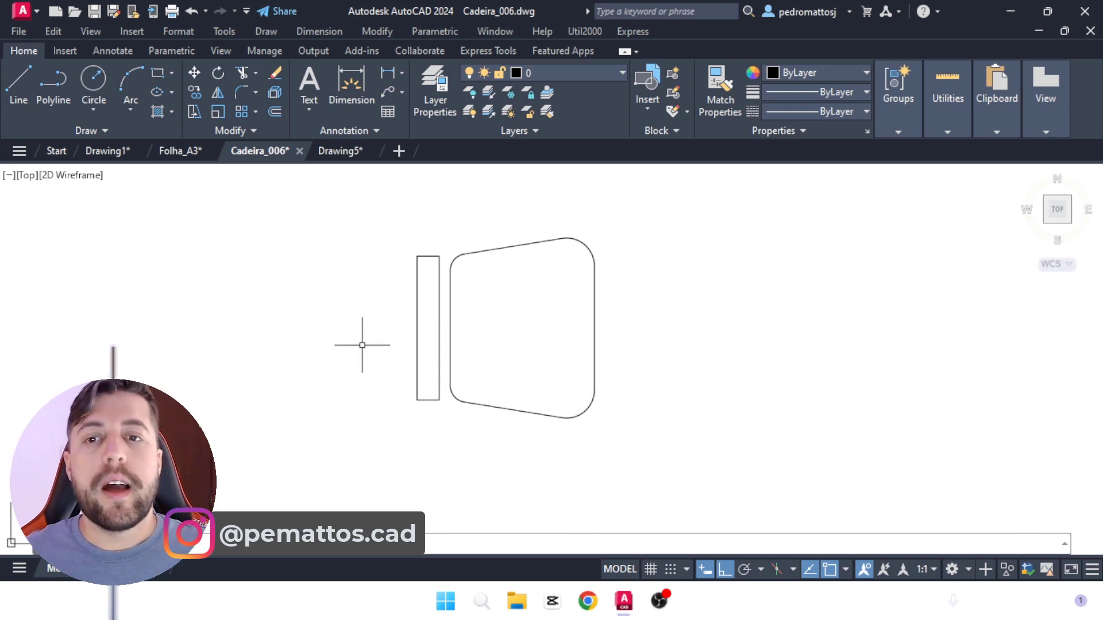
left_click(670, 458)
left_click(377, 214)
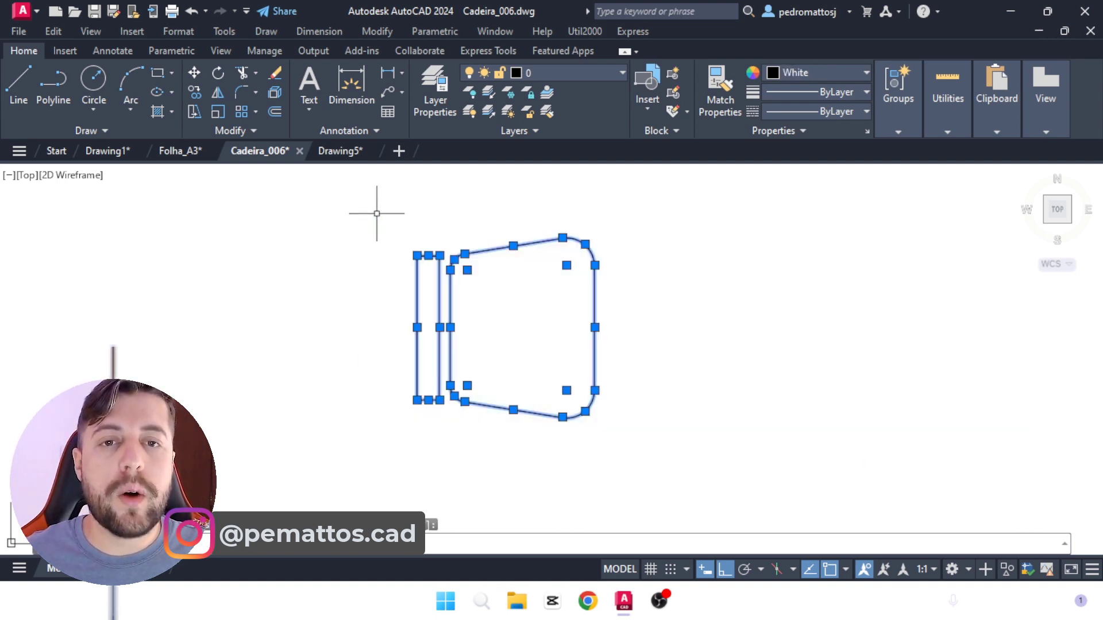
left_click(522, 74)
left_click(528, 89)
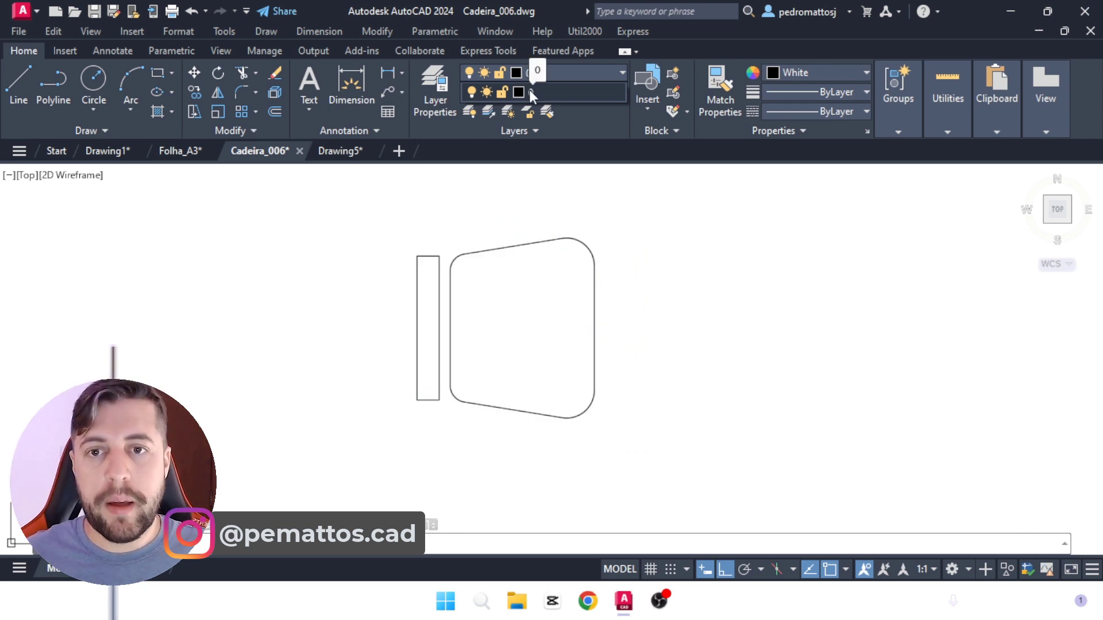
Step: Review the layer list and layer color in the Cadeira_006 drawing
left_click(274, 94)
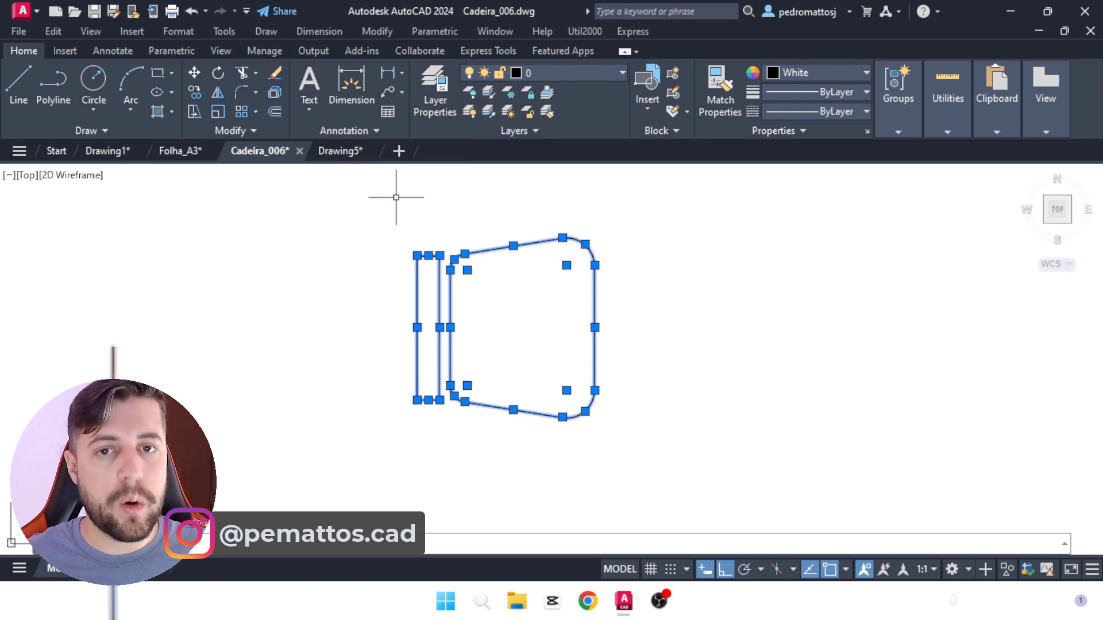
left_click(447, 89)
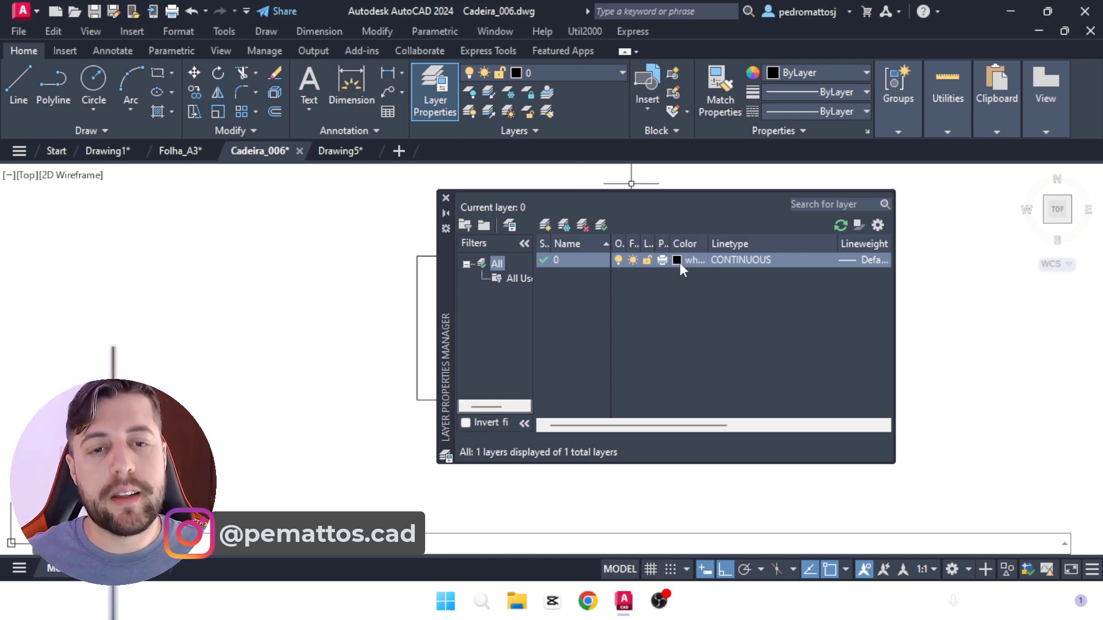
left_click(446, 198)
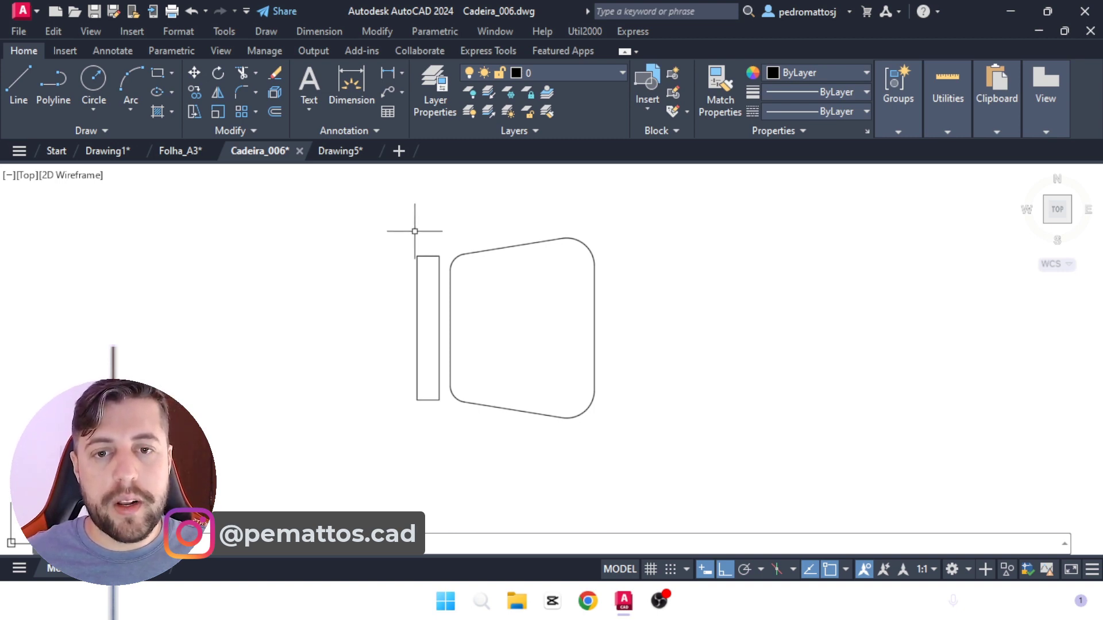
Step: Assign the whole chair to layer 0 again and copy it into Drawing5's model space beneath the BLOCOS heading
left_click(384, 231)
left_click(652, 455)
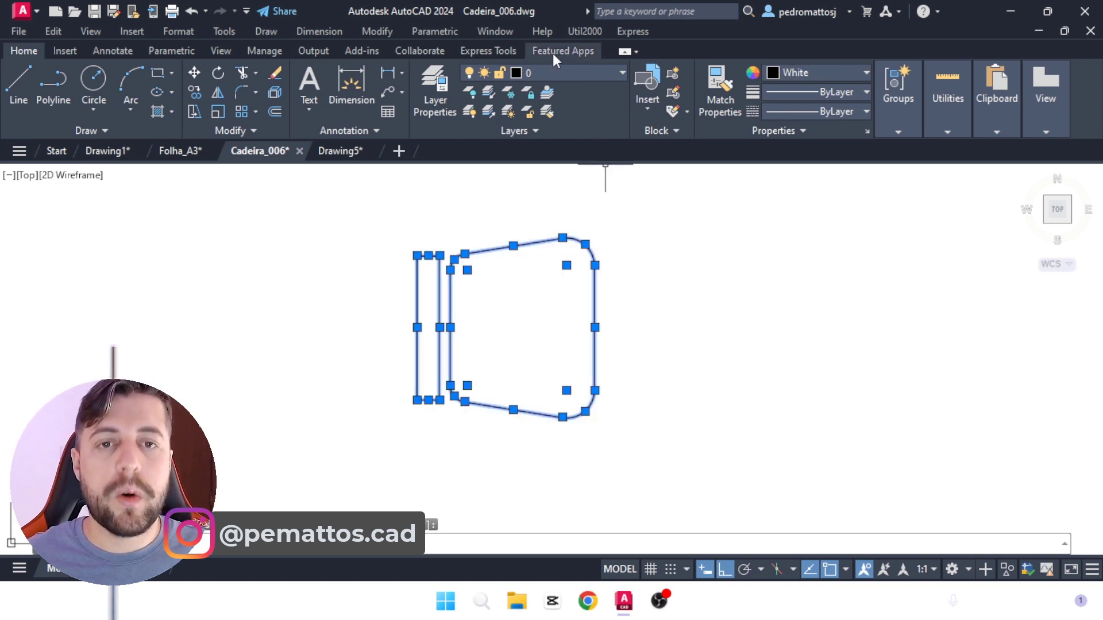
left_click(557, 68)
left_click(548, 95)
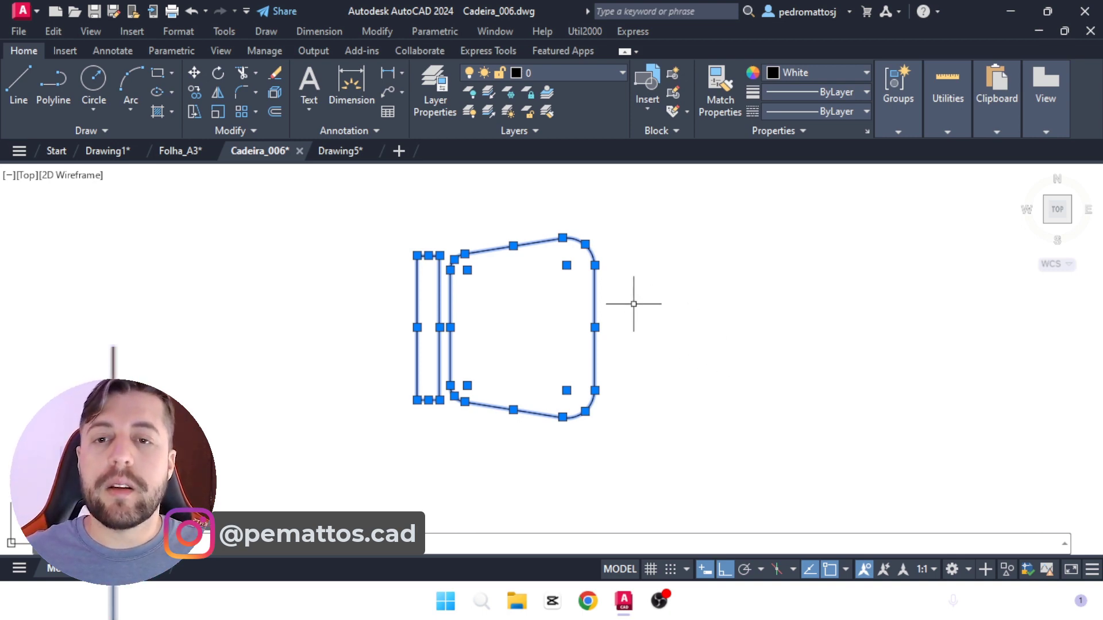
left_click(339, 150)
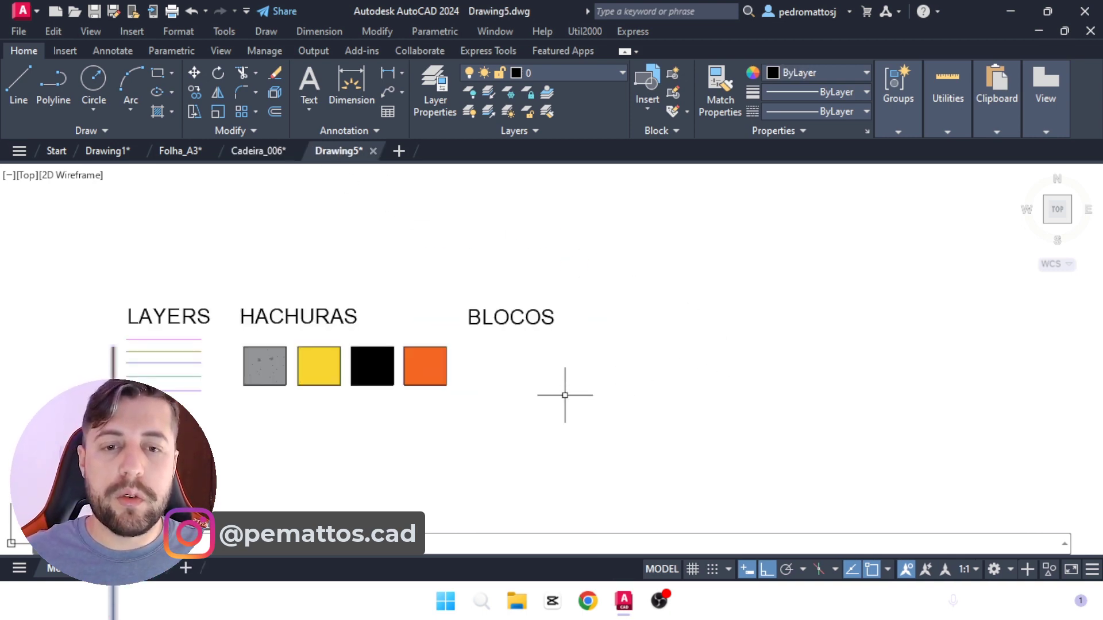
key("ctrl+v")
scroll(493, 358, "up", 4)
left_click(493, 358)
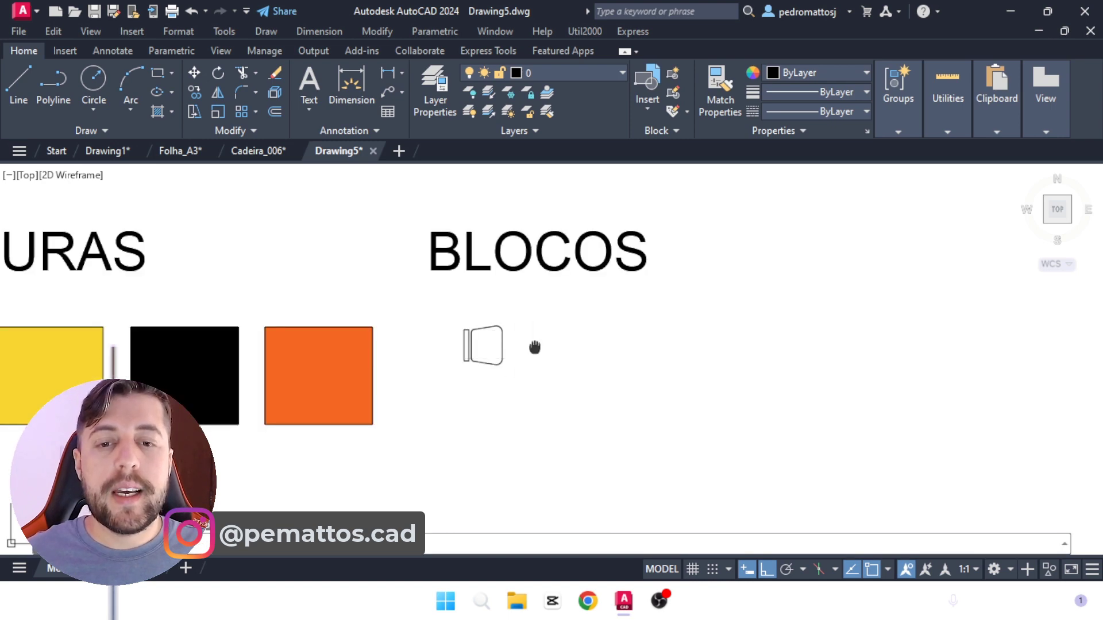
scroll(471, 350, "up", 3)
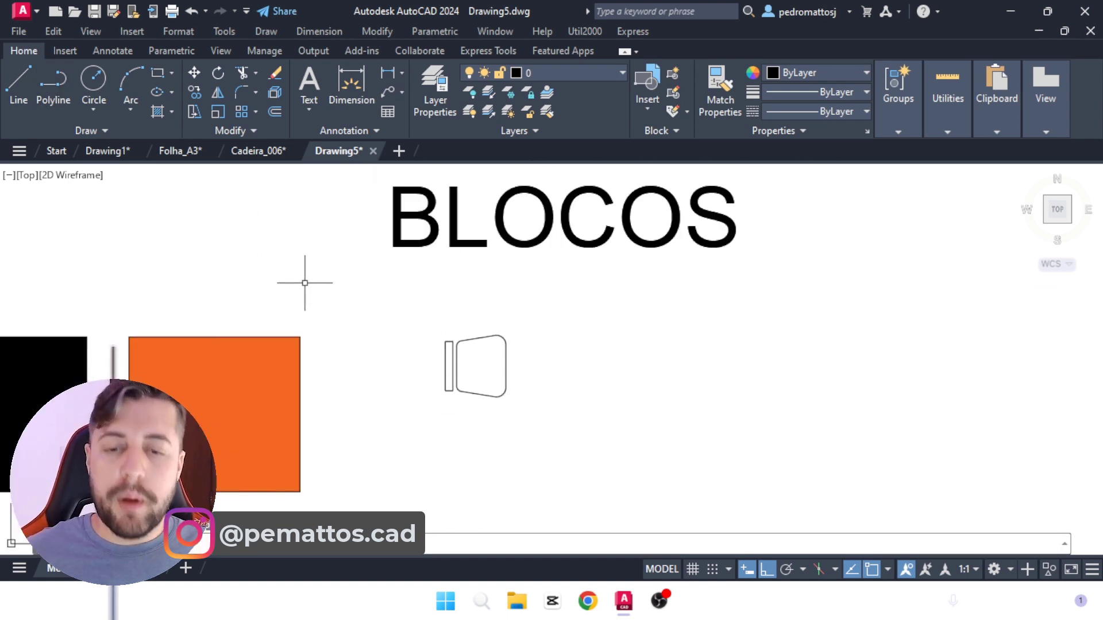
Step: Copy the chair beneath BLOCOS horizontally to the right by about 3.61 units
type("co")
key("Return")
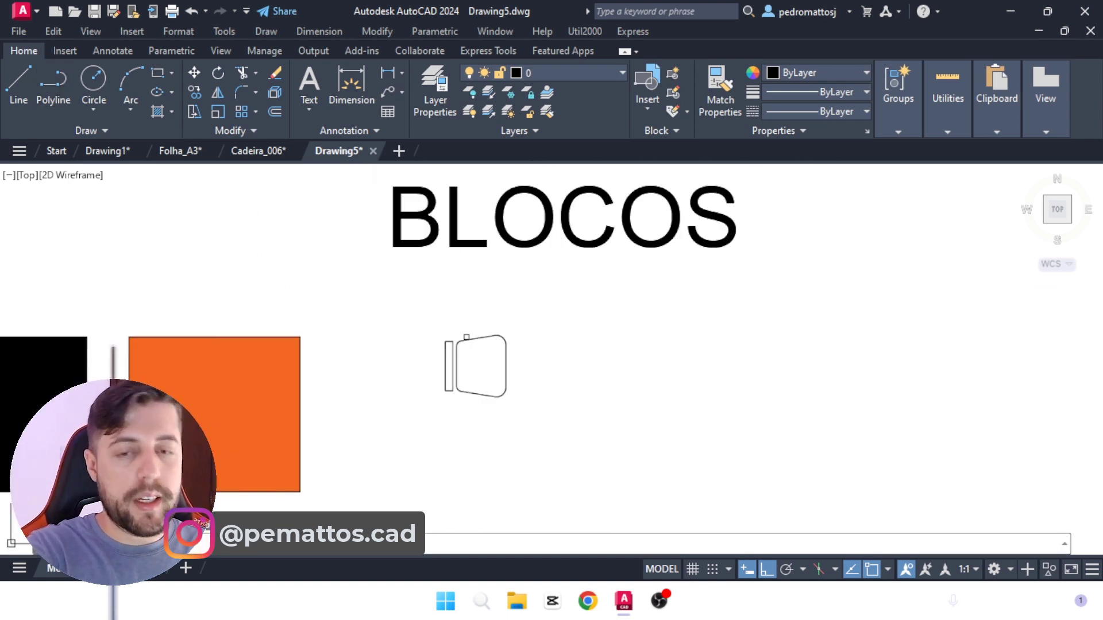
left_click(392, 295)
key("Return")
left_click(493, 349)
left_click(711, 354)
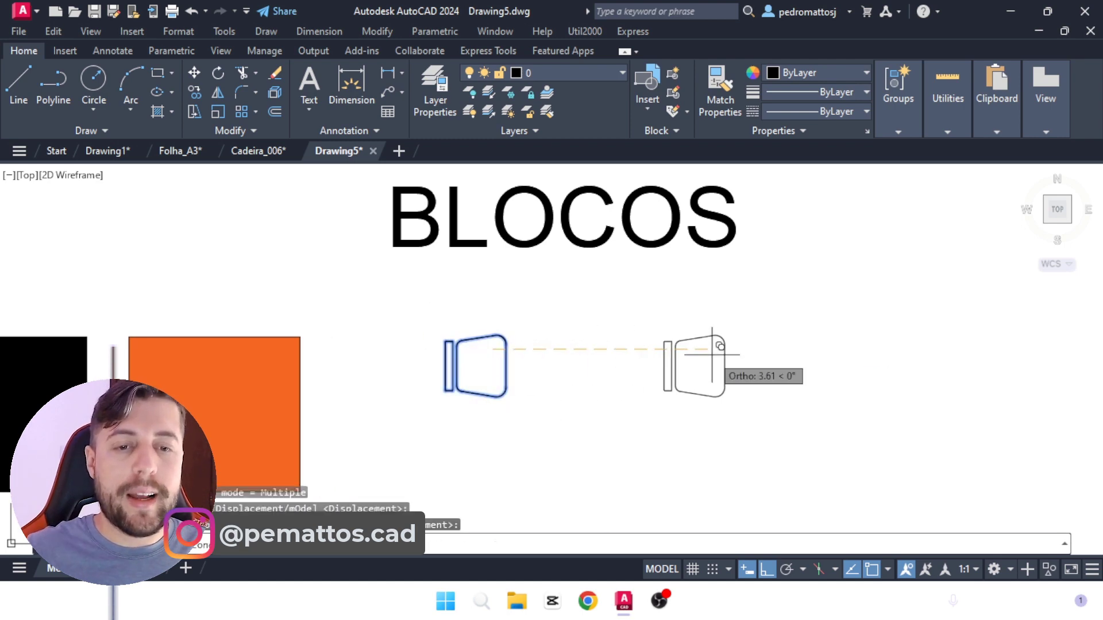
scroll(609, 368, "up", 3)
key("Escape")
Step: Measure the height of the original chair's backrest with a trial linear dimension between its two outer corners
left_click(388, 72)
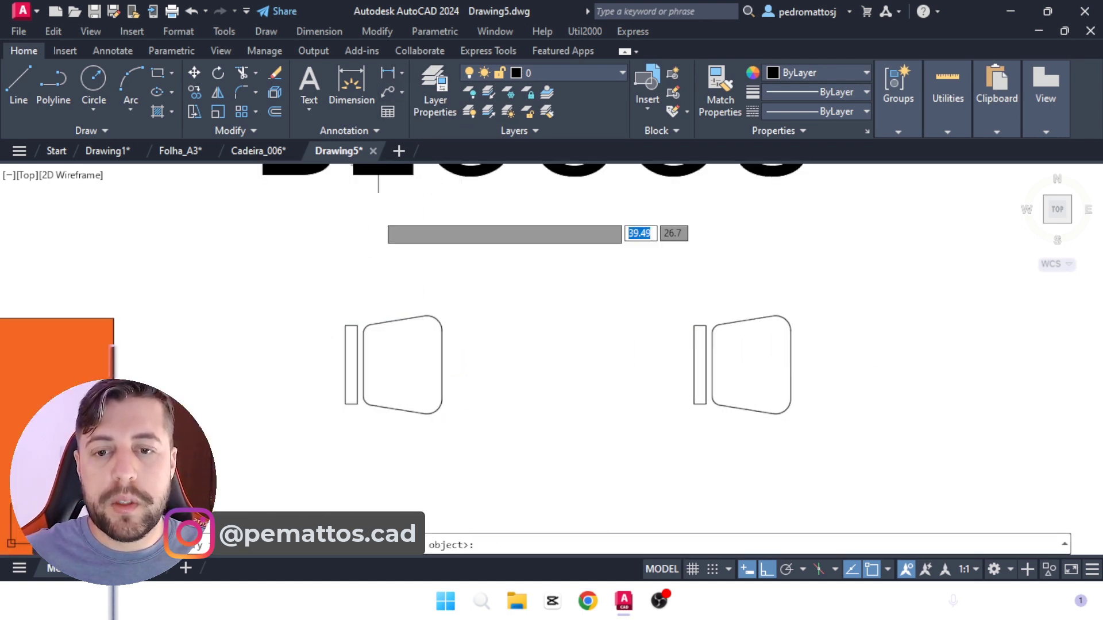
left_click(345, 404)
left_click(345, 326)
scroll(279, 319, "down", 5)
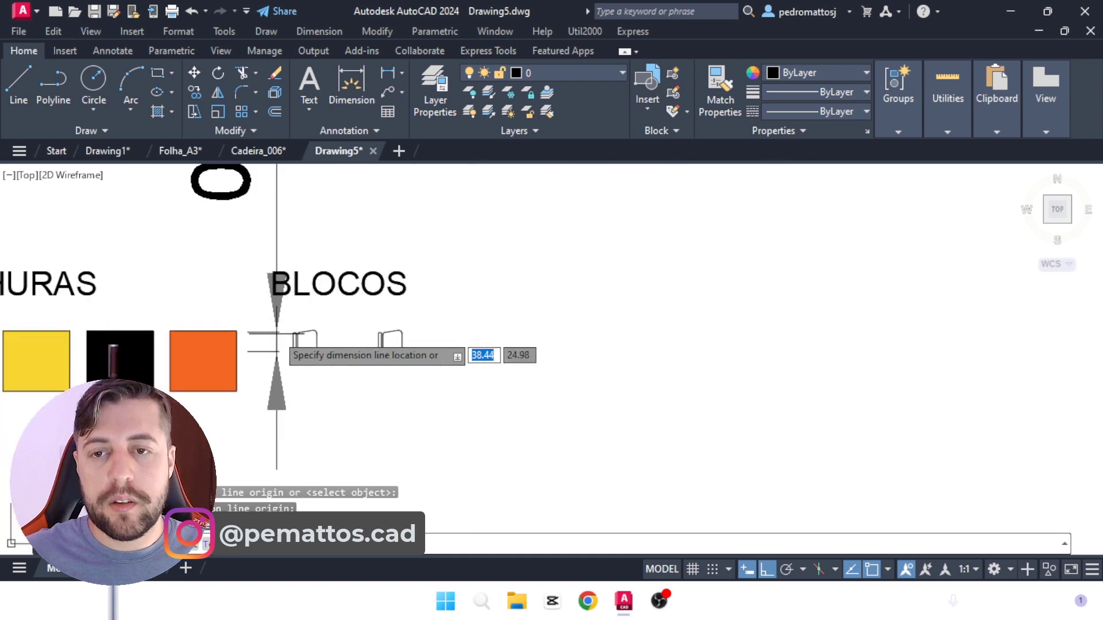
scroll(283, 362, "up", 8)
key("Escape")
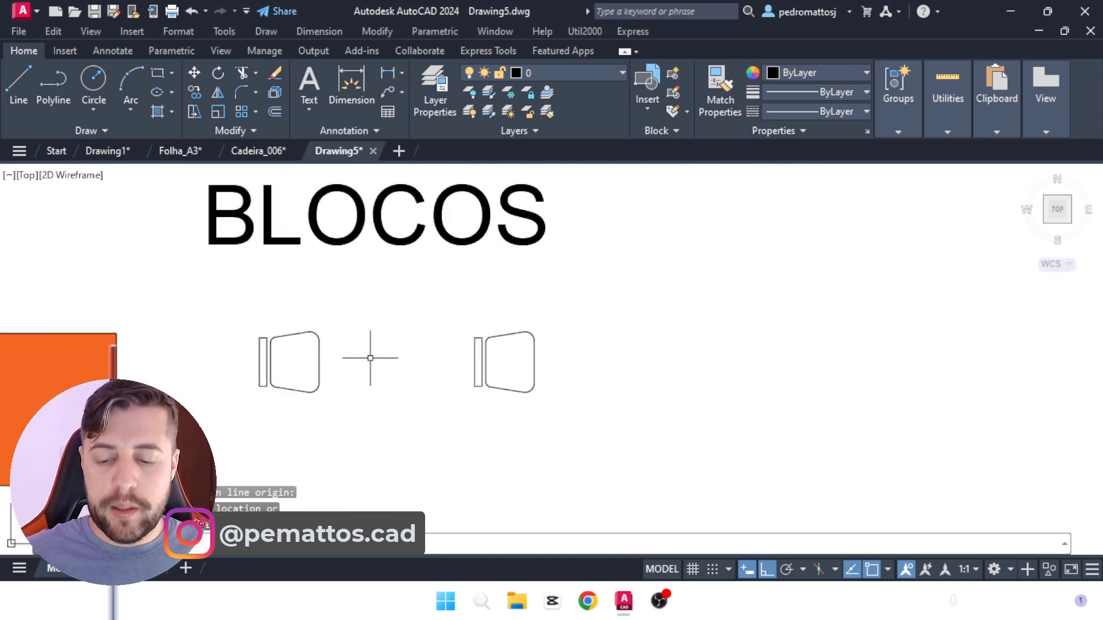
Step: Scale the right-hand chair copy by a factor of 0.3 about a point inside its seat
type("SC")
key("space")
left_click(450, 318)
left_click(544, 414)
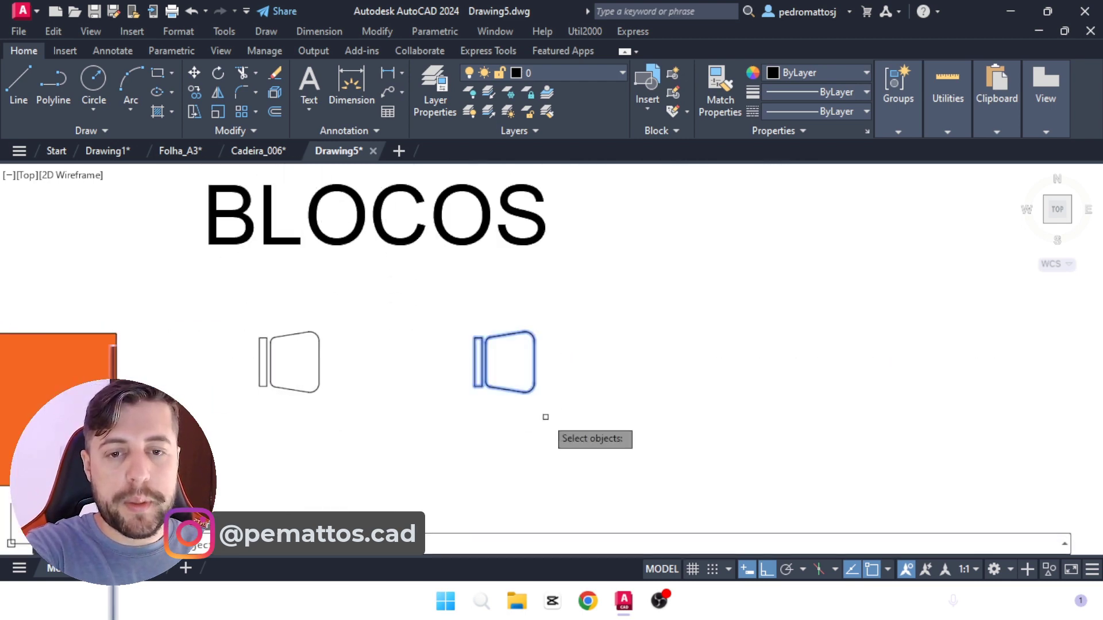
key("space")
left_click(510, 360)
type("0.3")
key("Return")
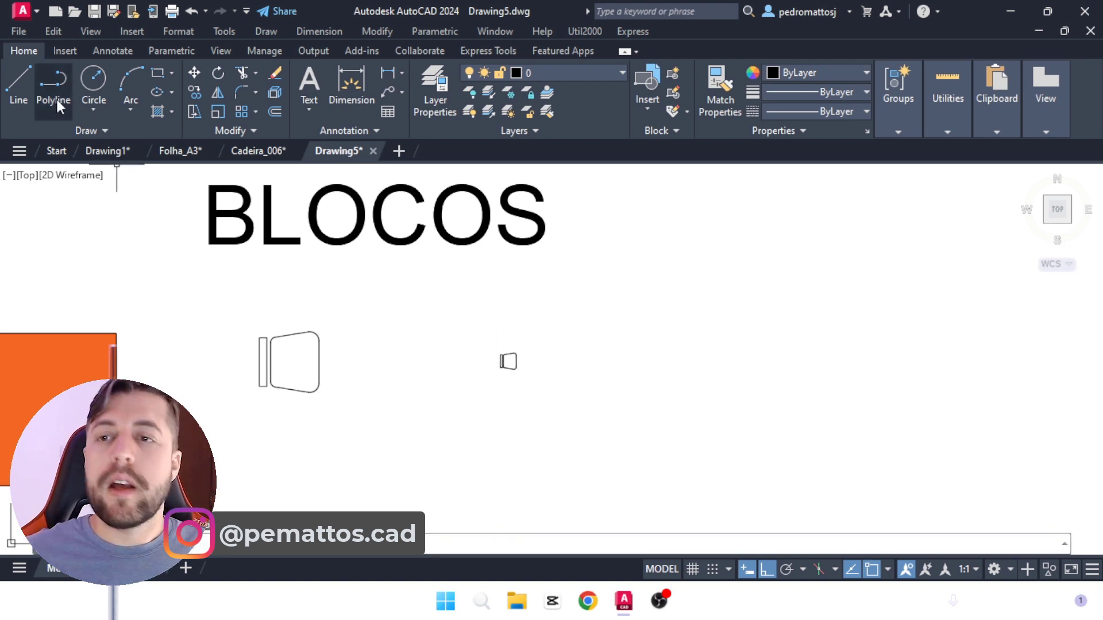
Step: Draw a vertical reference line 0.81 long between the two chairs
left_click(12, 86)
scroll(483, 416, "up", 2)
left_click(394, 374)
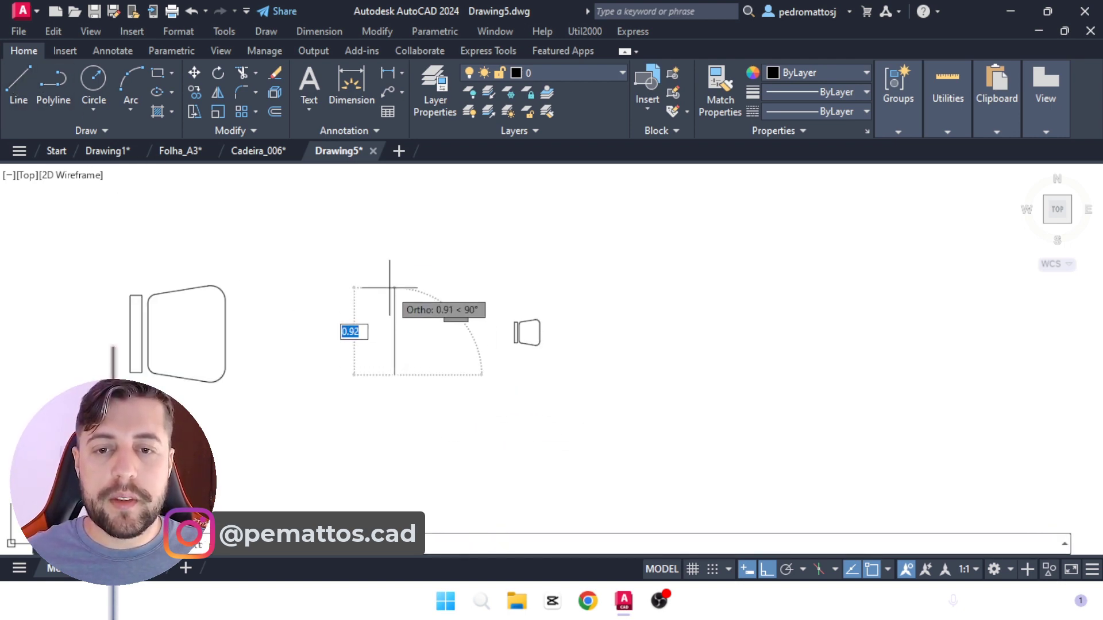
type(".81")
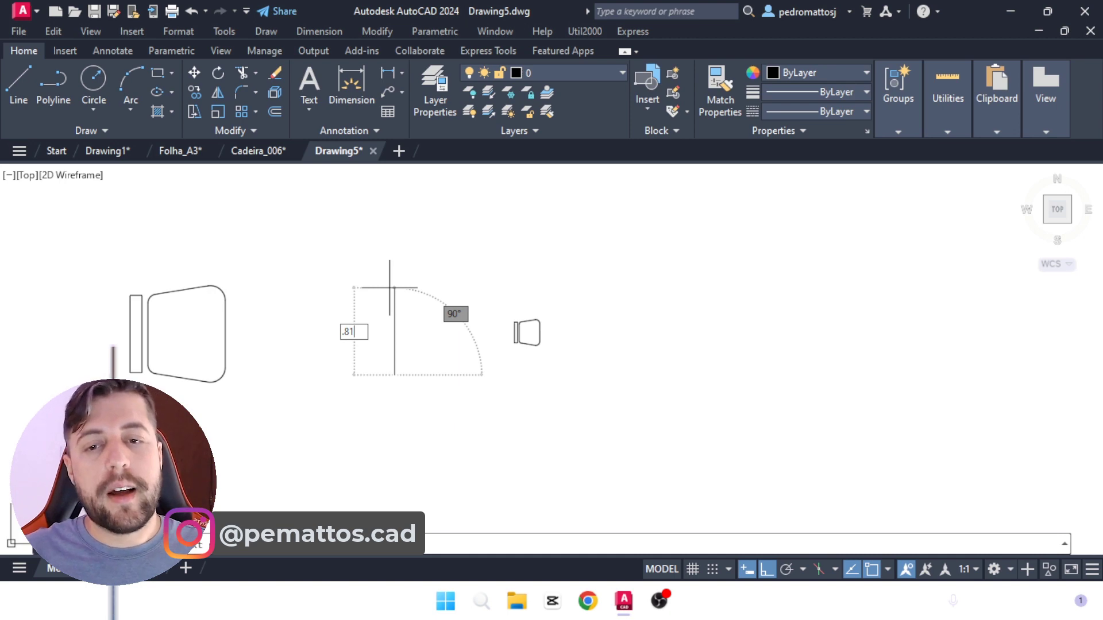
key("Return")
scroll(393, 276, "up", 2)
key("Return")
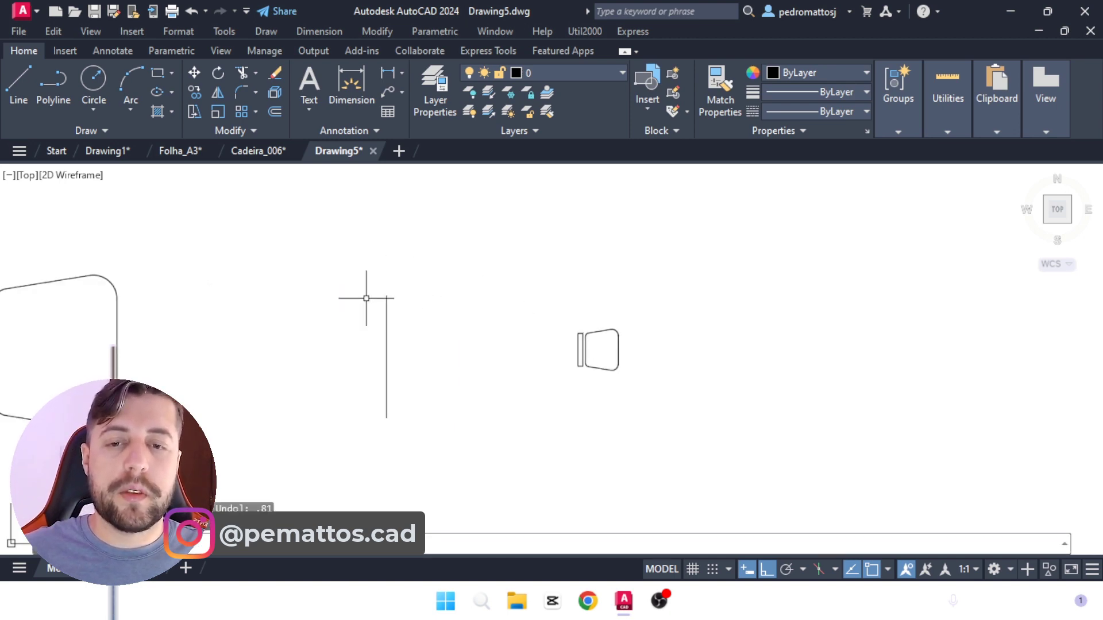
Step: Align the small chair's outer backrest corners with the reference line's upper and lower endpoints, scaling the chair to fit the alignment points
type("al")
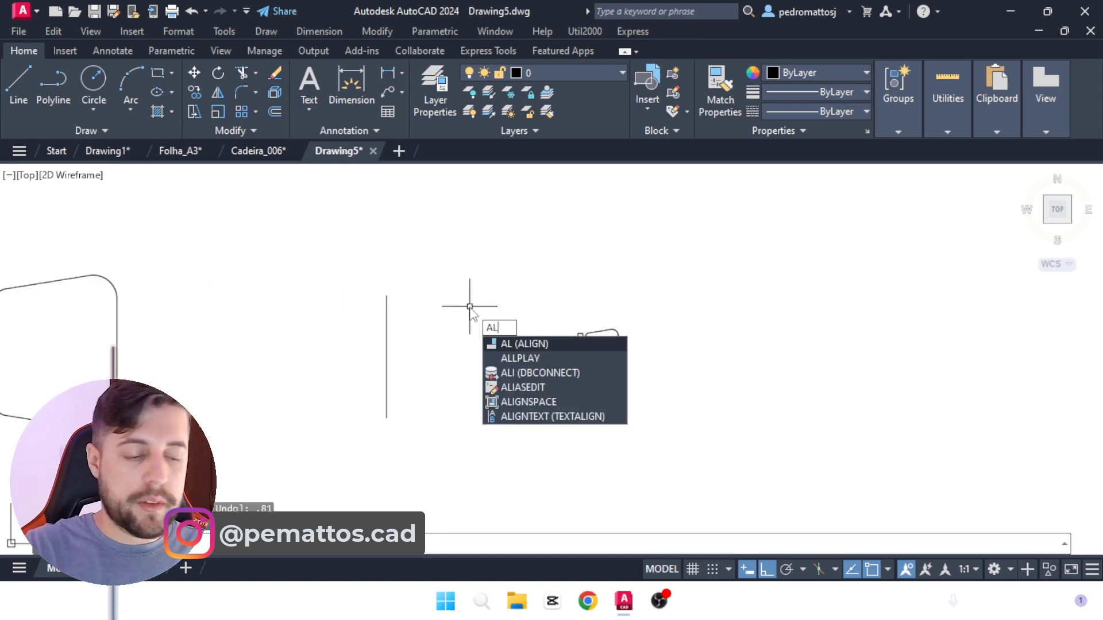
key("Return")
left_click(539, 282)
left_click(672, 434)
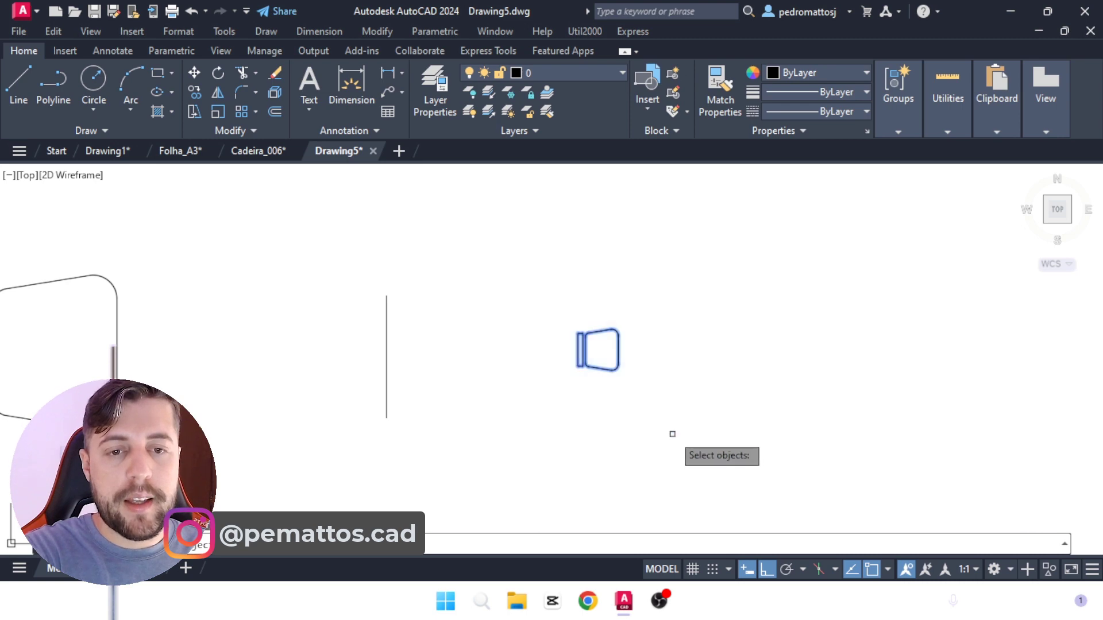
key("Return")
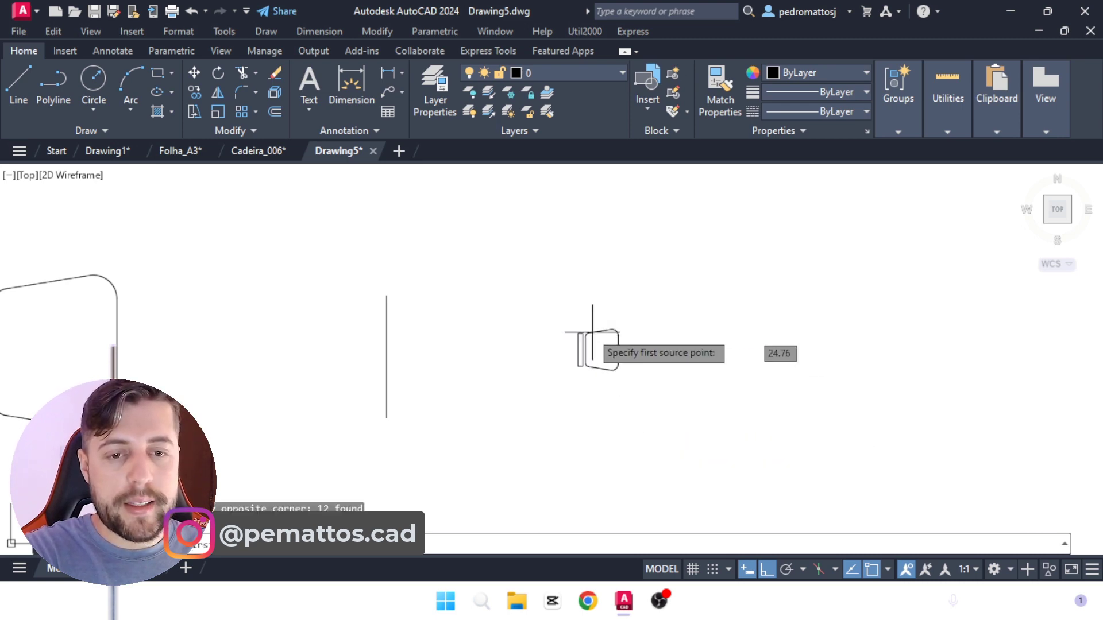
left_click(578, 332)
scroll(577, 411, "up", 2)
scroll(577, 410, "up", 2)
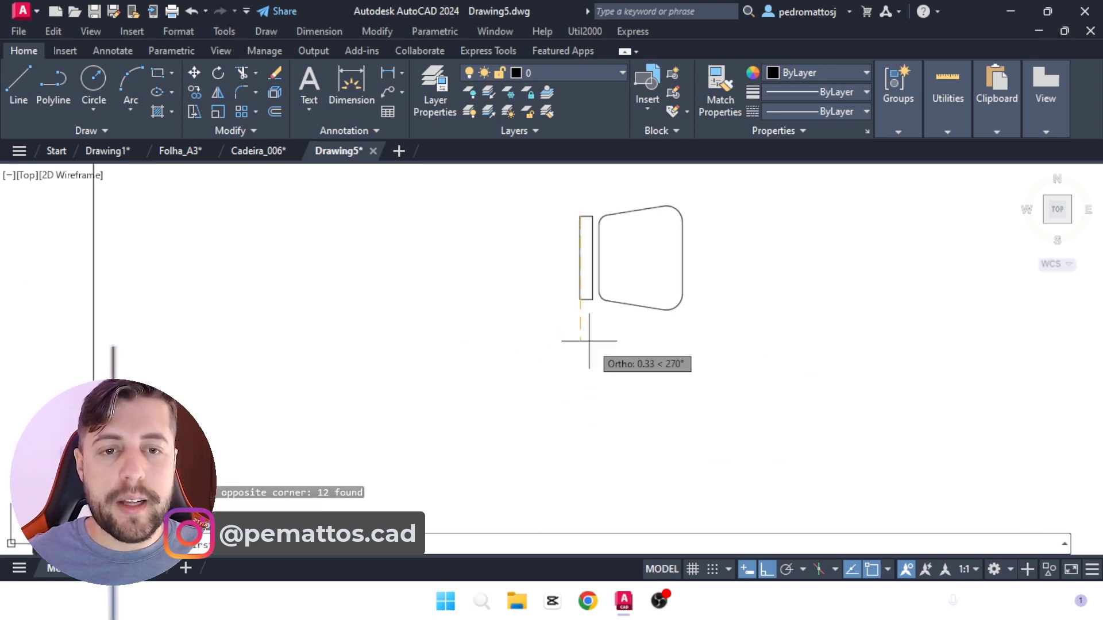
scroll(585, 275, "down", 2)
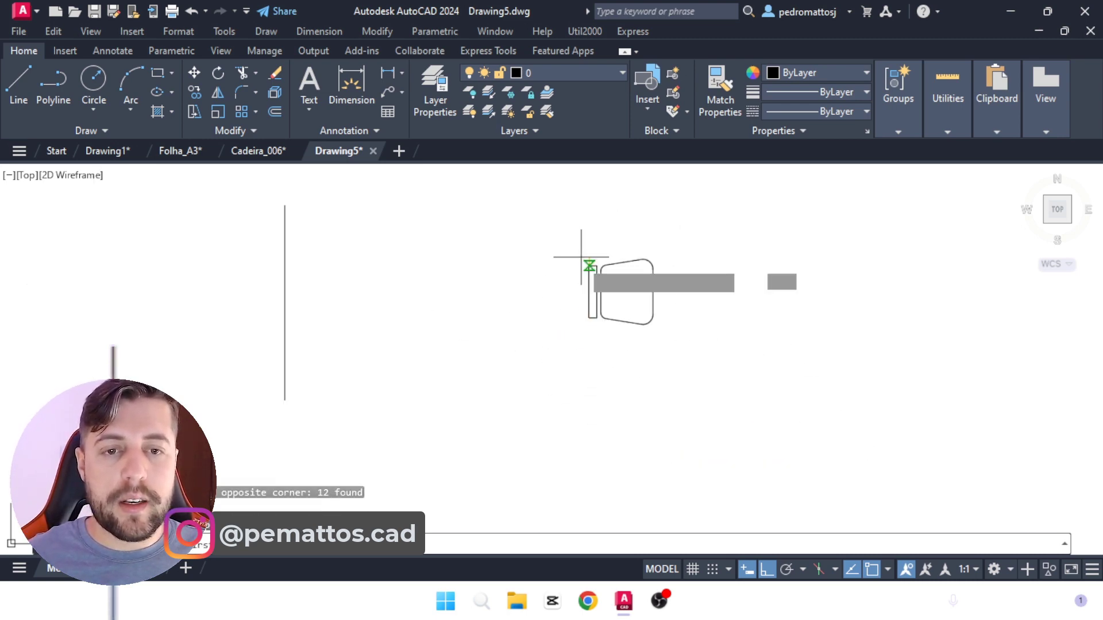
left_click(285, 204)
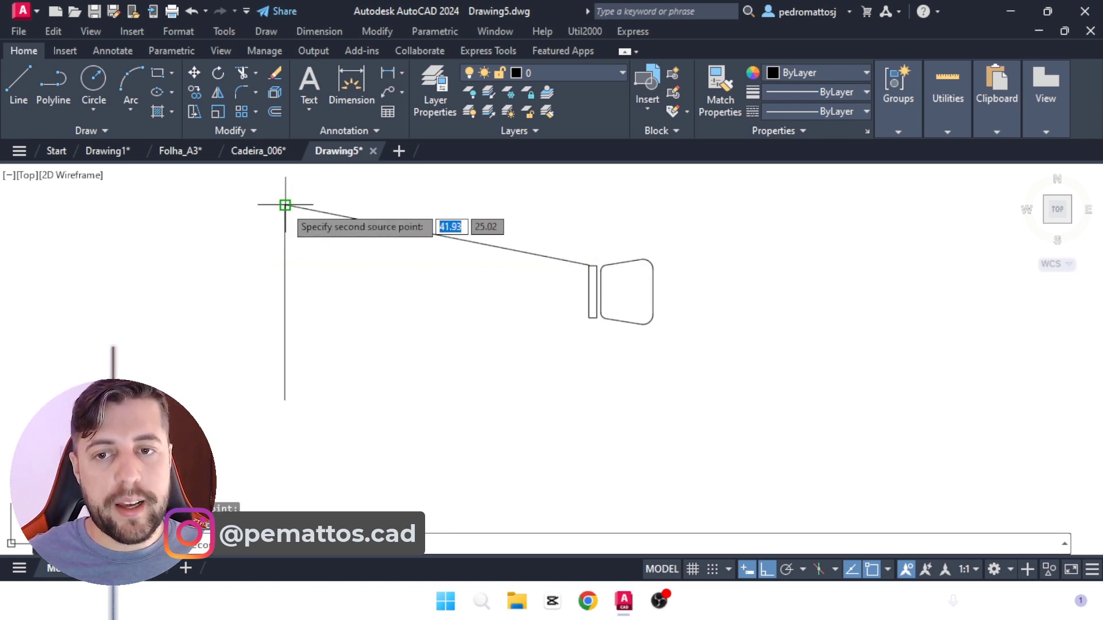
left_click(590, 317)
left_click(284, 399)
scroll(421, 410, "down", 2)
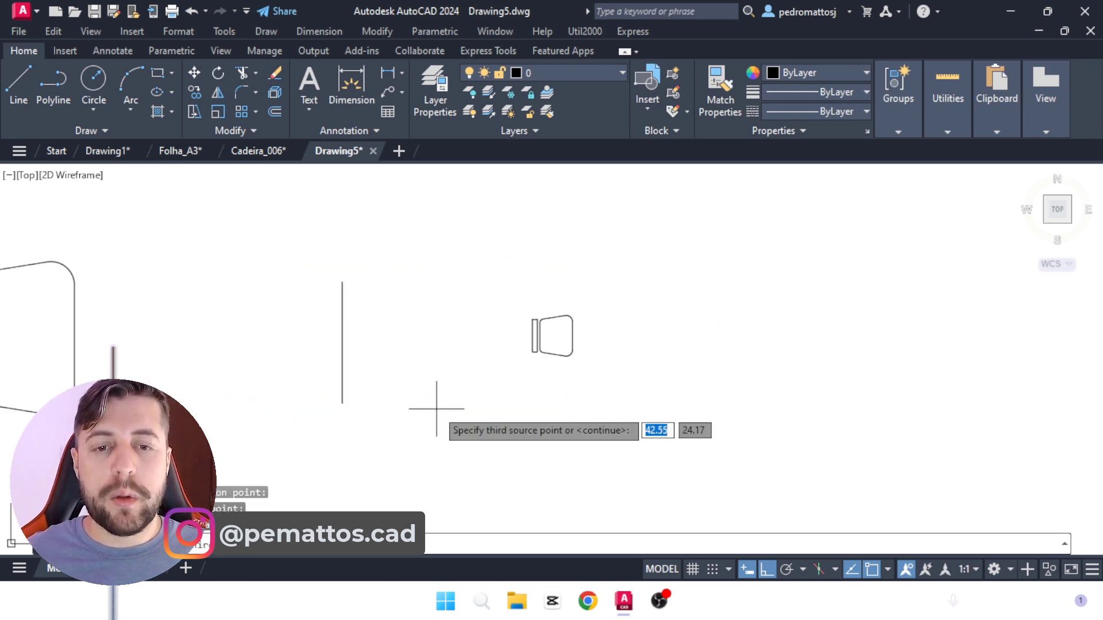
key("Return")
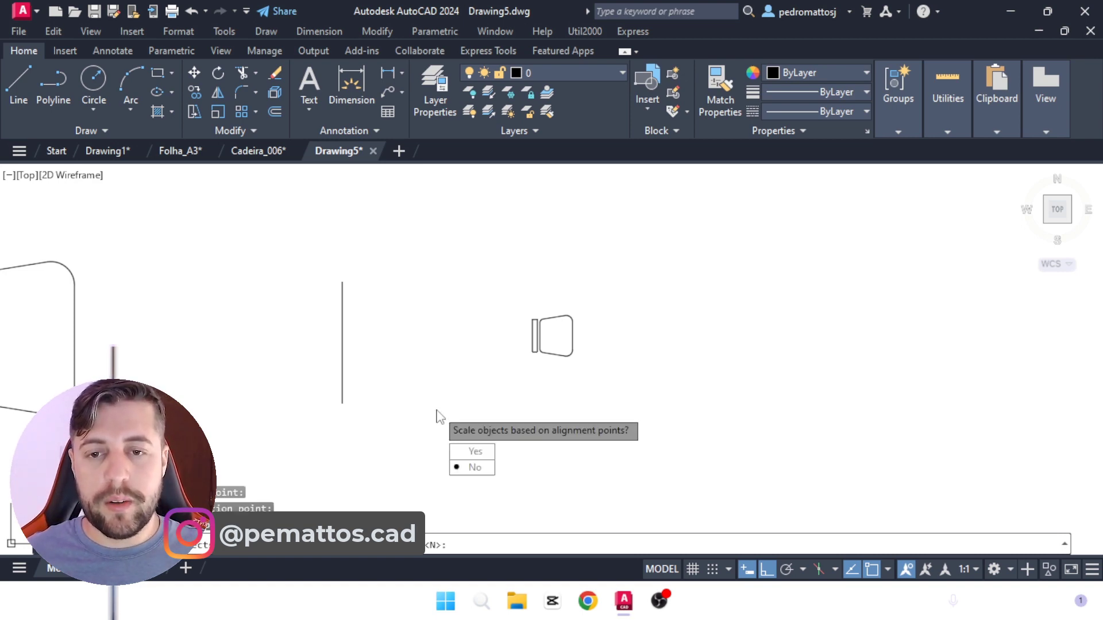
type("Y")
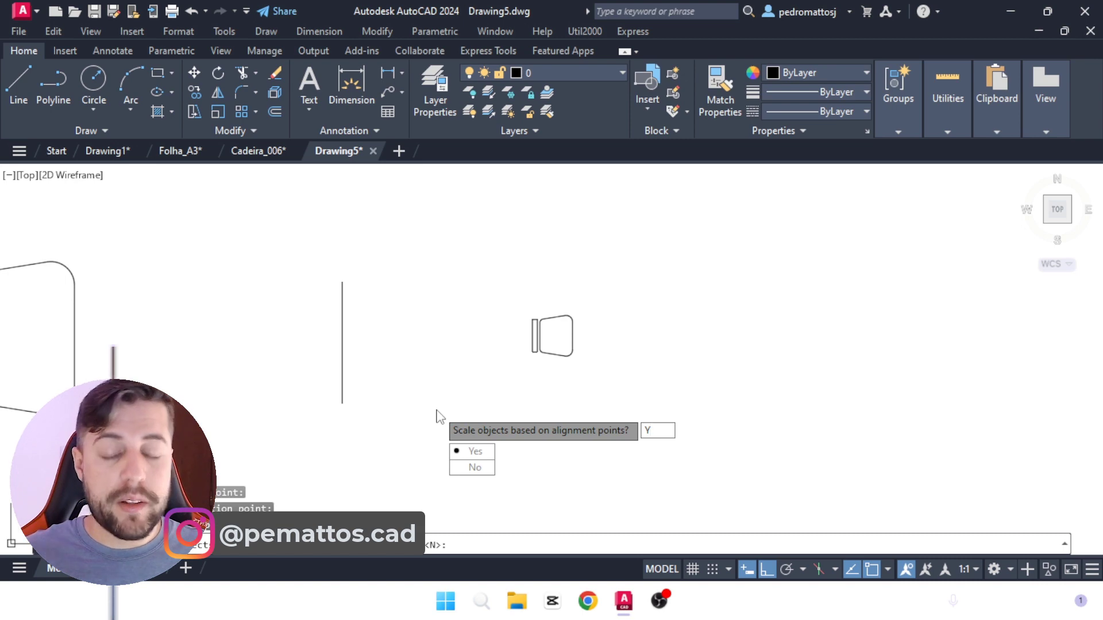
key("Return")
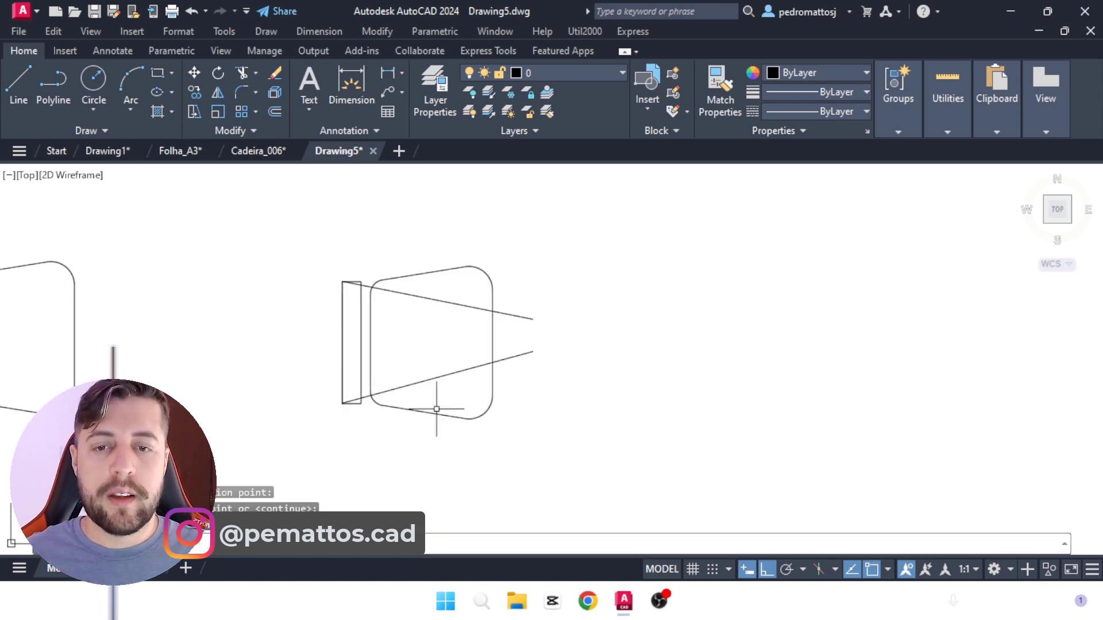
scroll(527, 328, "up", 3)
scroll(525, 328, "down", 5)
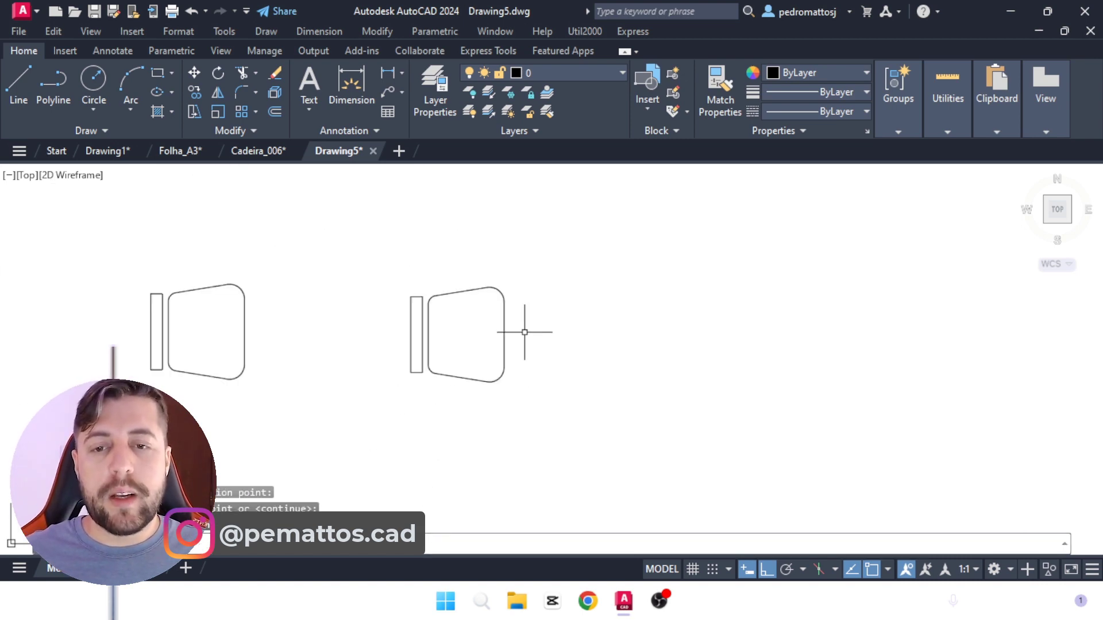
Step: Delete the right-hand chair copy together with the reference line
scroll(368, 359, "down", 2)
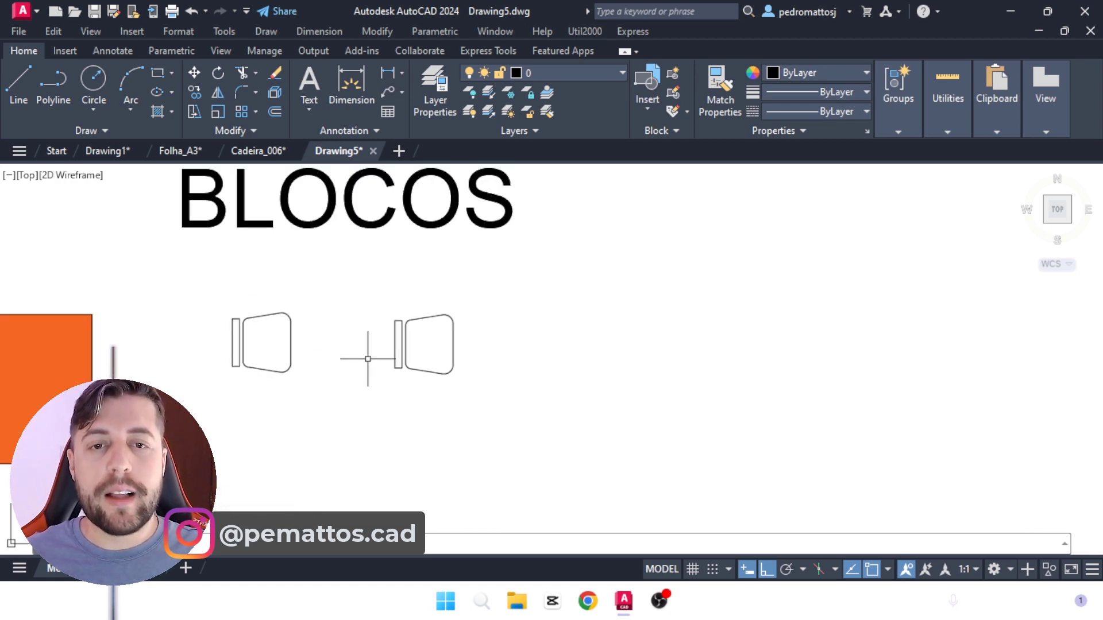
left_click(529, 399)
left_click(363, 284)
key("Delete")
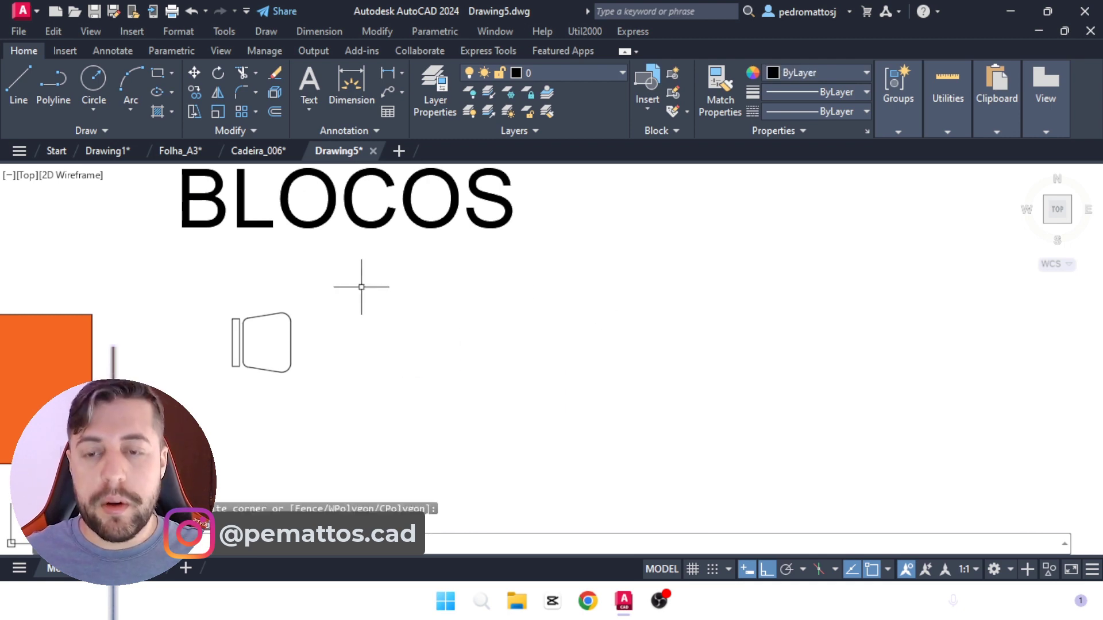
Step: Fill the remaining chair's seat and backrest with a SOLID hatch
type("h")
key("Return")
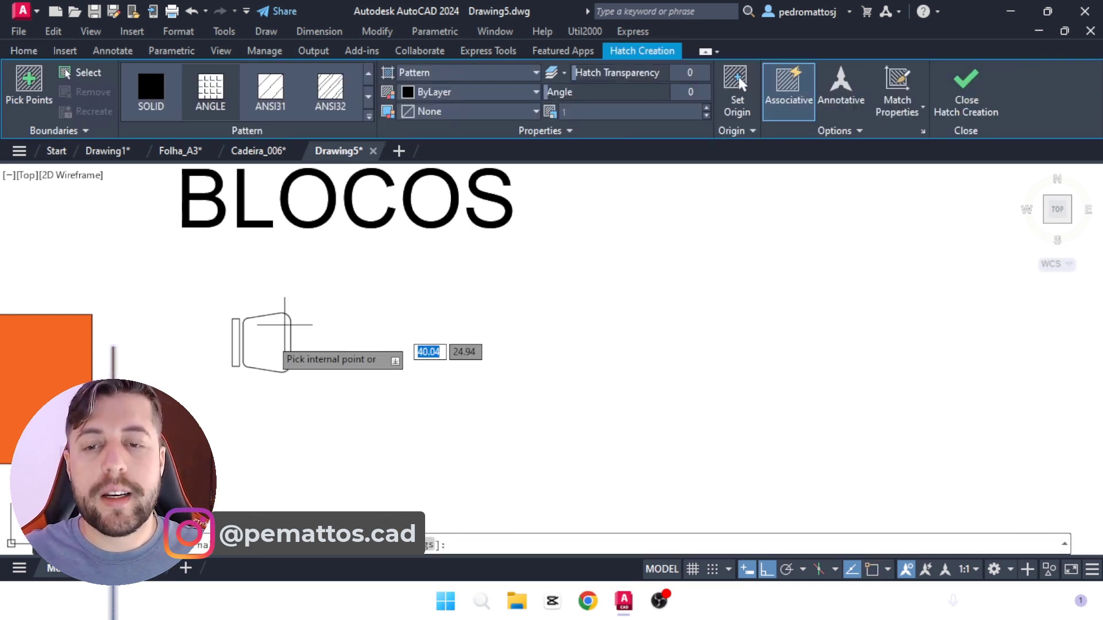
left_click(260, 338)
left_click(234, 331)
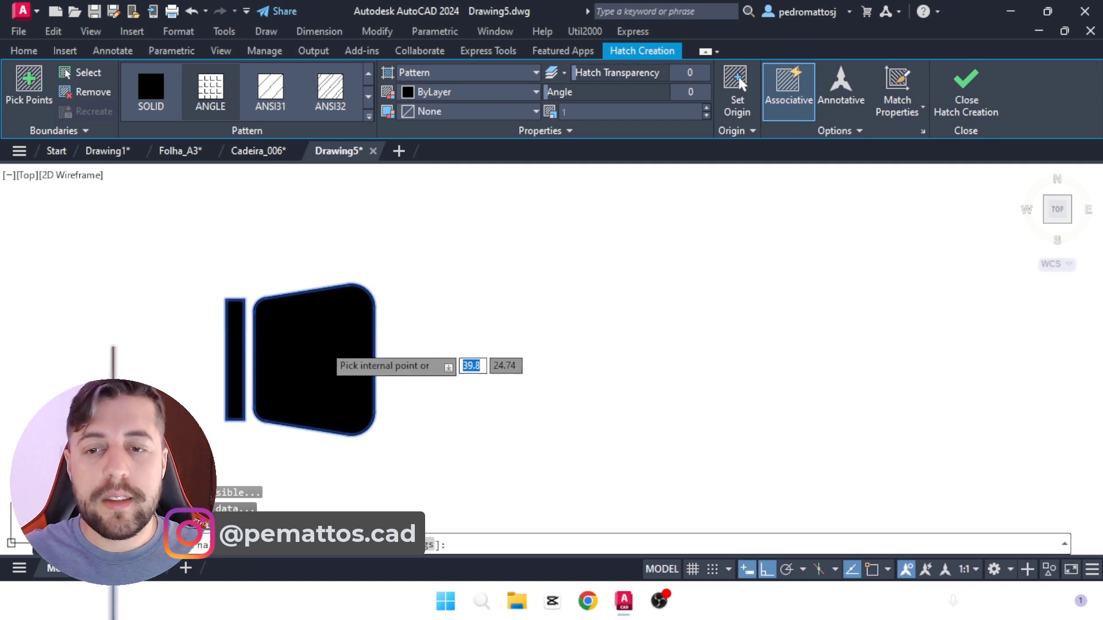
key("Return")
Step: Set the chair's hatch type to Solid and its color to white
left_click(298, 346)
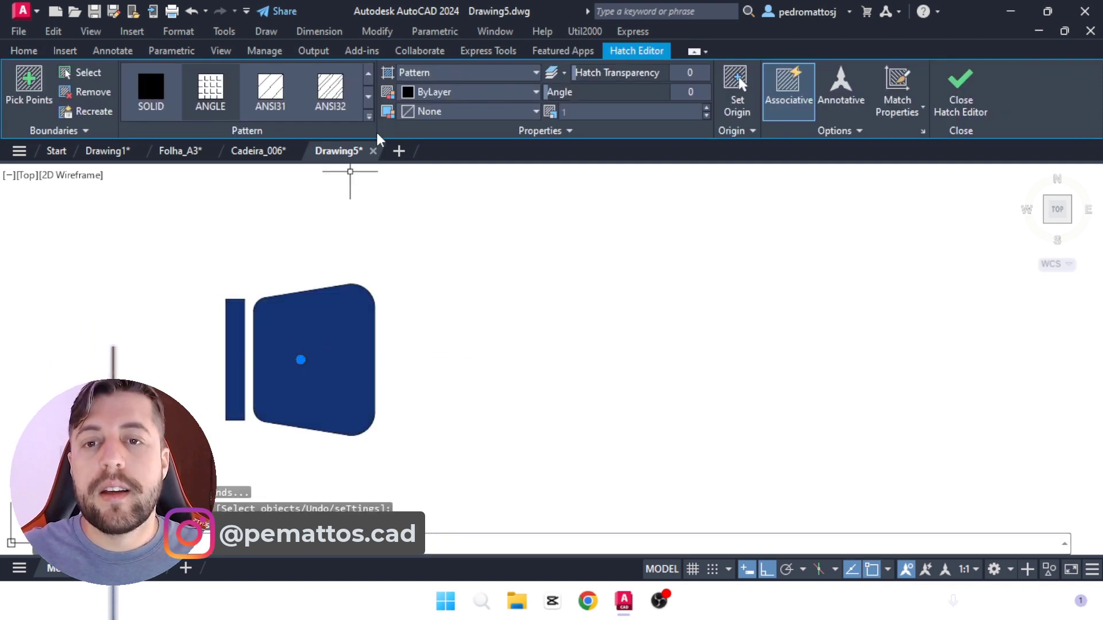
left_click(454, 92)
left_click(451, 92)
left_click(426, 78)
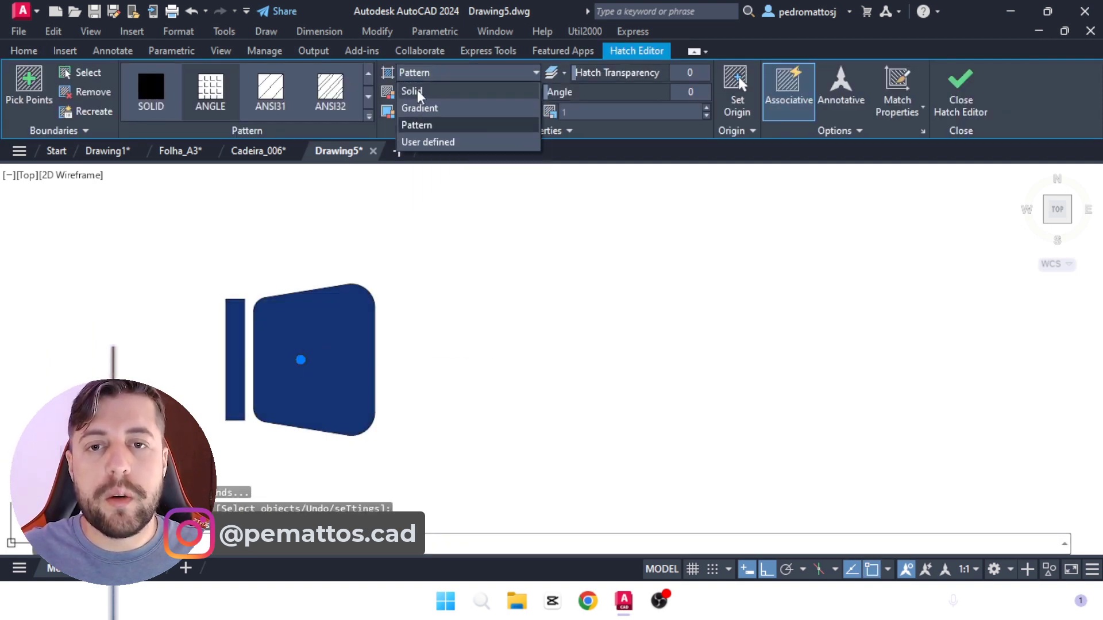
left_click(414, 91)
left_click(429, 95)
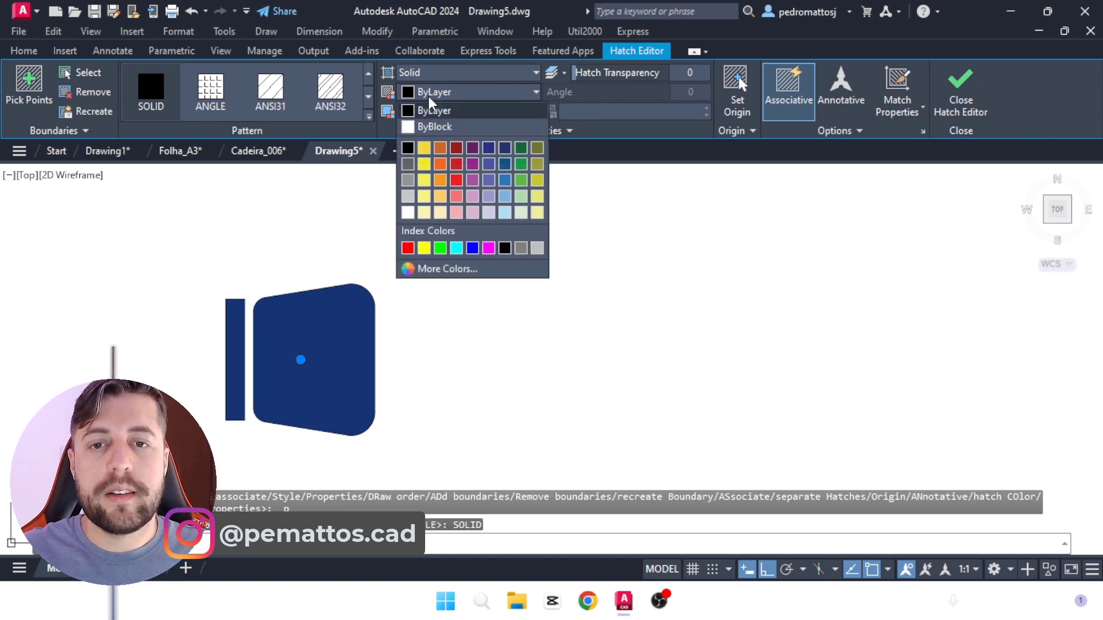
left_click(408, 213)
scroll(417, 327, "down", 2)
key("Return")
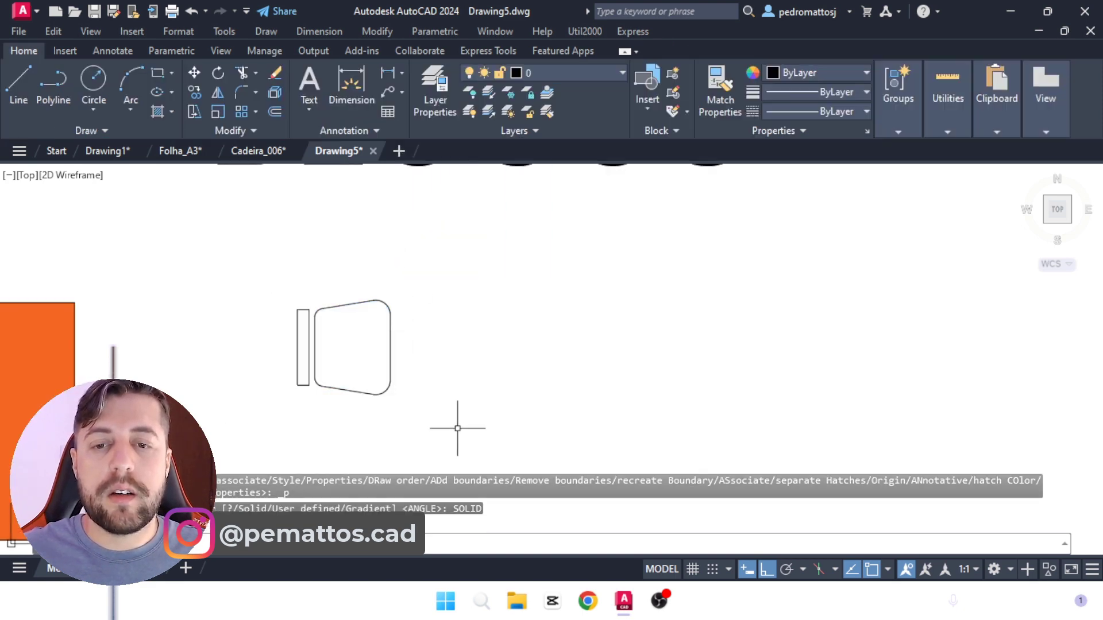
Step: Convert the hatched chair into a block named CADEIRA
left_click(459, 406)
left_click(290, 285)
type("B")
key("Return")
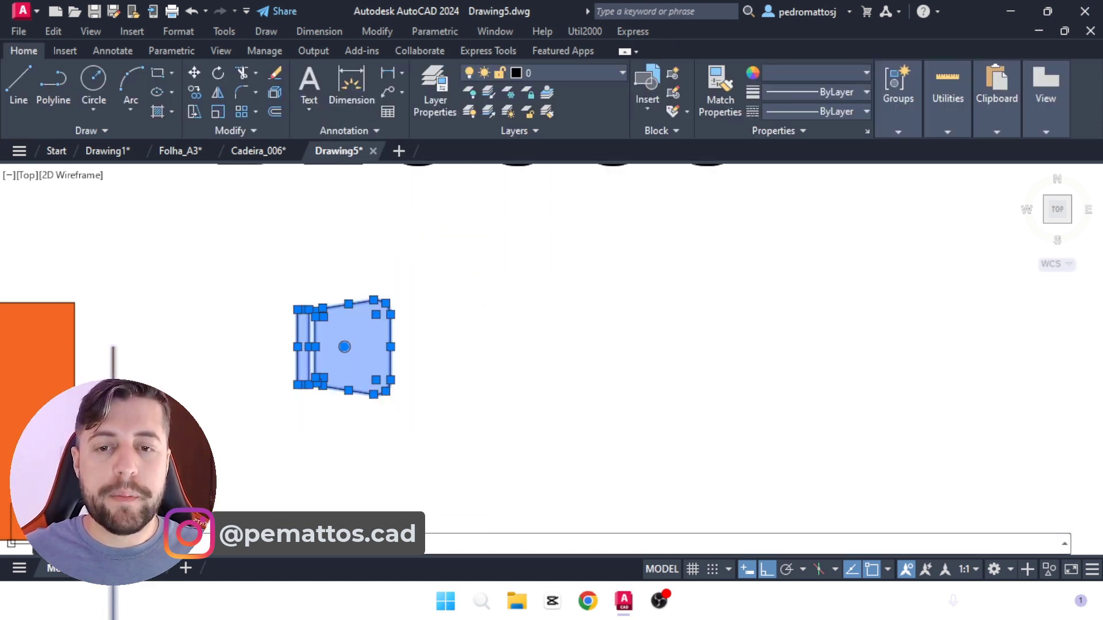
type("CADEIRA")
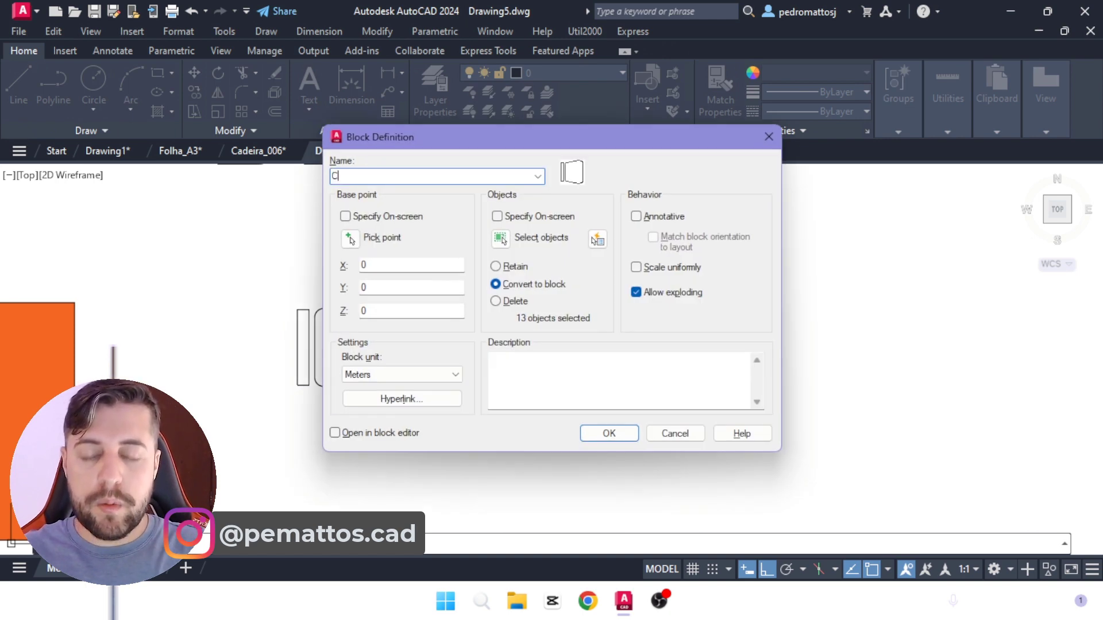
left_click(608, 433)
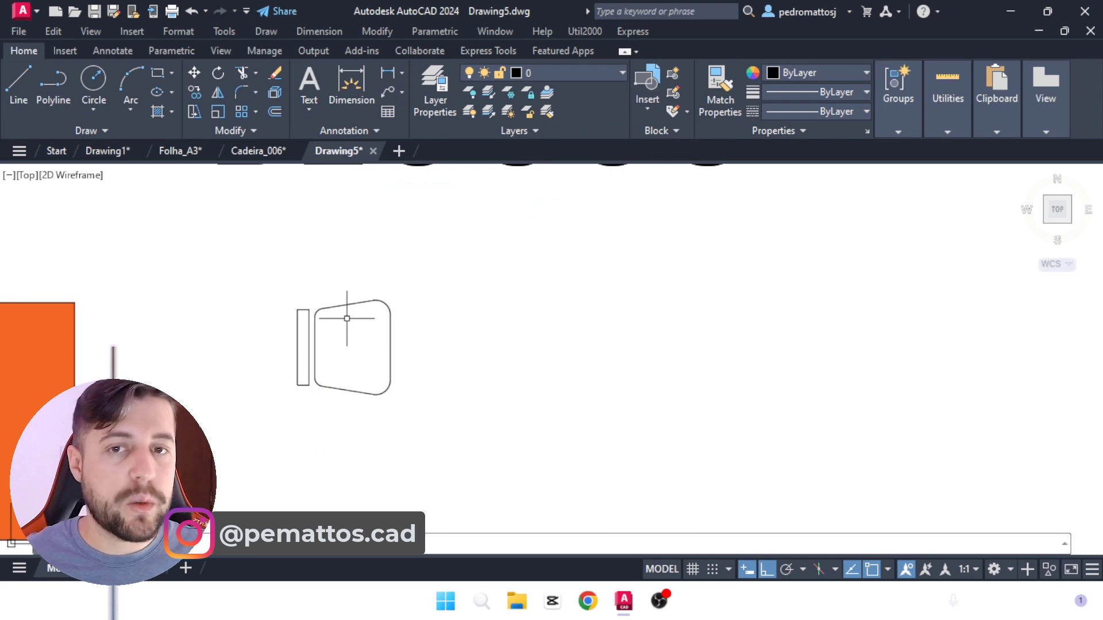
Step: Move the CADEIRA block horizontally to the left so it sits beneath the start of the BLOCOS heading
scroll(392, 373, "down", 2)
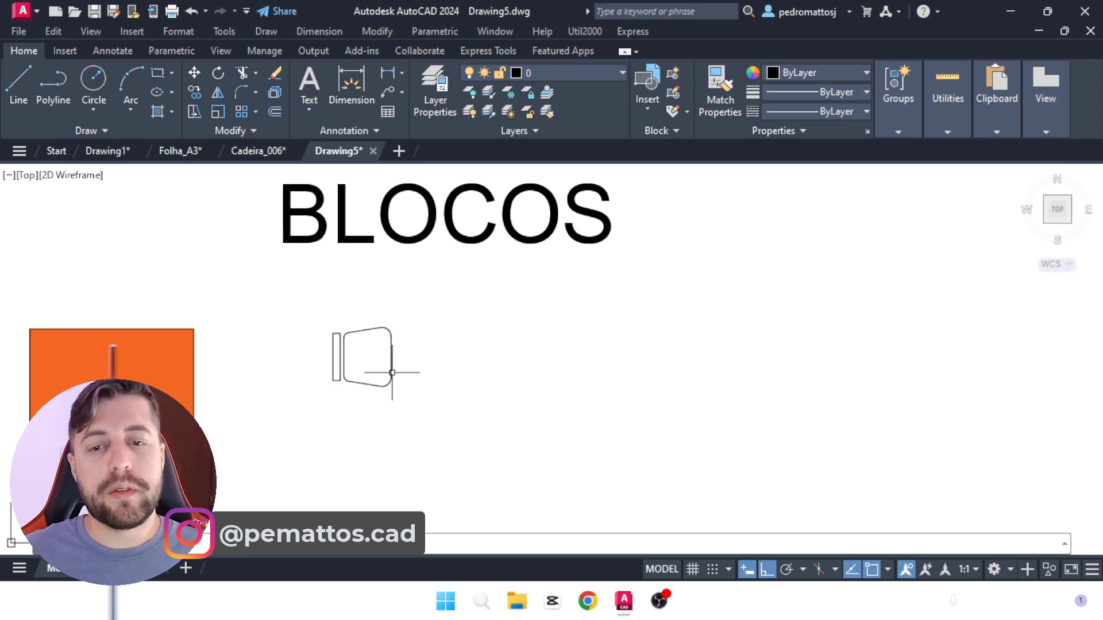
scroll(363, 359, "up", 2)
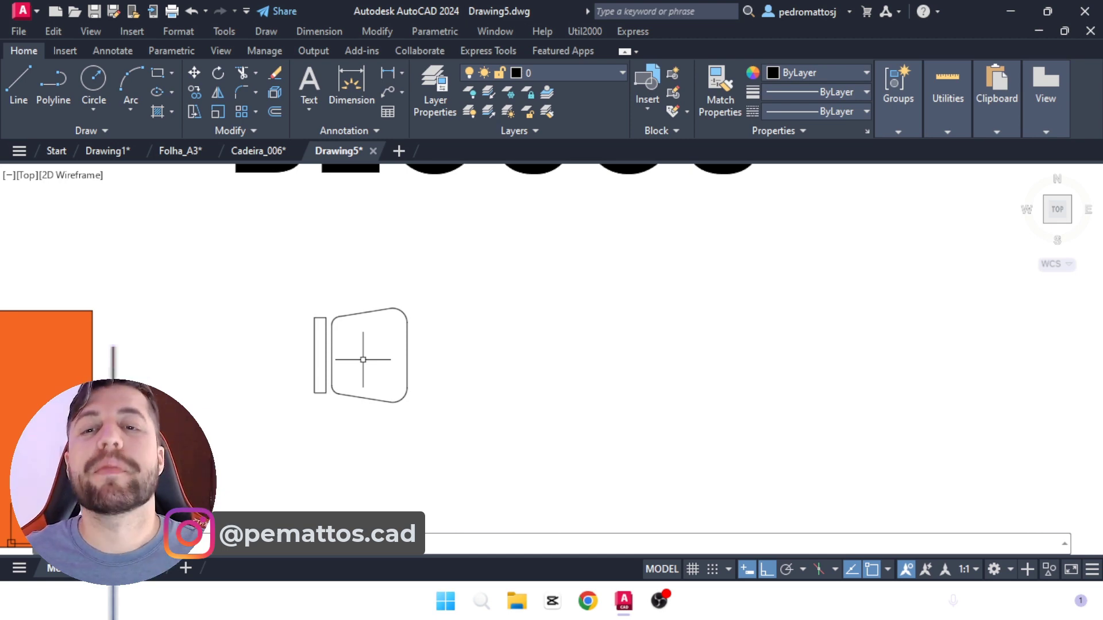
scroll(390, 375, "down", 1)
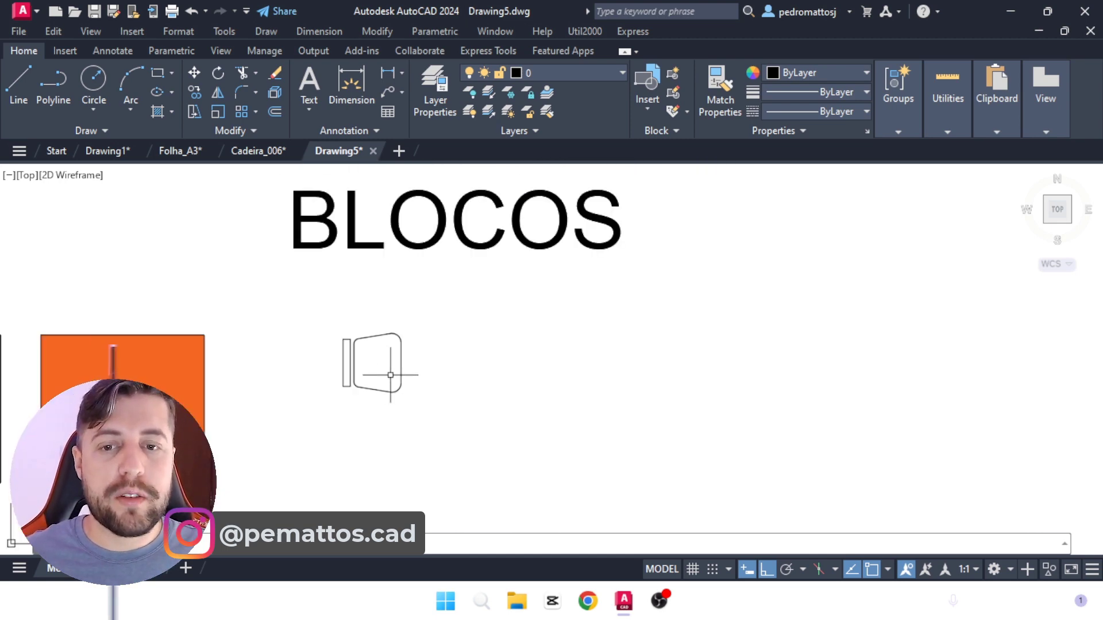
type("m")
key("Return")
left_click(428, 392)
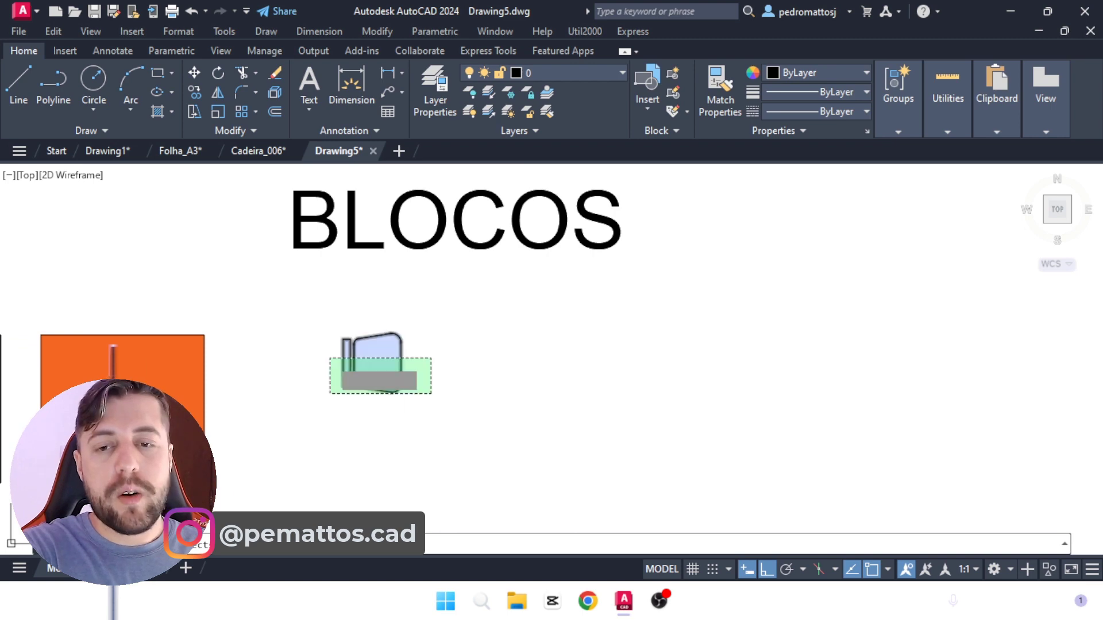
left_click(330, 357)
key("Return")
left_click(468, 386)
left_click(435, 368)
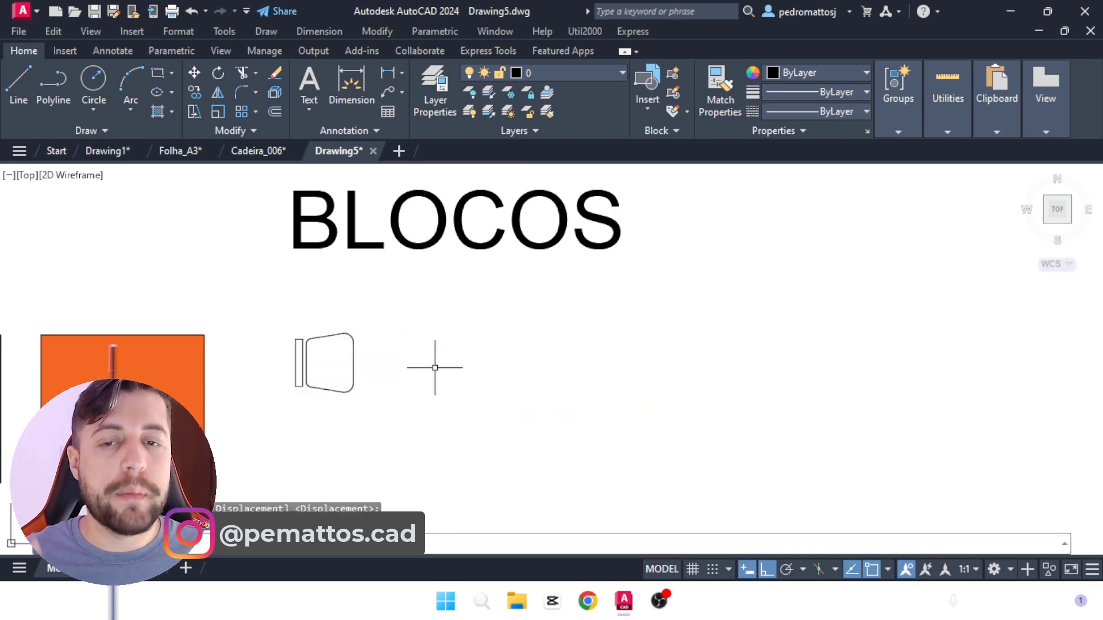
Step: Add a COTAS heading after the BLOCOS heading, on the same line
scroll(435, 368, "down", 4)
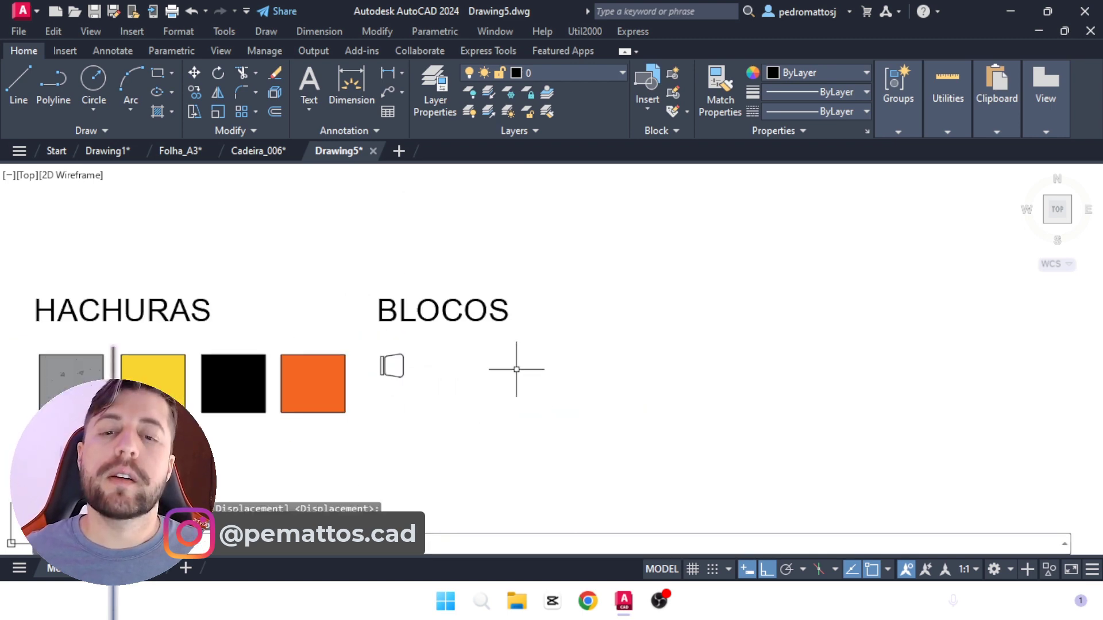
scroll(538, 370, "down", 2)
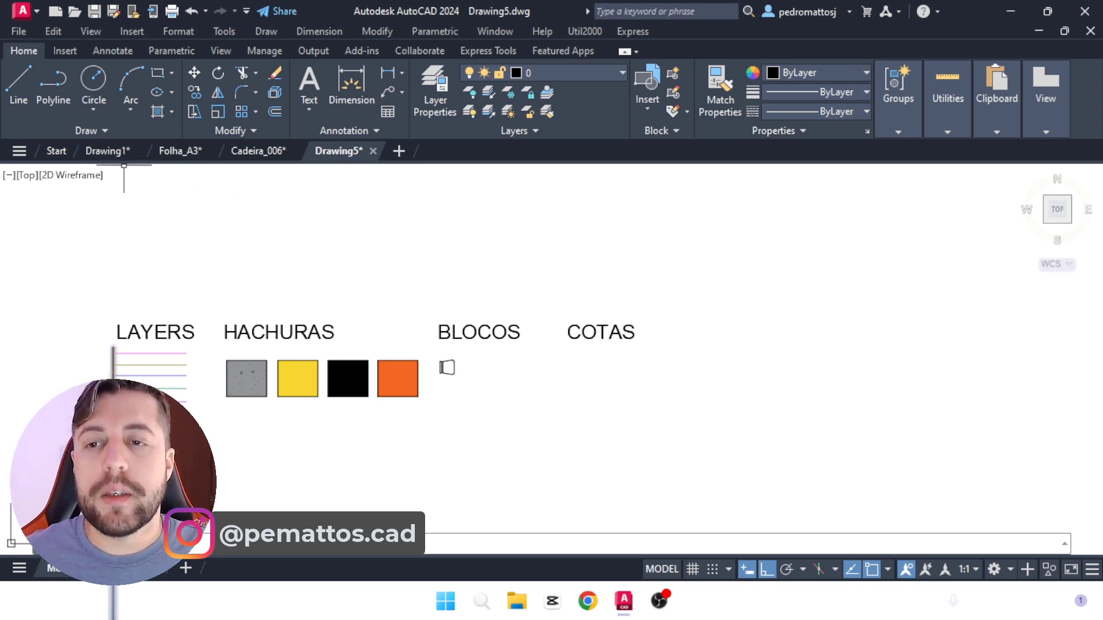
Step: Examine the COTAS dimension samples by scale and the layer samples in the model space of the Drawing1 template
left_click(108, 150)
left_click(55, 568)
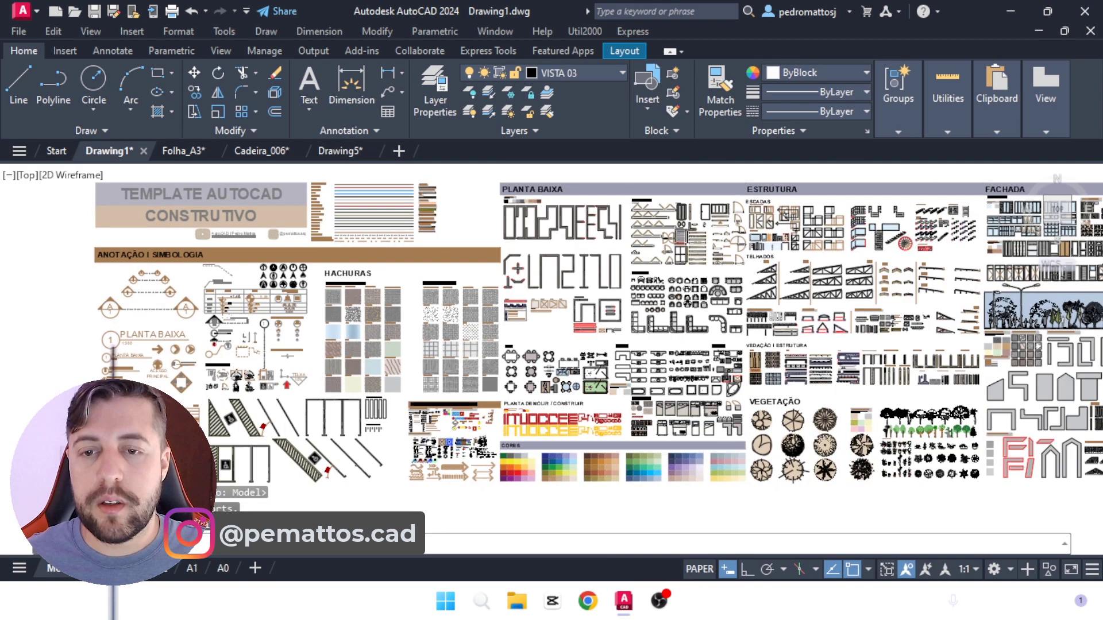
scroll(273, 280, "up", 8)
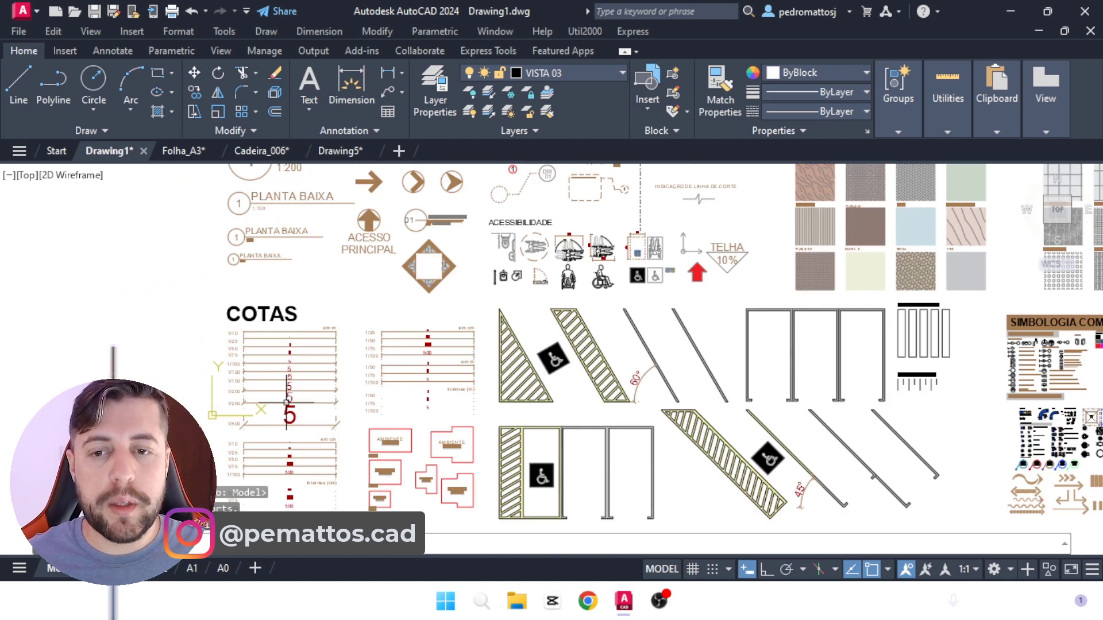
scroll(371, 303, "up", 2)
scroll(376, 300, "down", 4)
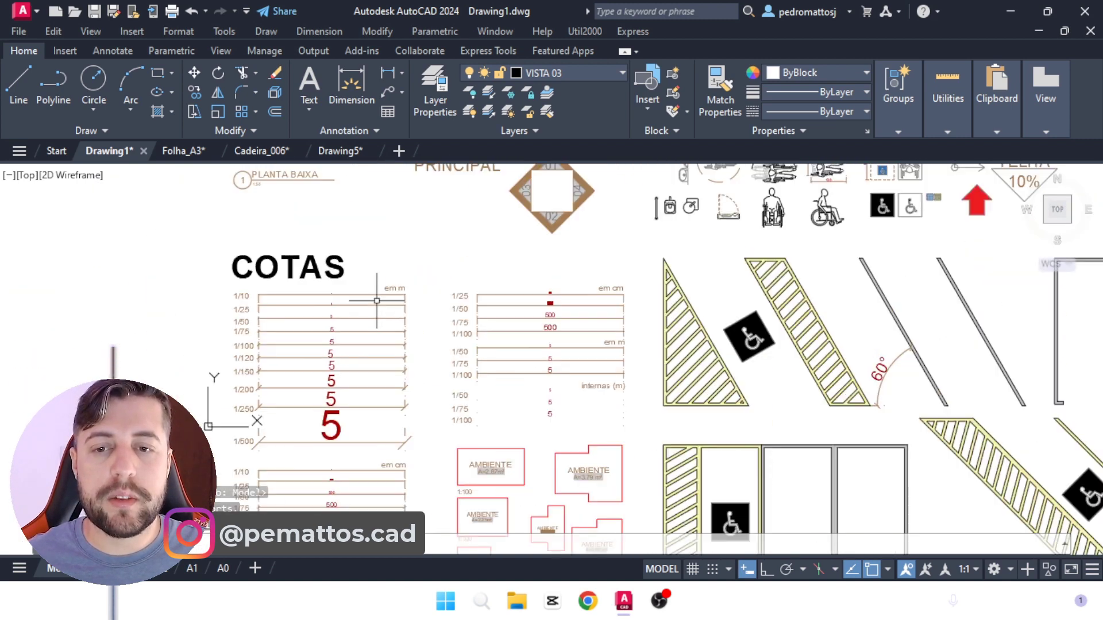
middle_click_drag(370, 360, 372, 272)
scroll(383, 351, "up", 4)
scroll(412, 404, "down", 5)
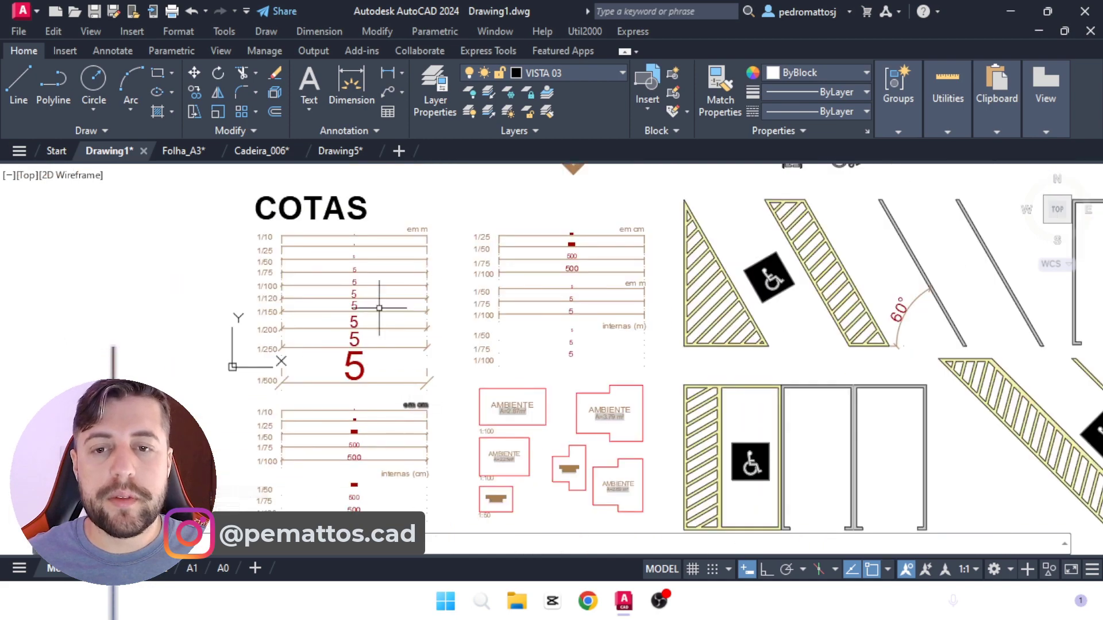
scroll(396, 242, "up", 3)
scroll(402, 243, "down", 5)
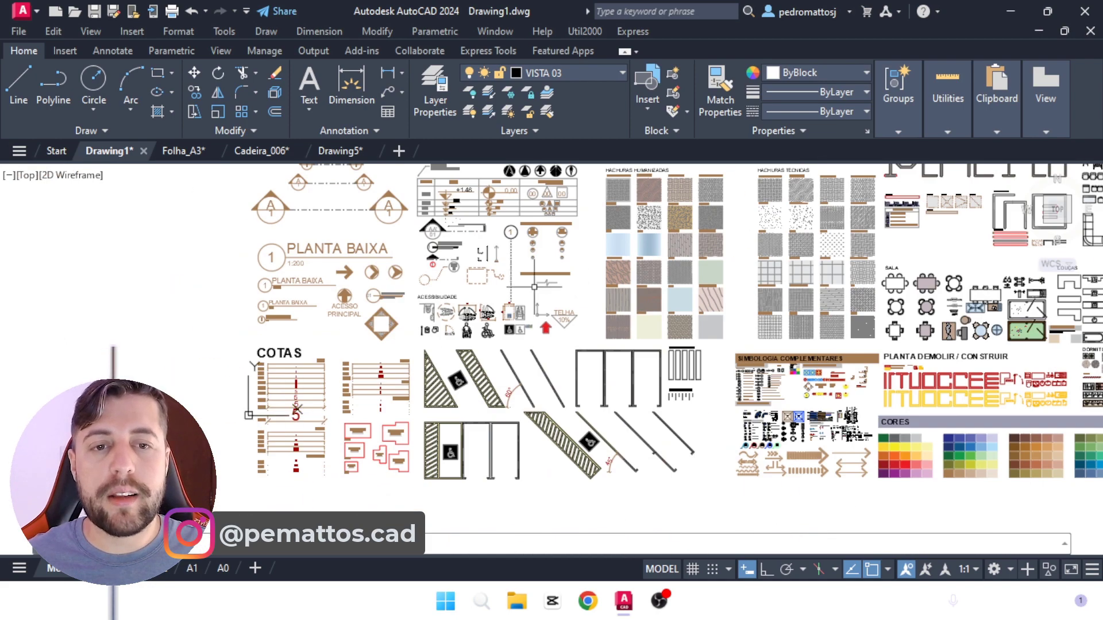
scroll(561, 336, "up", 4)
scroll(561, 336, "down", 4)
scroll(468, 291, "up", 5)
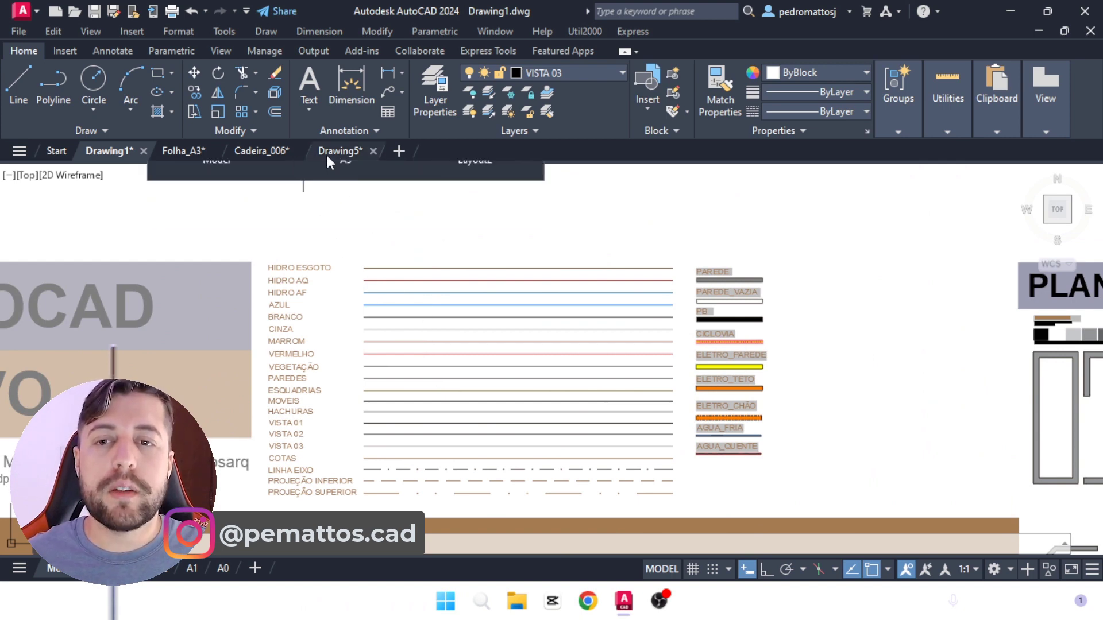
Step: Return to Drawing5 and open the Dimension Style Manager
mouse_move(326, 156)
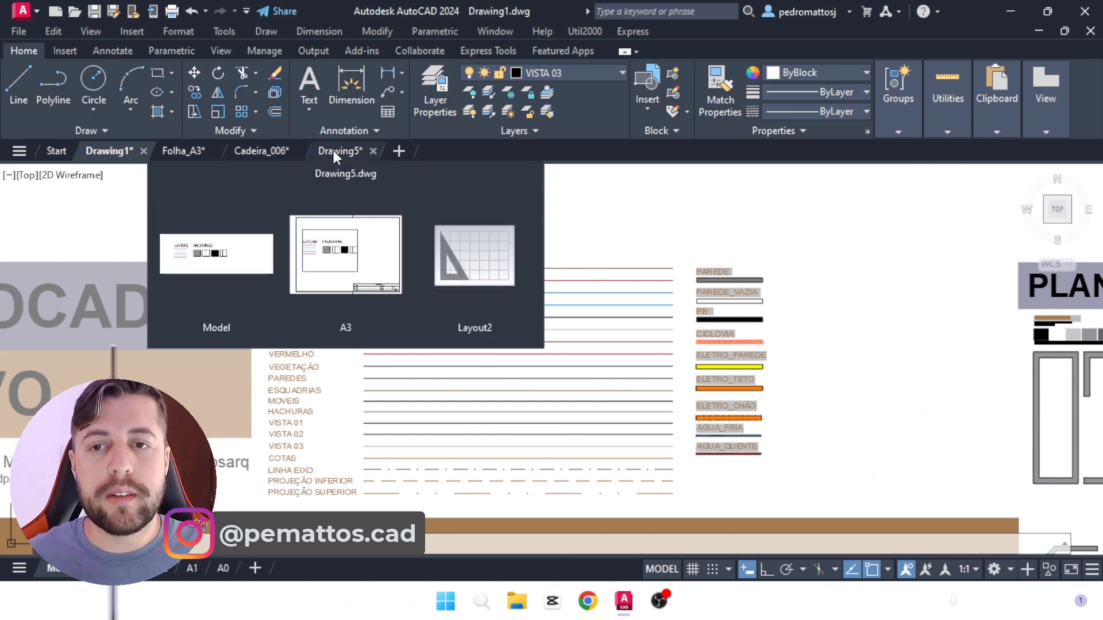
left_click(330, 152)
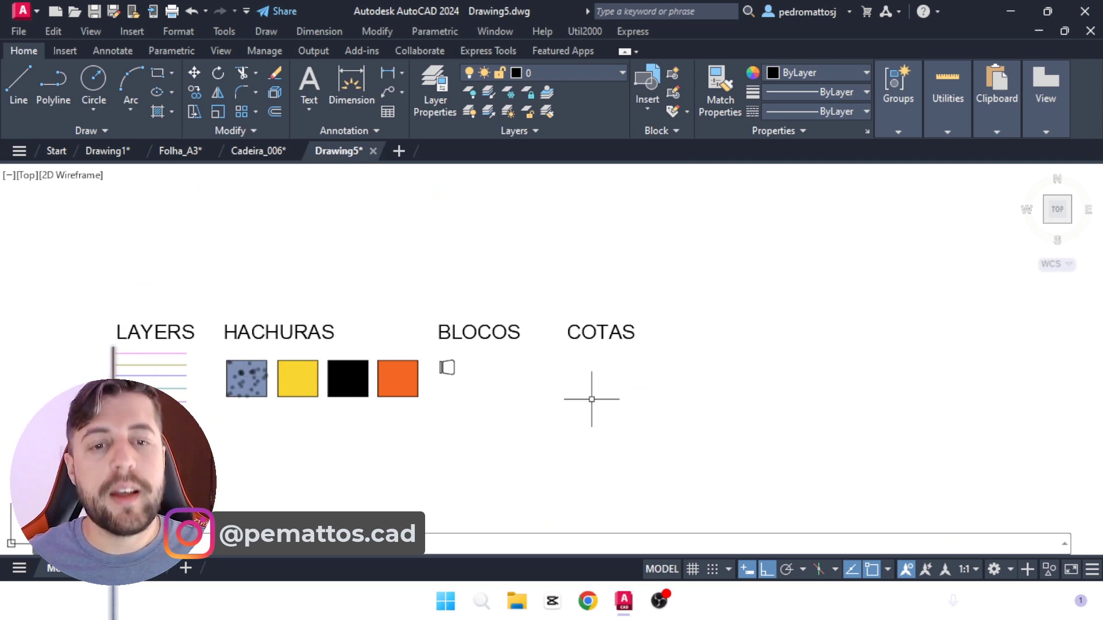
middle_click_drag(741, 399, 568, 414)
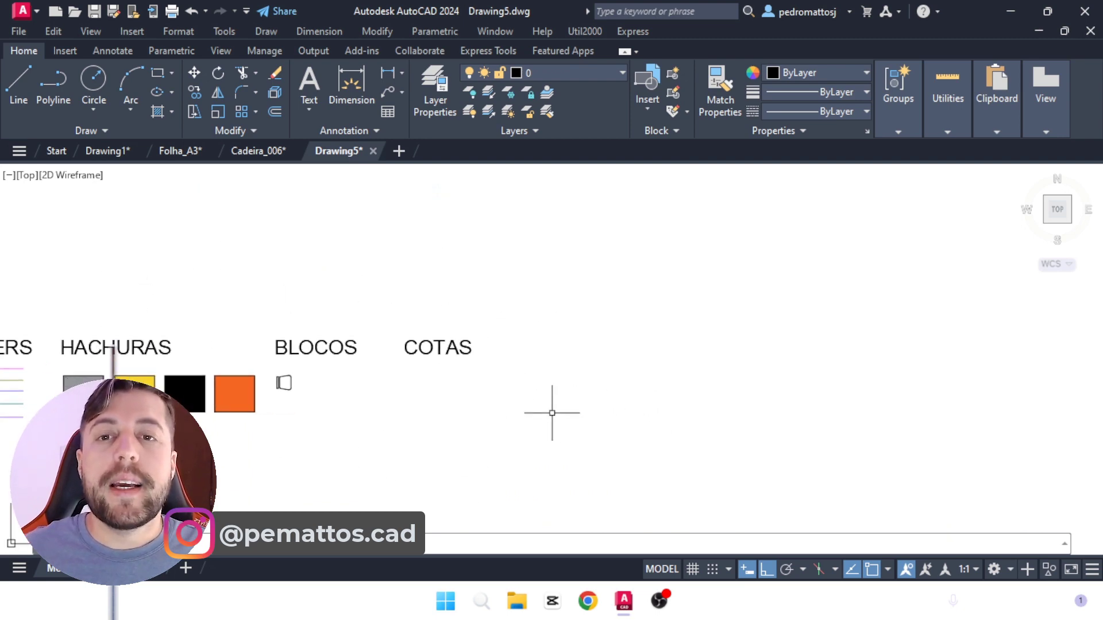
left_click(114, 50)
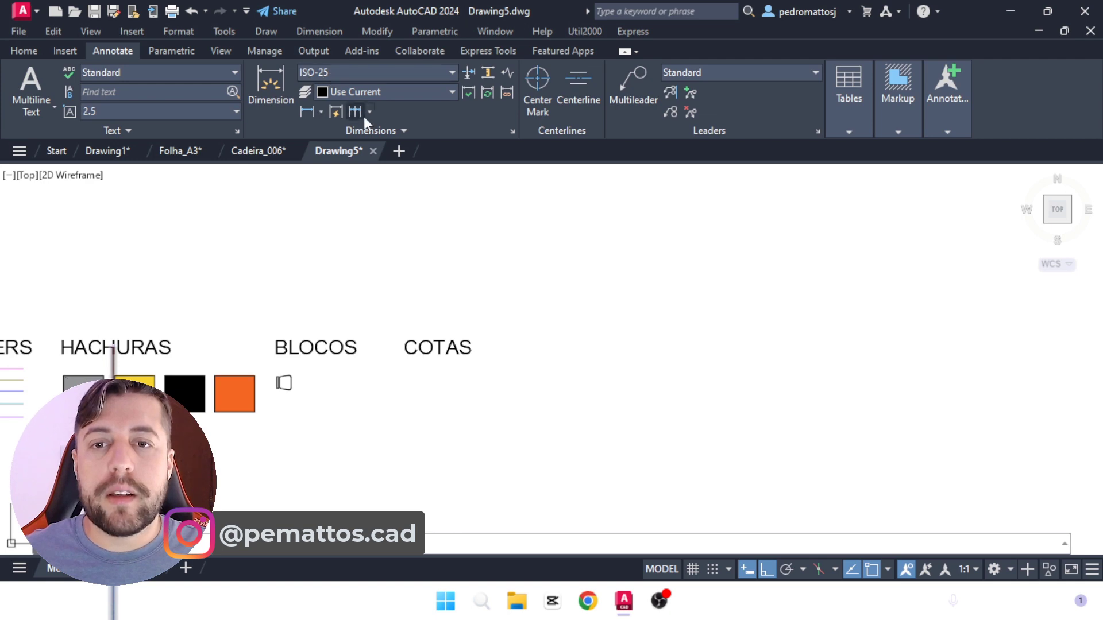
left_click(452, 73)
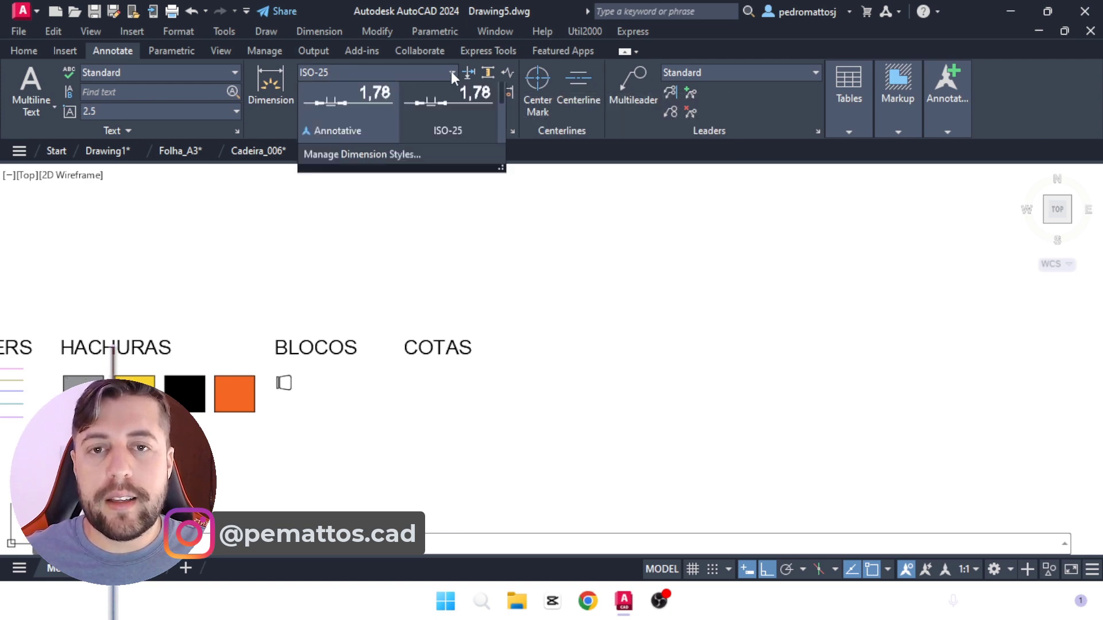
scroll(415, 174, "up", 3)
left_click(343, 250)
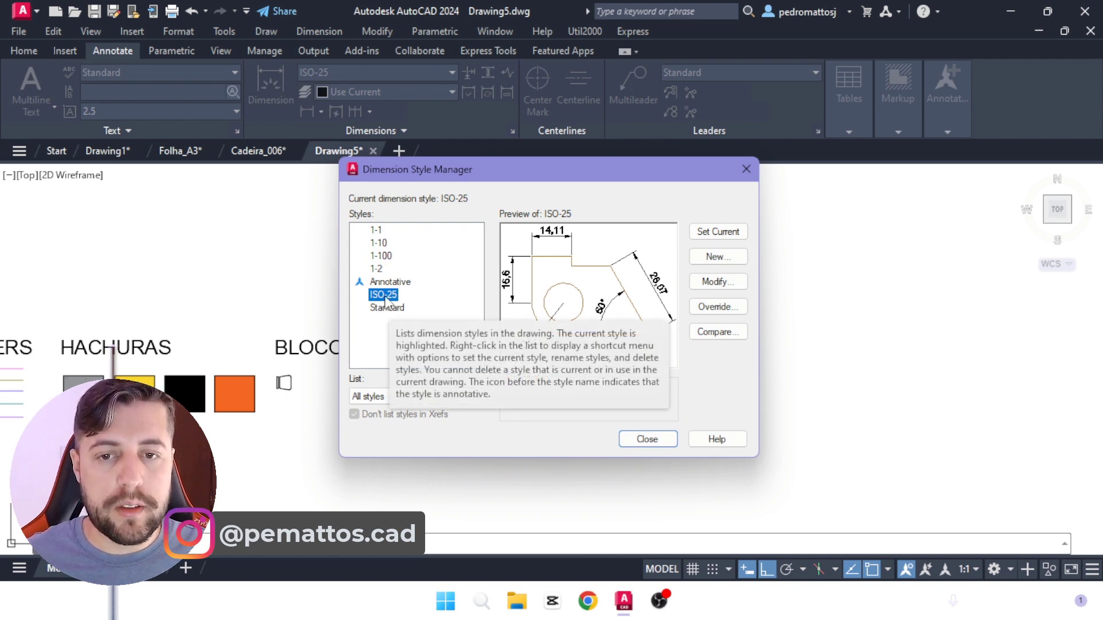
Step: Create a new dimension style named 1_100 for all dimensions, starting from ISO-25
left_click(385, 296)
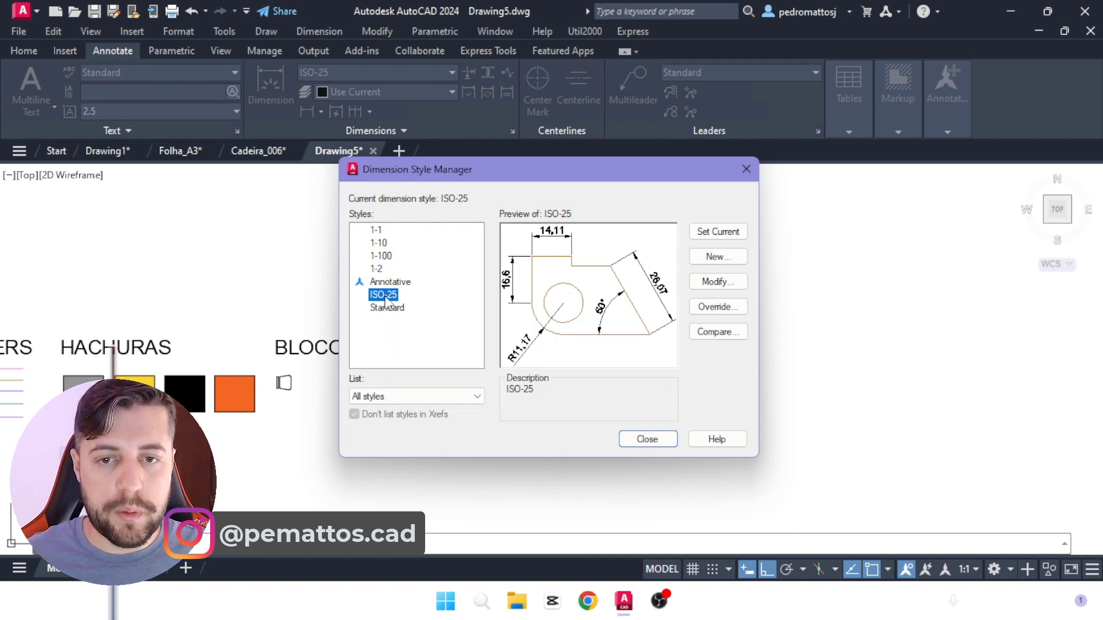
left_click(422, 319)
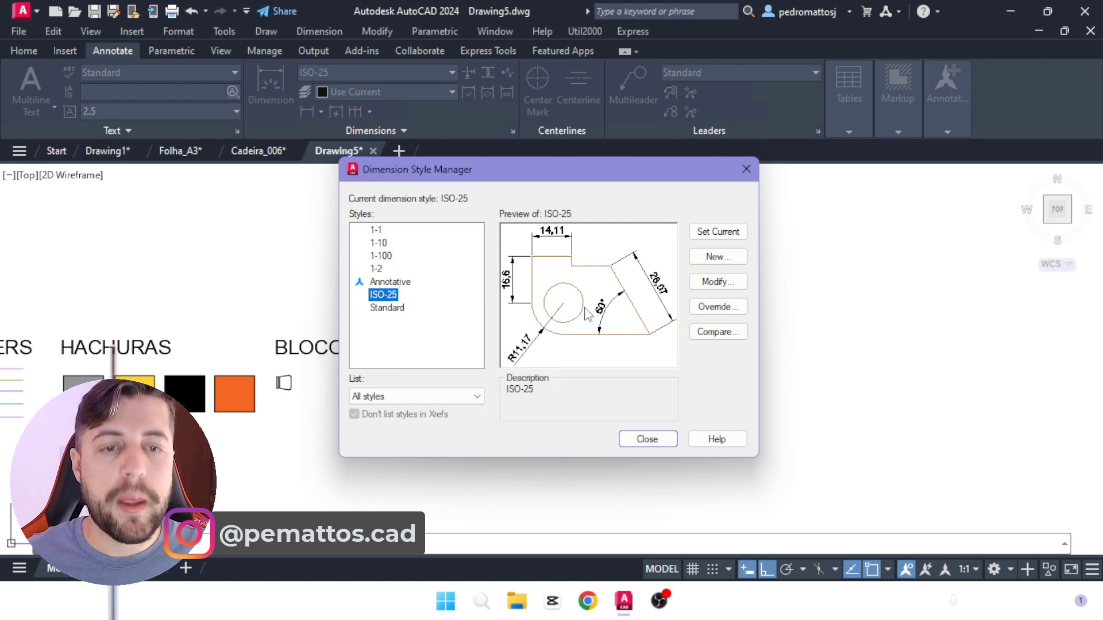
left_click(728, 257)
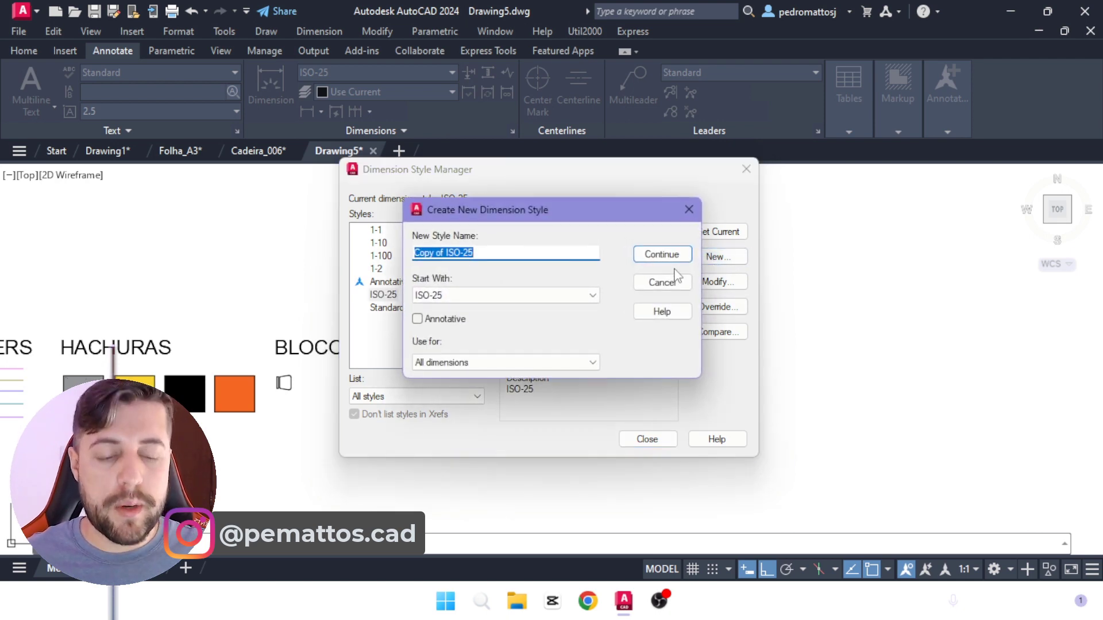
type("1")
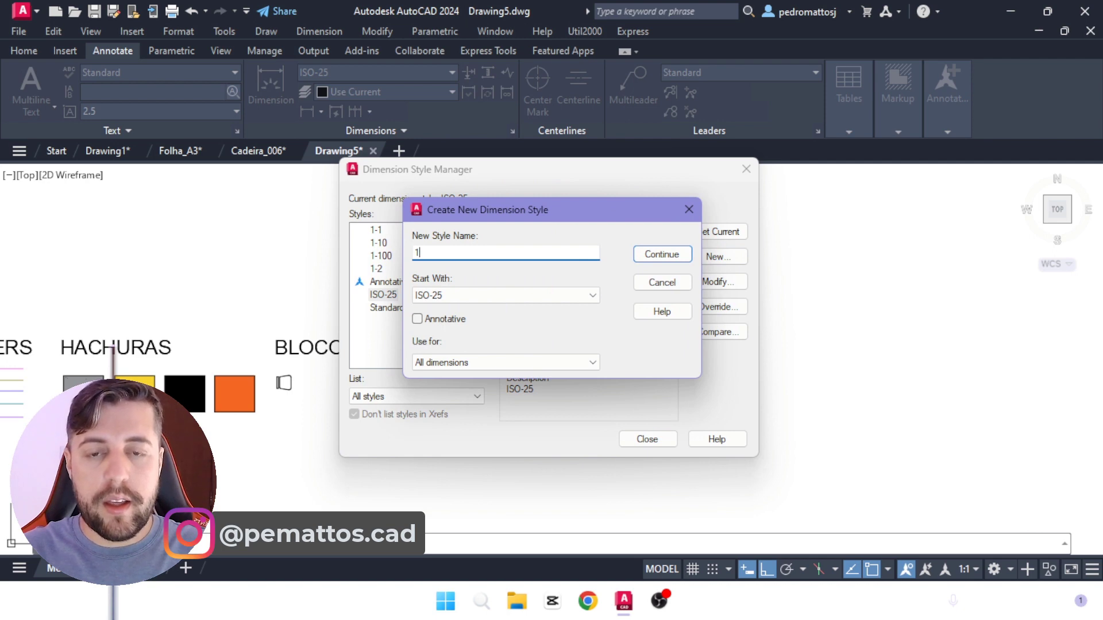
type("_100")
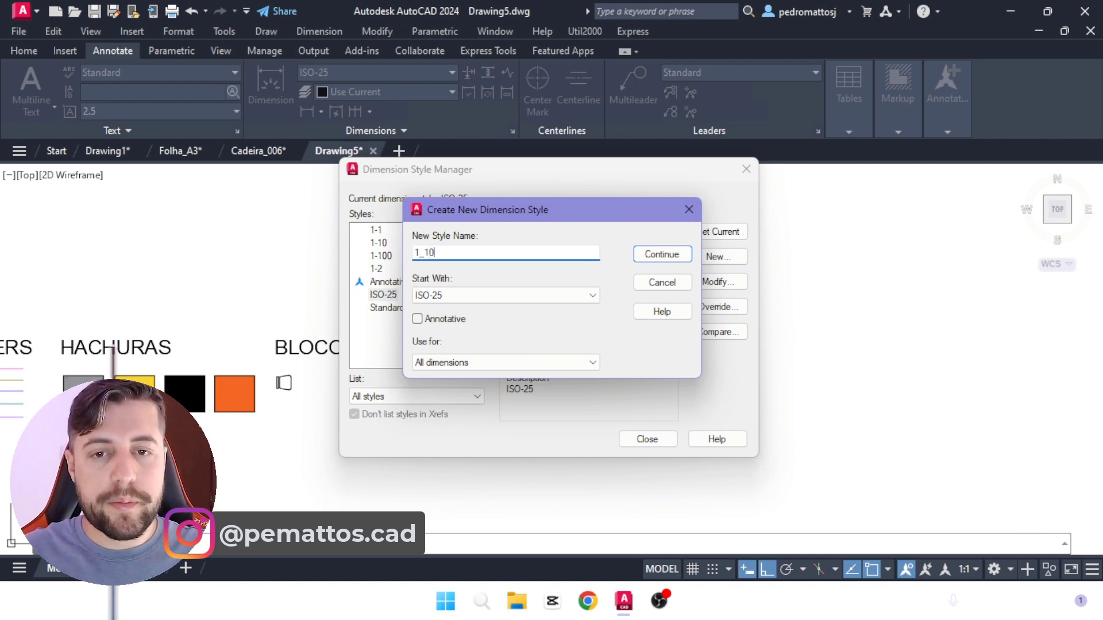
left_click(677, 258)
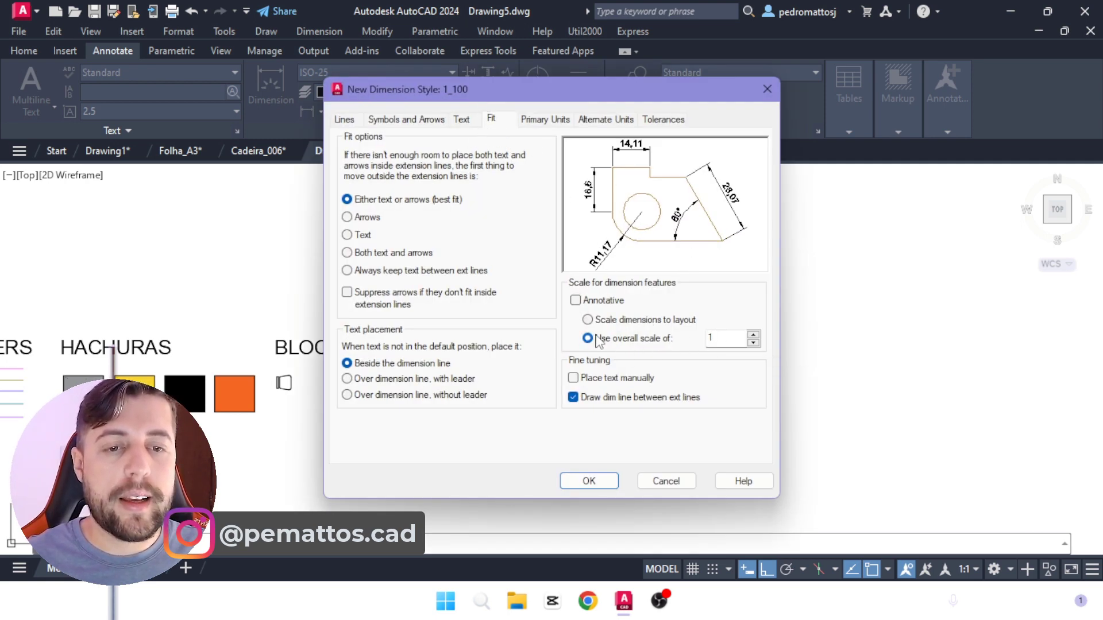
Step: Set the overall scale for dimension features of the 1_100 style to 0.10
double_click(726, 337)
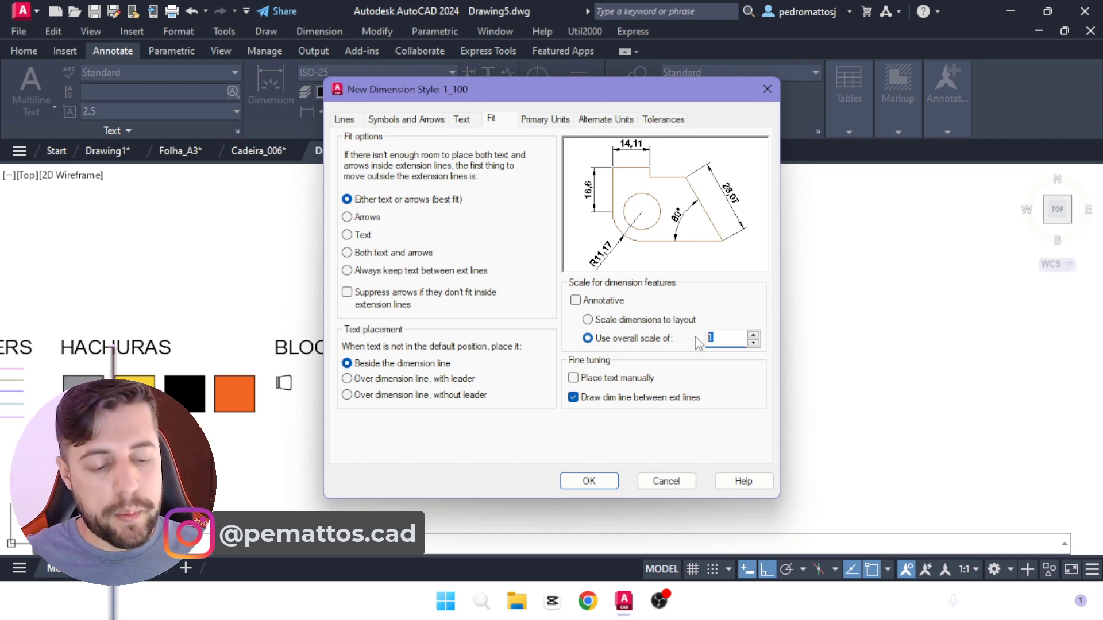
type("0.10")
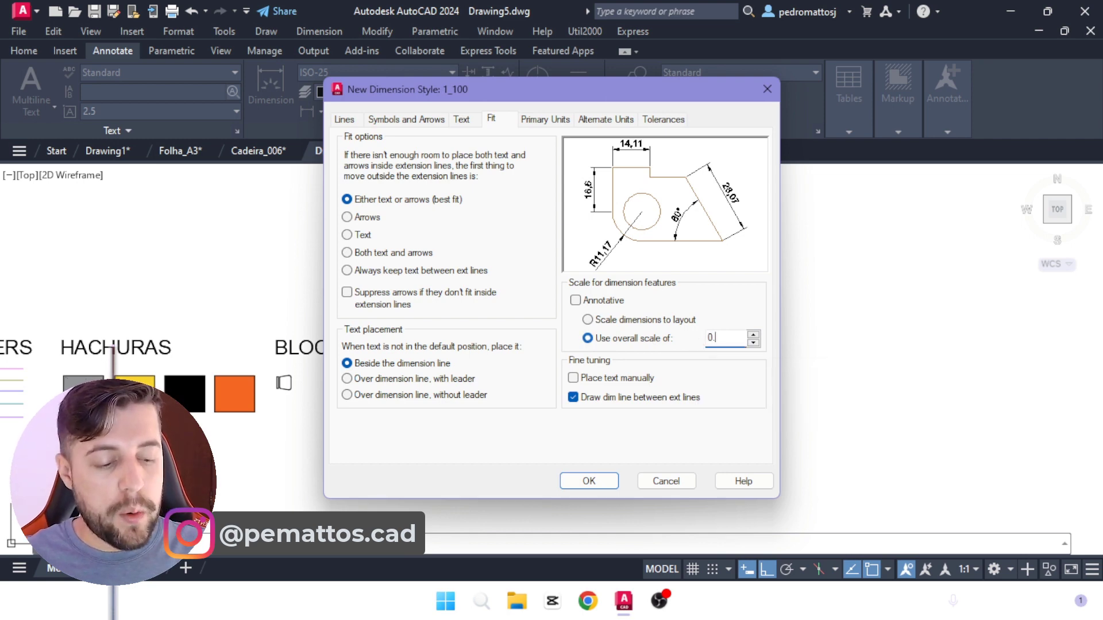
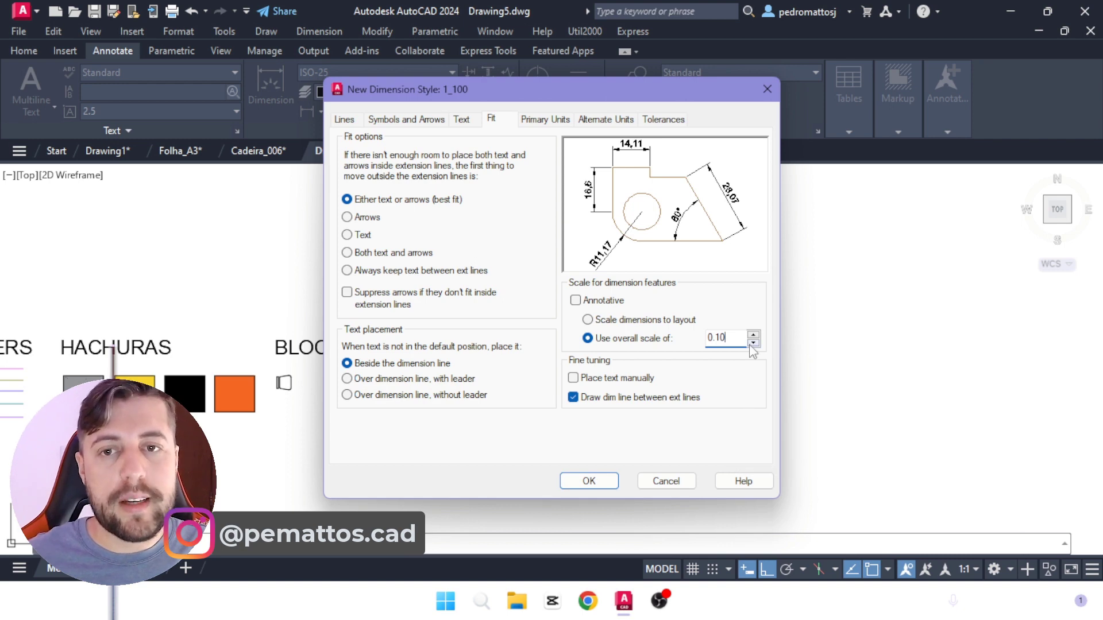
Step: Set the dimension lines' color, linetype and lineweight to ByLayer in the 1_100 style
left_click(345, 119)
left_click(485, 154)
left_click(459, 175)
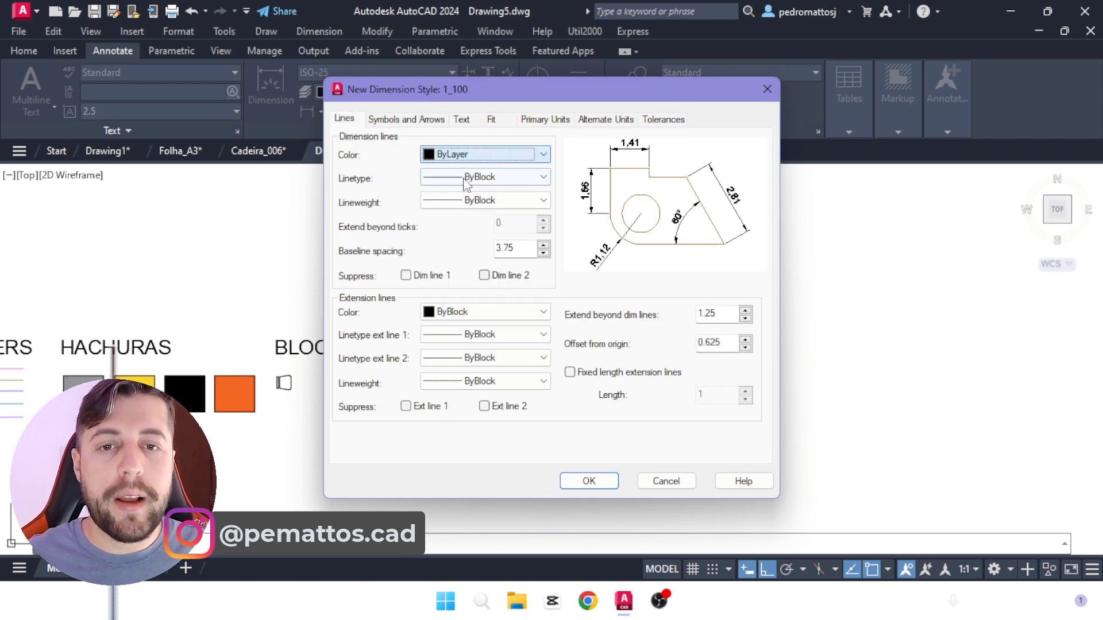
left_click(465, 177)
left_click(471, 190)
left_click(460, 200)
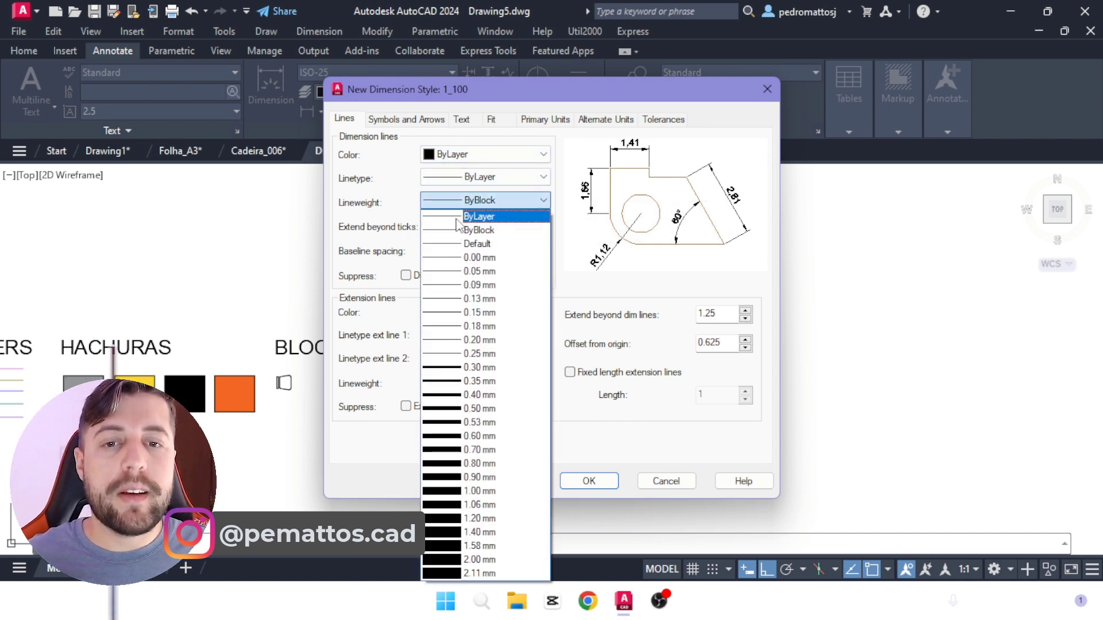
left_click(460, 218)
Step: Set the extension lines' color, both extension linetypes and the lineweight to ByLayer
left_click(465, 313)
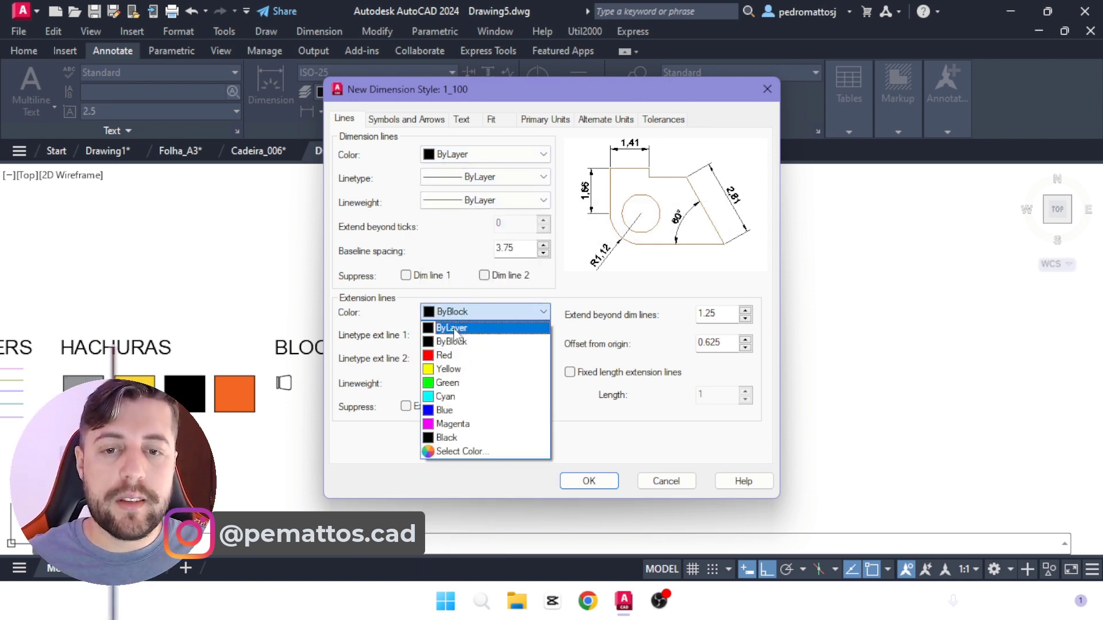
left_click(452, 328)
left_click(486, 334)
left_click(460, 349)
left_click(485, 357)
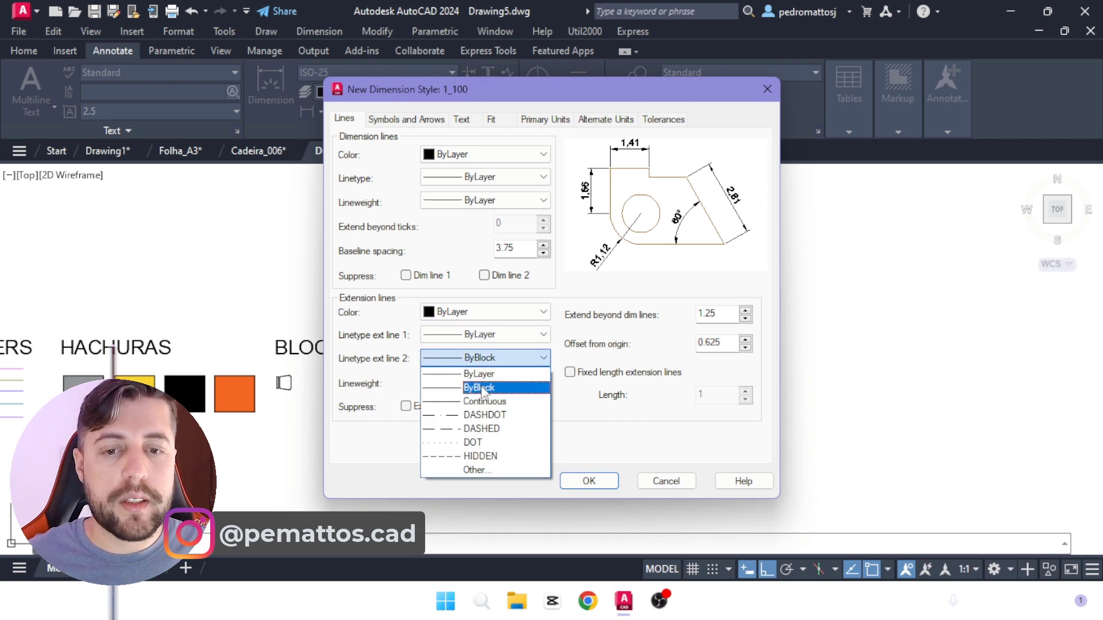
left_click(482, 388)
left_click(485, 383)
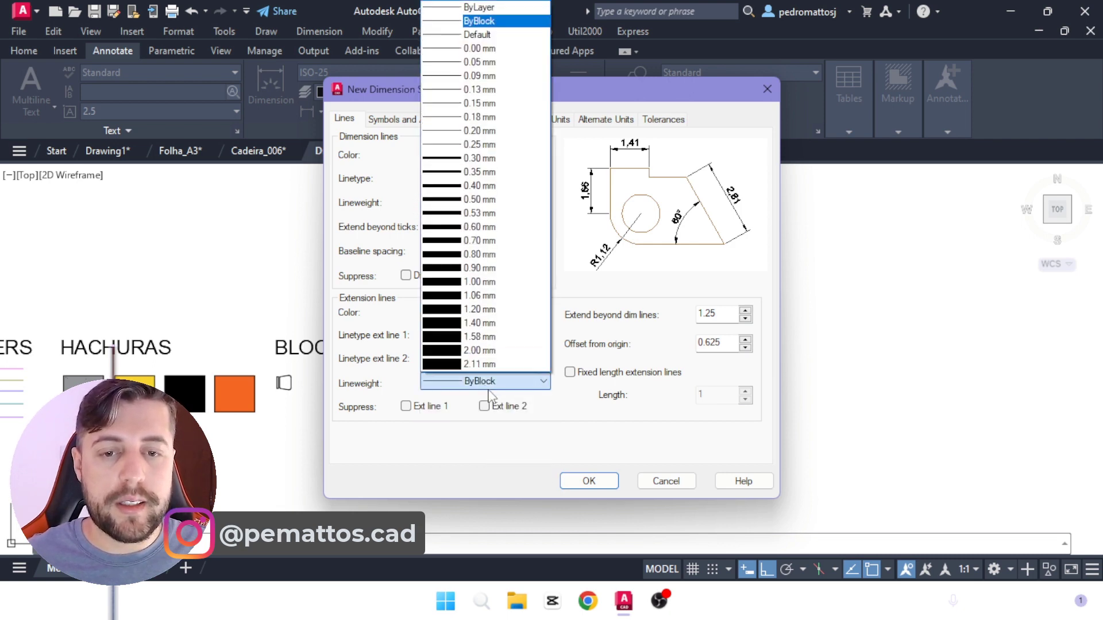
left_click(492, 13)
Step: Set the extension lines to extend 0.1 beyond the dimension lines, with an offset from origin of 0.1
left_click_drag(725, 315, 655, 310)
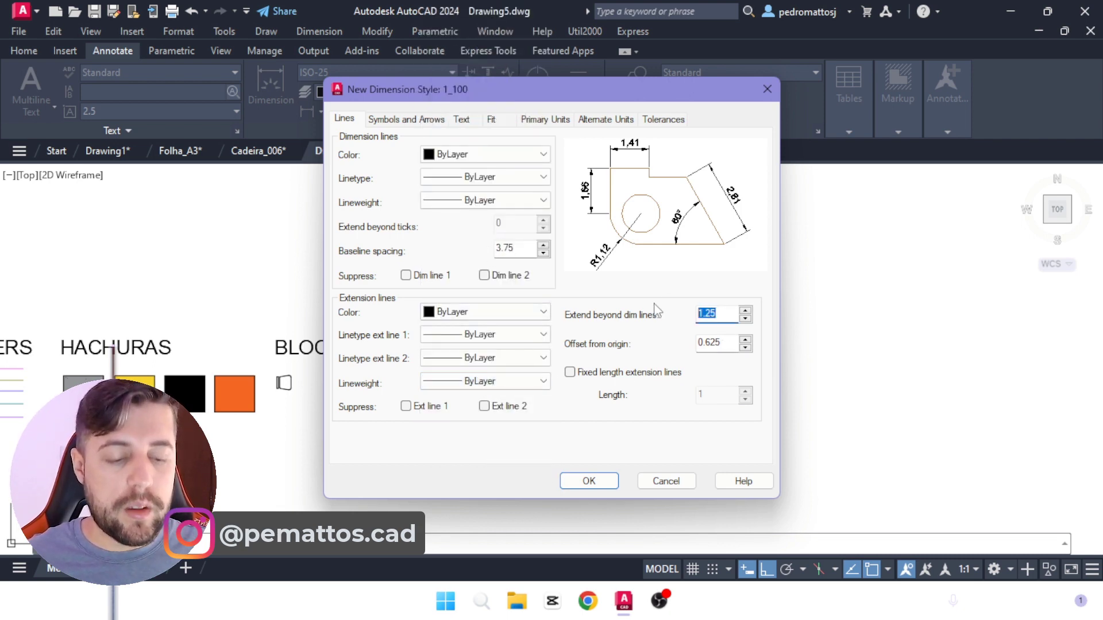
type("010")
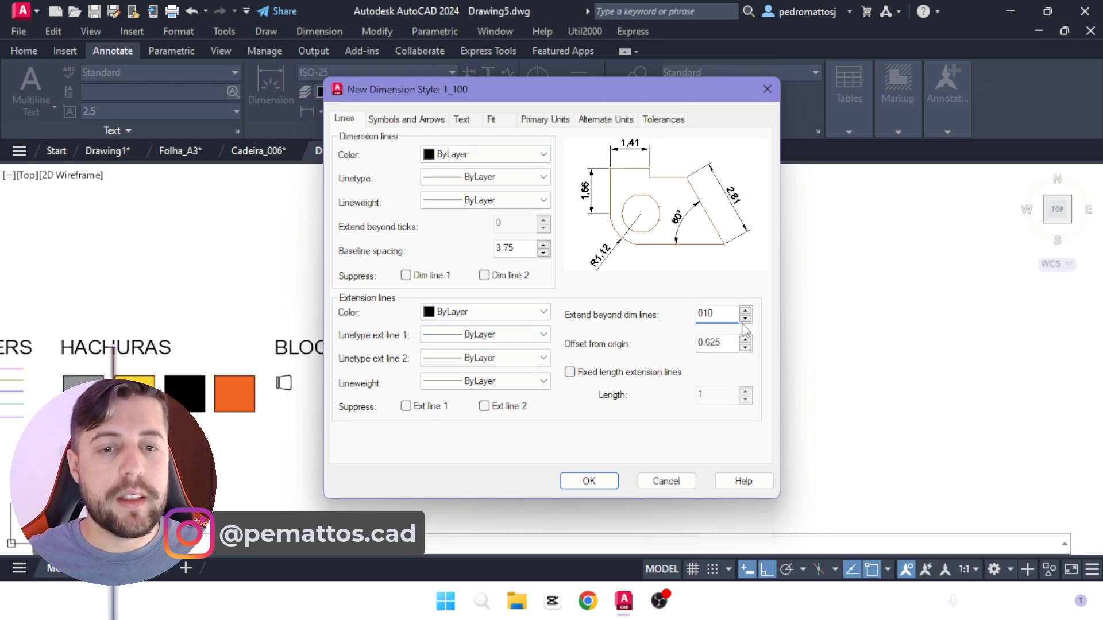
left_click_drag(732, 346, 648, 343)
type("0")
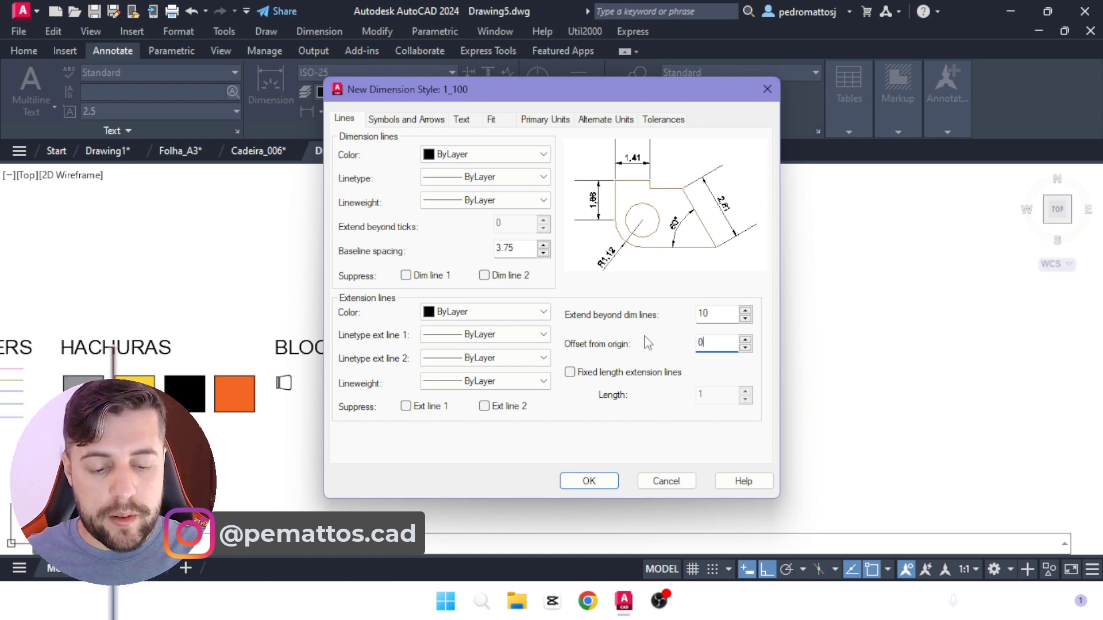
double_click(716, 315)
type(".")
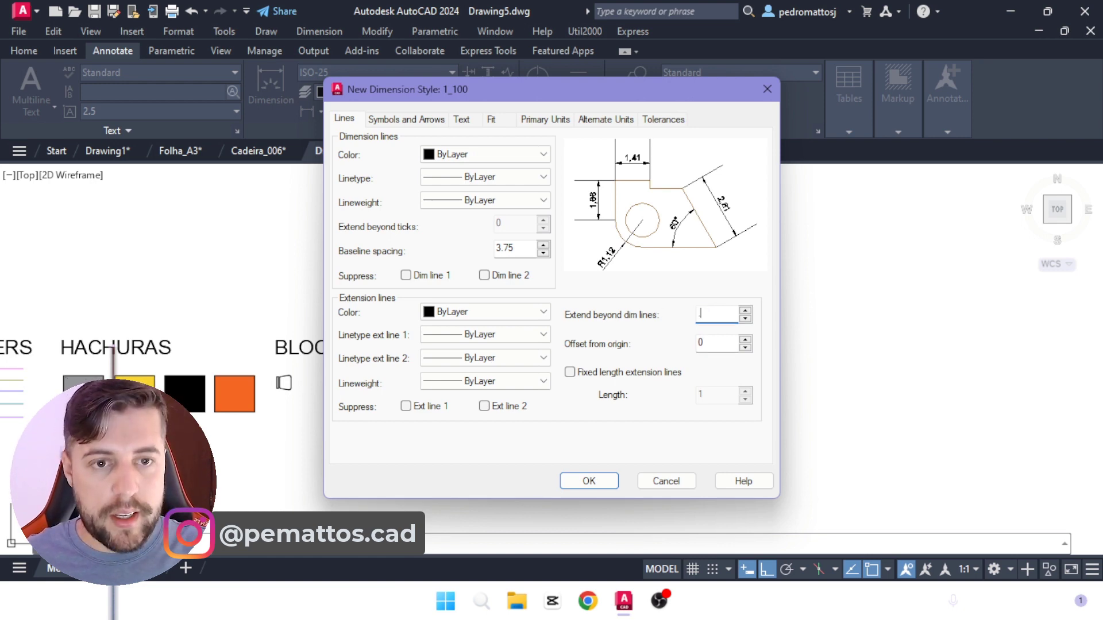
type("10")
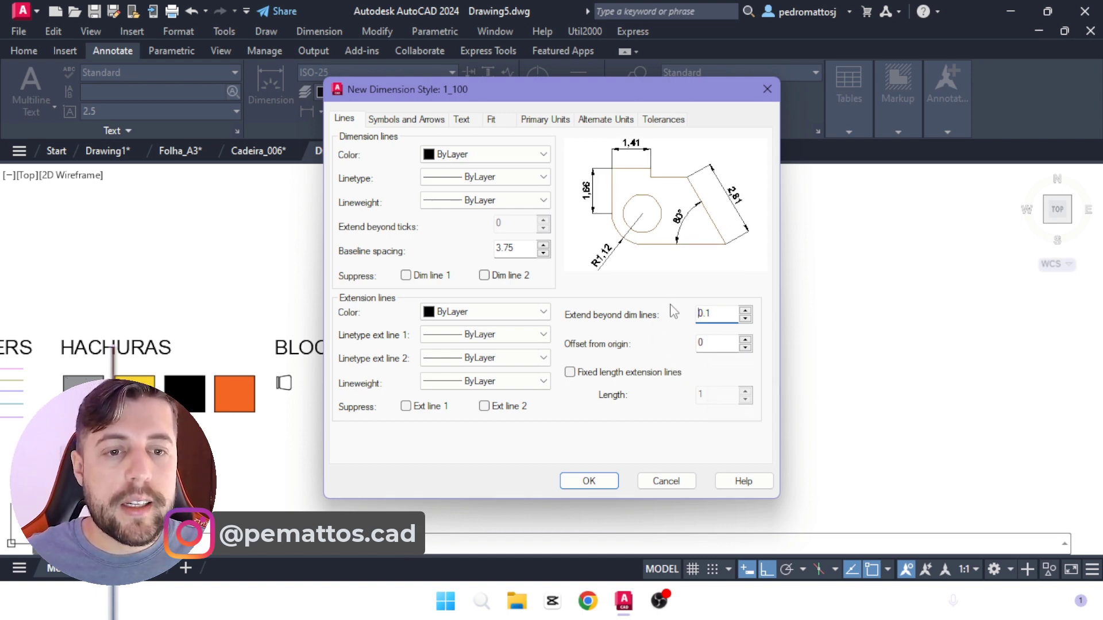
double_click(715, 343)
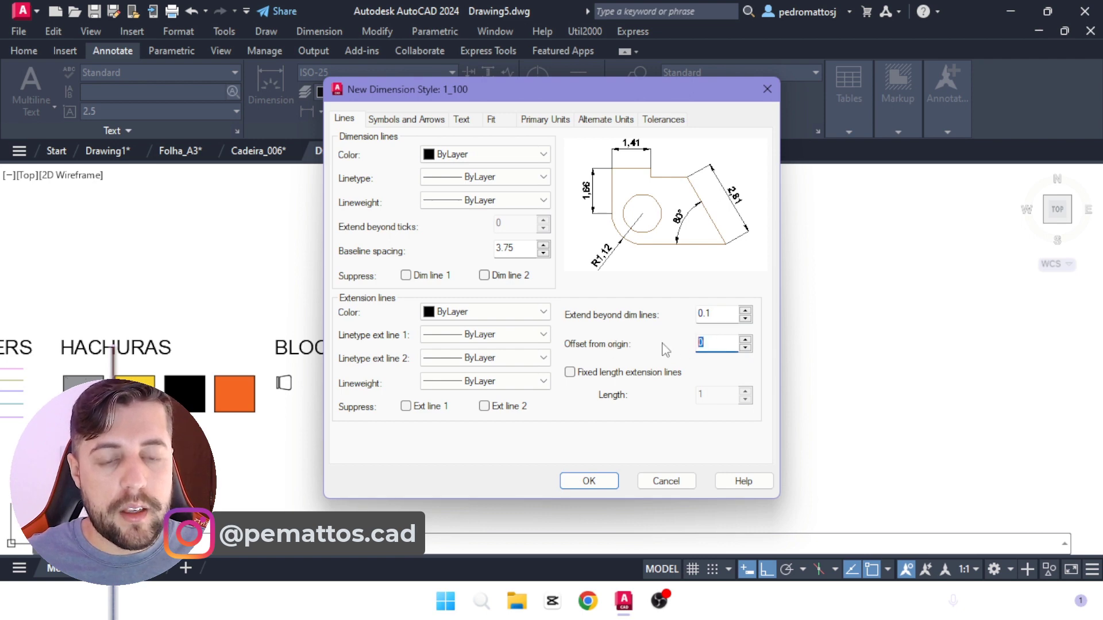
type(".")
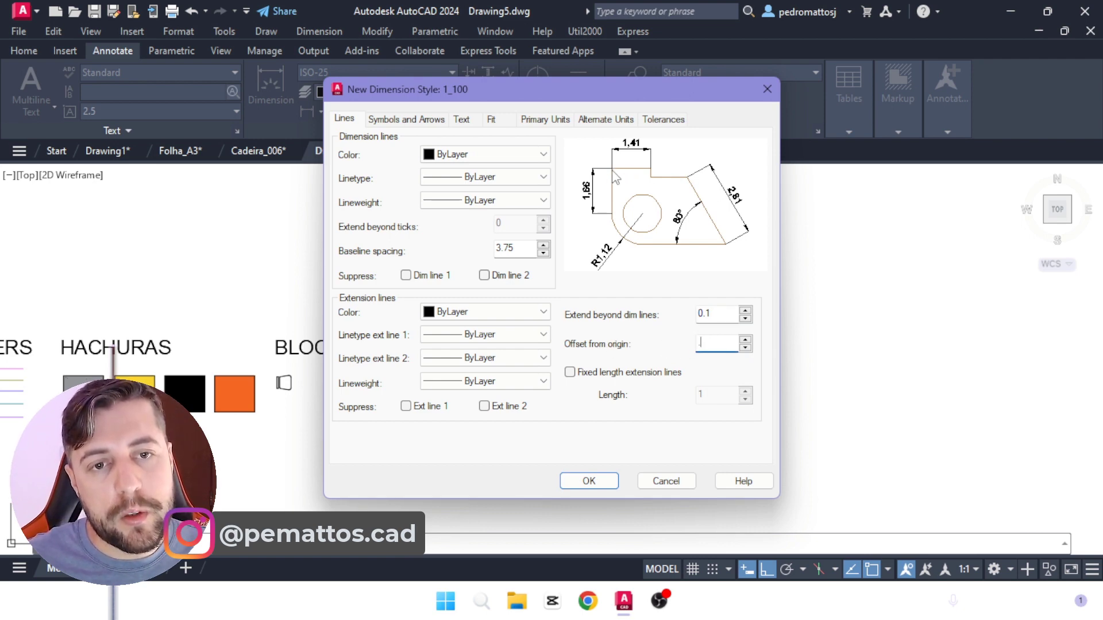
type("1")
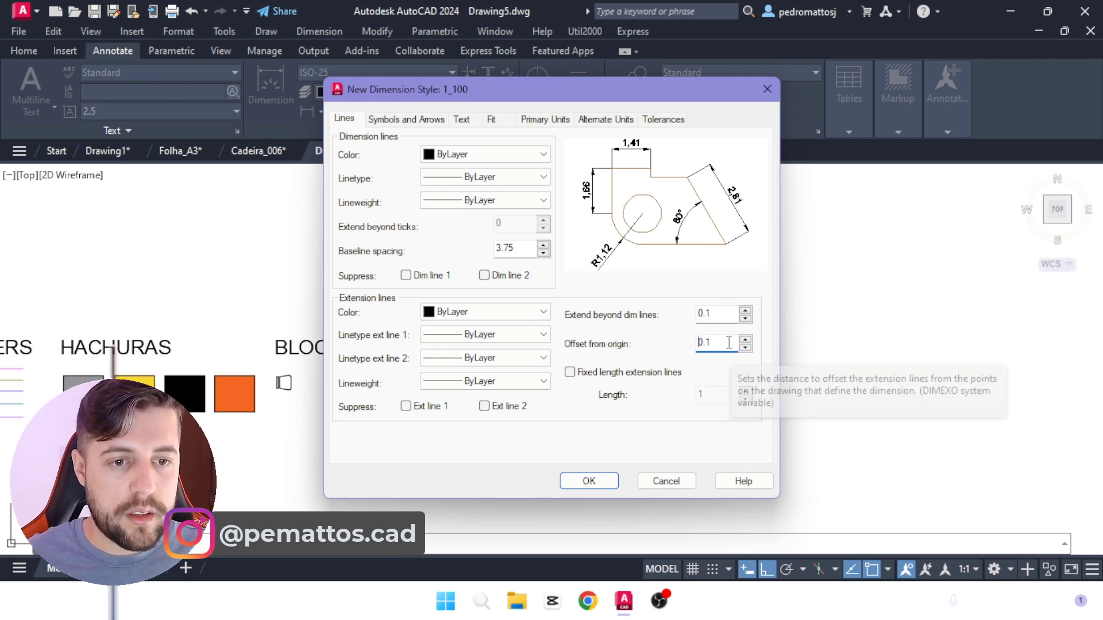
Step: Set the first, second and leader arrowheads of the 1_100 style to Architectural tick
left_click(405, 121)
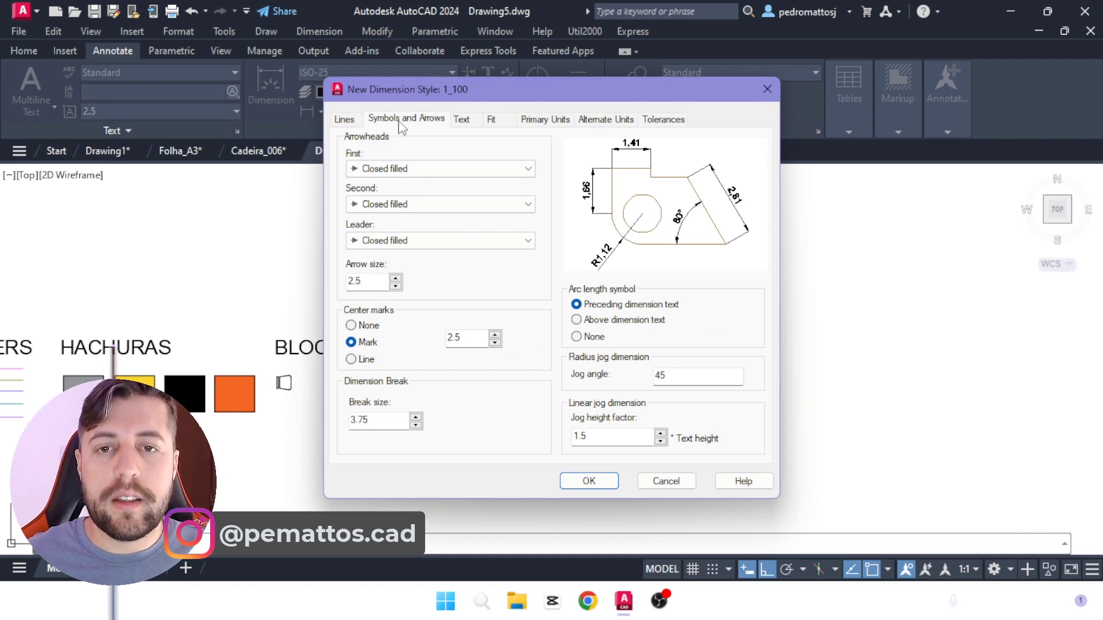
left_click(344, 119)
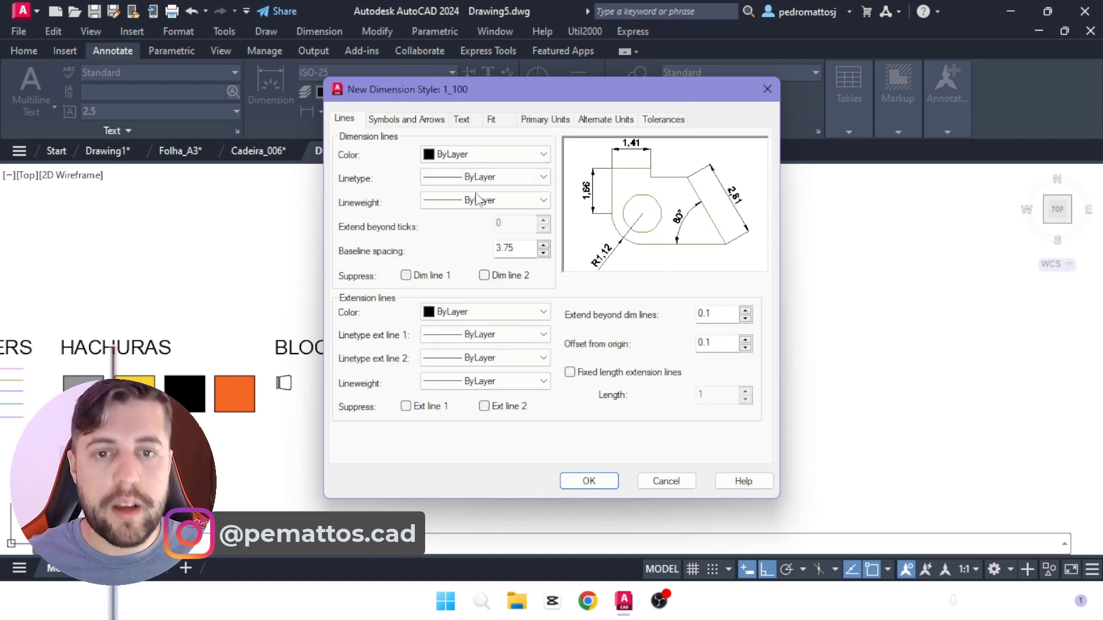
left_click(405, 120)
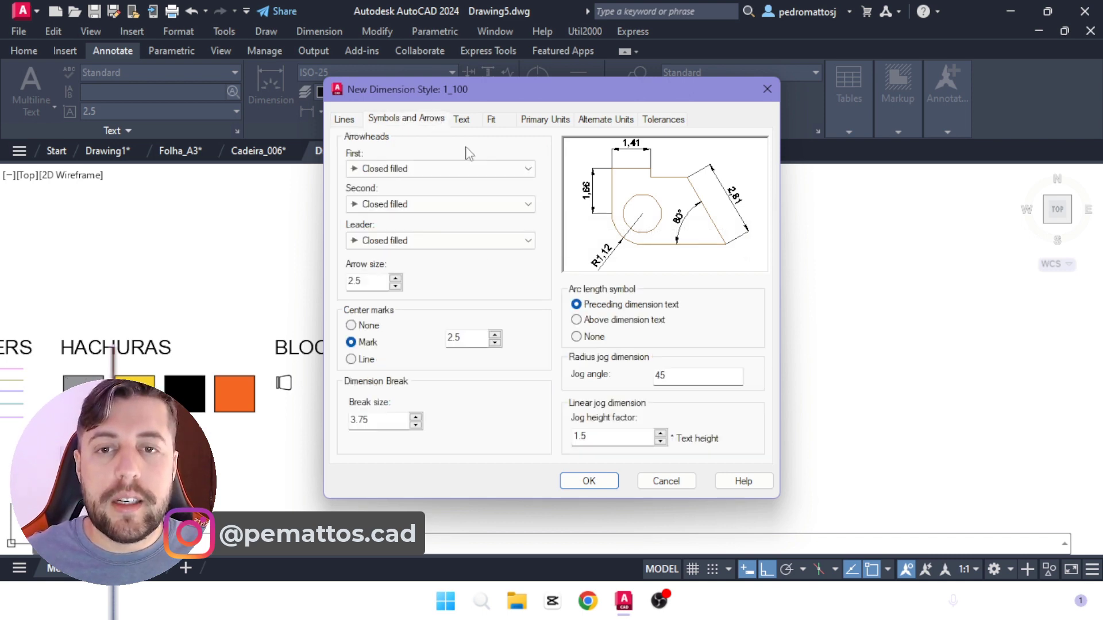
left_click(391, 169)
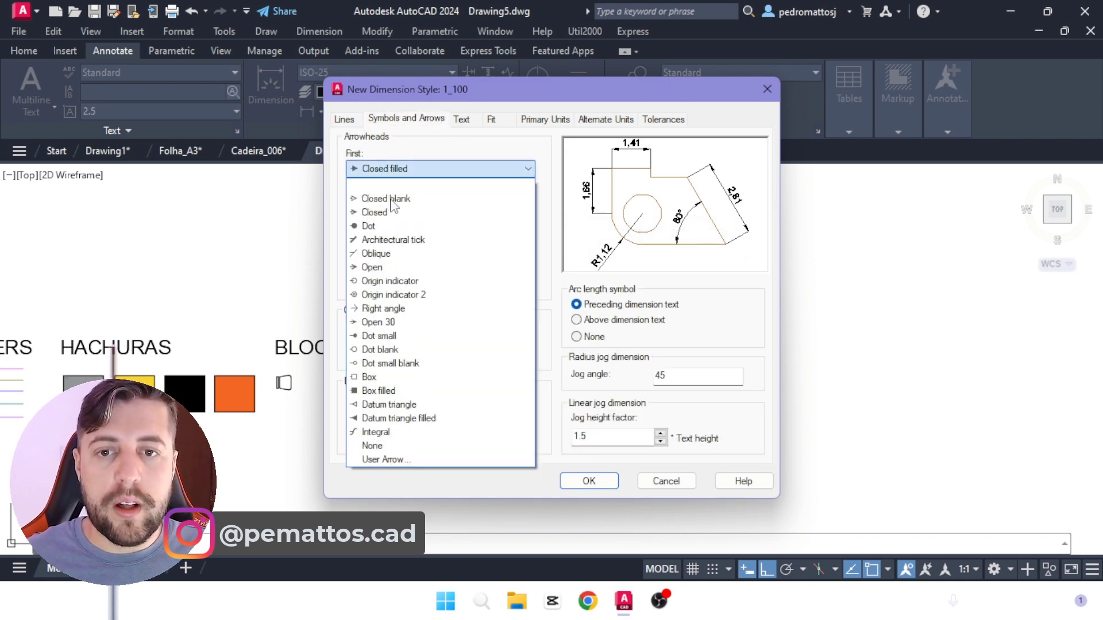
left_click(423, 240)
left_click(397, 240)
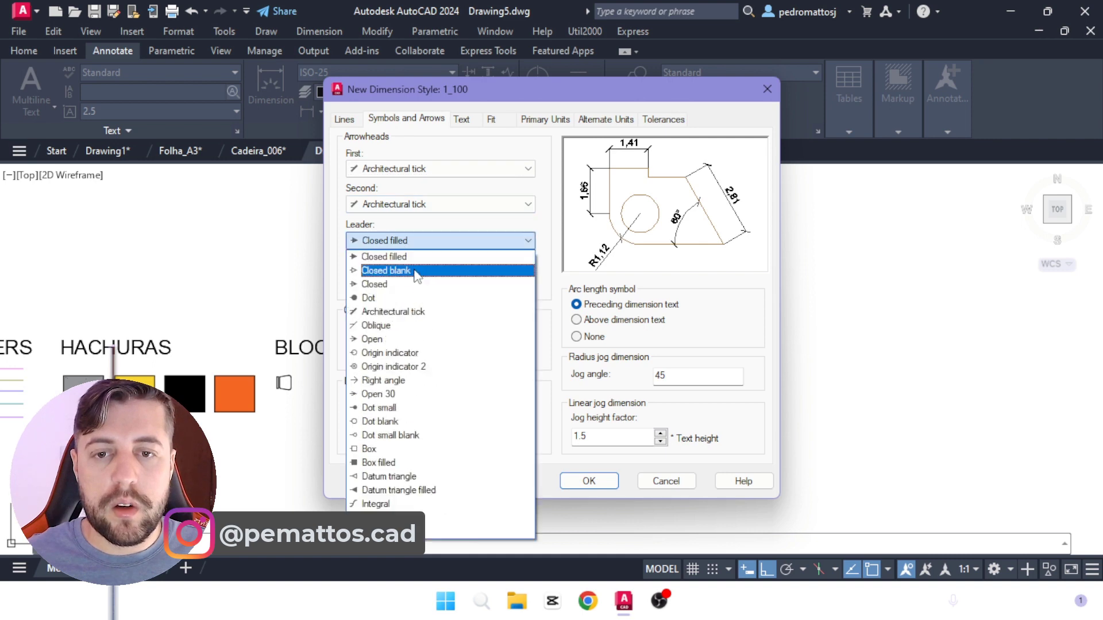
left_click(422, 313)
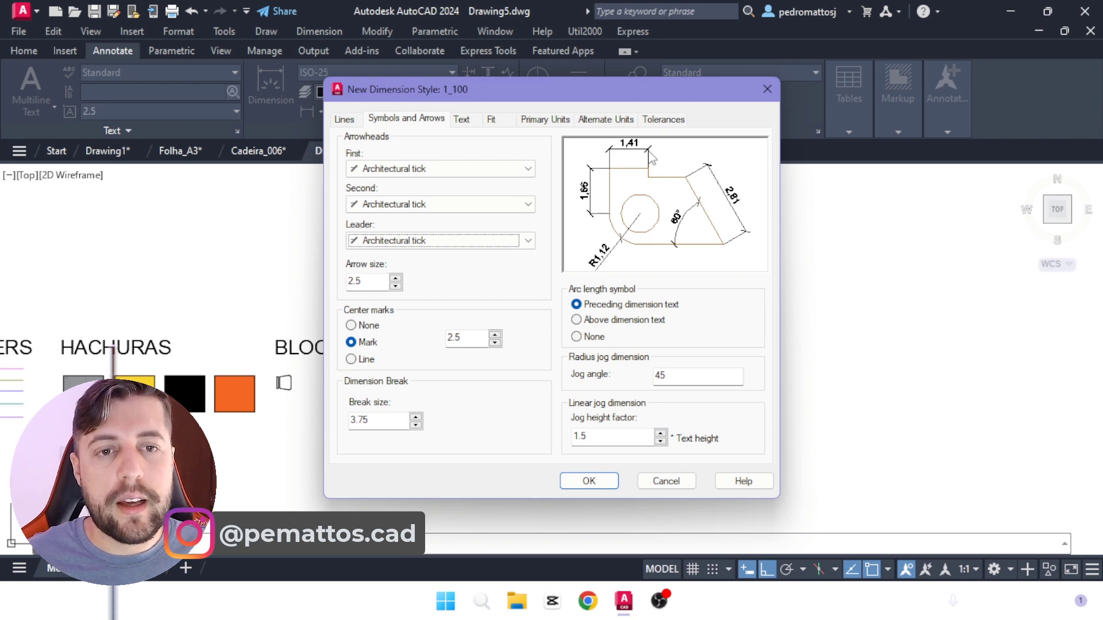
Step: Try the Dot and Dot small arrowheads on the dimension ends, and restore Architectural tick
left_click(522, 169)
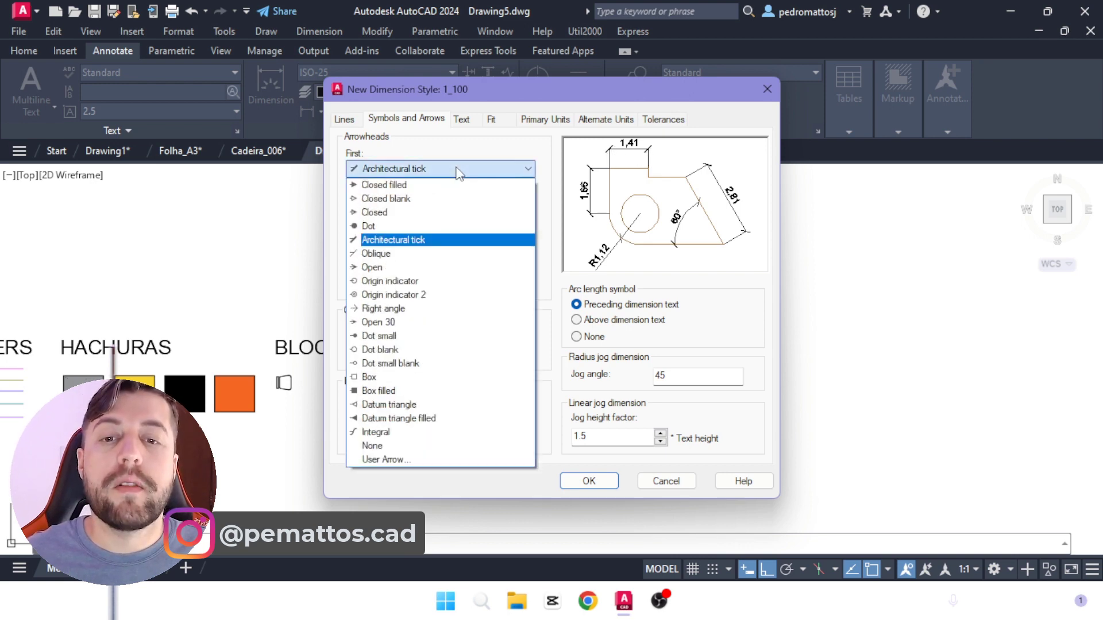
left_click(382, 225)
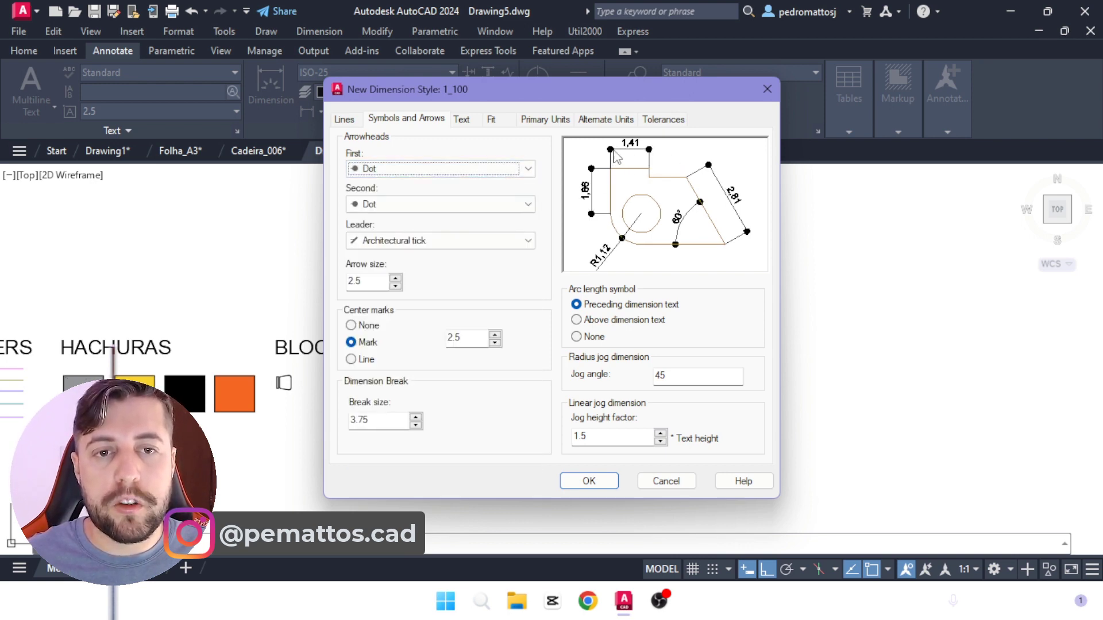
left_click(450, 170)
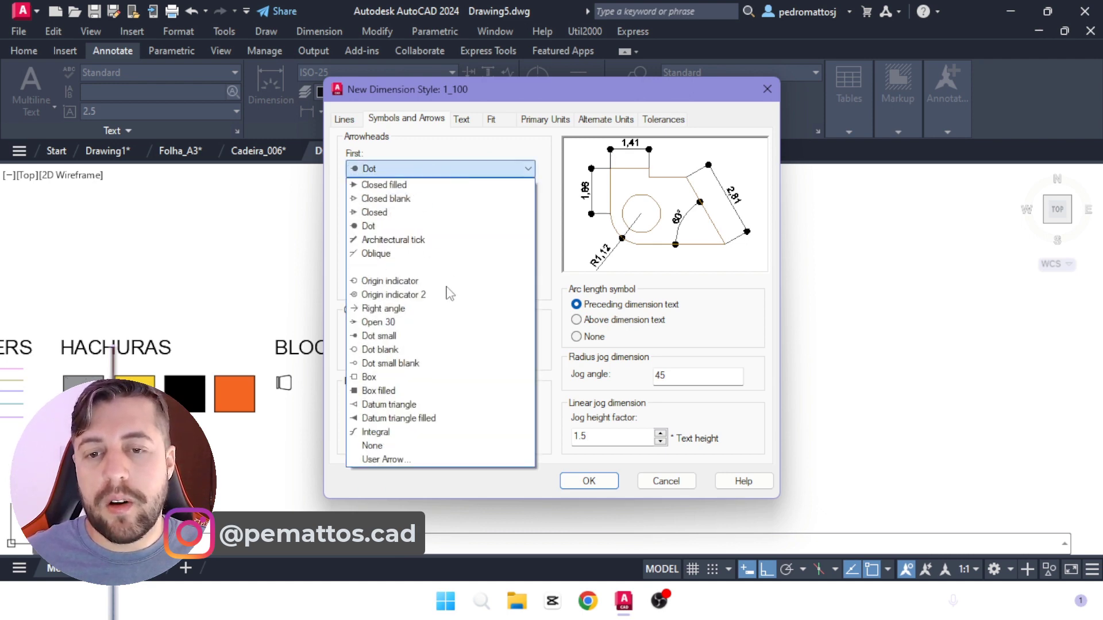
left_click(413, 336)
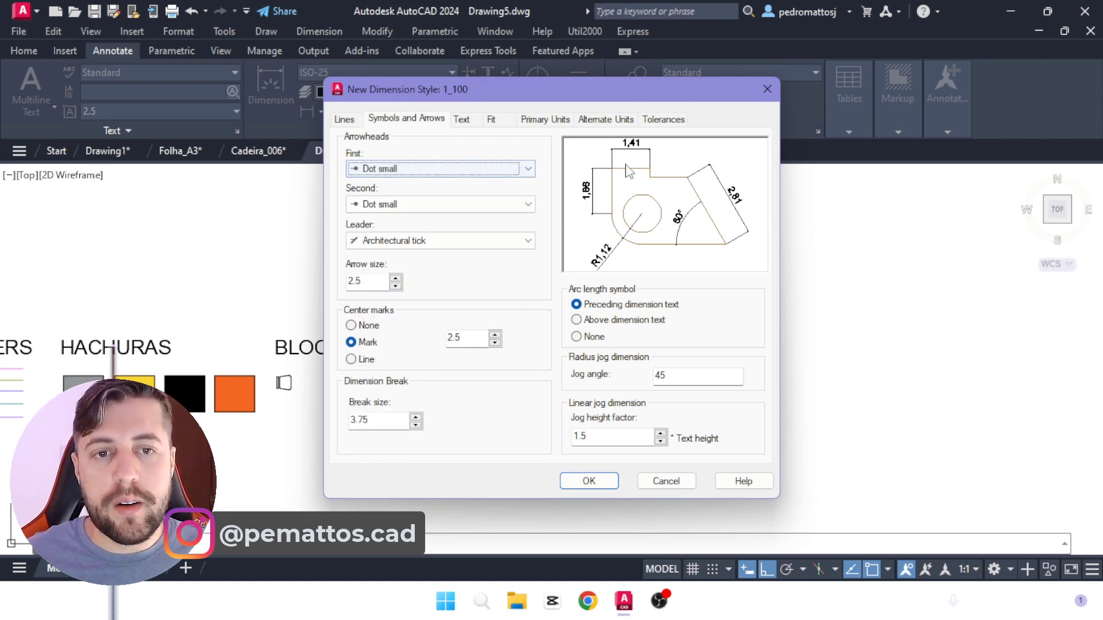
left_click(419, 170)
left_click(428, 240)
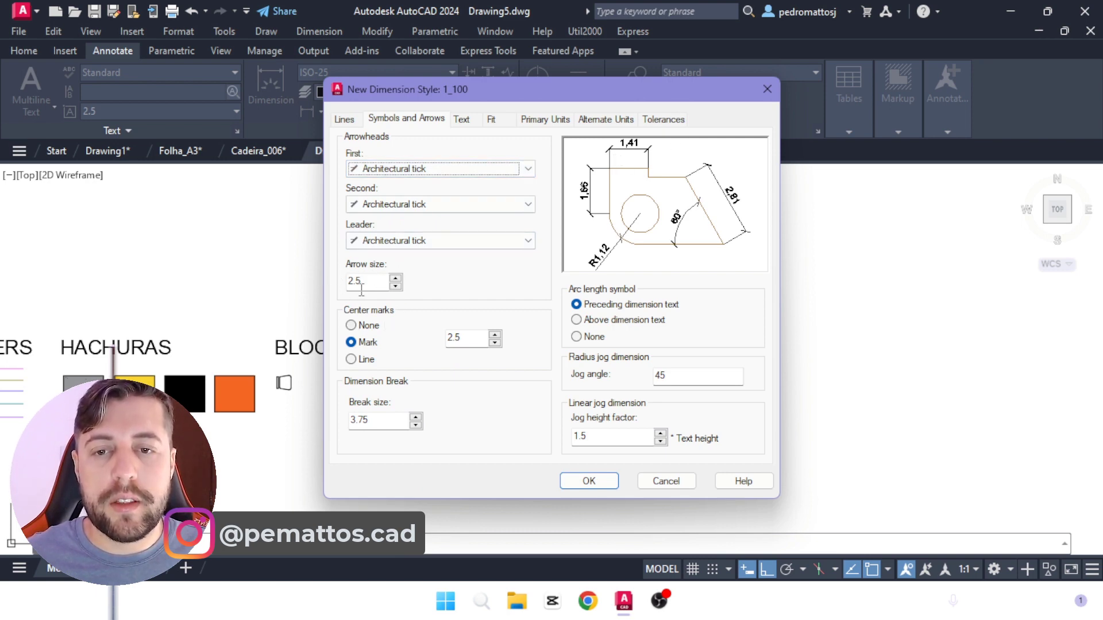
Step: Set the center marks to None and place the arc length symbol above the dimension text
left_click(352, 326)
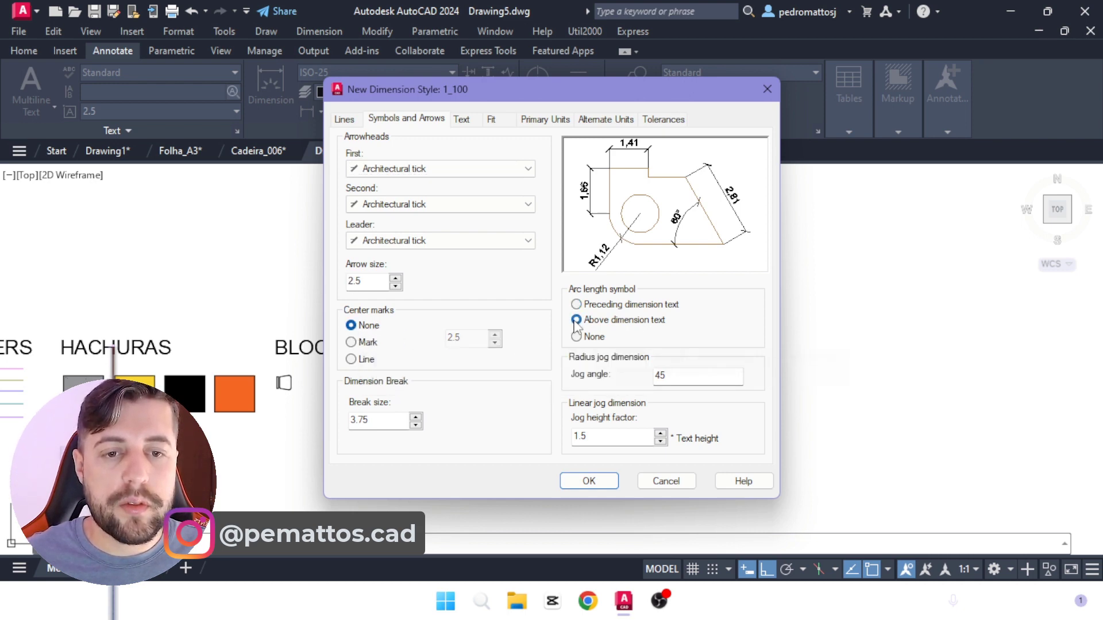
Step: Review the dimension text style, its font settings, the vertical text placement and the fit options of the 1_100 style
left_click(461, 122)
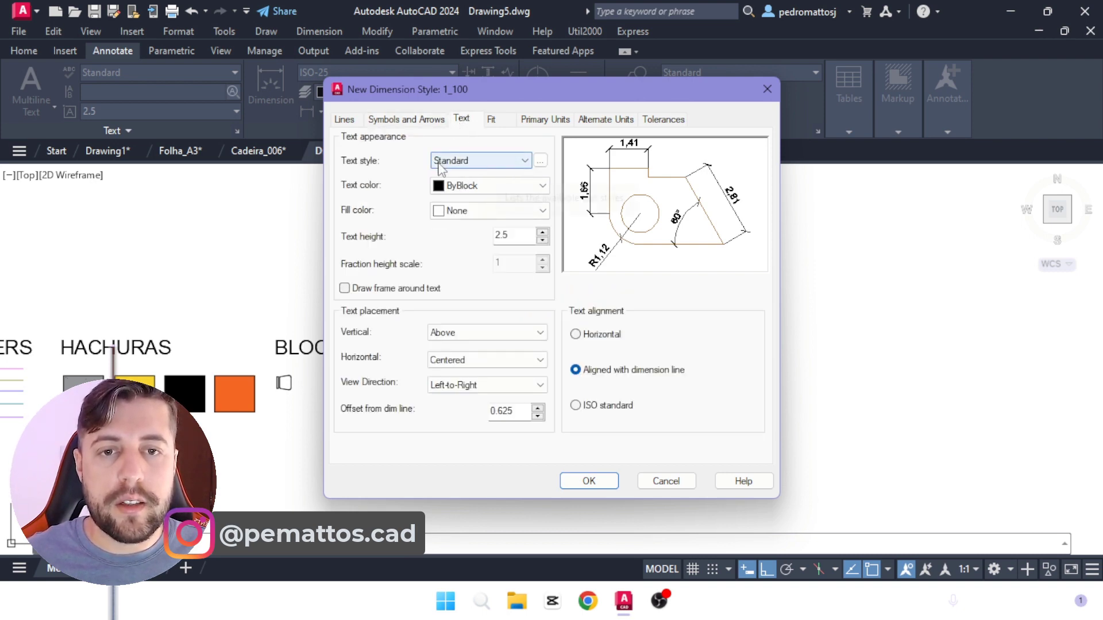
left_click(539, 161)
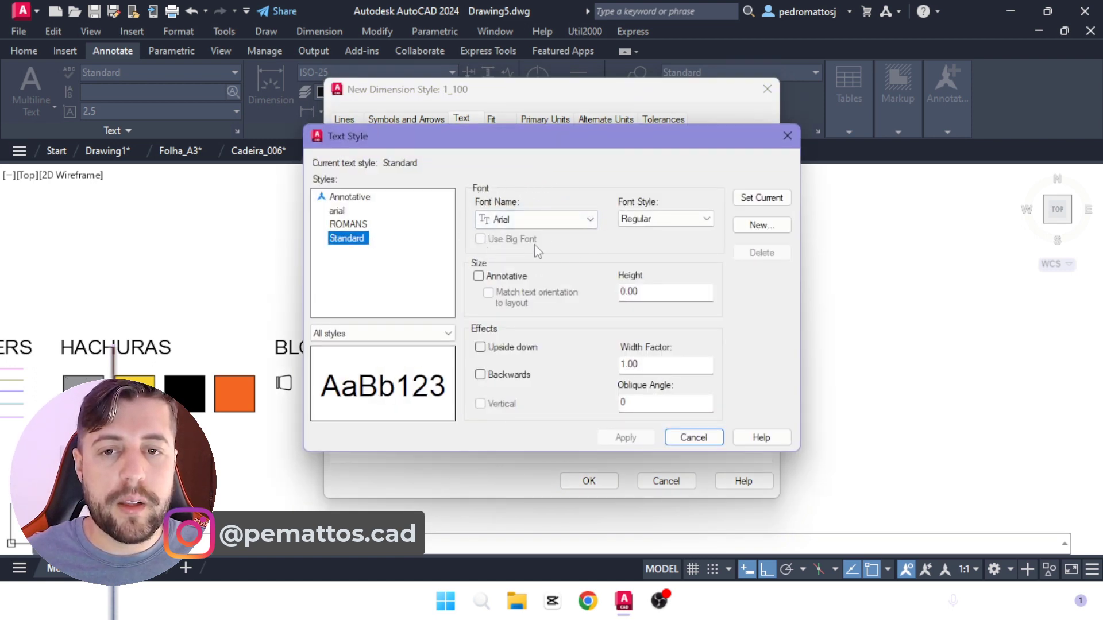
left_click(787, 136)
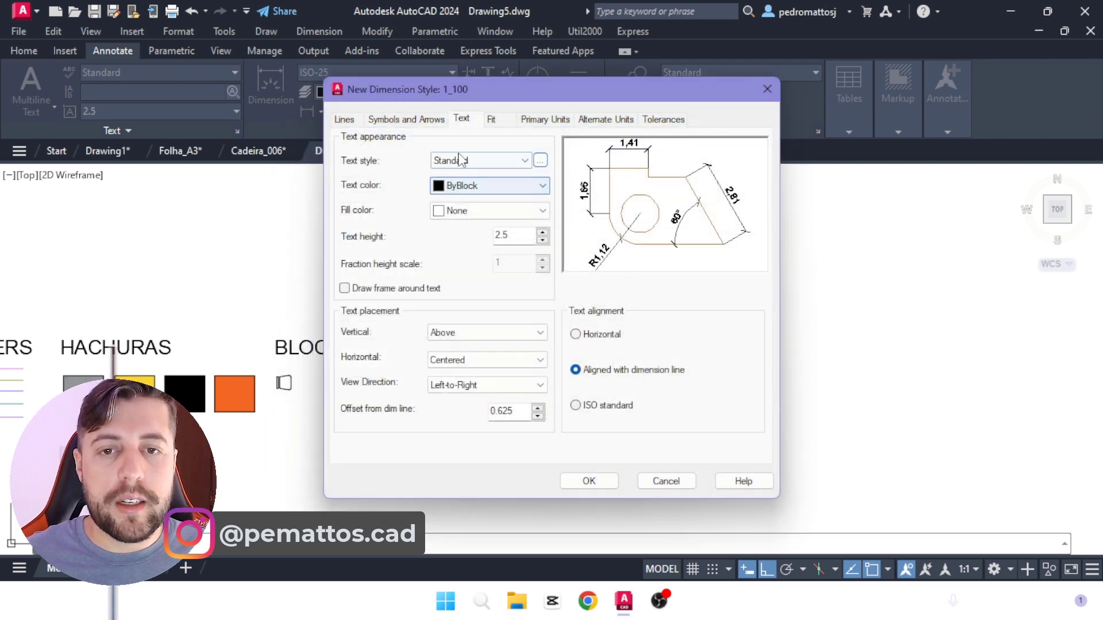
left_click(434, 334)
left_click(447, 359)
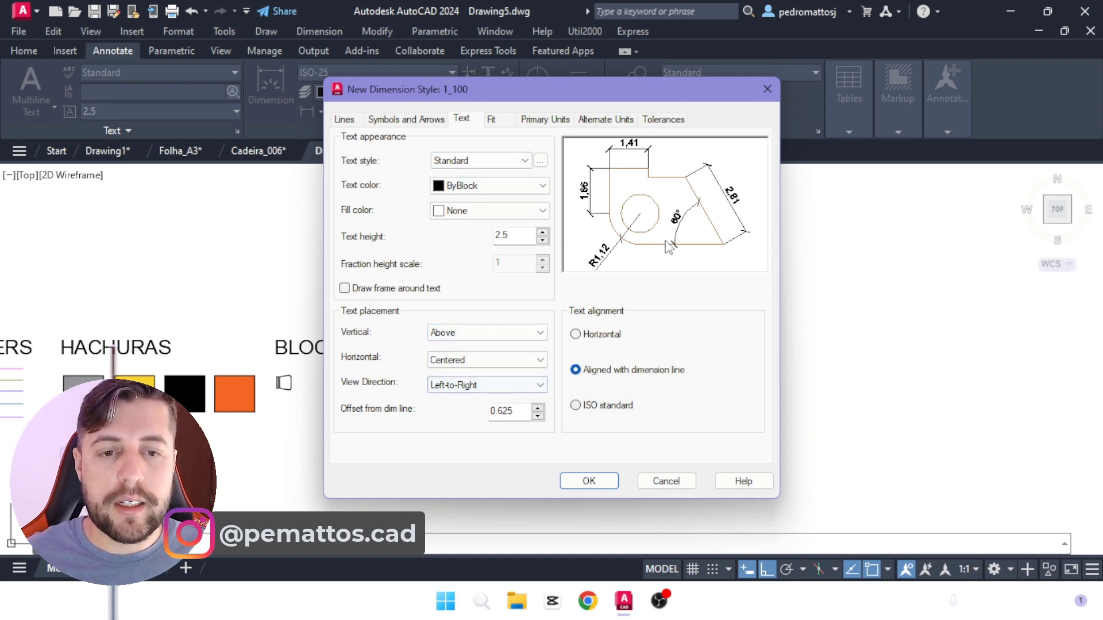
left_click(490, 121)
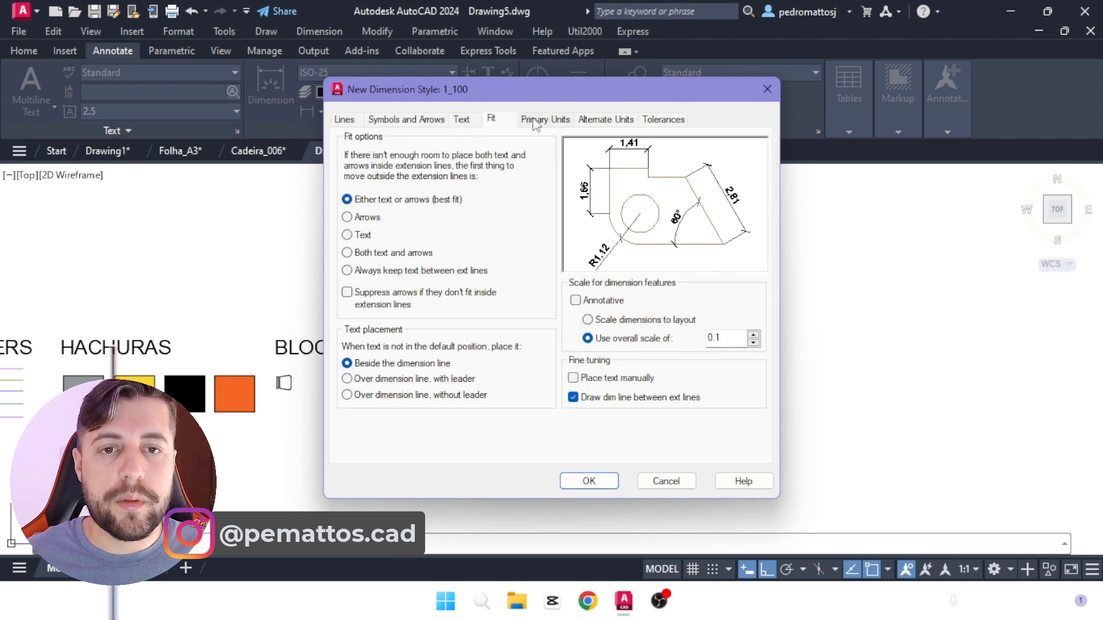
Step: Set the decimal separator of the linear dimensions to Period and save the 1_100 dimension style
left_click(535, 122)
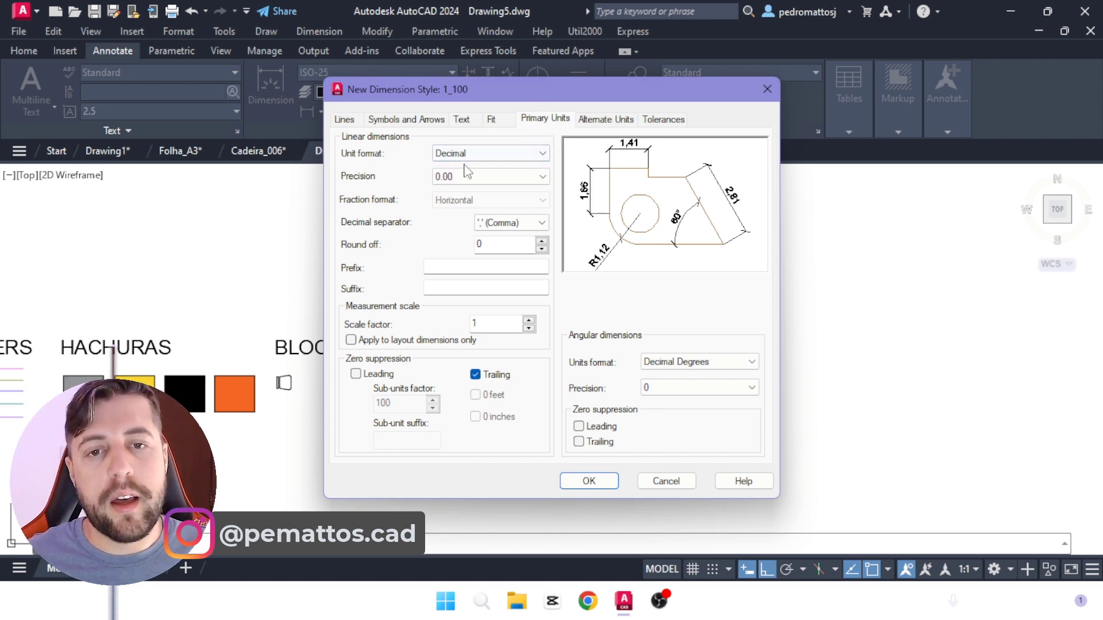
left_click(508, 228)
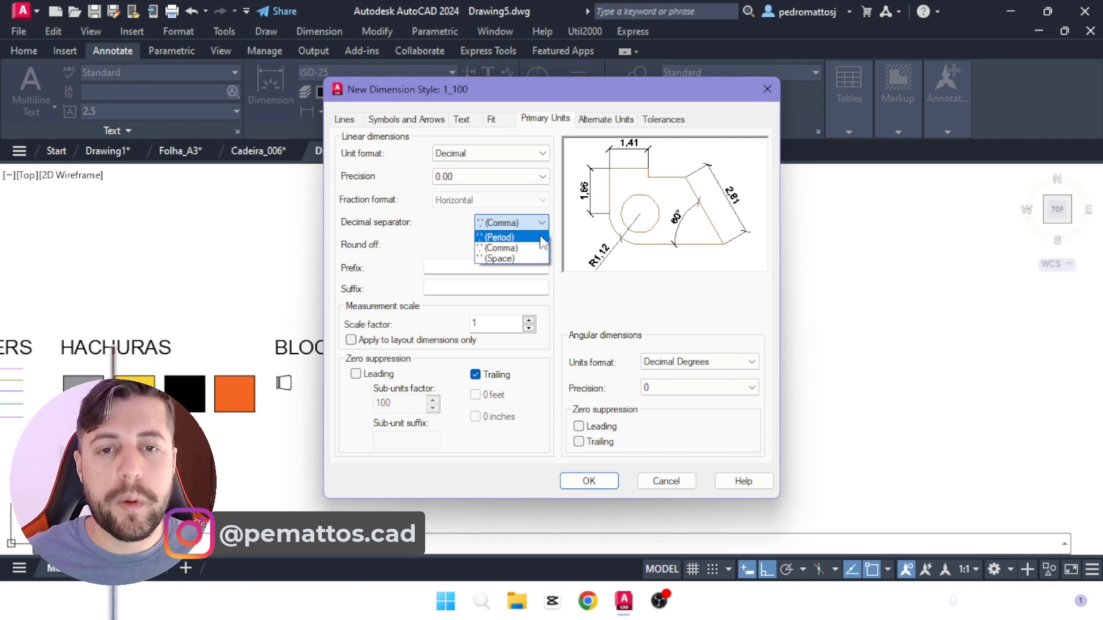
left_click(514, 238)
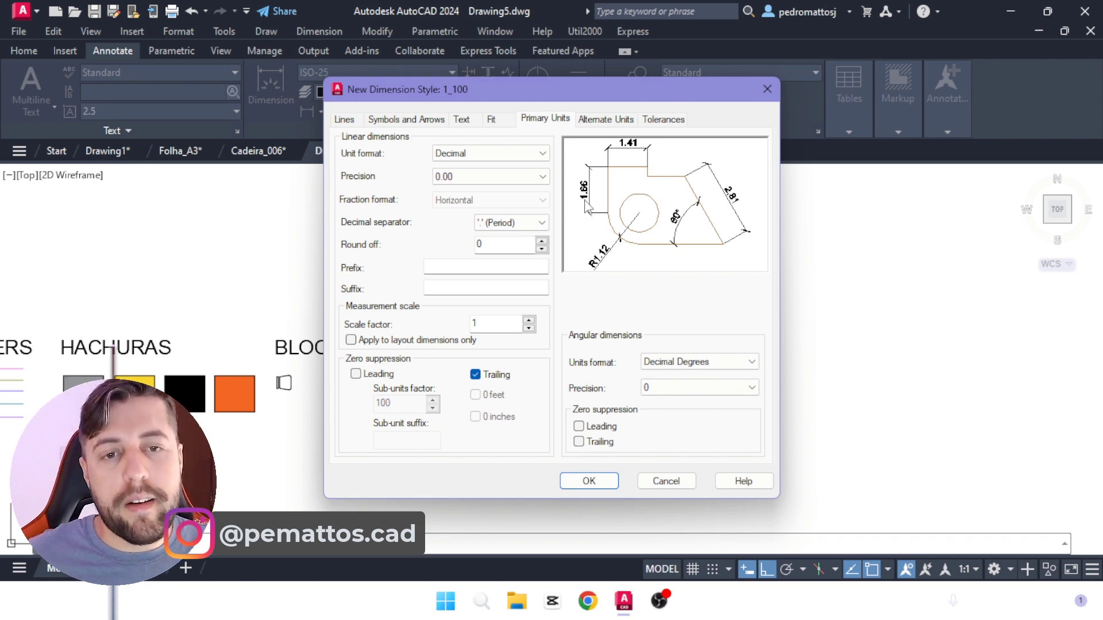
left_click(540, 222)
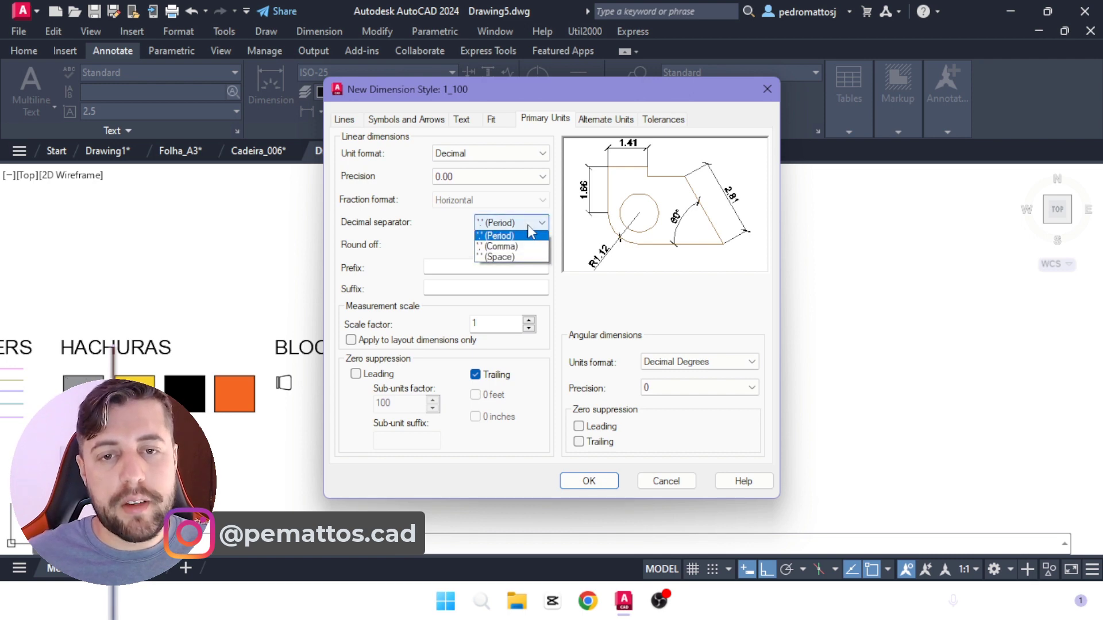
left_click(407, 251)
left_click(589, 481)
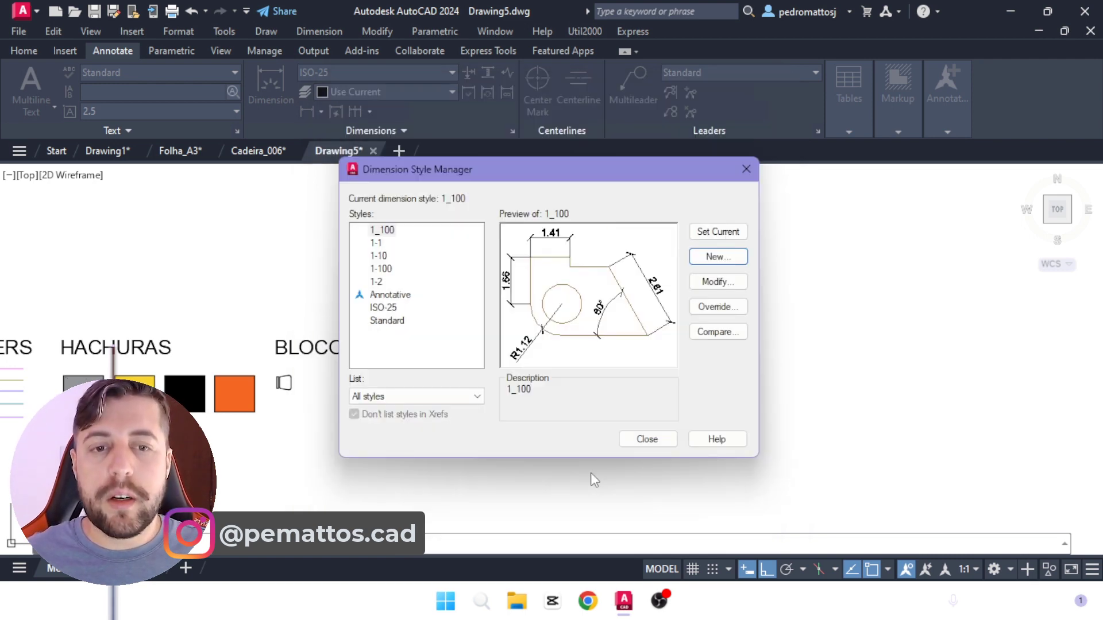
Step: Close the dimension style settings and place a horizontal dimension about 4.73 long under the COTAS heading with the 1_100 style
left_click(647, 435)
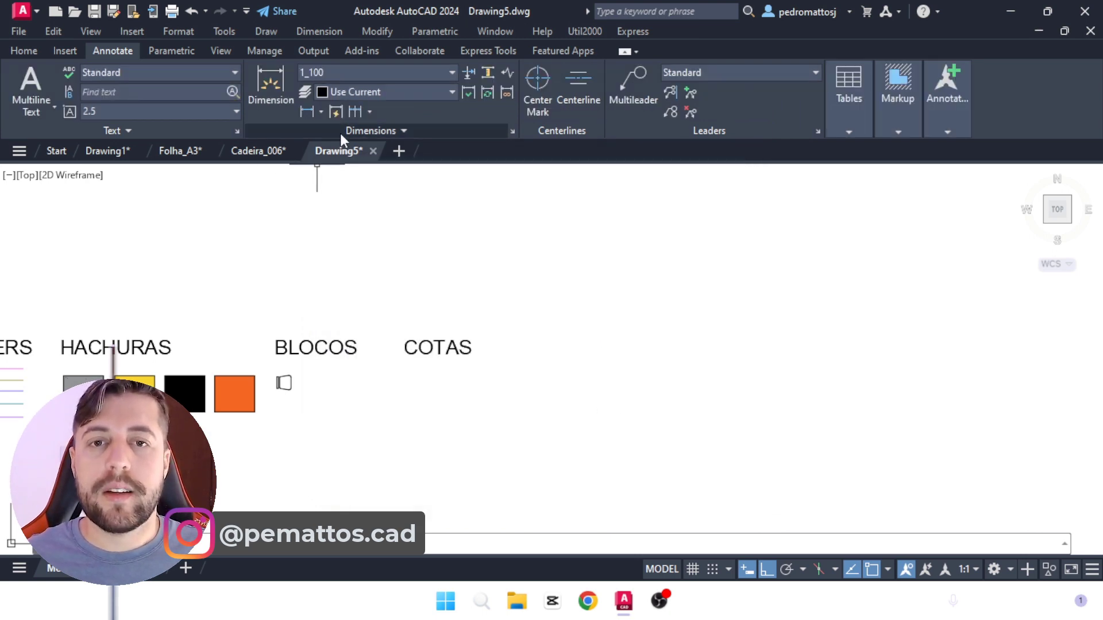
left_click(261, 80)
scroll(407, 377, "up", 5)
left_click(406, 378)
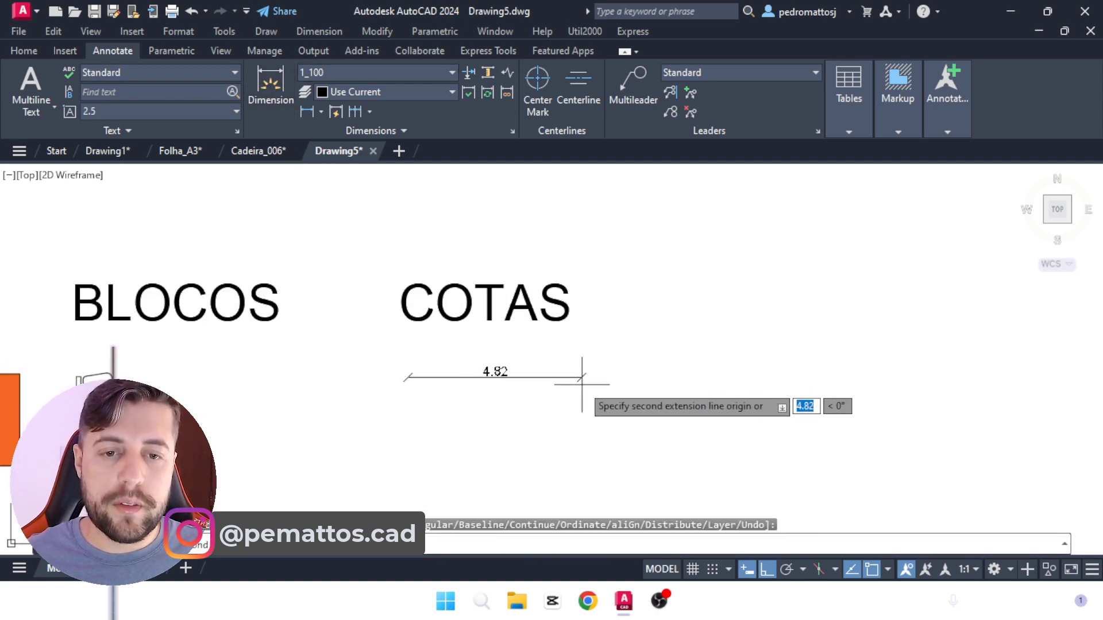
left_click(578, 377)
left_click(480, 354)
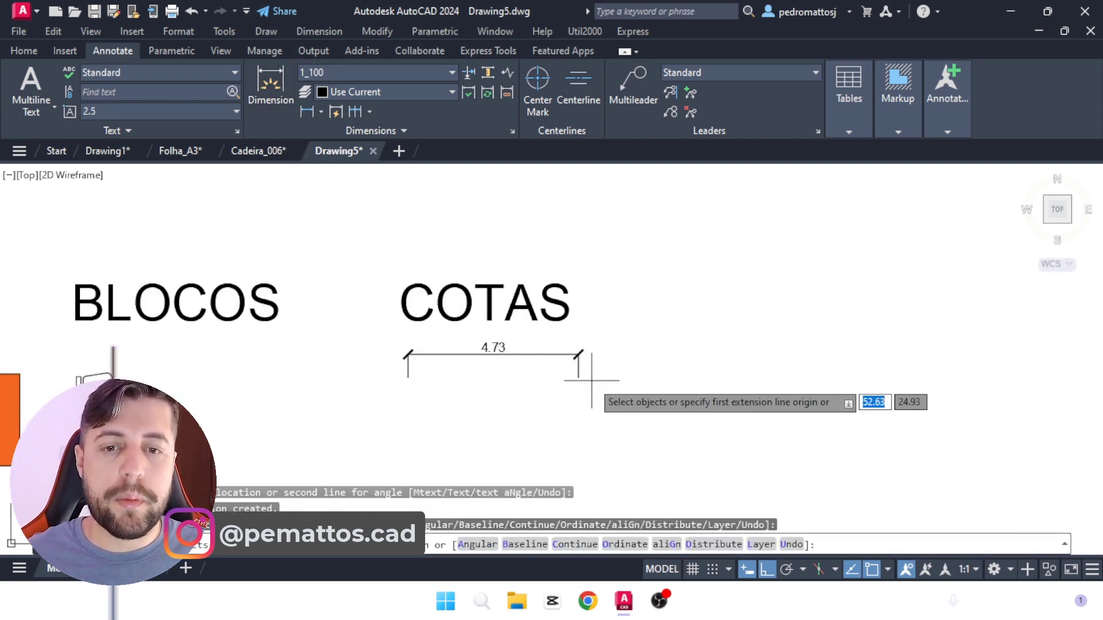
scroll(548, 393, "up", 2)
key("Escape")
scroll(546, 321, "down", 2)
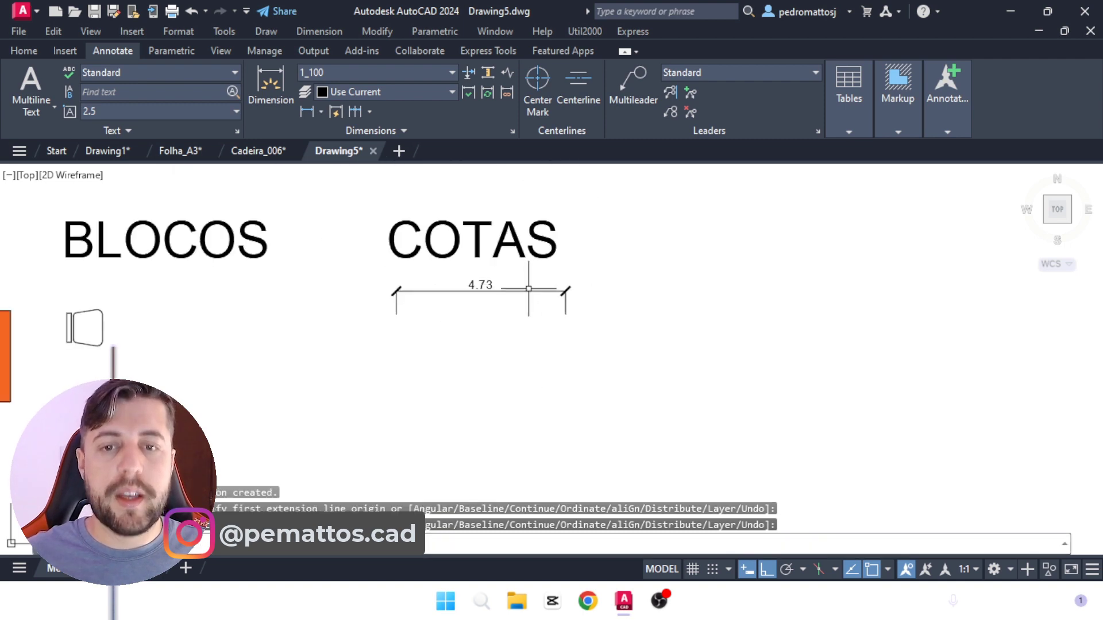
Step: Copy the dimension under COTAS straight down by about 1.6 units
type("CO")
key("Return")
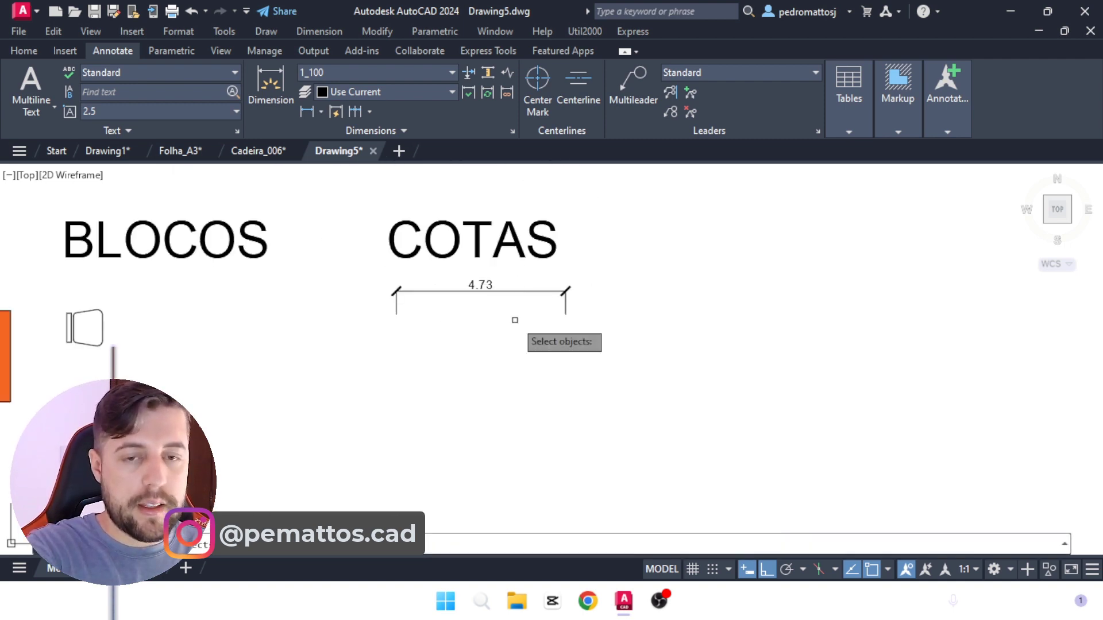
left_click(519, 291)
key("Return")
left_click(638, 298)
left_click(642, 357)
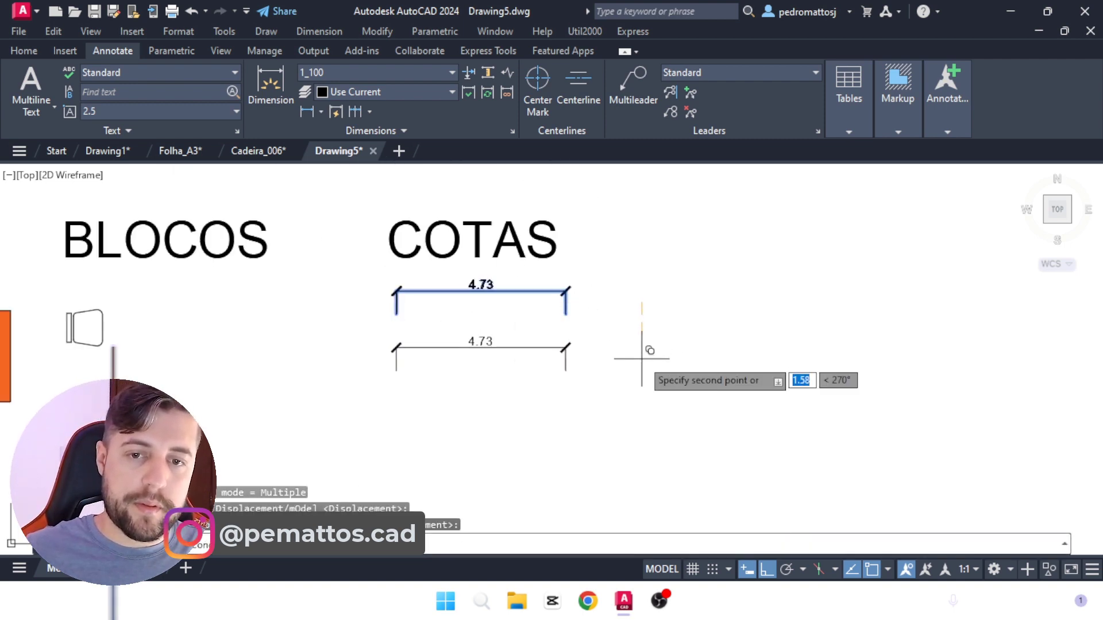
key("Escape")
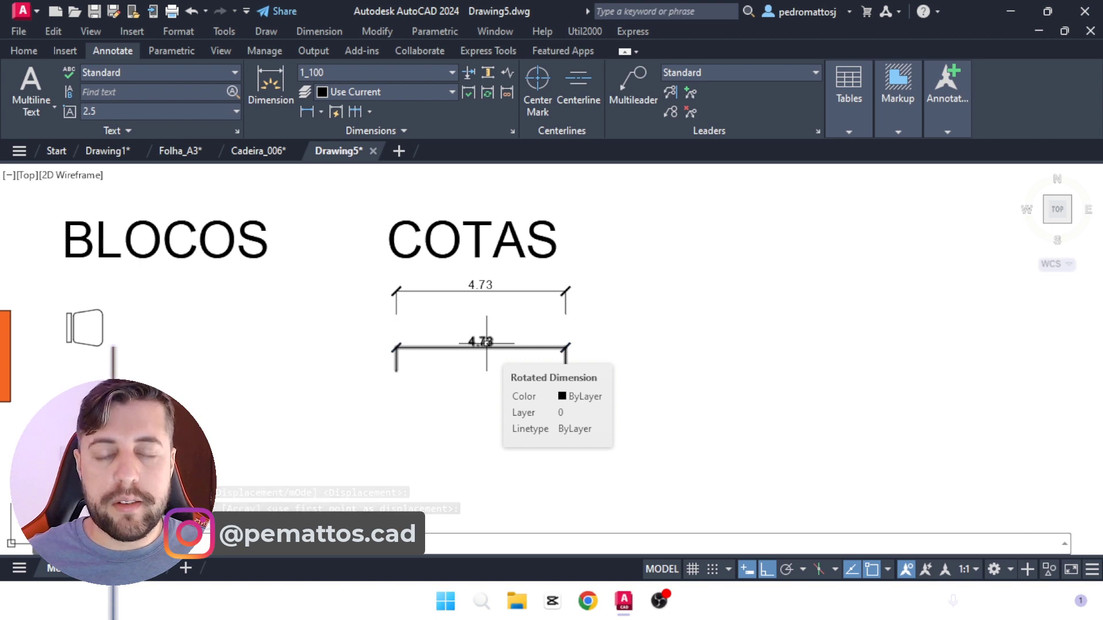
Step: Create a new dimension style named 1_50 that starts from 1_100
left_click(432, 70)
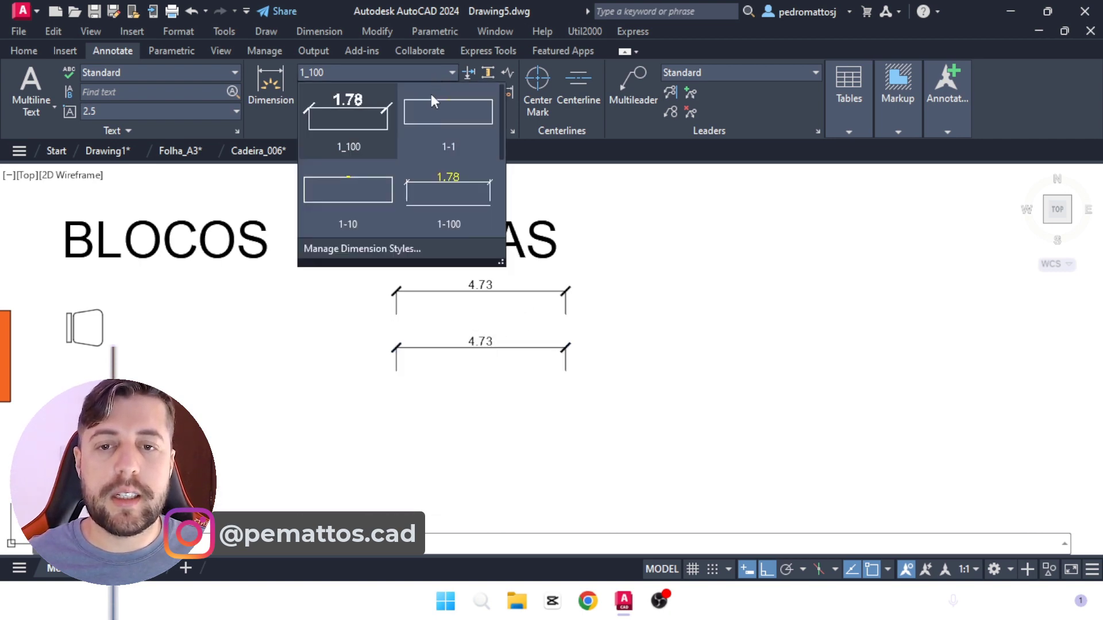
left_click(370, 252)
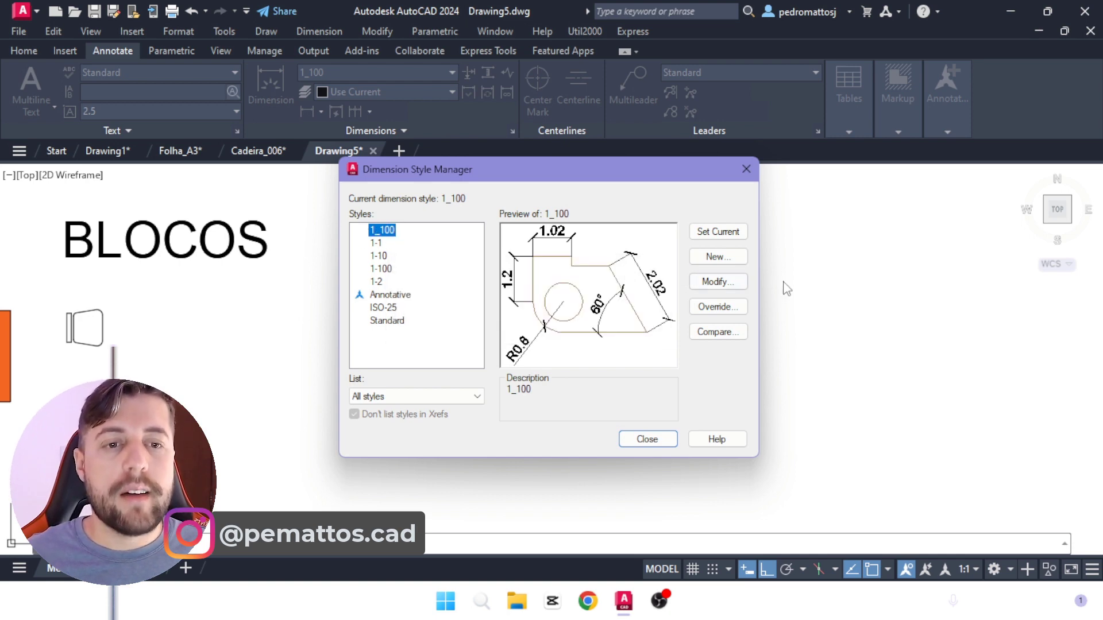
left_click(719, 257)
type("1_50")
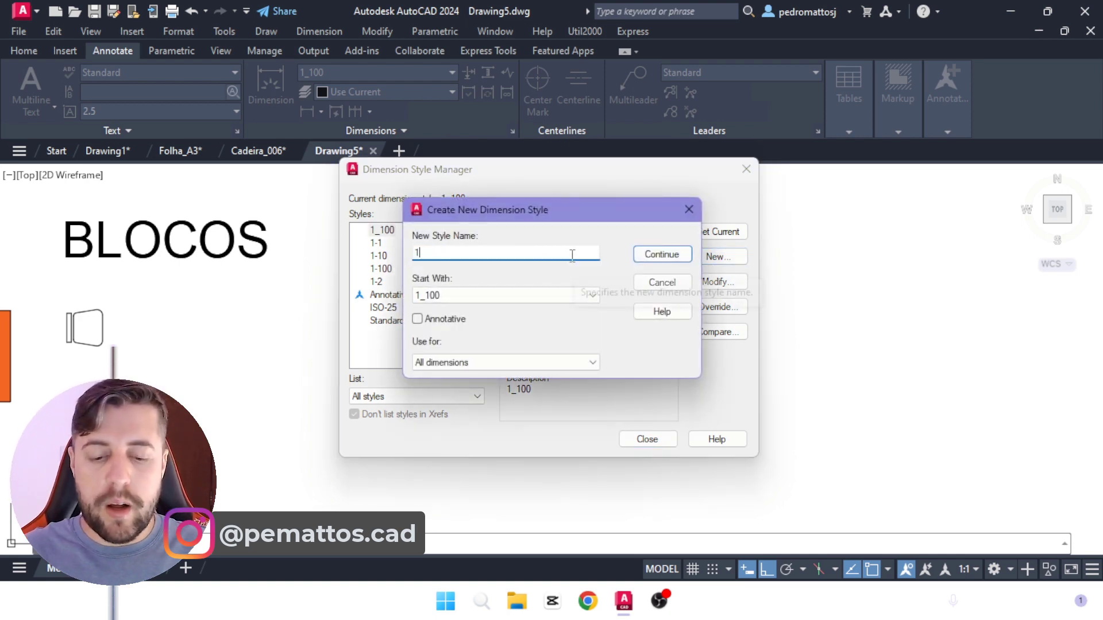
left_click(650, 254)
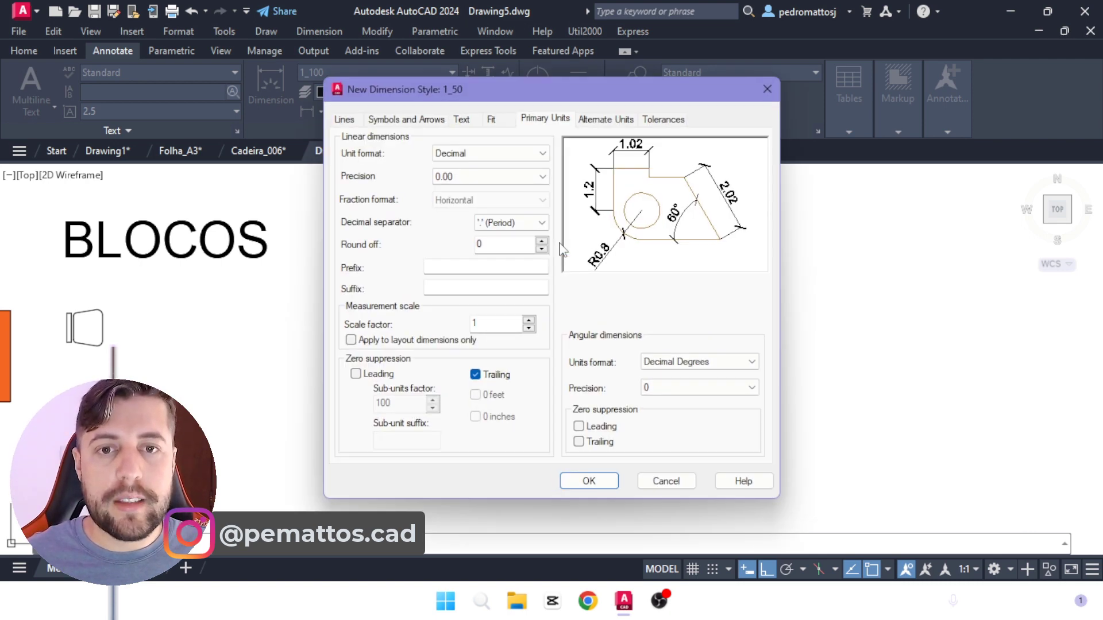
Step: Set the overall scale of the 1_50 style's dimension features to 0.05 and save the style
left_click(491, 120)
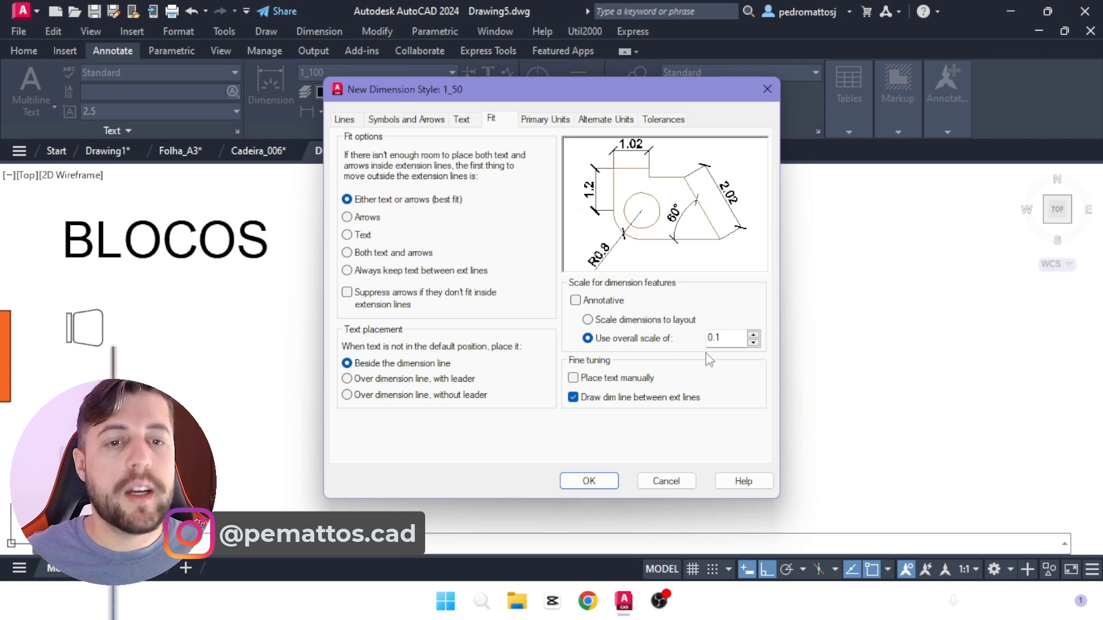
left_click_drag(721, 337, 696, 332)
type("05")
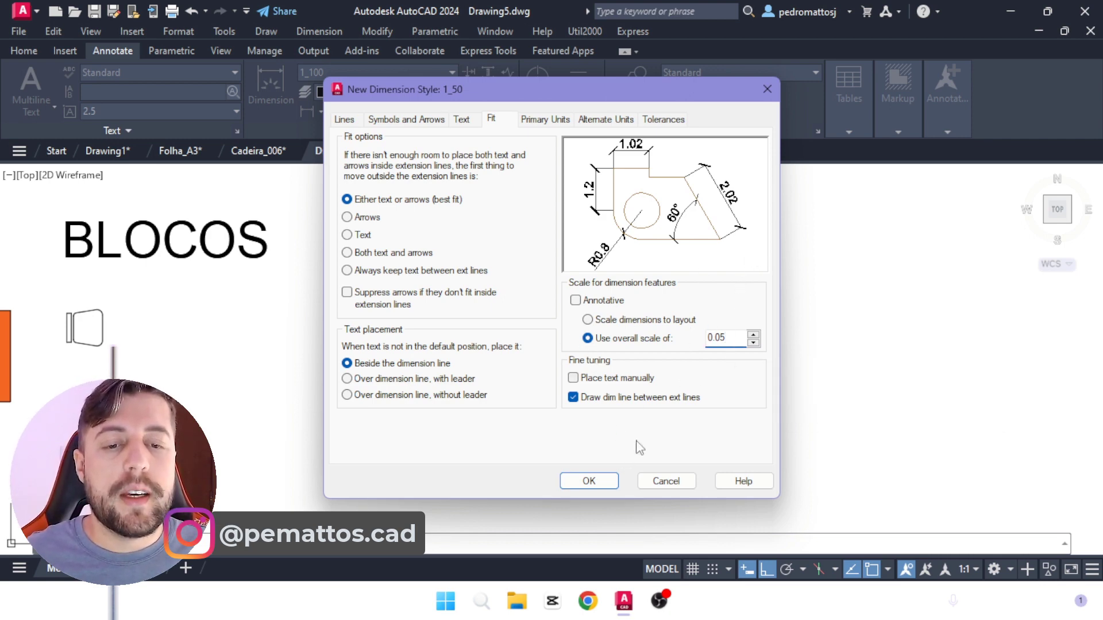
left_click(600, 483)
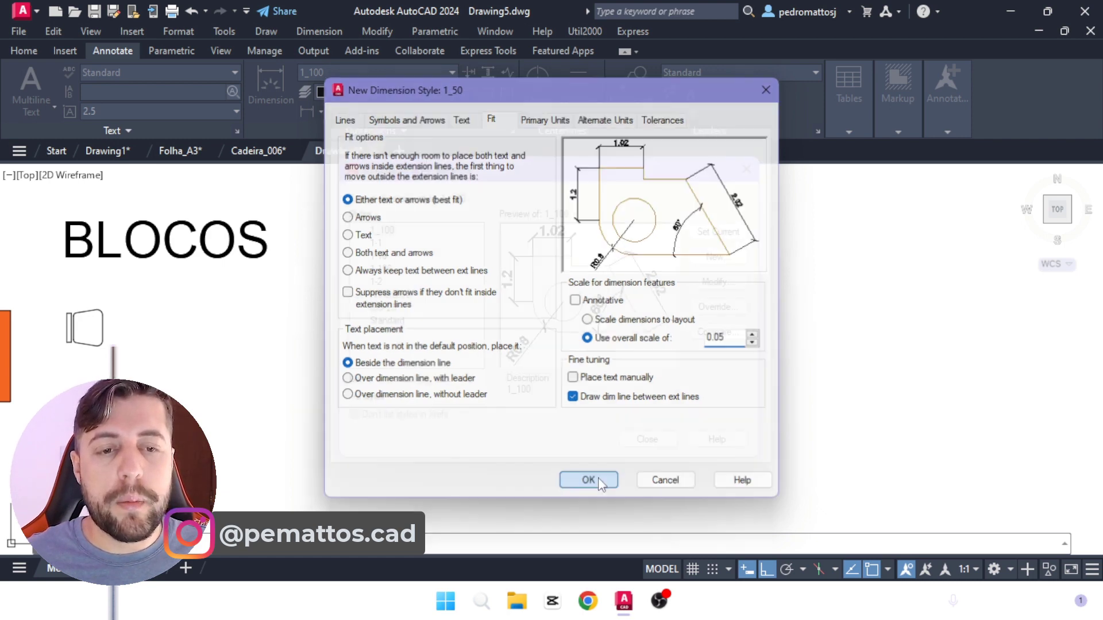
left_click(645, 440)
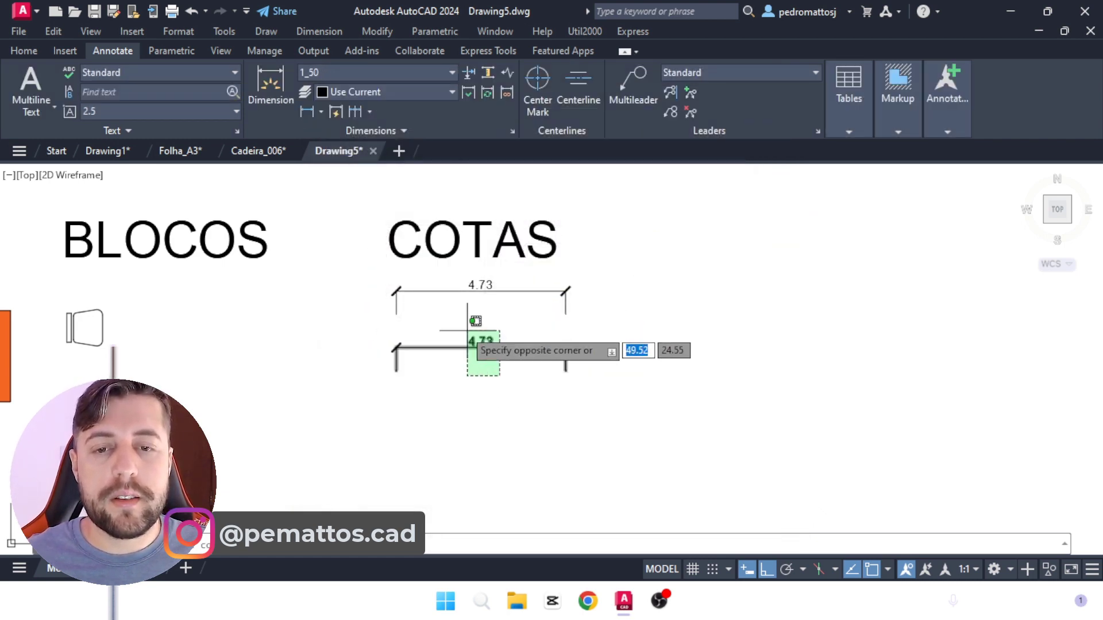
Step: Apply the 1_50 style to the lower dimension under COTAS and compare it with the upper one
left_click(480, 346)
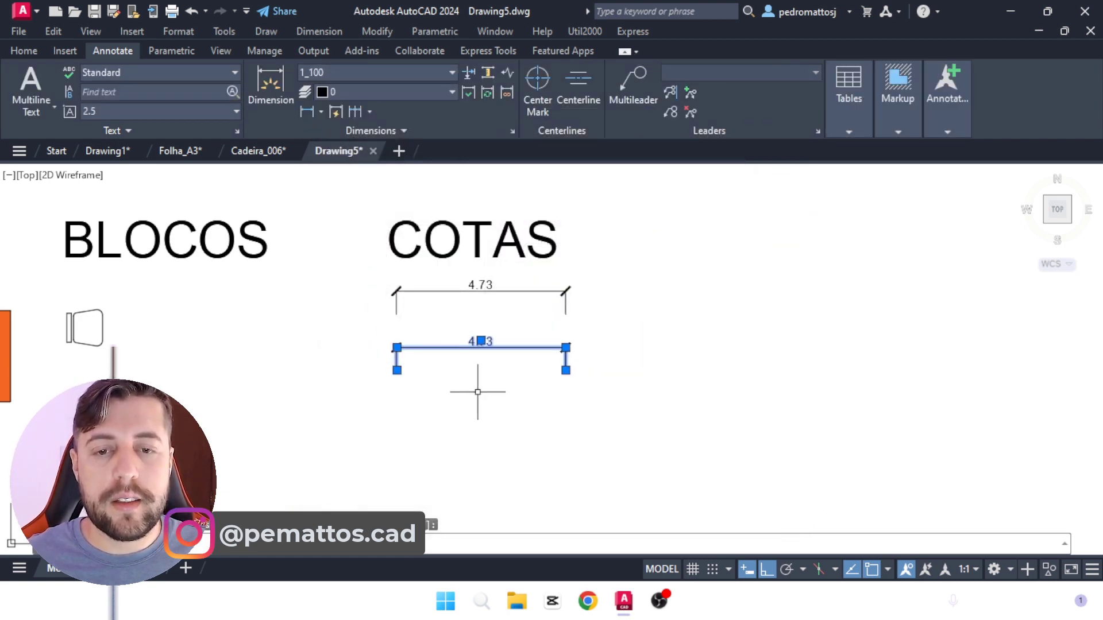
left_click(312, 71)
left_click(448, 124)
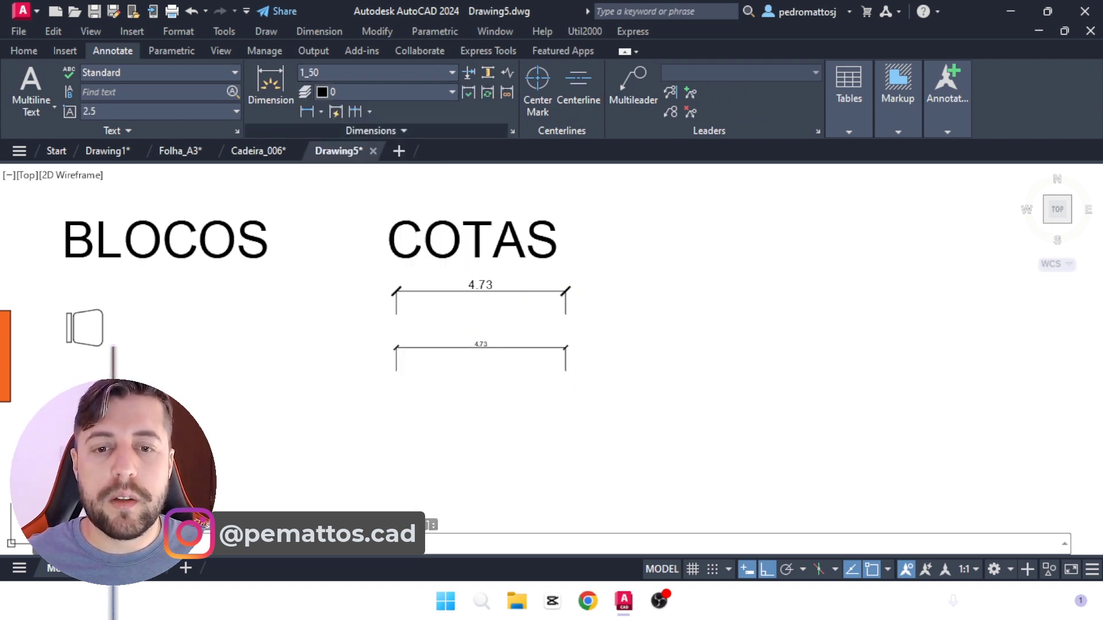
scroll(500, 374, "up", 3)
left_click(457, 344)
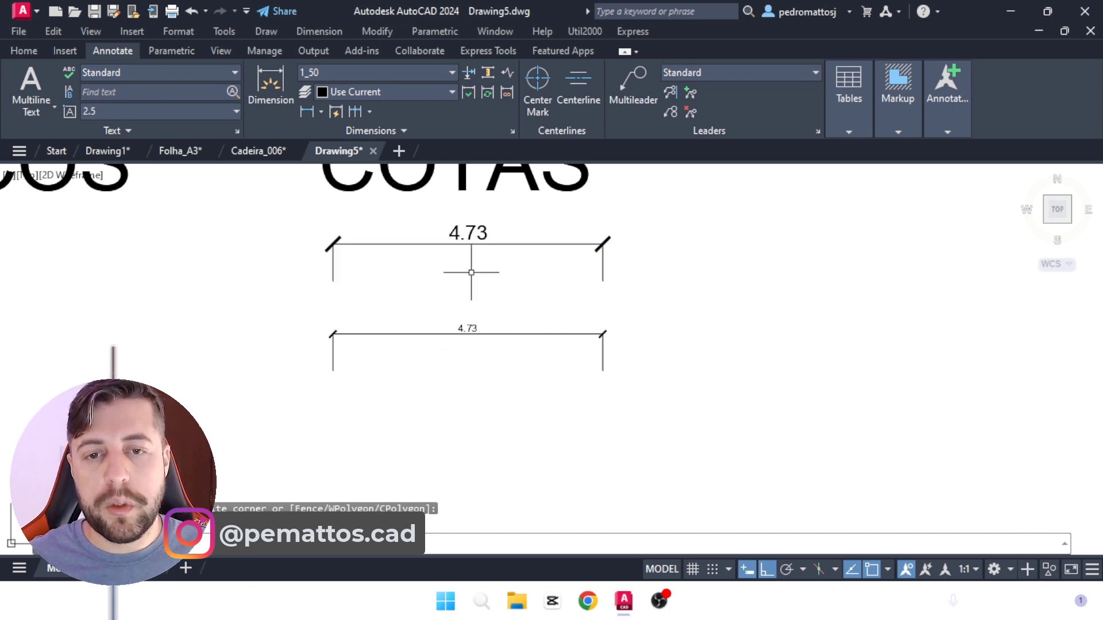
scroll(602, 361, "down", 2)
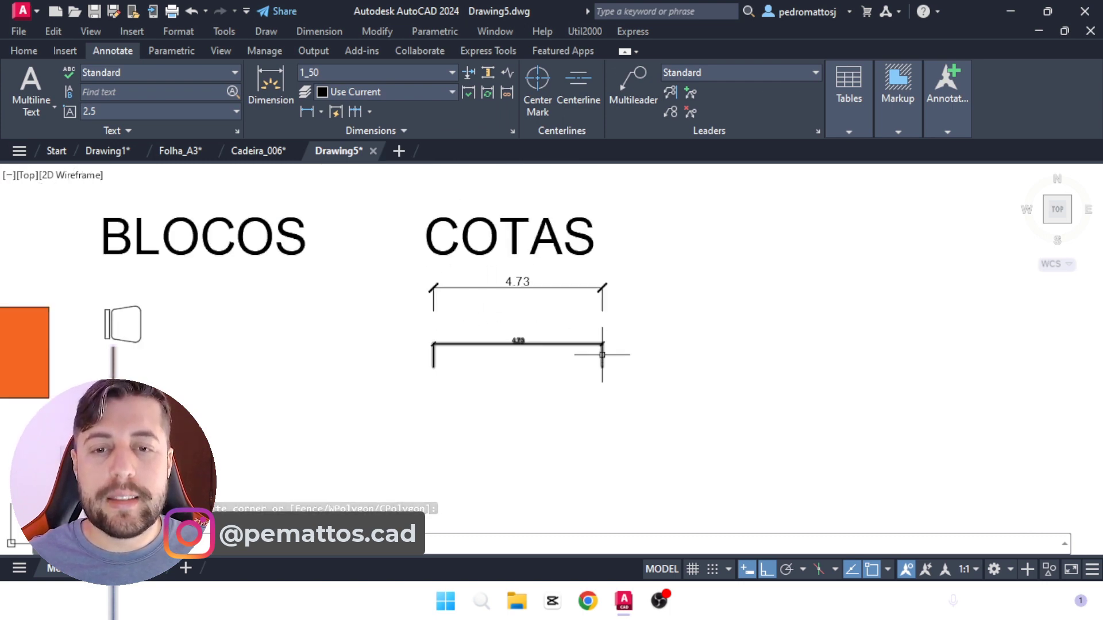
scroll(602, 354, "down", 6)
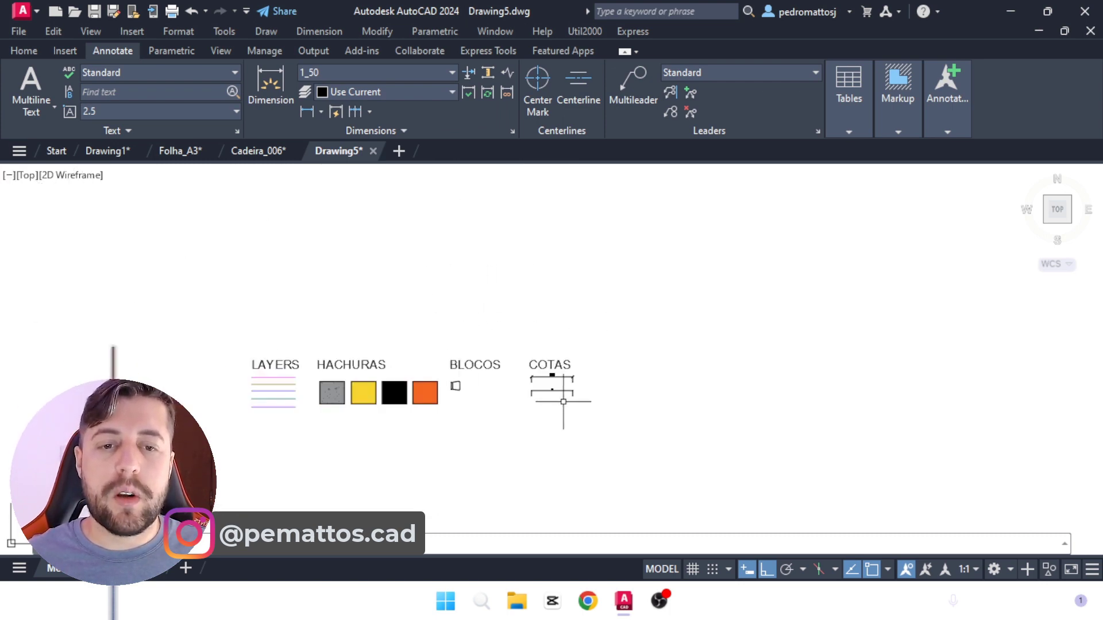
Step: Copy the LAYERS heading to the empty area beside the start of the top layer line, with Ortho off
scroll(312, 376, "up", 4)
type("co")
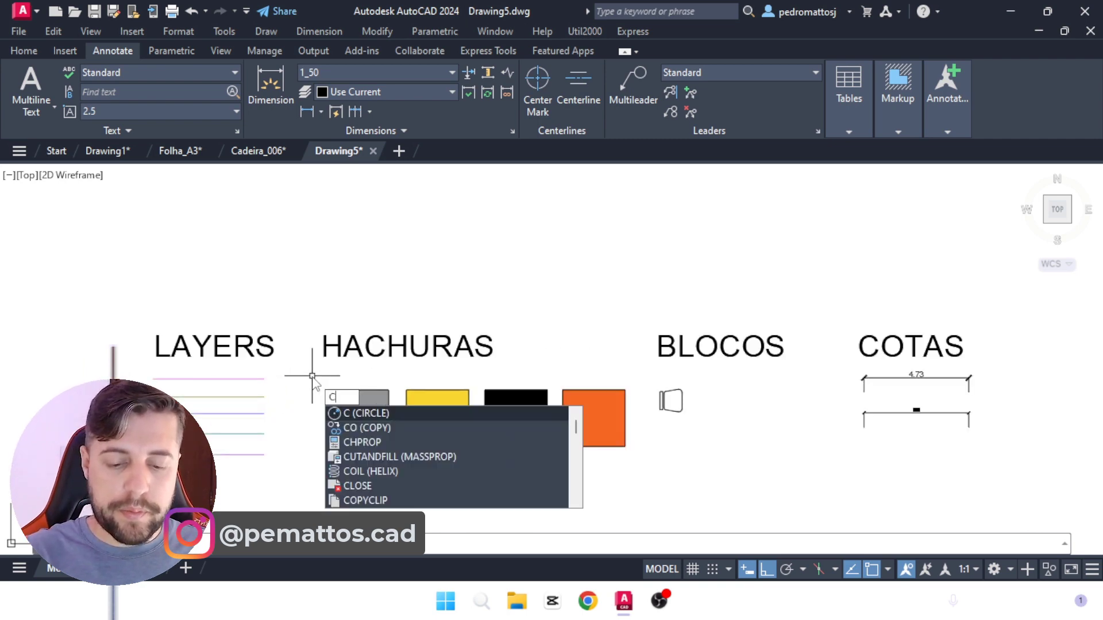
key("Return")
left_click(291, 328)
left_click(261, 345)
key("Return")
left_click(262, 344)
middle_click_drag(171, 373, 495, 333)
scroll(438, 367, "up", 2)
key("F8")
left_click(465, 315)
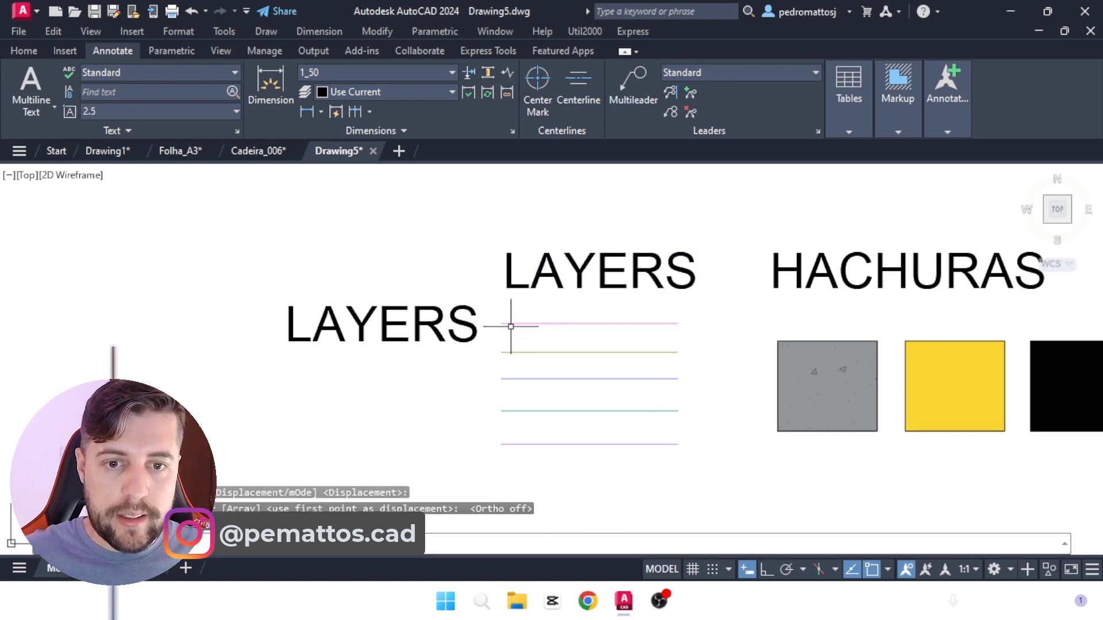
key("Escape")
Step: Check the top sample line's layer, then reduce the copied LAYERS text to height 0.5 and reword it as ESQUADRIAS
left_click(510, 323)
left_click(17, 51)
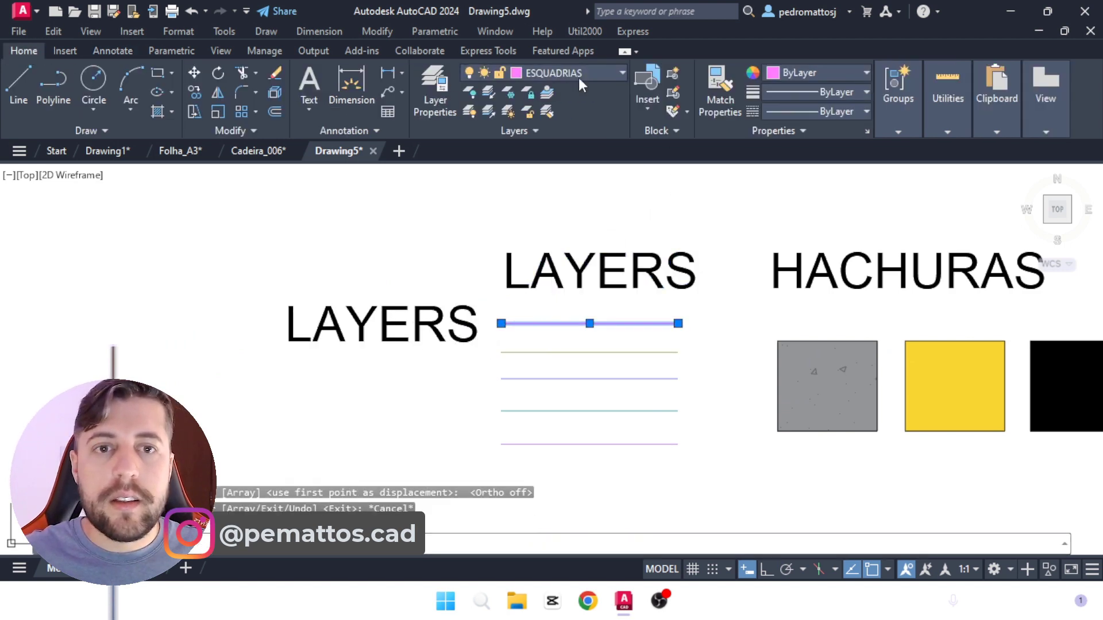
left_click(430, 335)
left_click(420, 353)
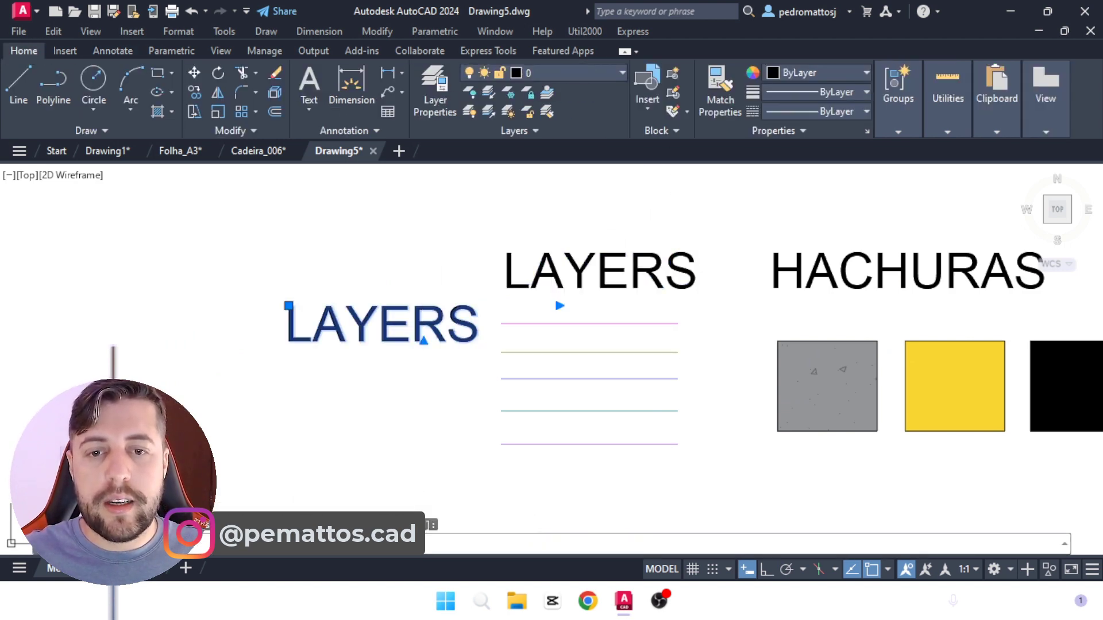
double_click(471, 339)
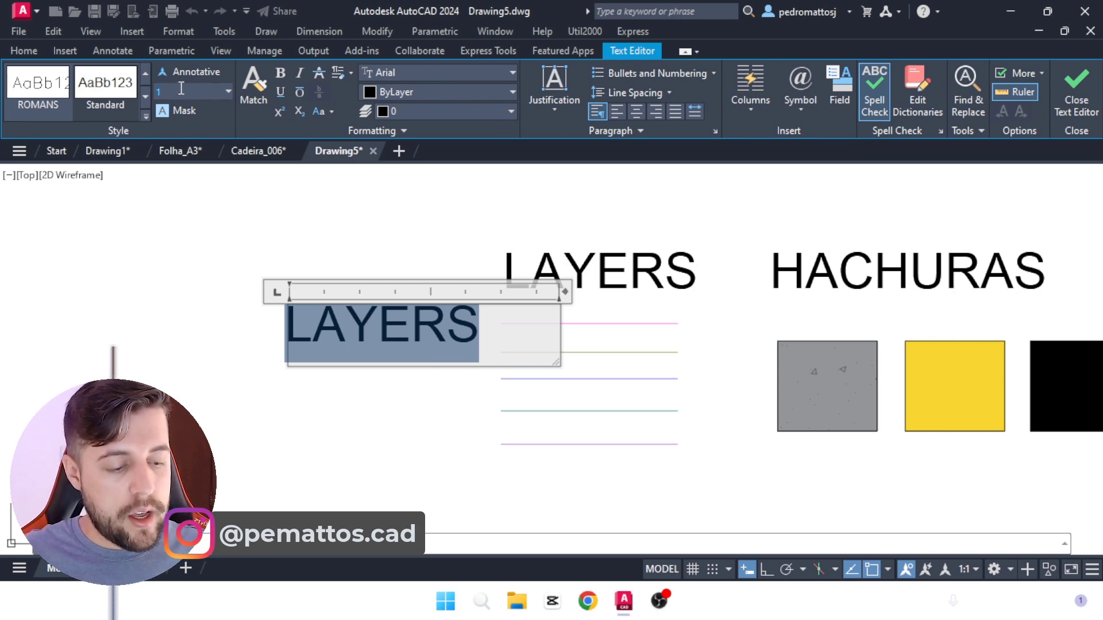
type("0.5")
key("Return")
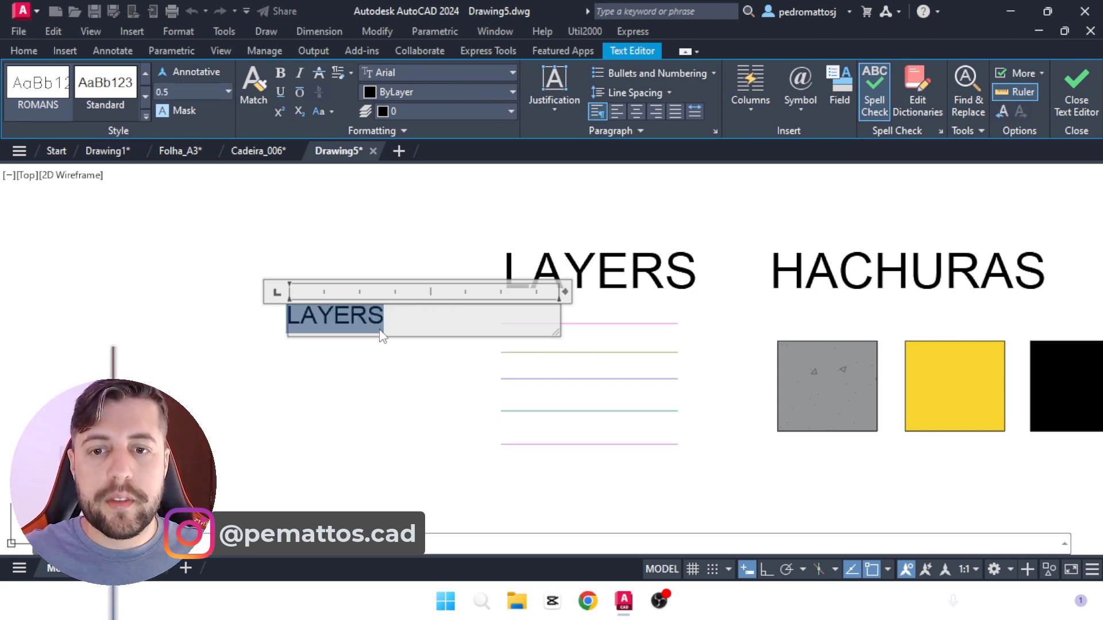
type("ESQUADRI")
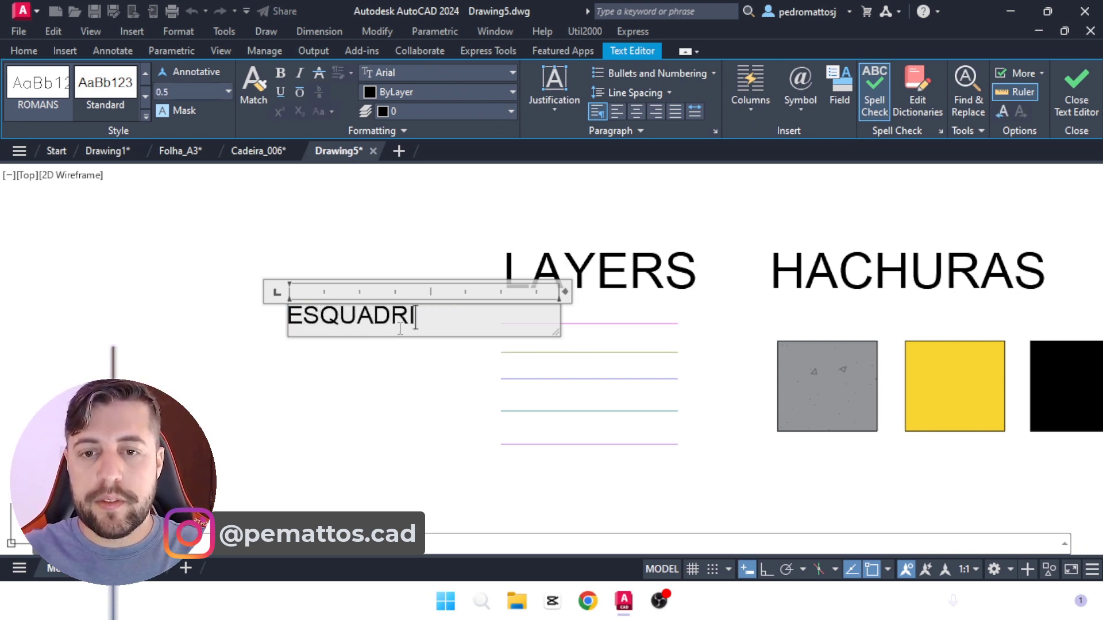
type("AS")
left_click(439, 218)
Step: Move the ESQUADRIAS label closer to the start of the top layer line
type("M")
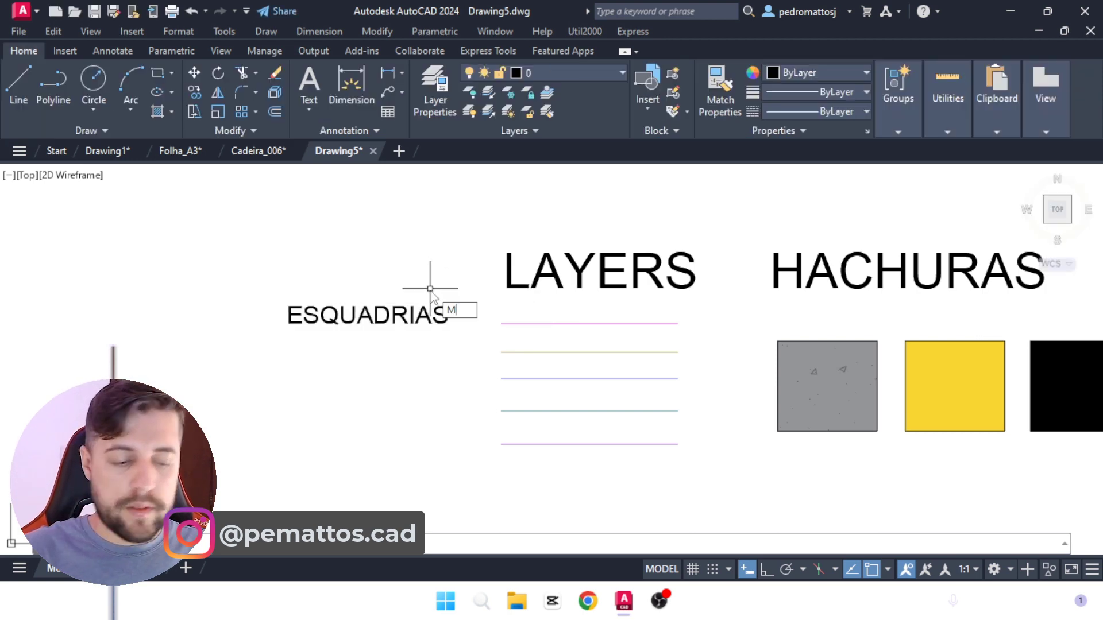
key("Return")
left_click(455, 381)
left_click(396, 277)
key("Return")
left_click(384, 250)
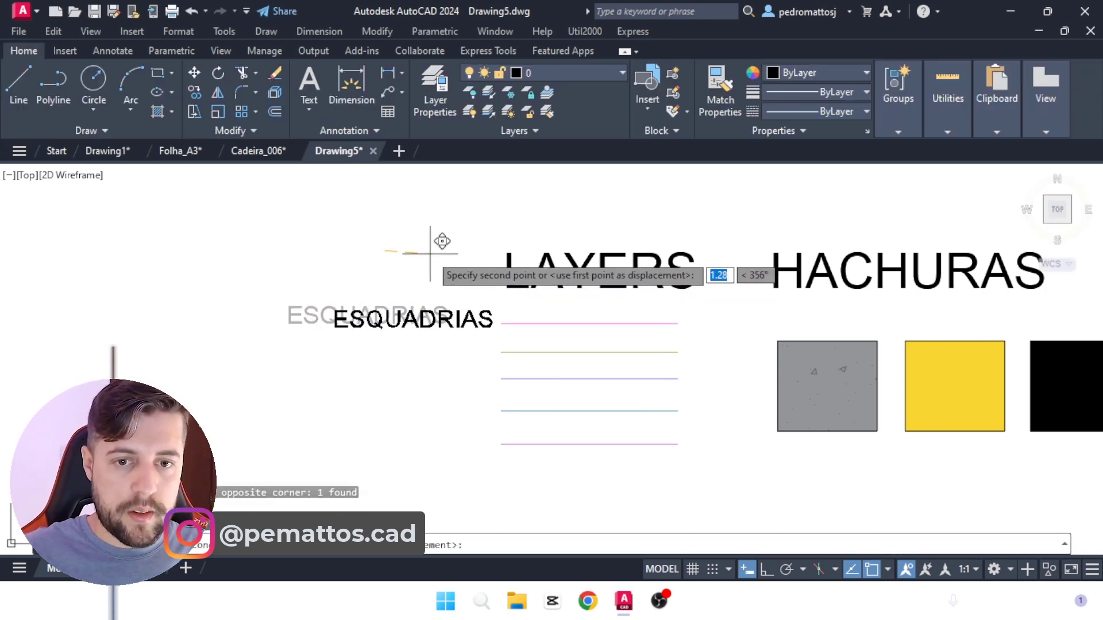
left_click(428, 245)
Step: Copy the ESQUADRIAS label to the free space just beyond the end of the upper dimension under COTAS
type("co")
key("Return")
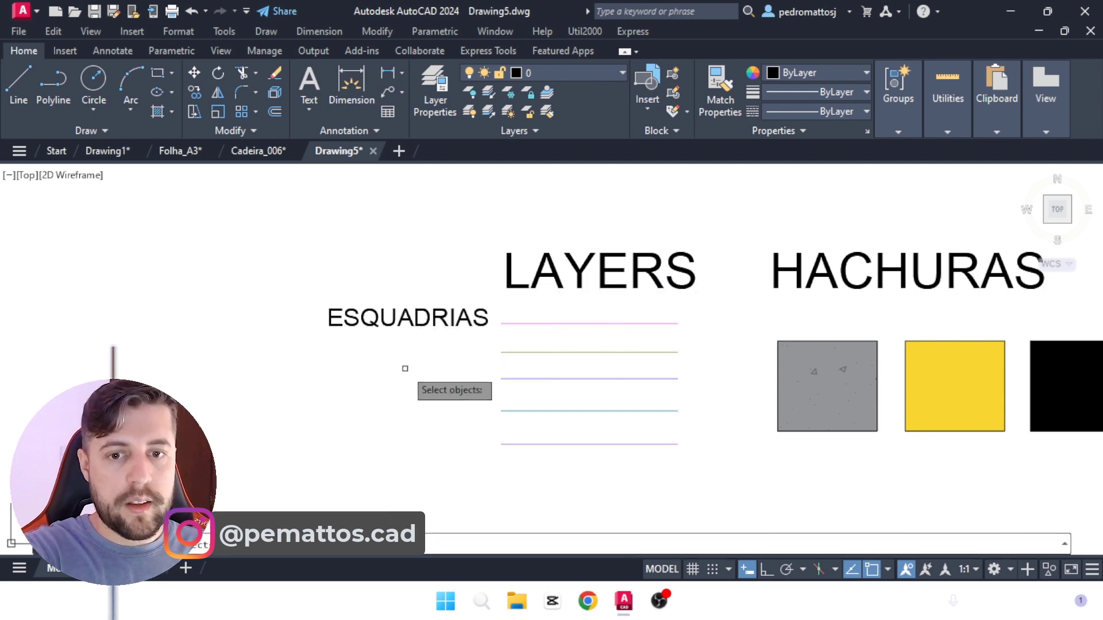
left_click(405, 368)
left_click(365, 297)
key("Return")
left_click(401, 336)
scroll(117, 298, "down", 4)
scroll(810, 310, "up", 8)
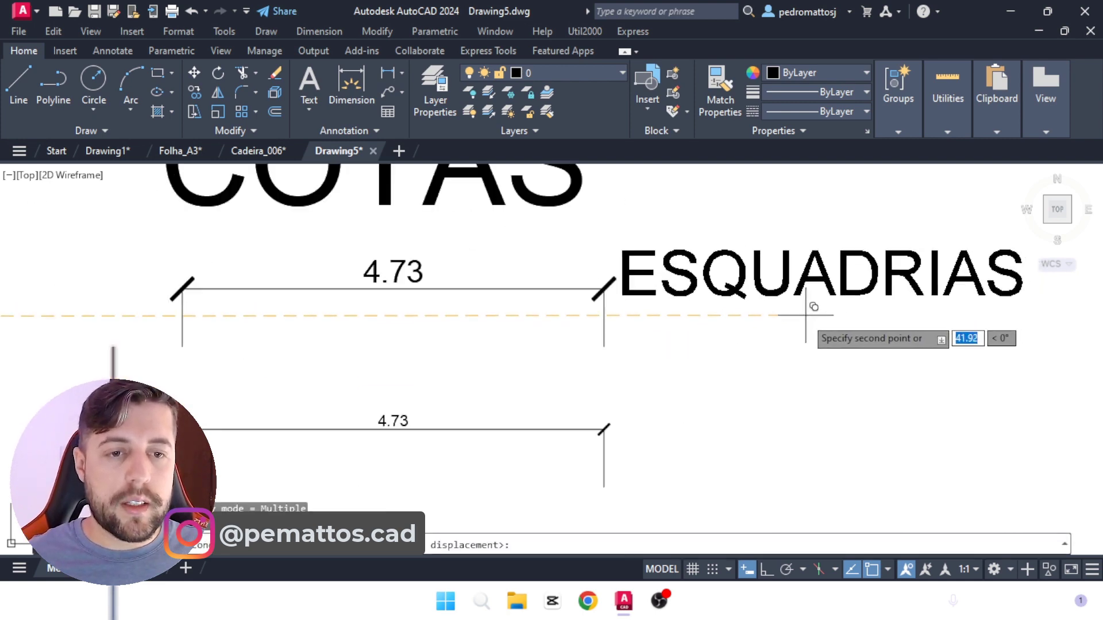
left_click(834, 337)
scroll(475, 300, "down", 4)
key("Escape")
Step: Reword the ESQUADRIAS label beside the upper dimension under COTAS as 1:100
left_click(634, 294)
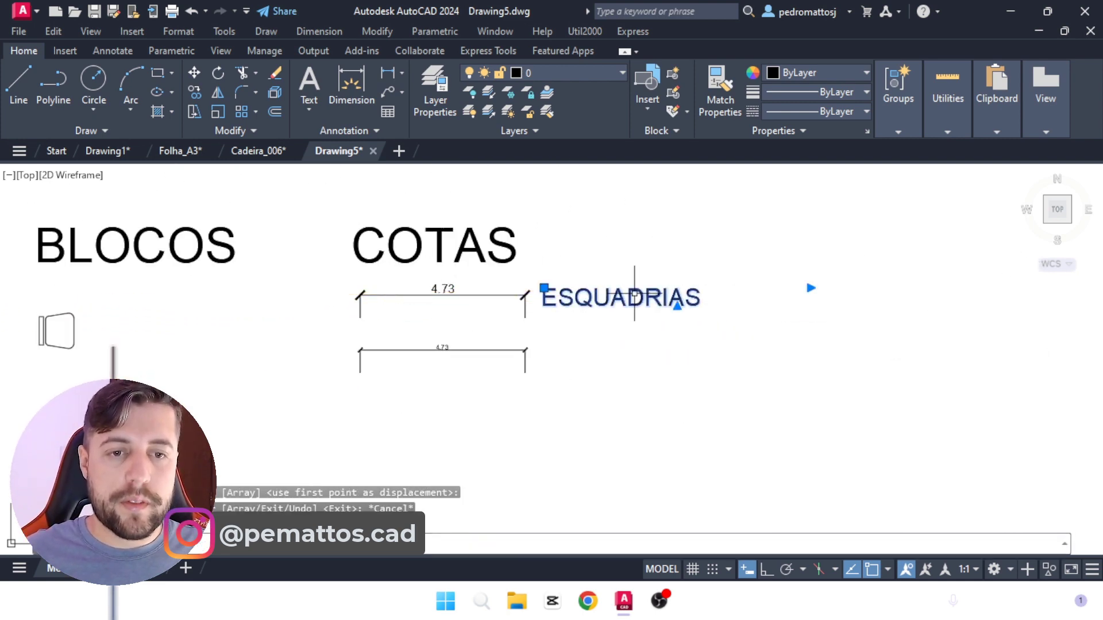
left_click(652, 301)
left_click(638, 296)
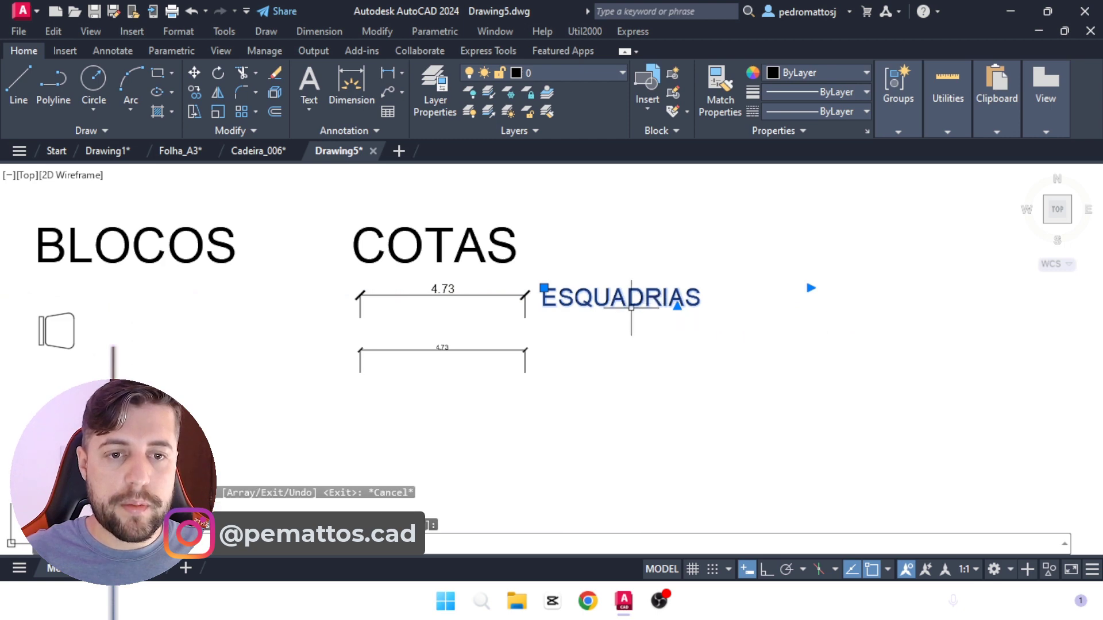
double_click(631, 301)
type("1")
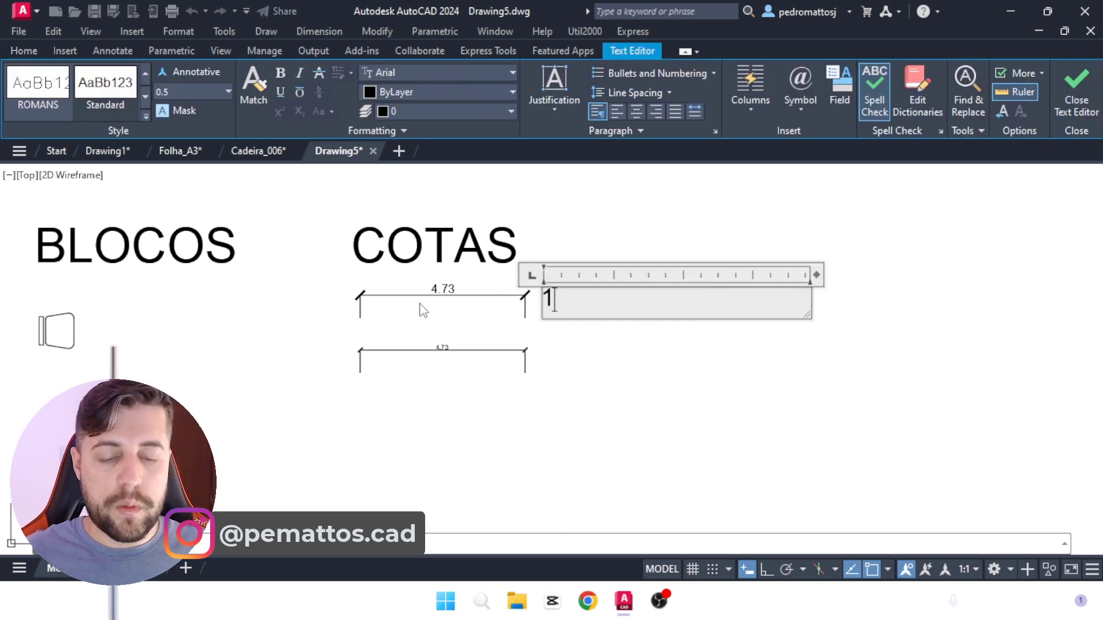
type(":100")
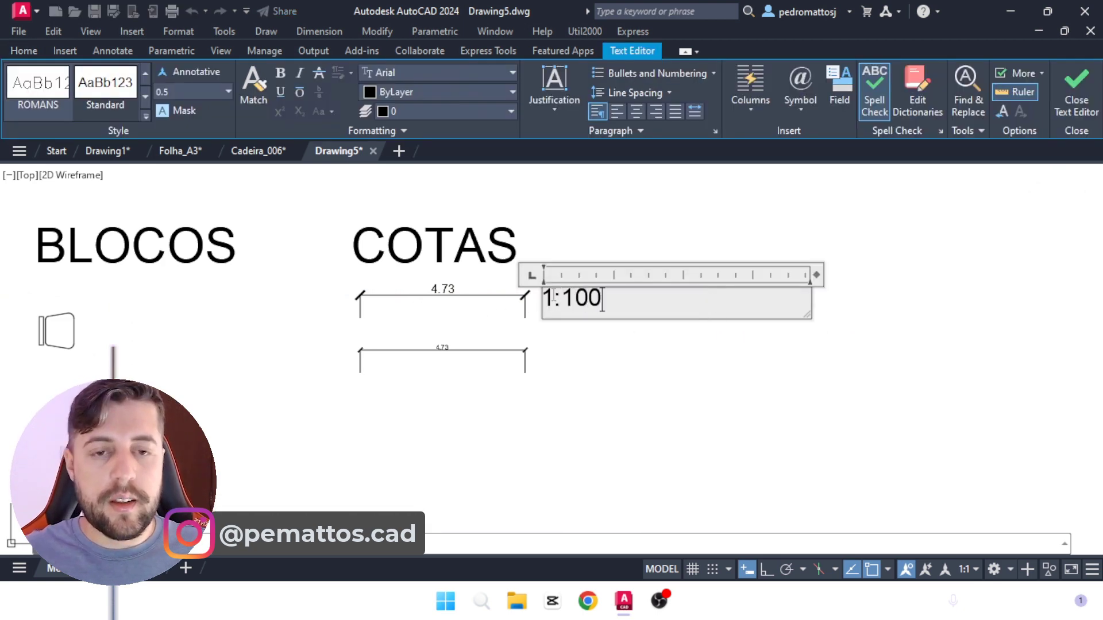
left_click(623, 213)
Step: Copy the 1:100 label straight down to the free space beside the end of the lower dimension
type("CO")
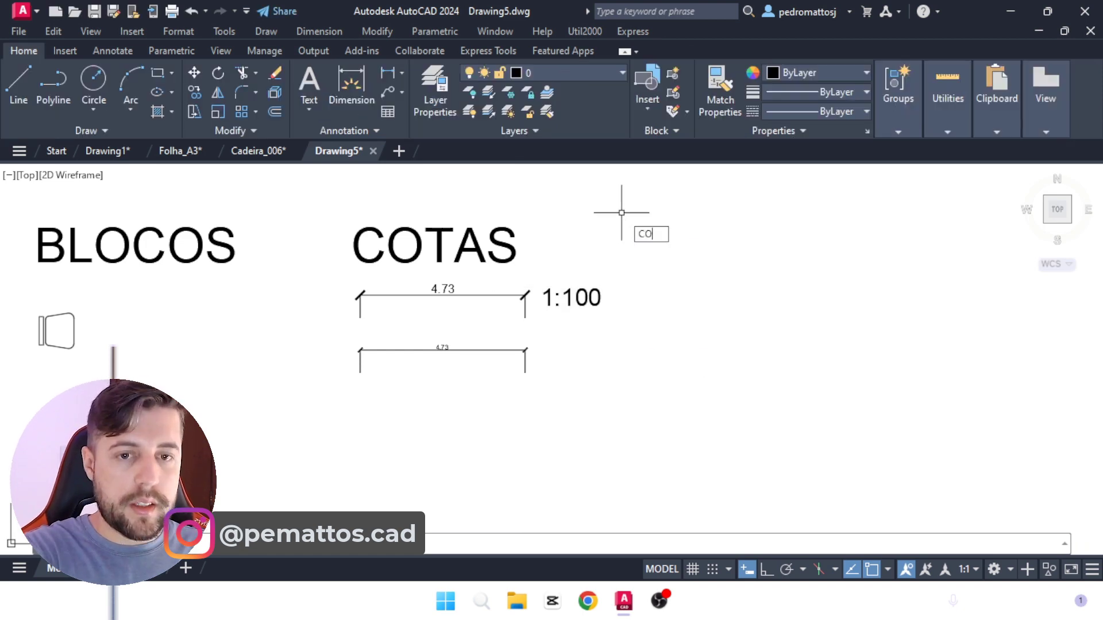
key("space")
left_click(623, 336)
left_click(581, 273)
key("space")
left_click(661, 290)
left_click(662, 347)
key("Escape")
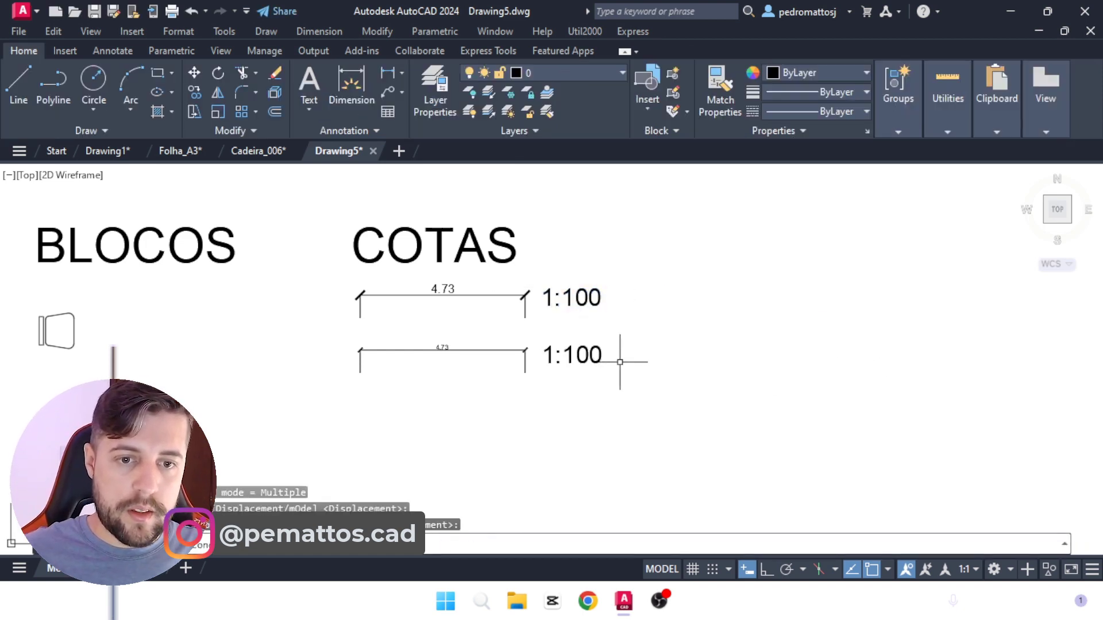
Step: Reword the copied label beside the lower dimension as 1:50
double_click(590, 355)
left_click_drag(562, 354, 618, 355)
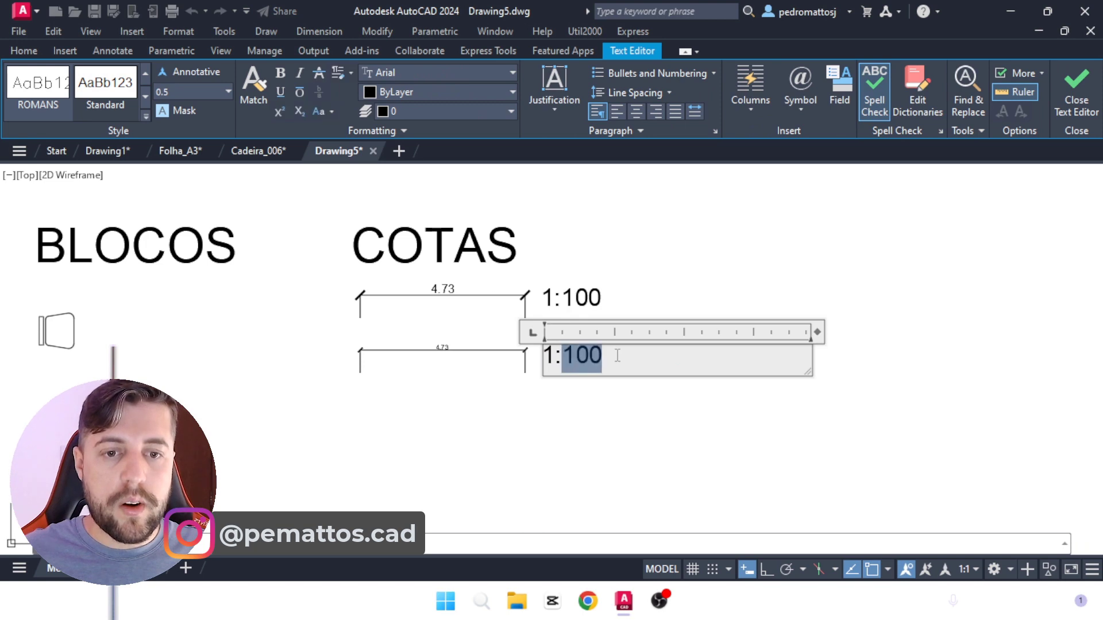
type("50")
left_click(714, 234)
scroll(718, 315, "down", 5)
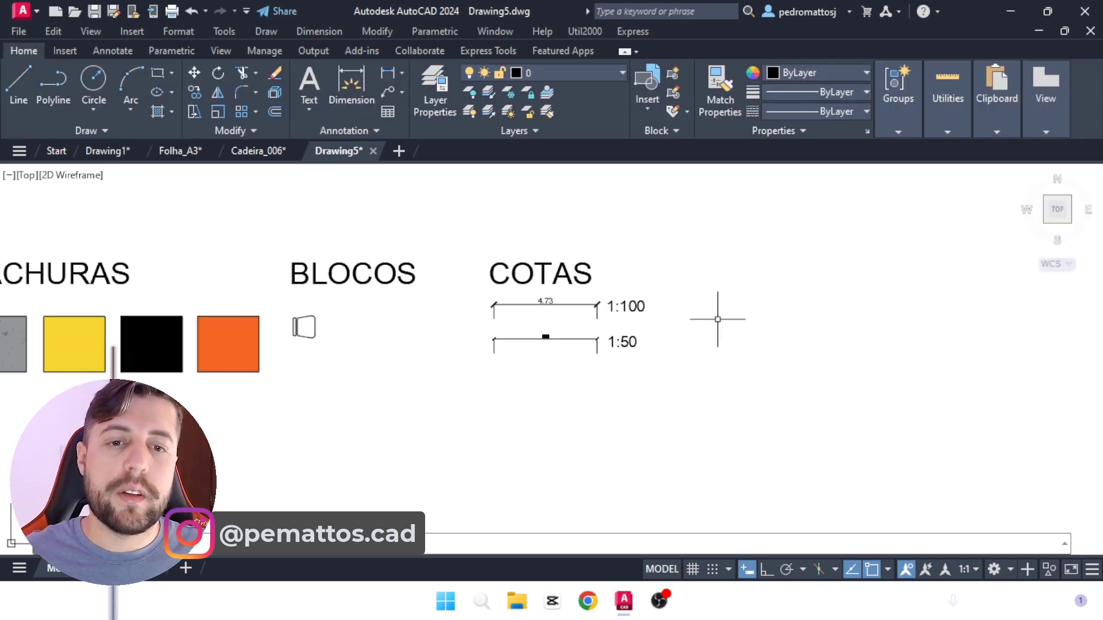
mouse_move(460, 321)
middle_mouse_down()
mouse_move(516, 322)
mouse_move(496, 322)
middle_mouse_up()
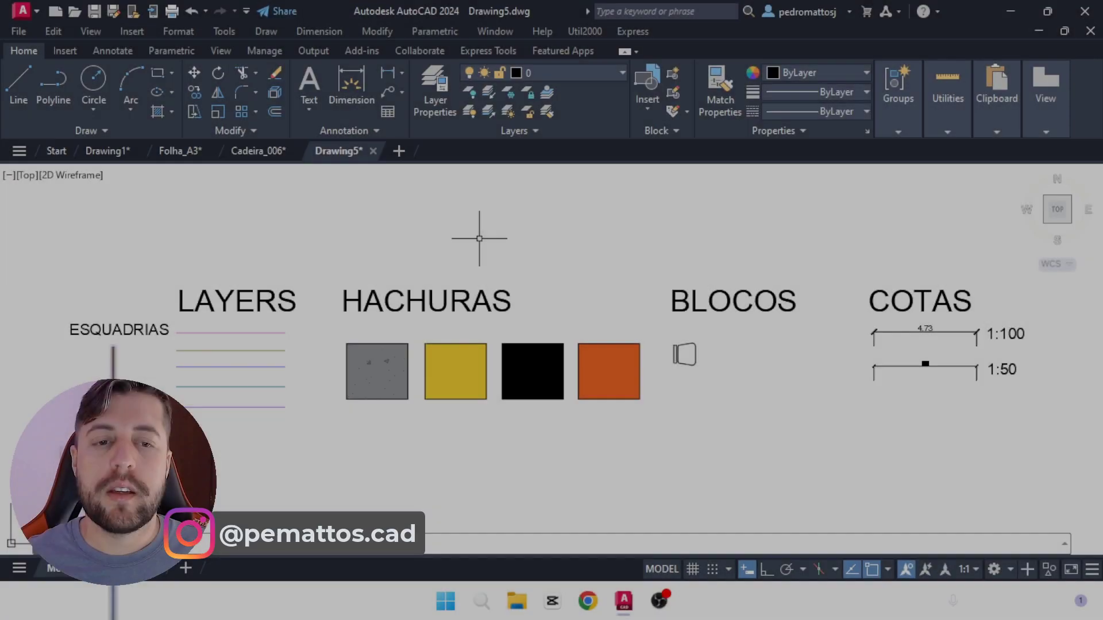
middle_click_drag(479, 238, 493, 227)
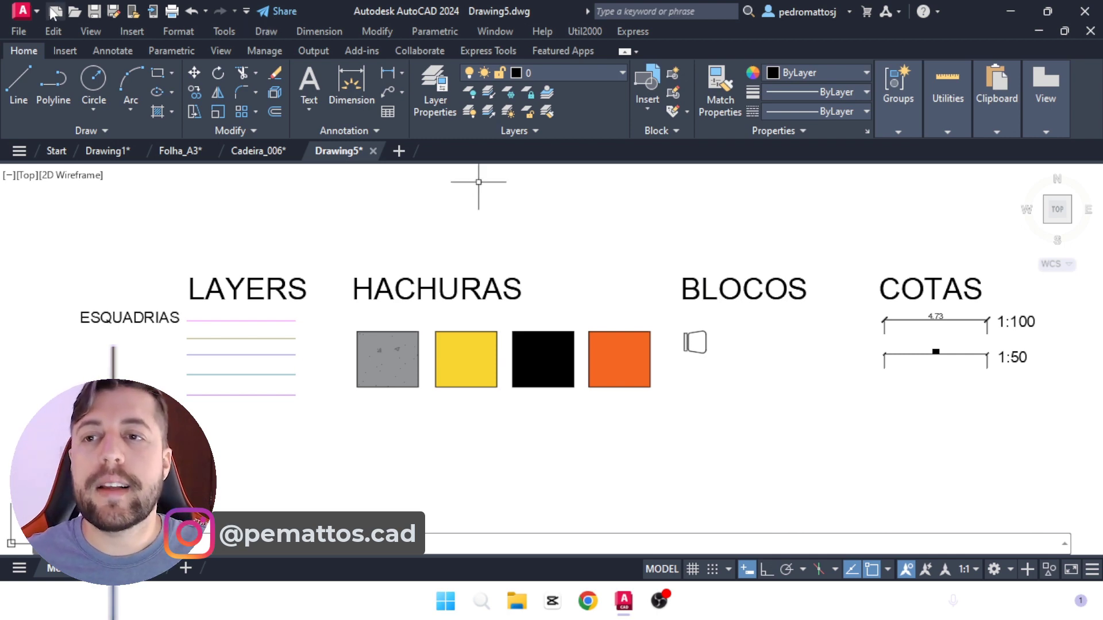
Step: Enter TEMPLATE 01 as the name for saving the drawing as an AutoCAD Drawing Template (*.dwt), and close the dialog without saving
left_click(23, 11)
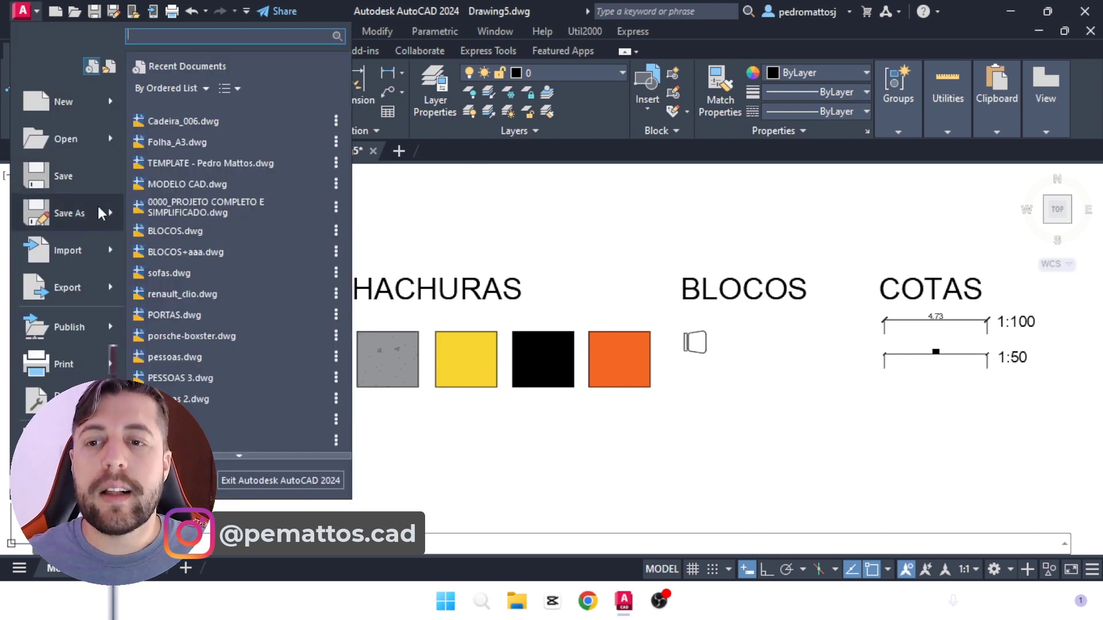
mouse_move(87, 217)
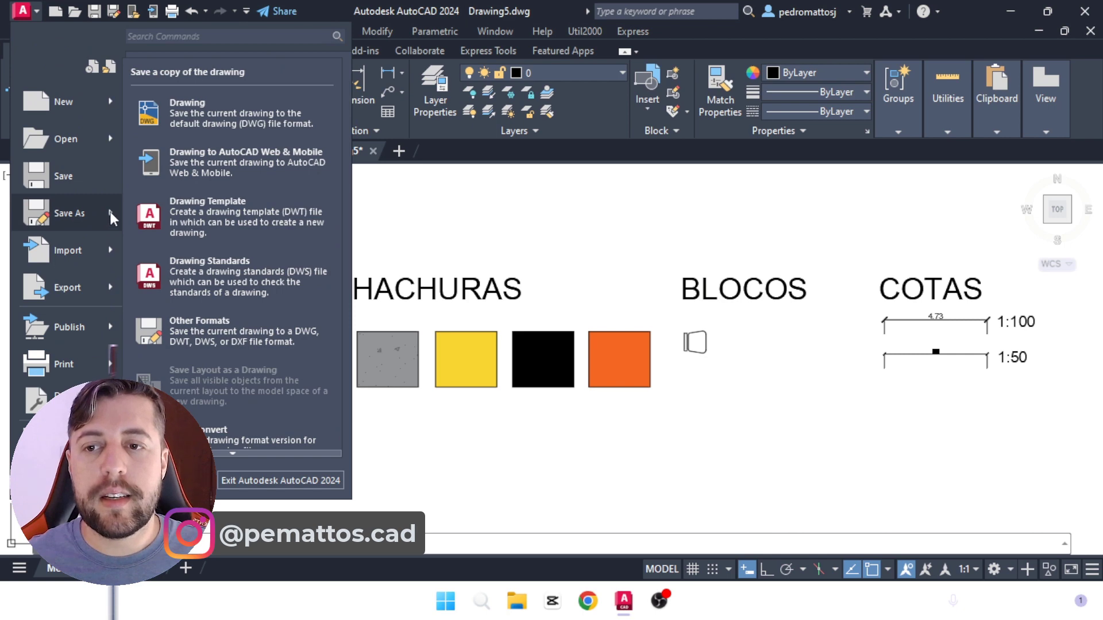
left_click(198, 222)
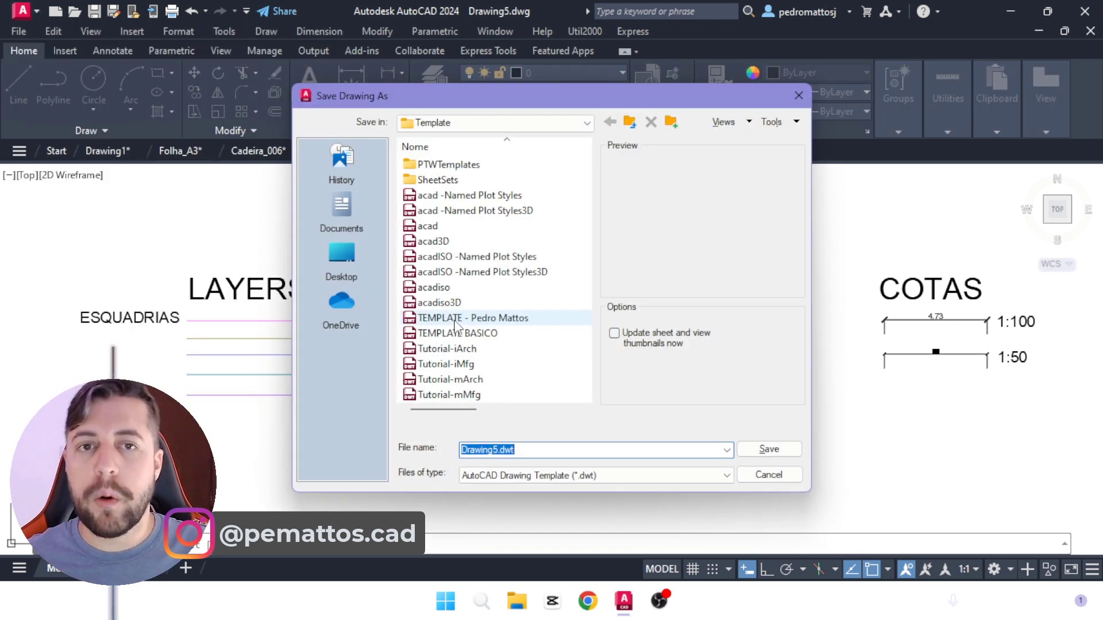
type("te,m")
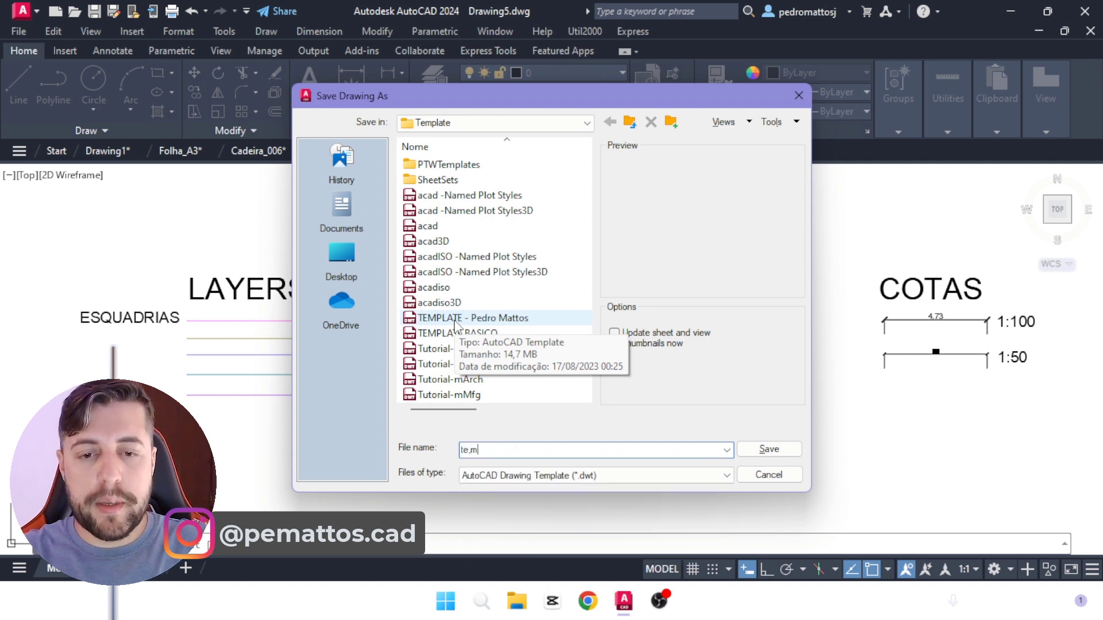
key("BackSpace")
key("BackSpace")
key("BackSpace")
key("BackSpace")
type("TEM,")
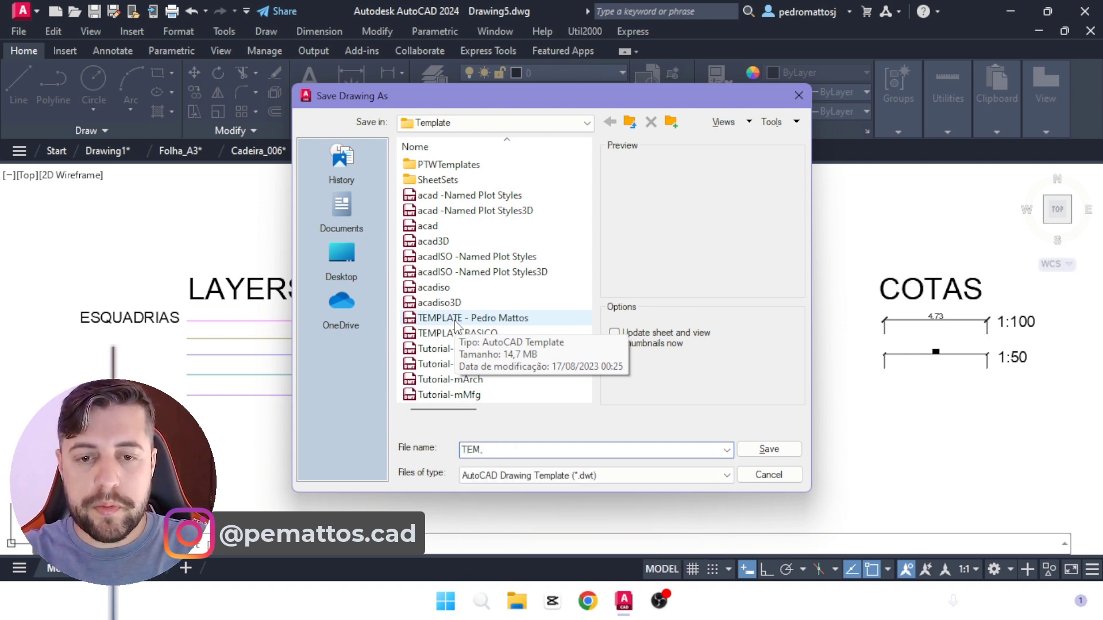
key("BackSpace")
type("PLATE 01")
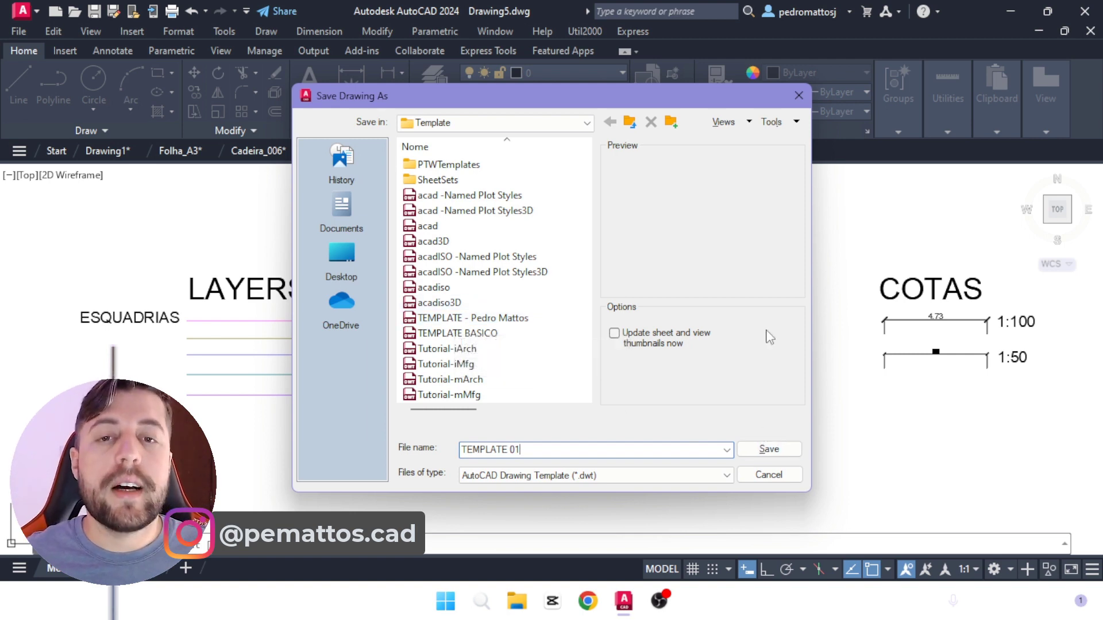
left_click(797, 103)
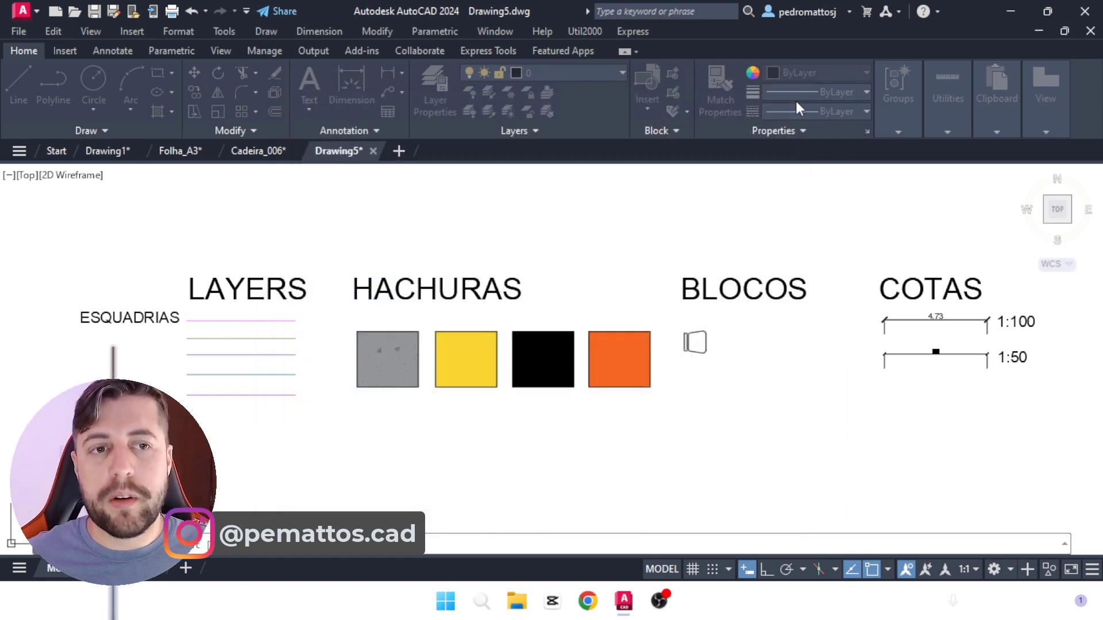
Step: Start a new drawing from the custom template named after its author, listed just above TEMPLATE BASICO
left_click(55, 14)
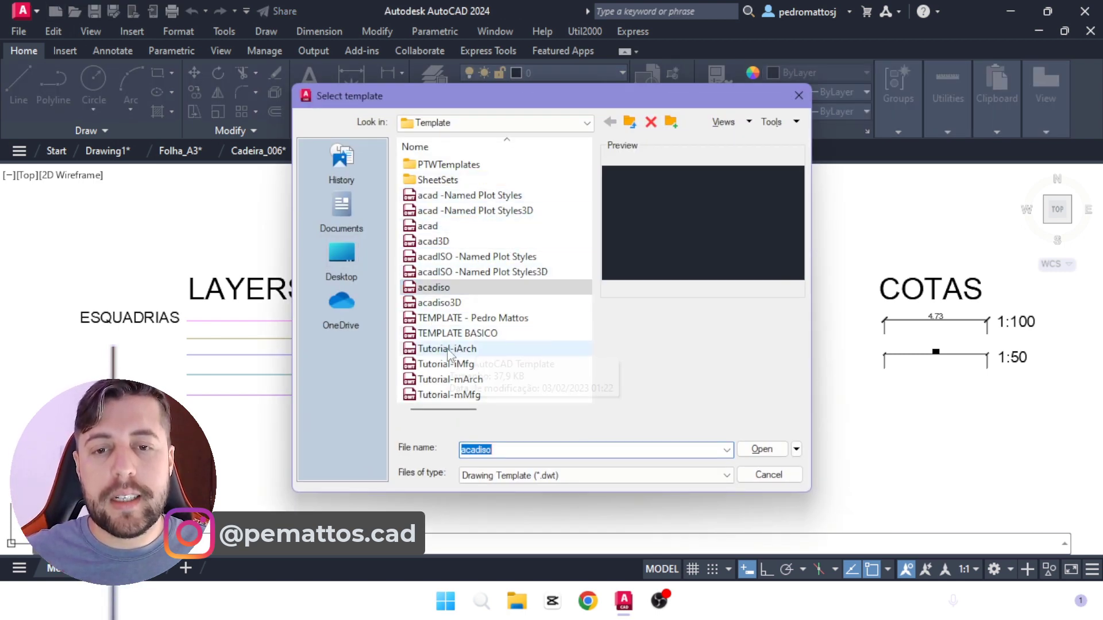
left_click(483, 319)
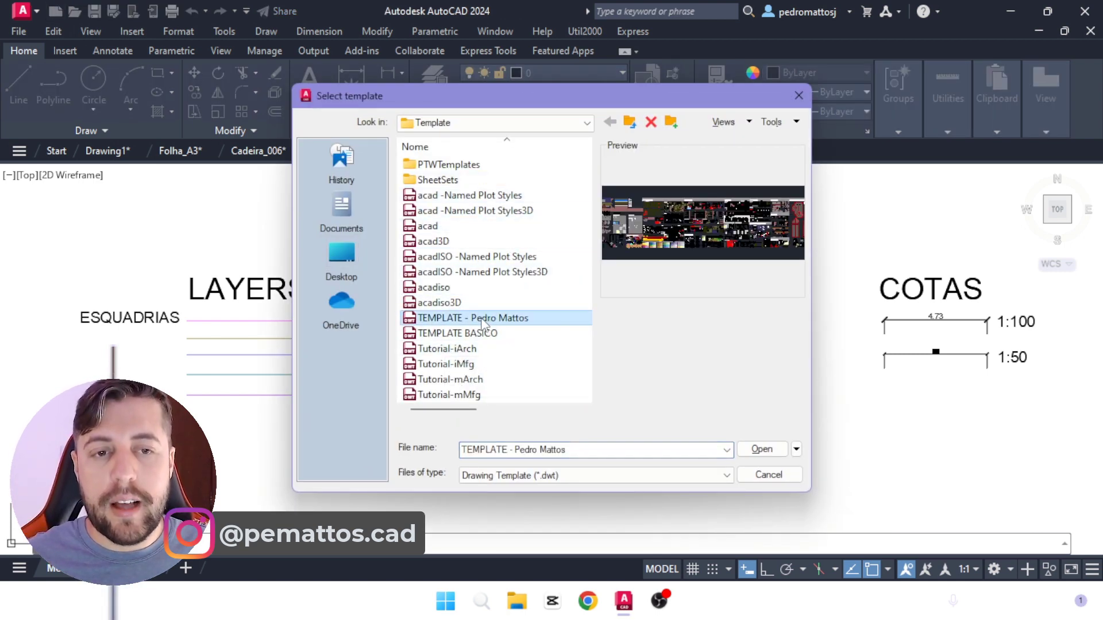
left_click(764, 450)
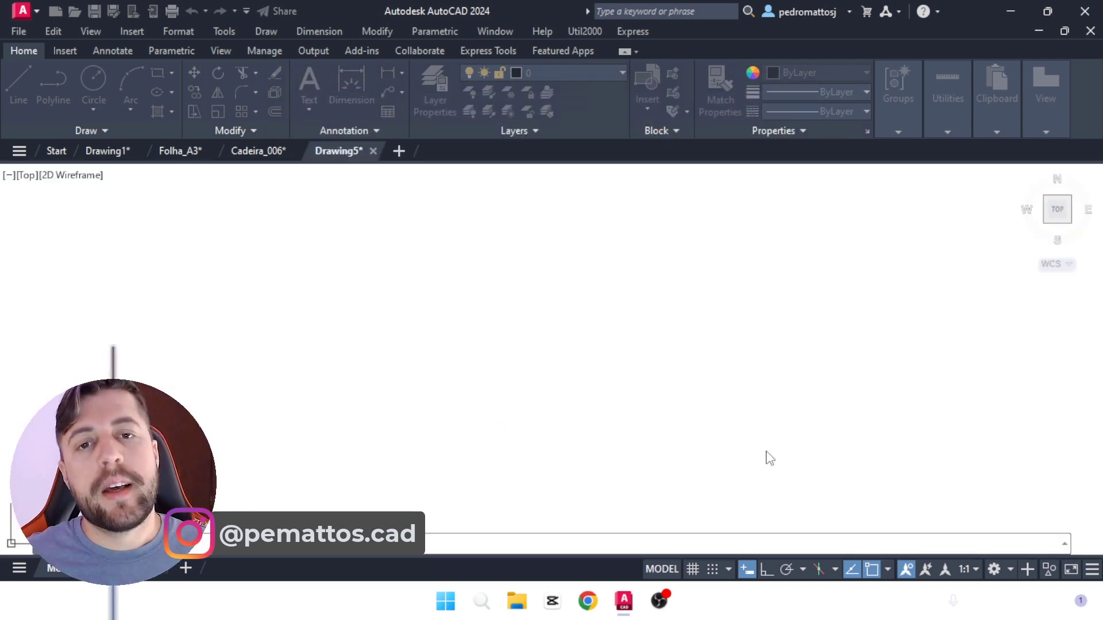